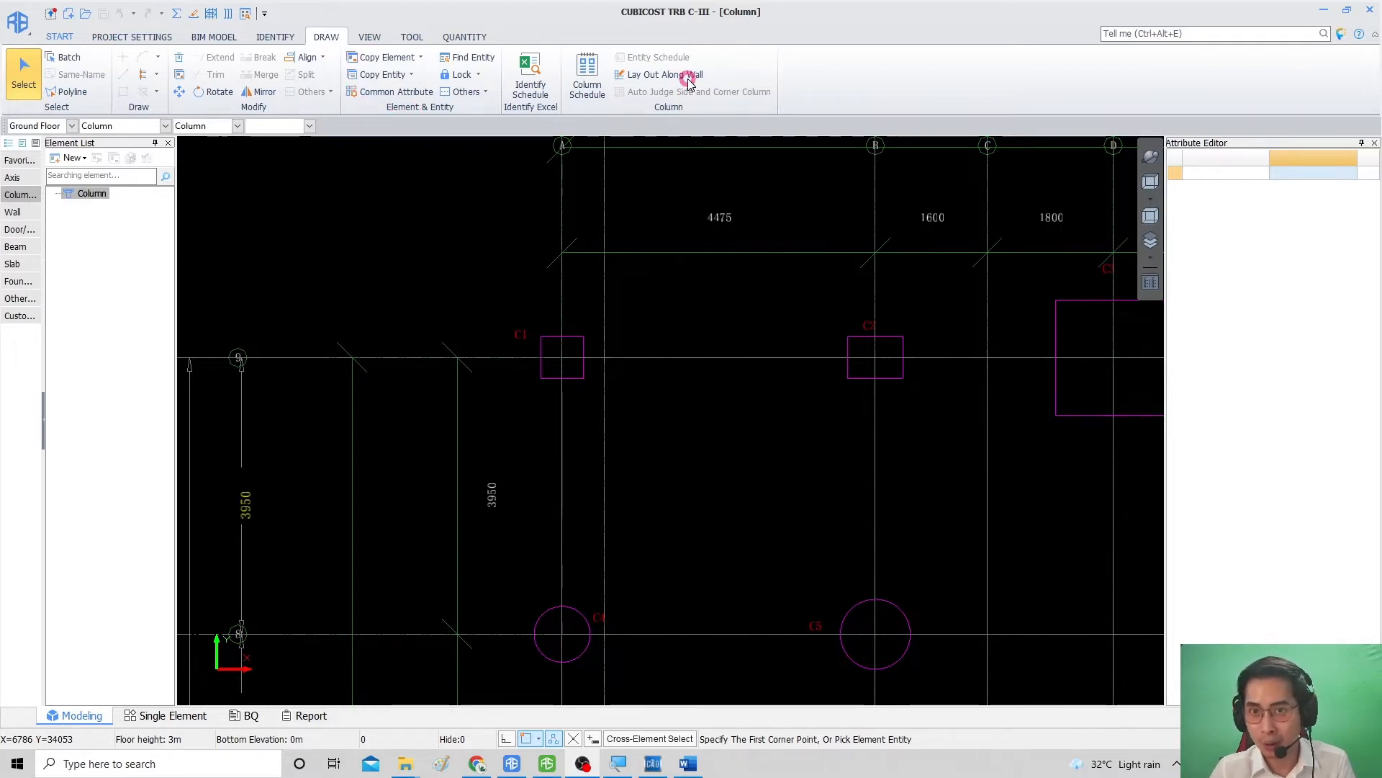
Step: Try deleting the dashed extension line of grid 8 beyond grid E, and undo the deletion
left_click(278, 38)
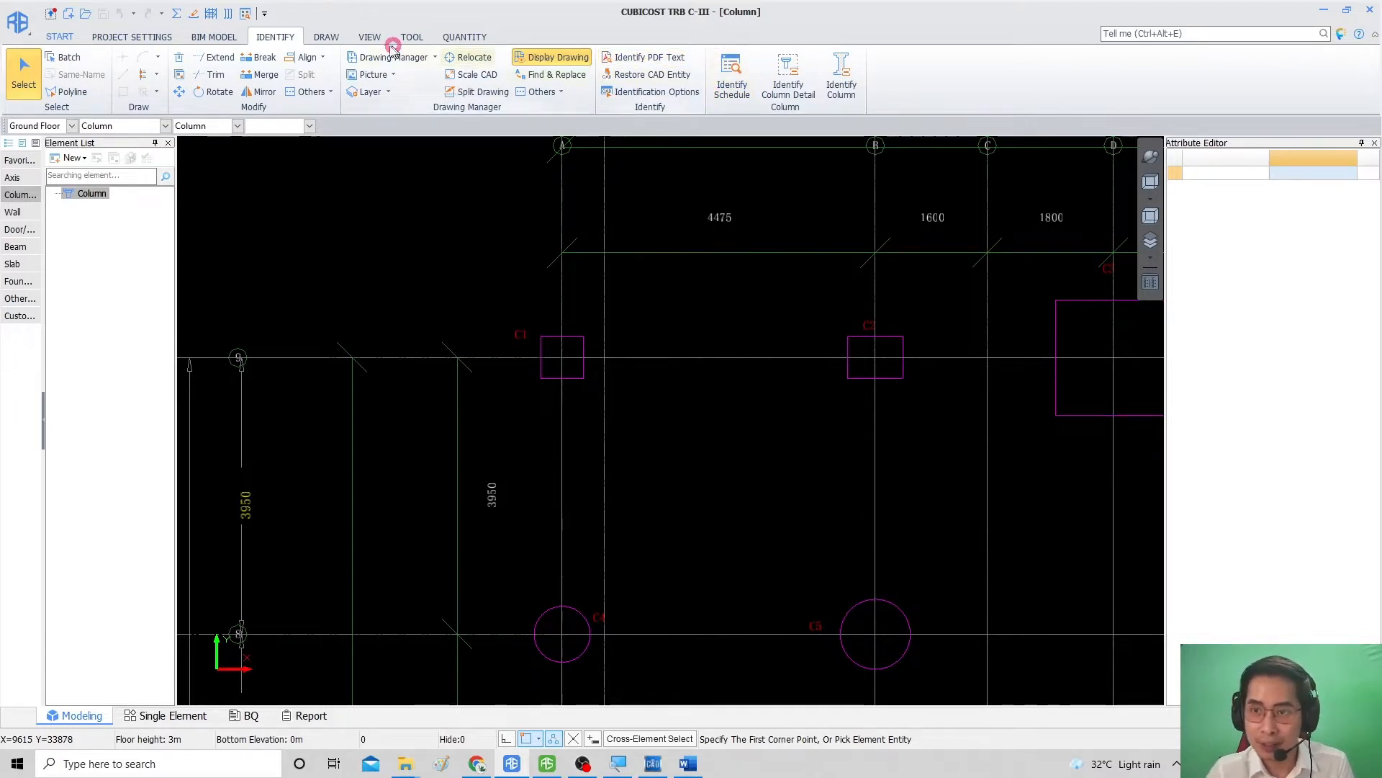
middle_click_drag(723, 334, 564, 300)
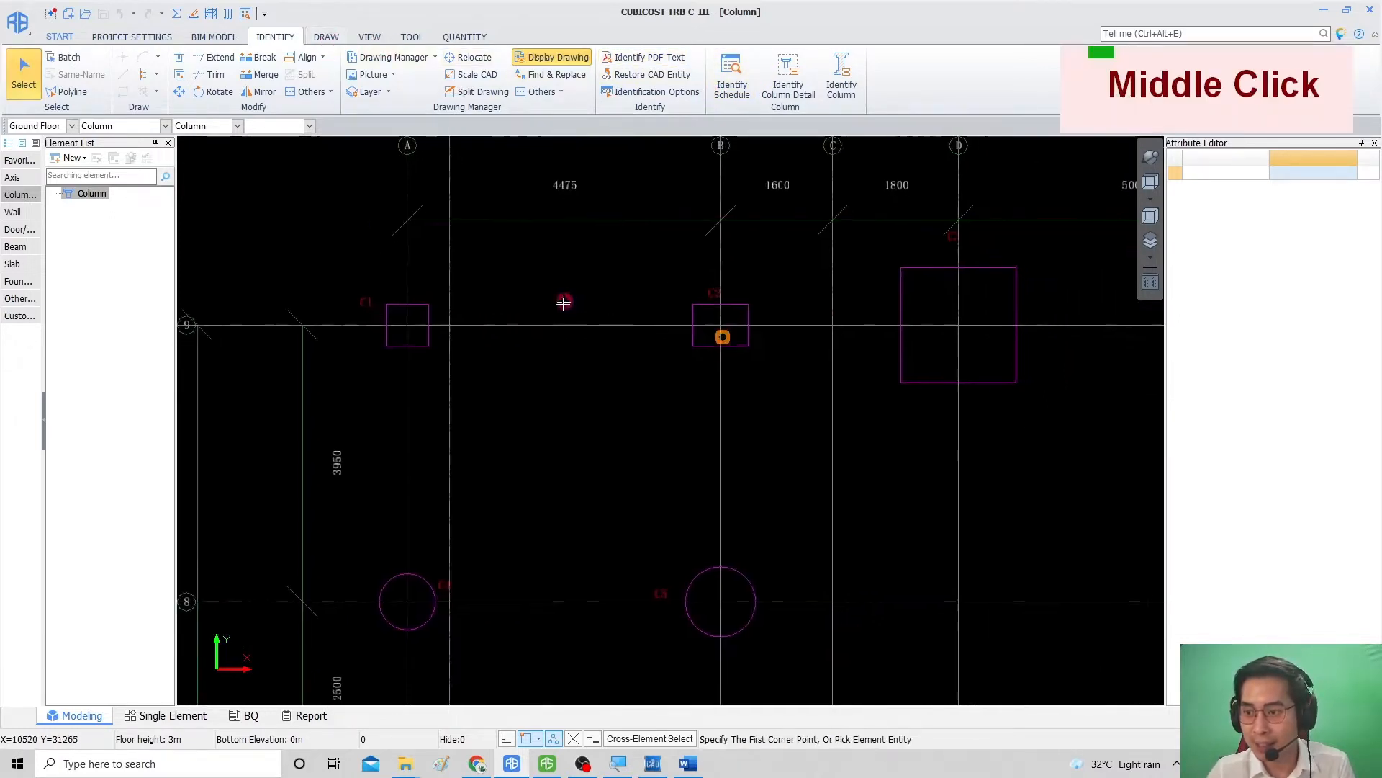
middle_click_drag(801, 343, 509, 305)
scroll(519, 299, "down", 2)
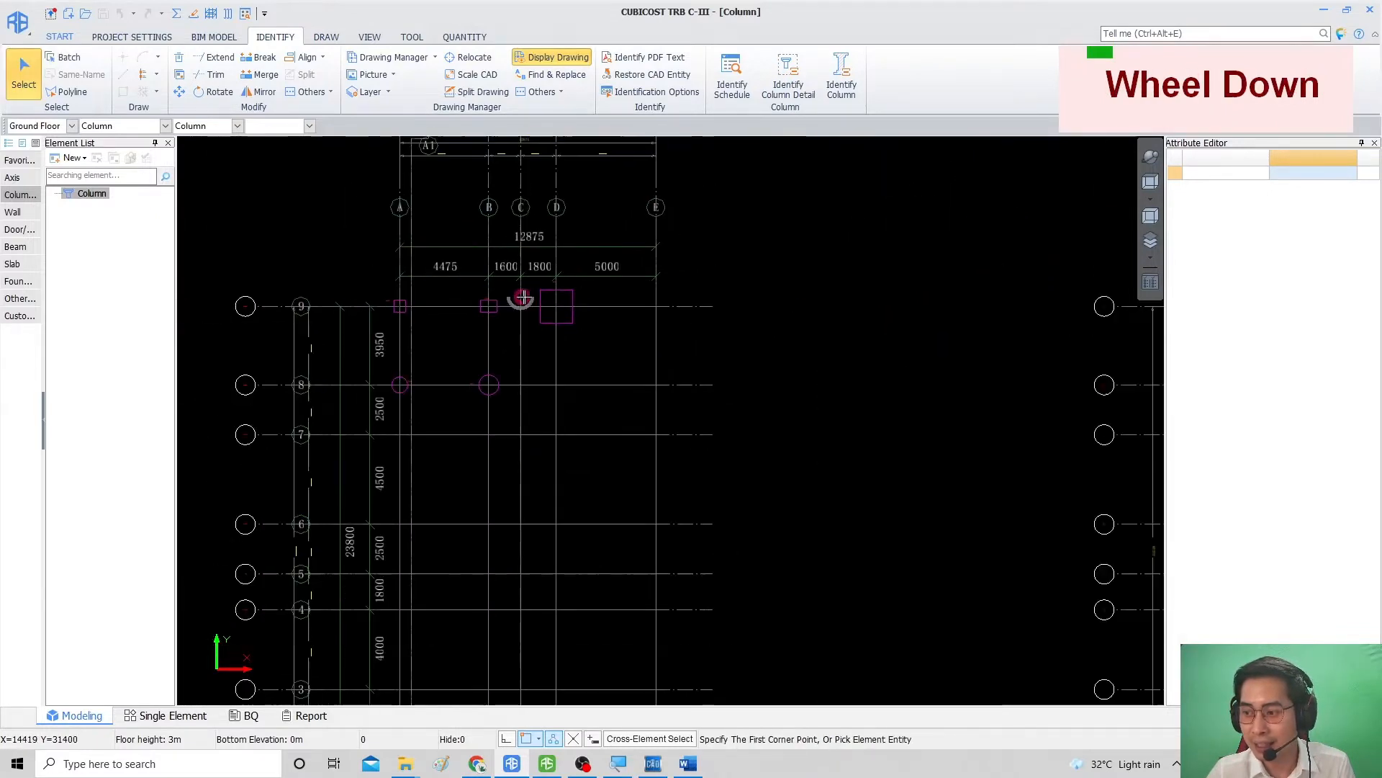
scroll(704, 423, "up", 2)
left_click(684, 335)
left_click_drag(684, 332, 684, 329)
scroll(701, 371, "up", 2)
left_click_drag(762, 469, 687, 353)
mouse_move(468, 292)
middle_mouse_down()
mouse_move(756, 433)
mouse_move(563, 338)
middle_mouse_up()
left_click_drag(905, 556, 776, 423)
middle_click_drag(775, 423, 774, 428)
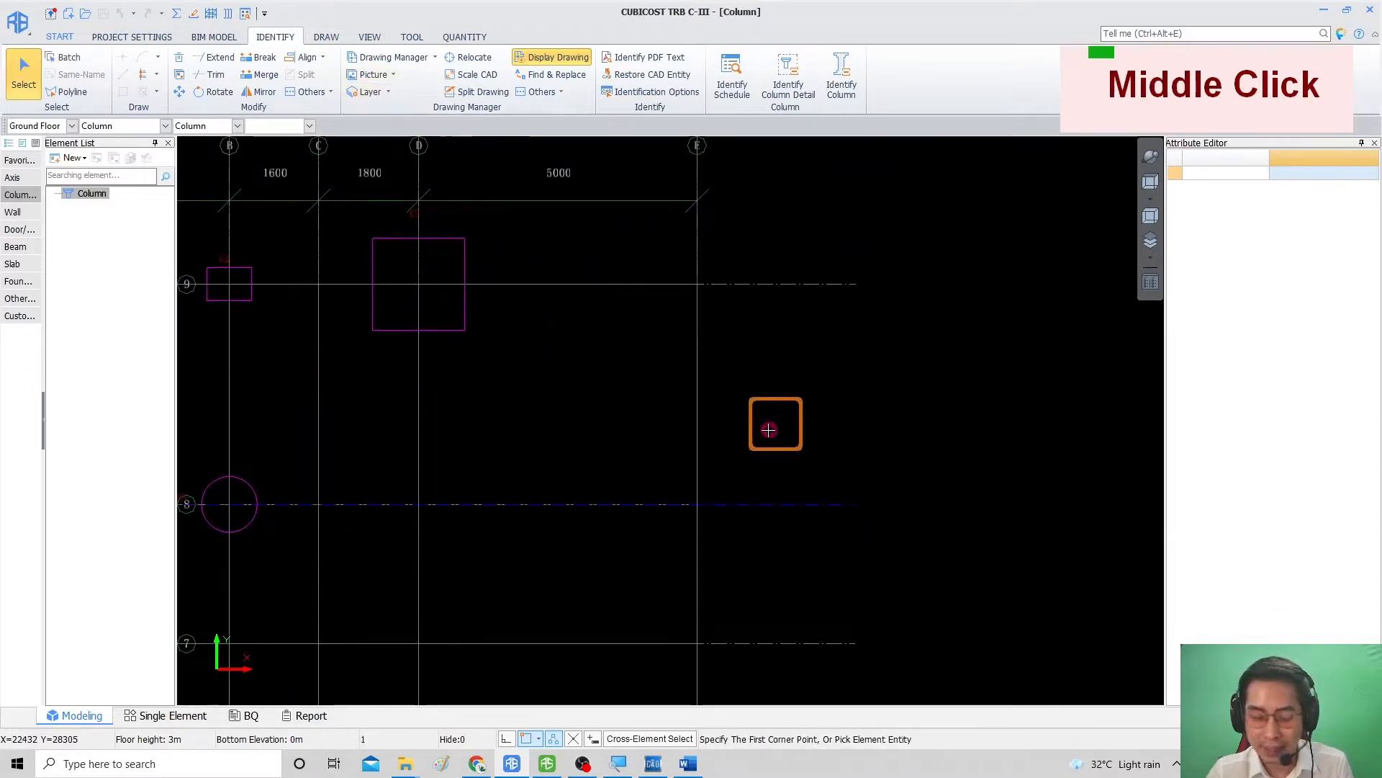
key("Delete")
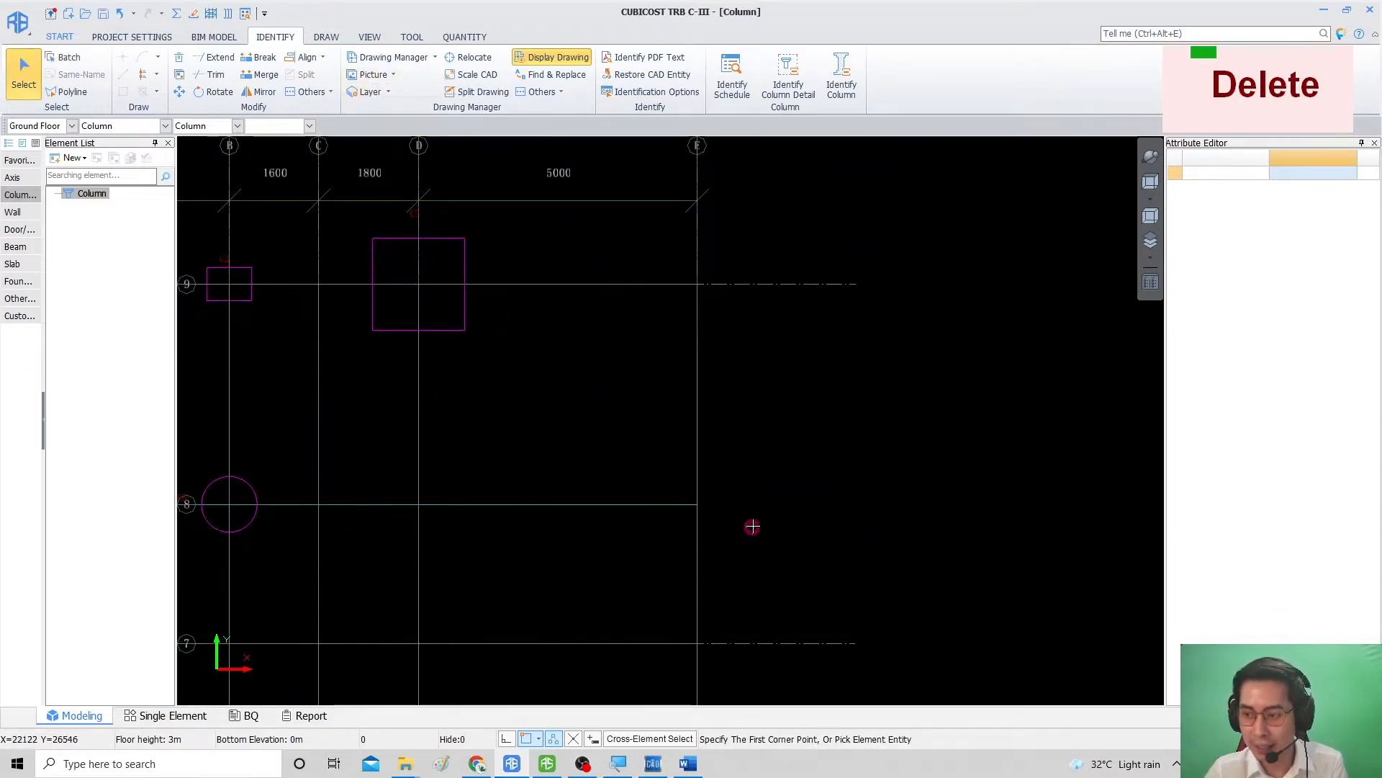
middle_click_drag(759, 517, 764, 506)
left_click(119, 13)
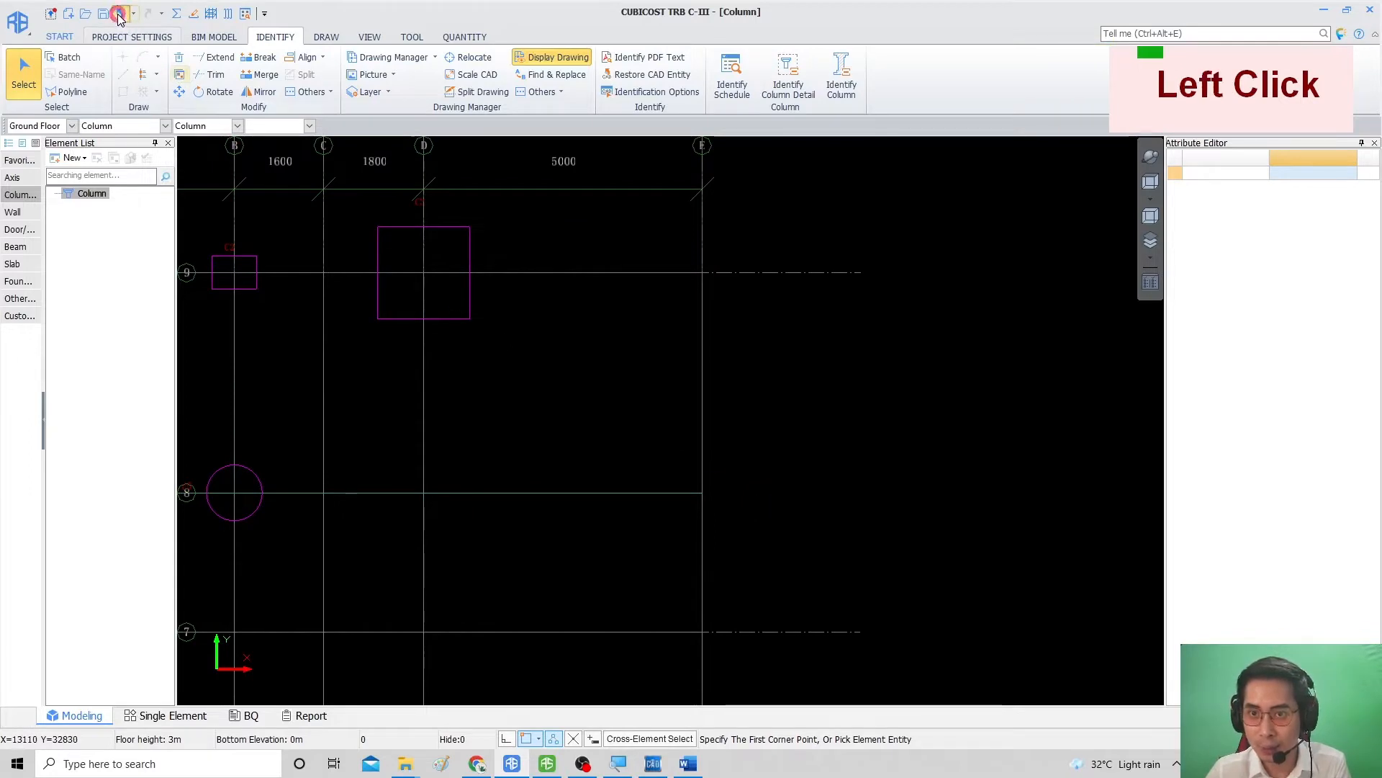
middle_click_drag(565, 326, 798, 445)
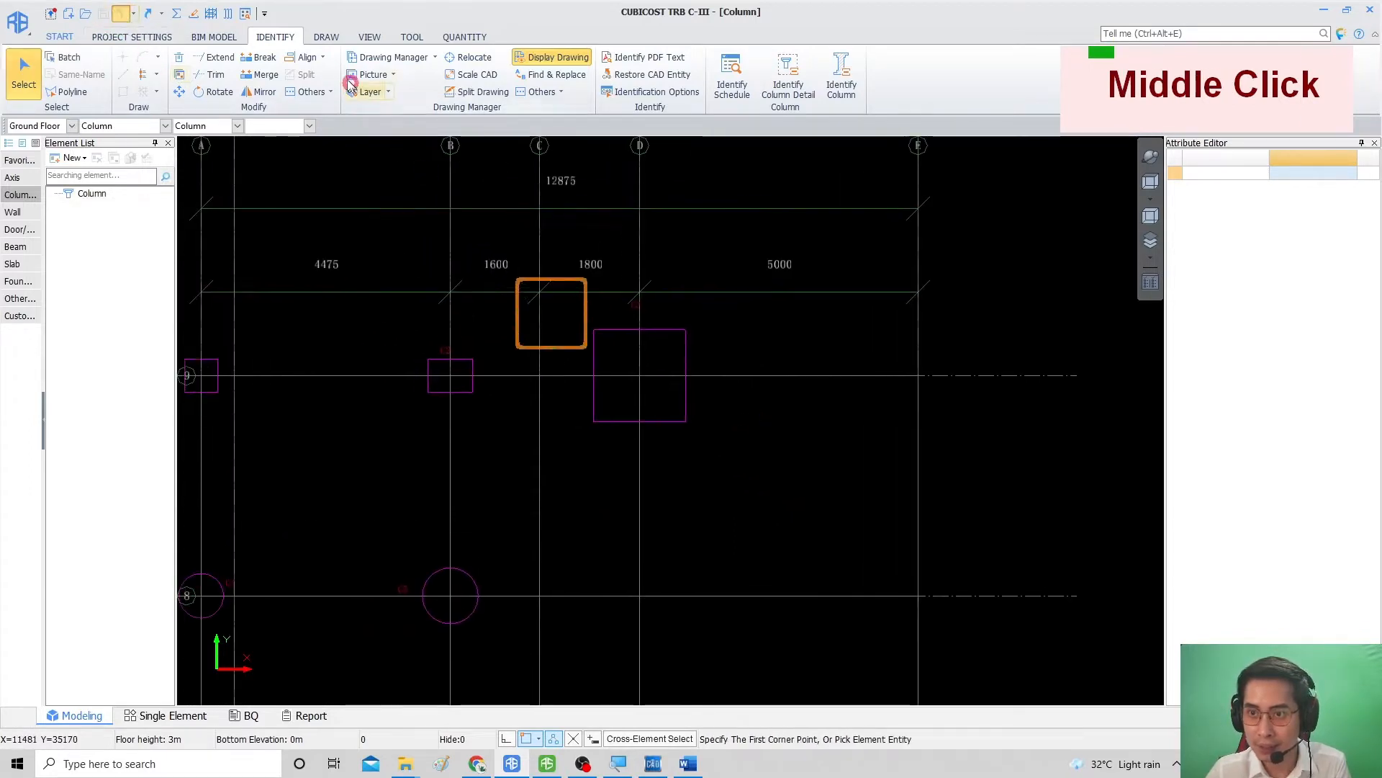
Step: Return to the drawing tools, expand the favourites and column categories, and activate the Column element type
left_click(318, 36)
middle_click_drag(324, 342, 519, 421)
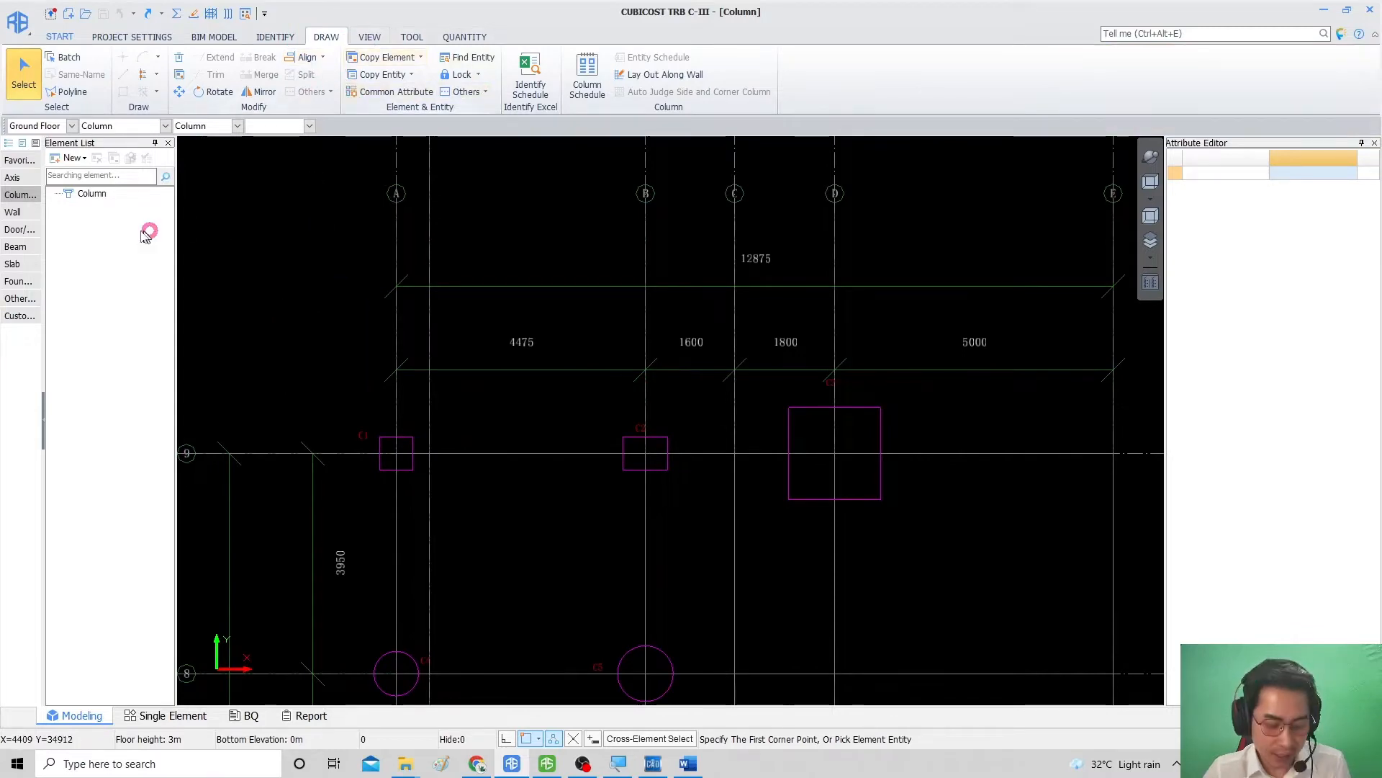
scroll(0, 193, "up", 1, "ctrl+alt")
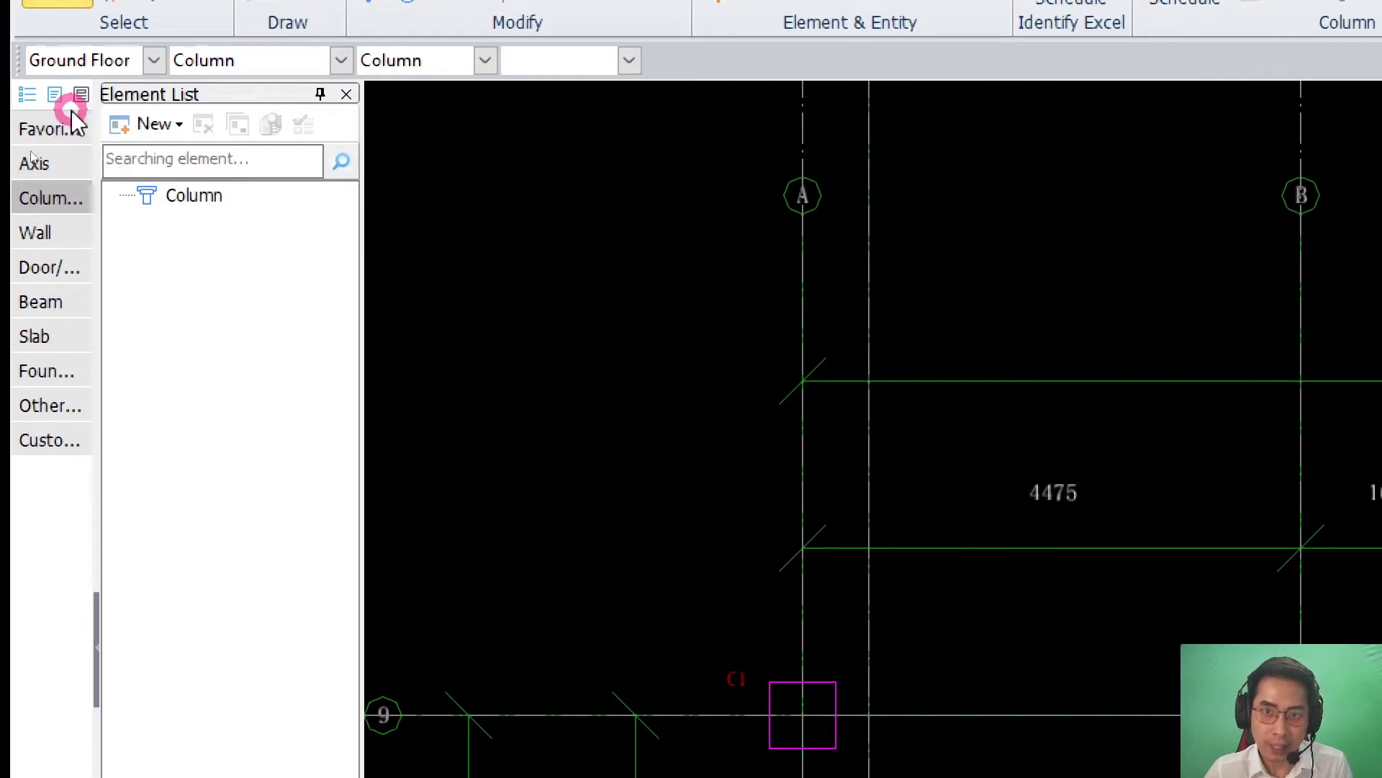
left_click(56, 129)
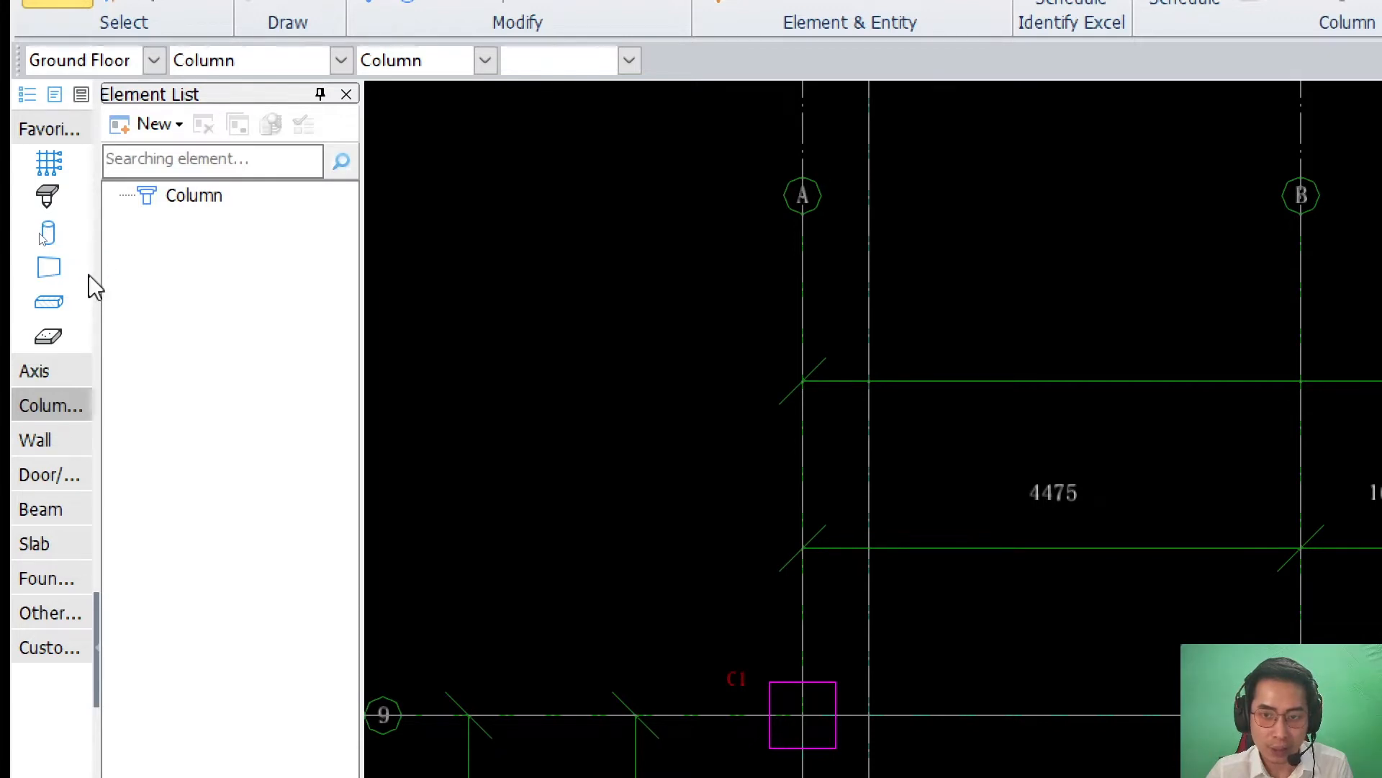
mouse_move(97, 273)
left_mouse_down()
mouse_move(319, 281)
mouse_move(59, 290)
mouse_move(75, 288)
left_mouse_up()
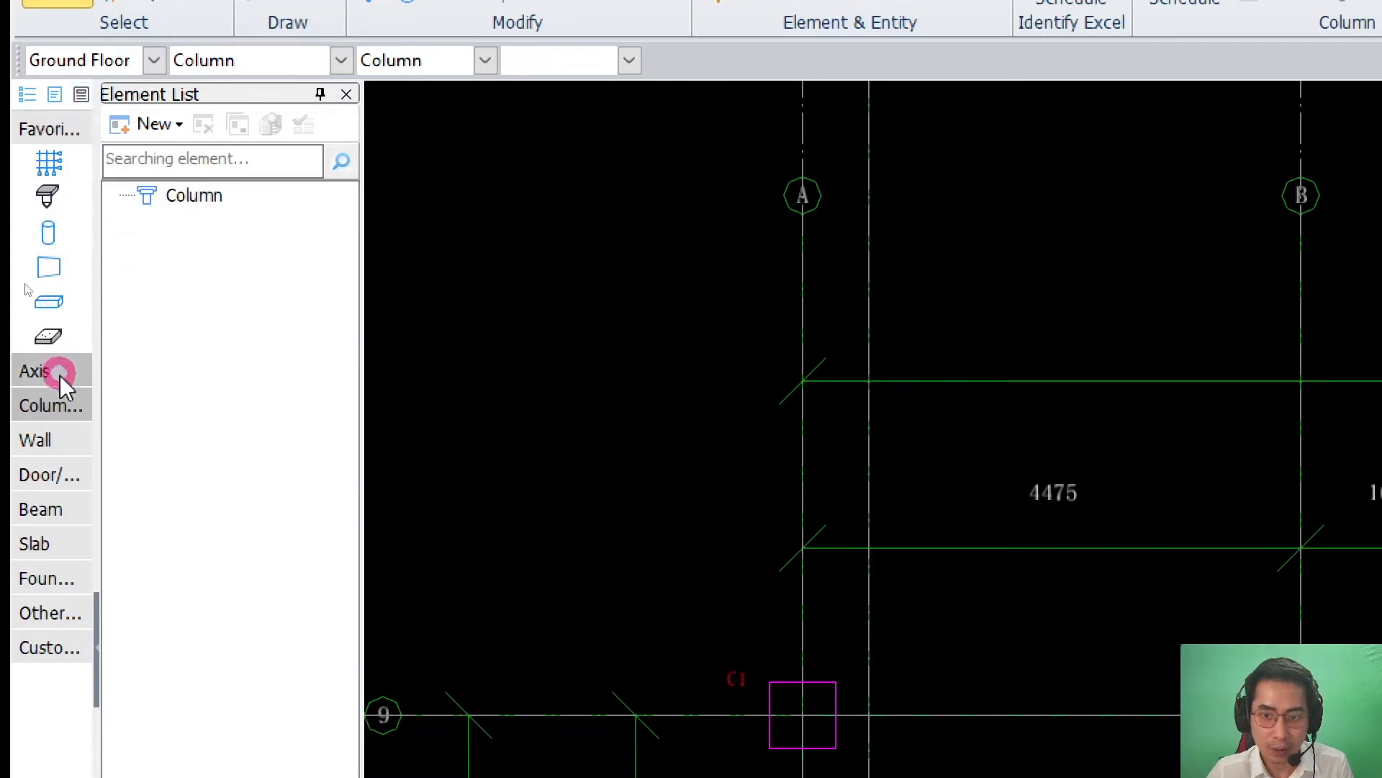
left_click(59, 401)
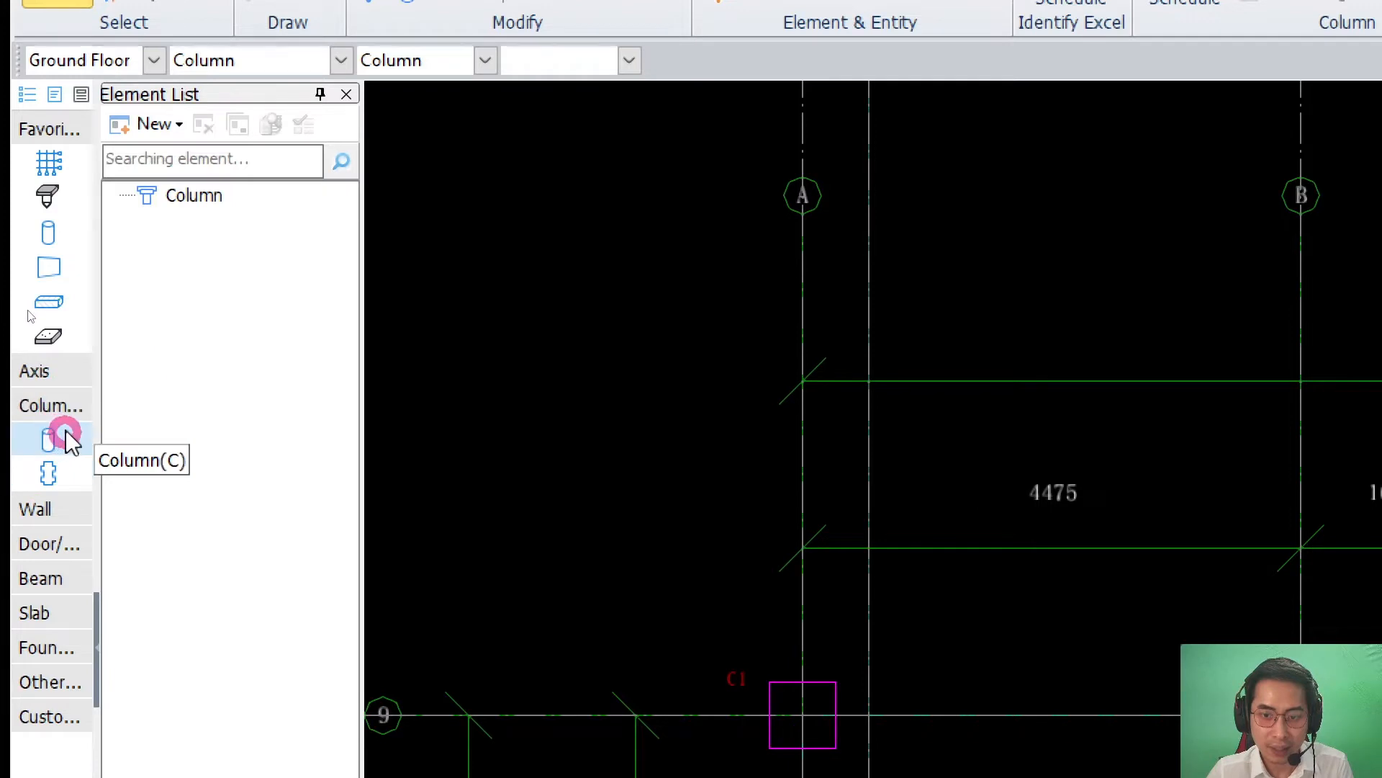
left_click(36, 443)
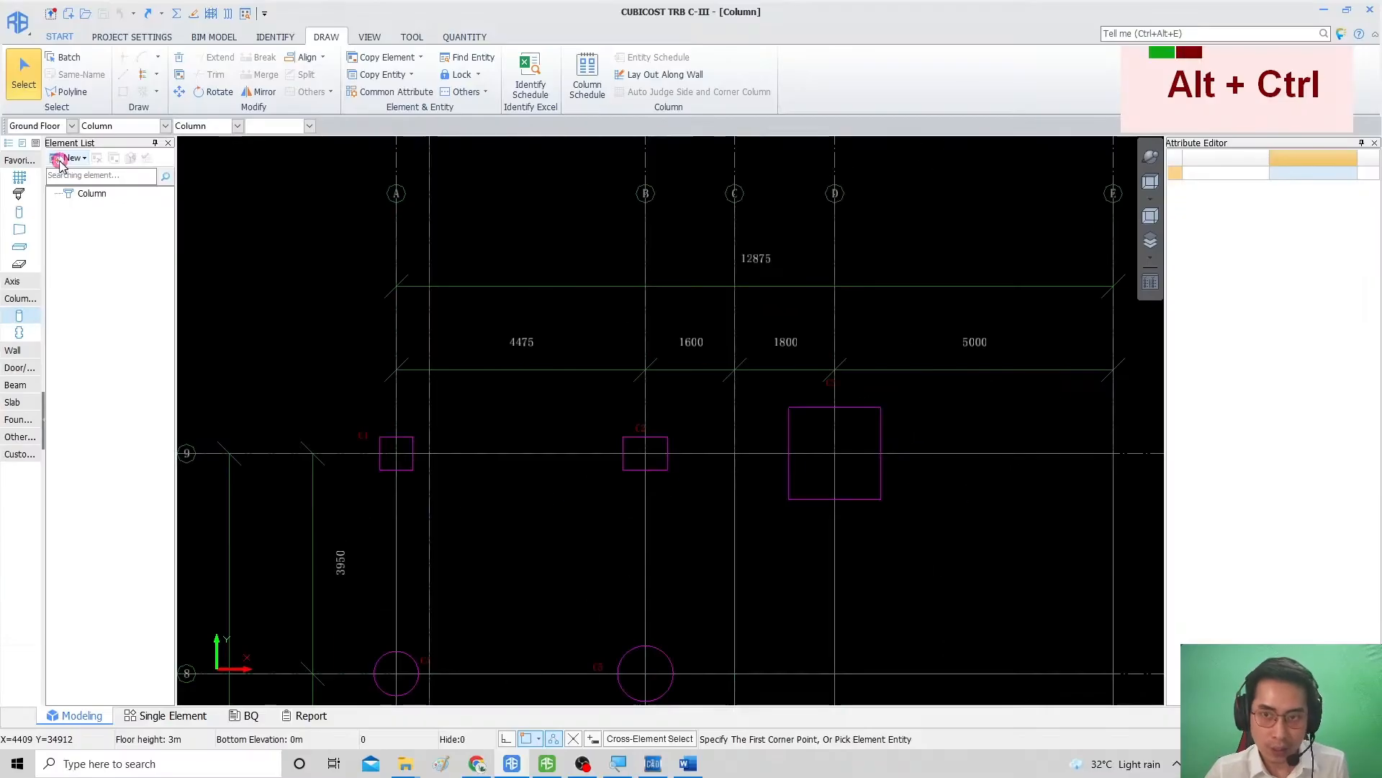
Step: Compare the column types available for new elements with those offered in Cubicost TAS, and return to Cubicost TRB
left_click(76, 159)
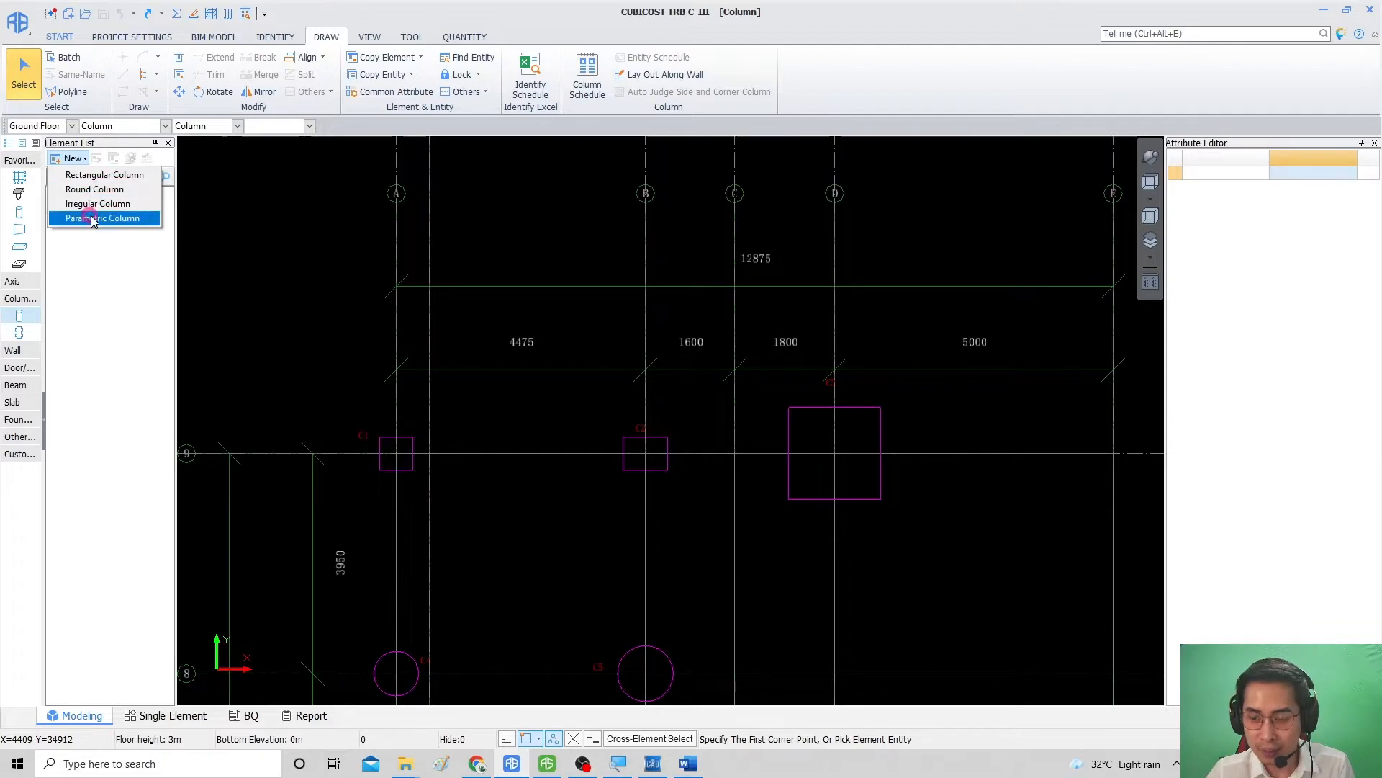
left_click(548, 762)
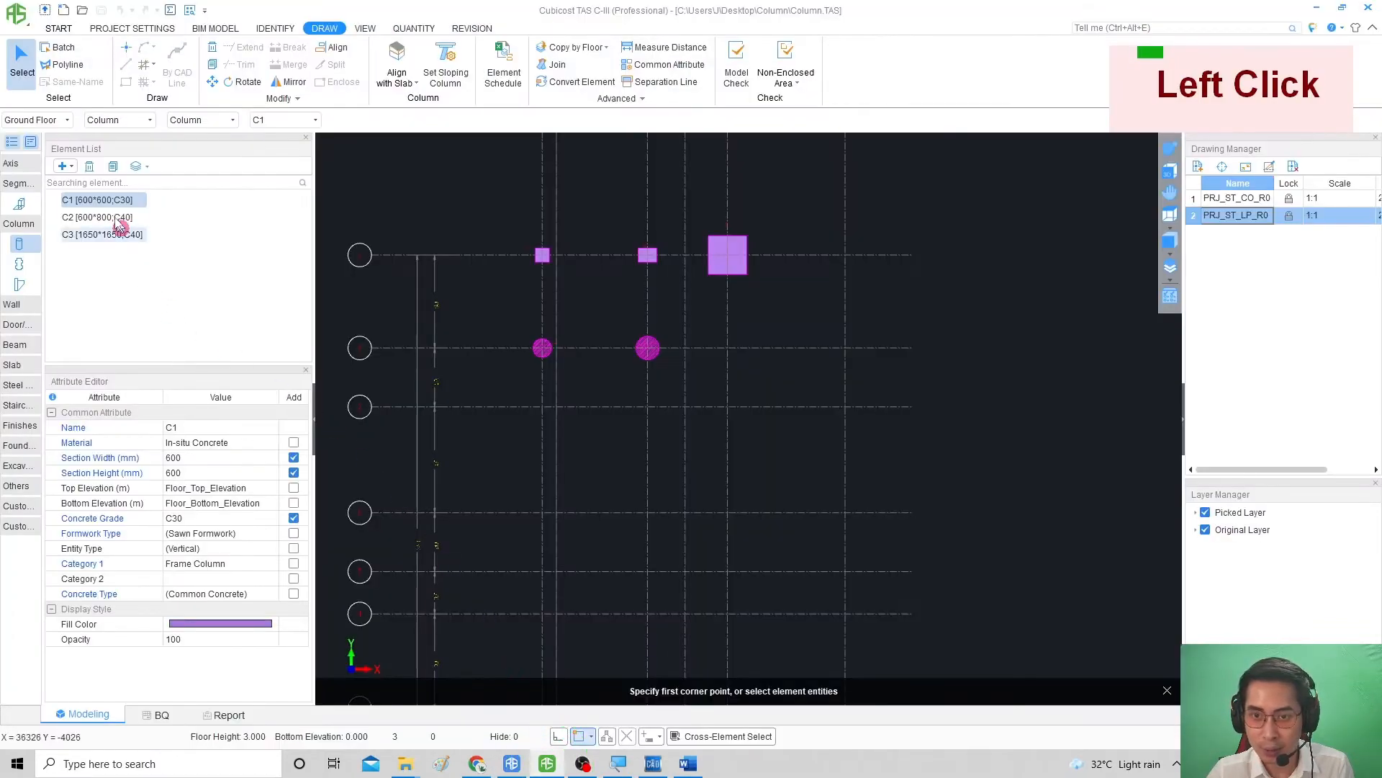
left_click(63, 166)
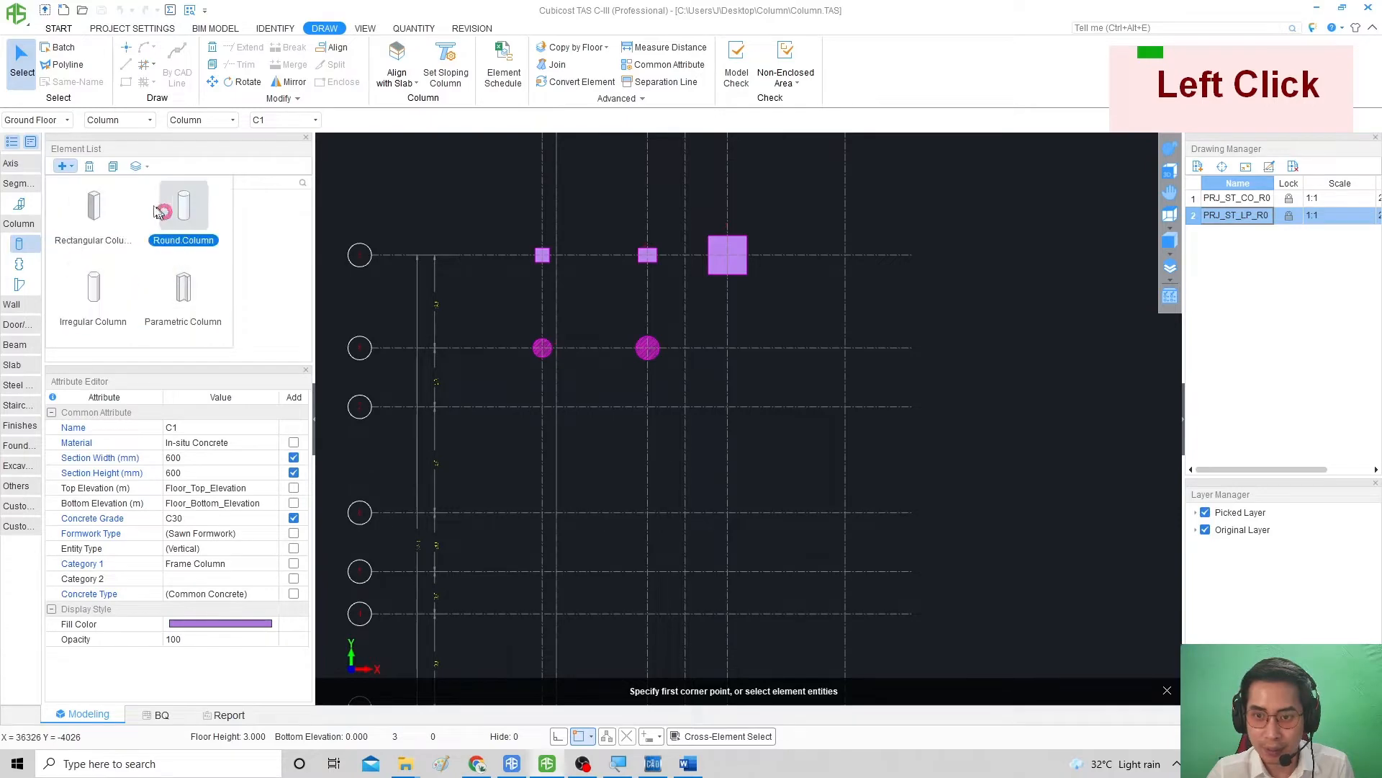
left_click(512, 762)
Step: Create a new rectangular column element and select it in the Element List
left_click(68, 159)
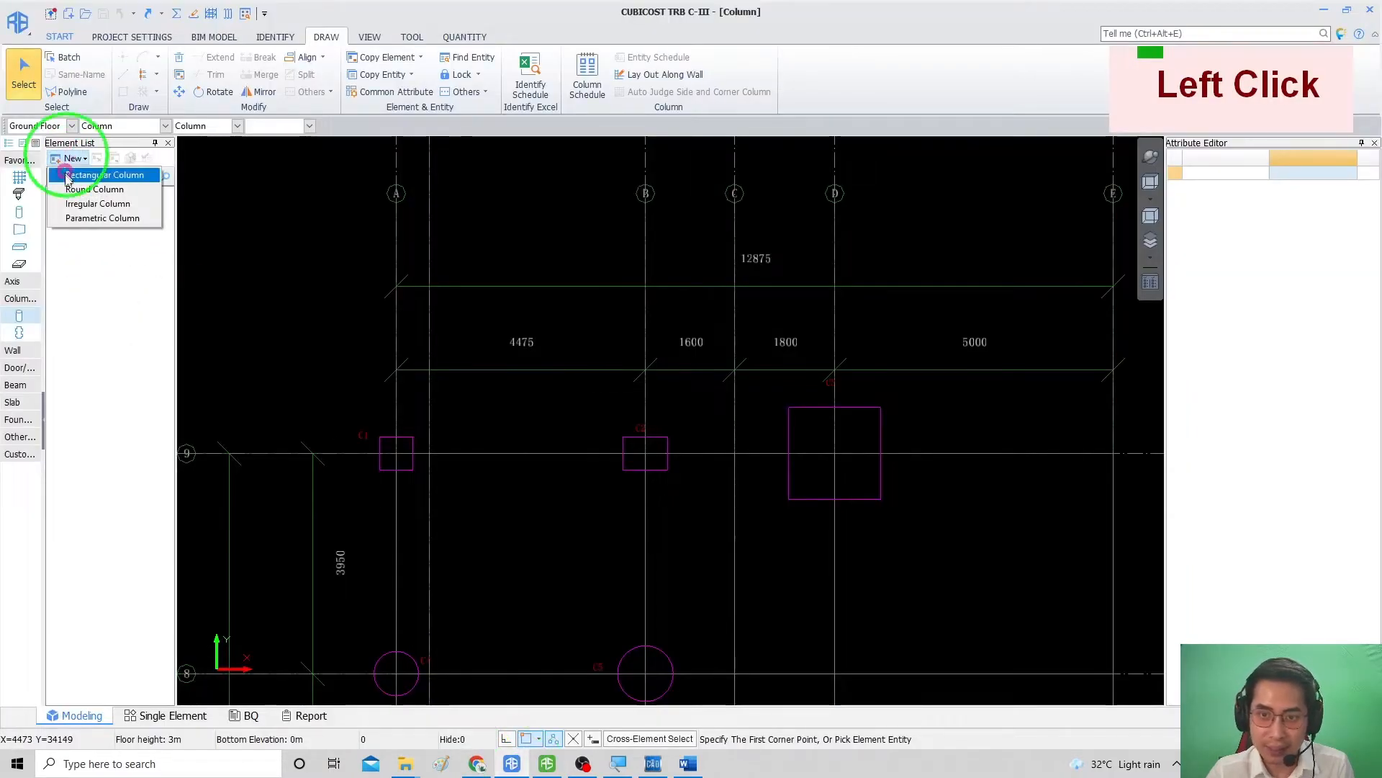
left_click(127, 176)
left_click(103, 205)
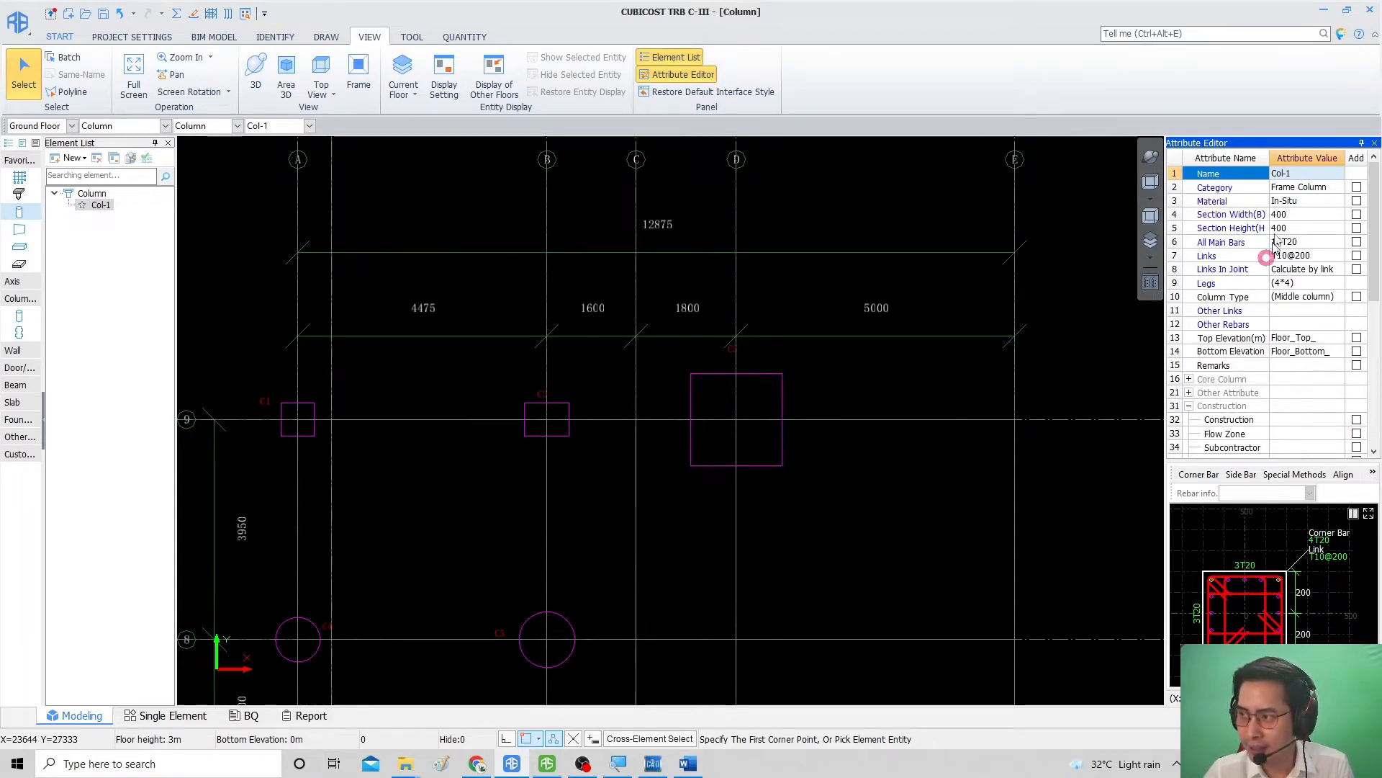
Step: Hide the Attribute Editor and display it again, trying both of its display toggles
left_click(1360, 143)
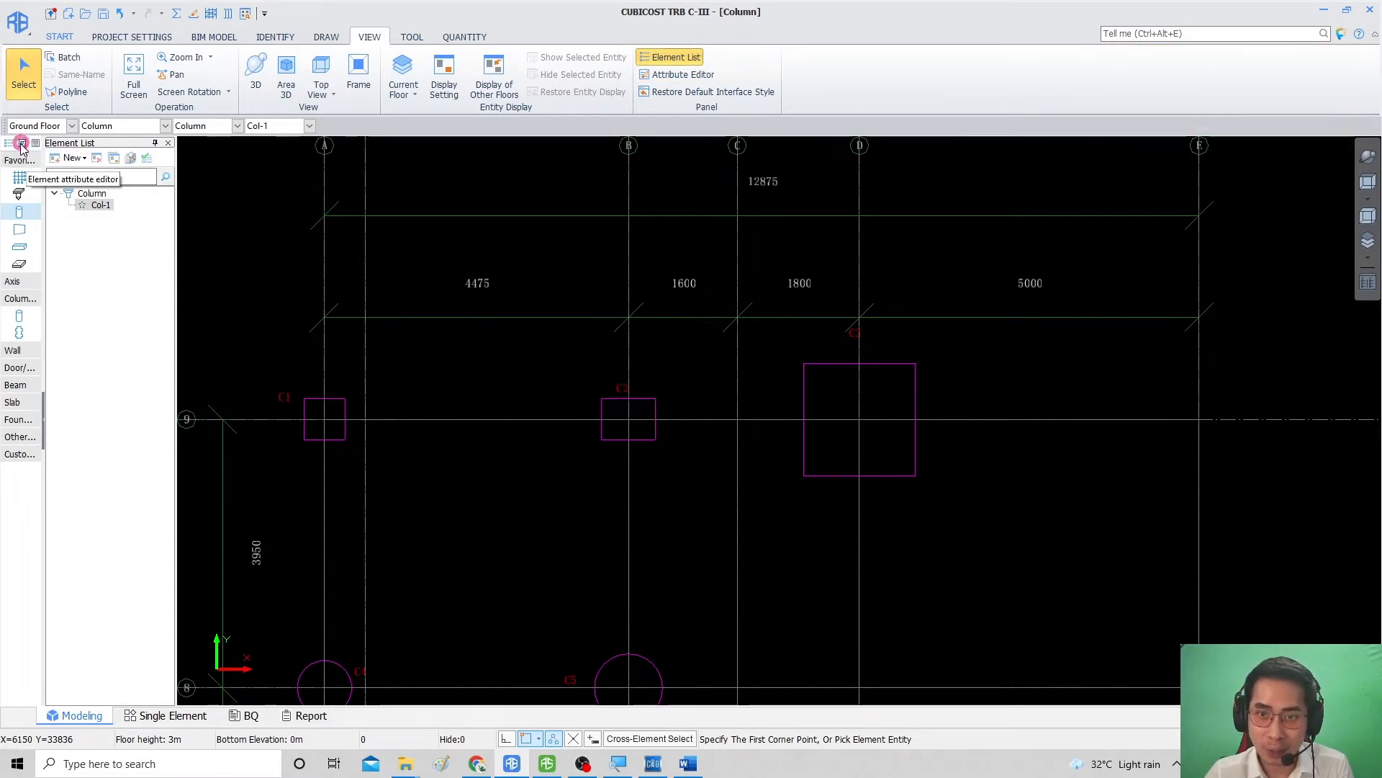
scroll(8, 143, "up", 1, "ctrl+alt")
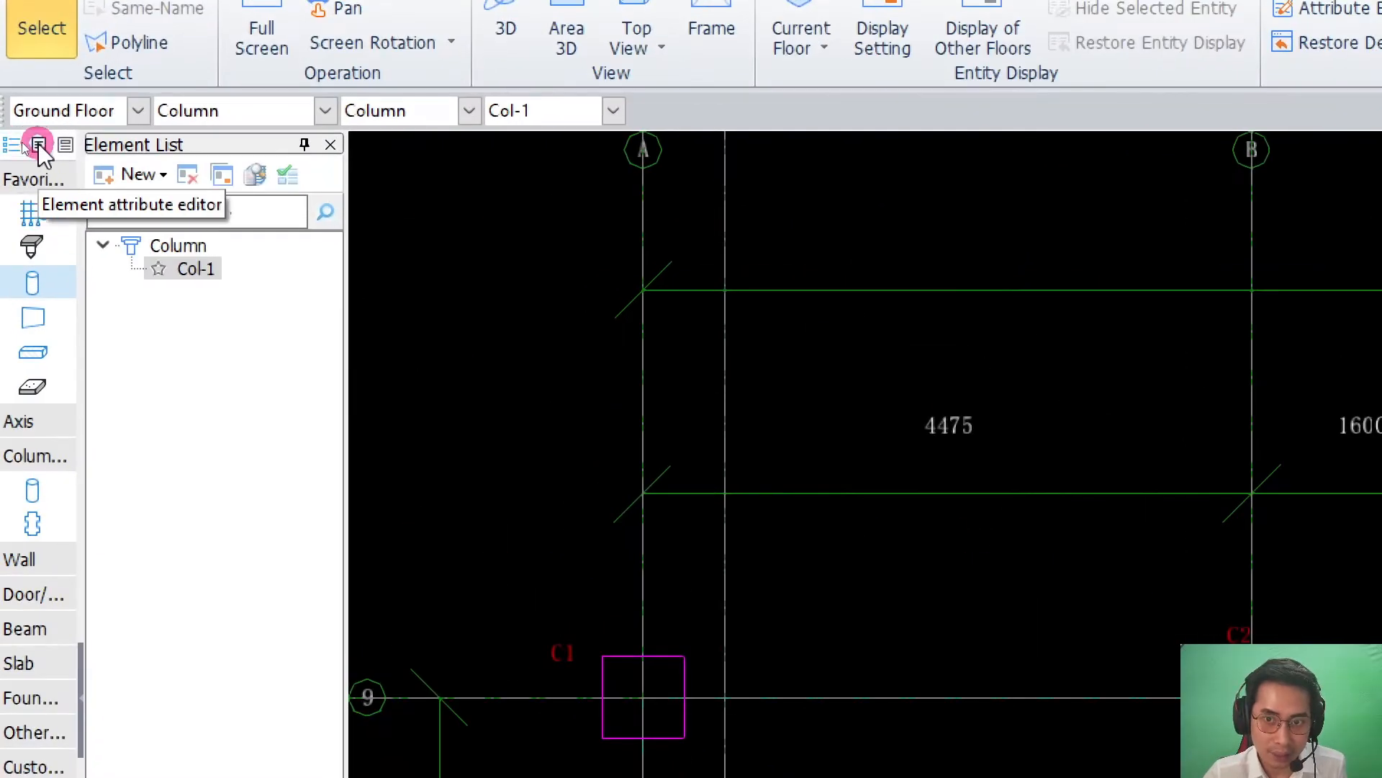
left_click(38, 146)
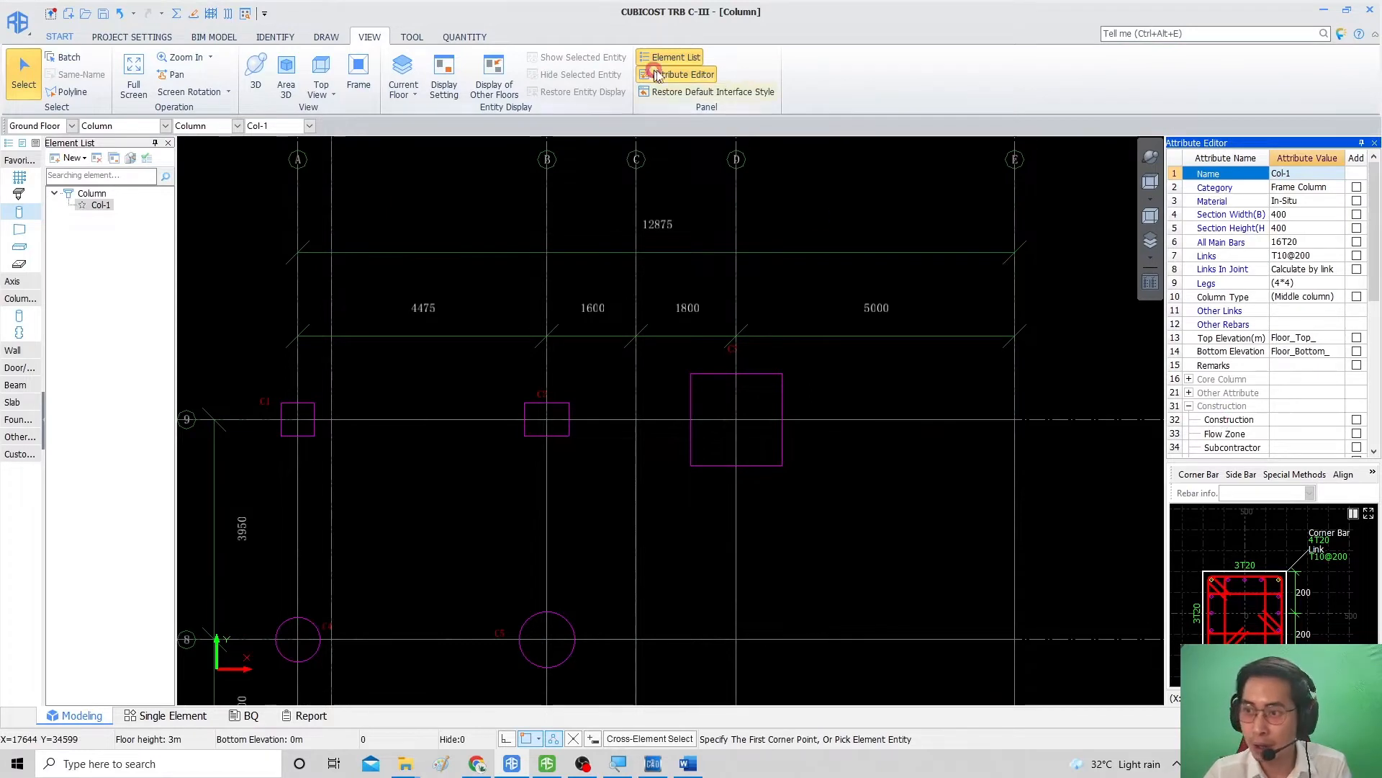
left_click(691, 76)
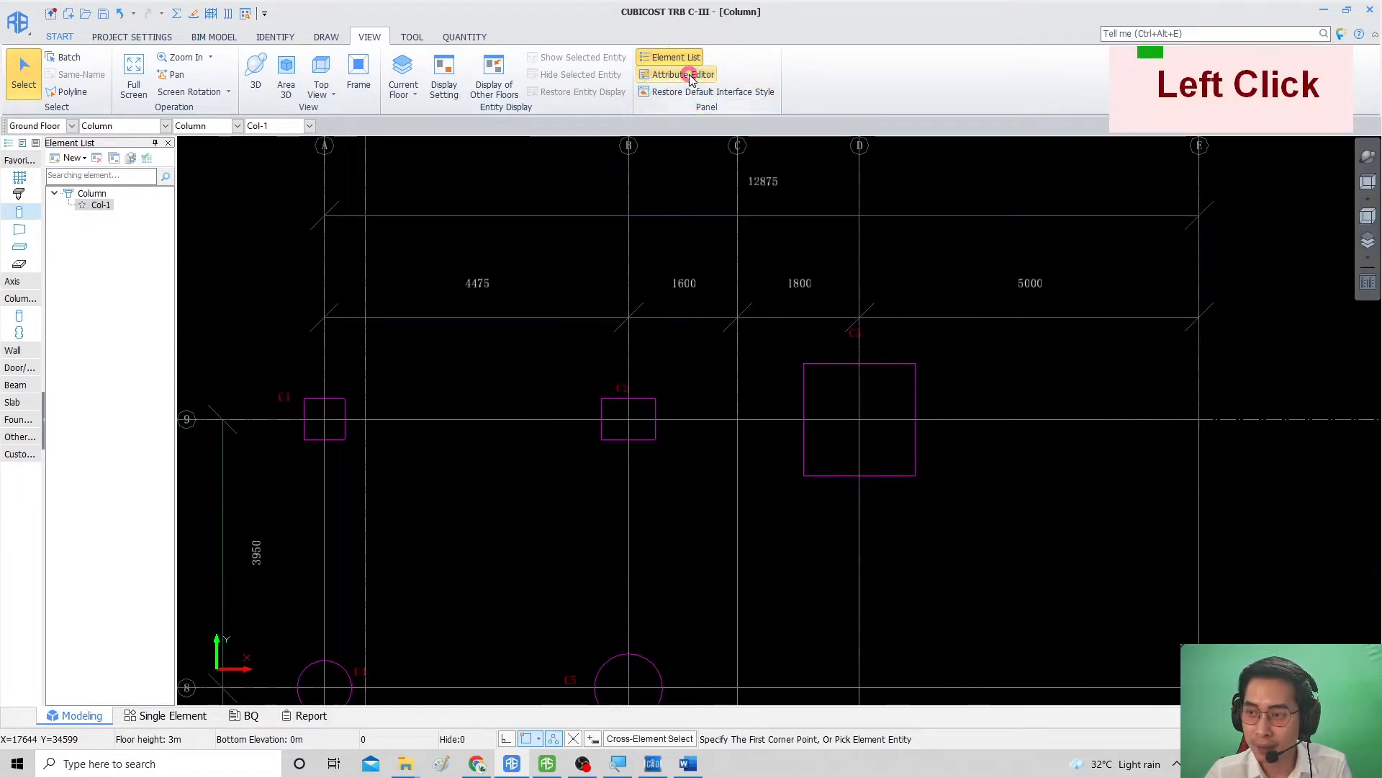
left_click(689, 76)
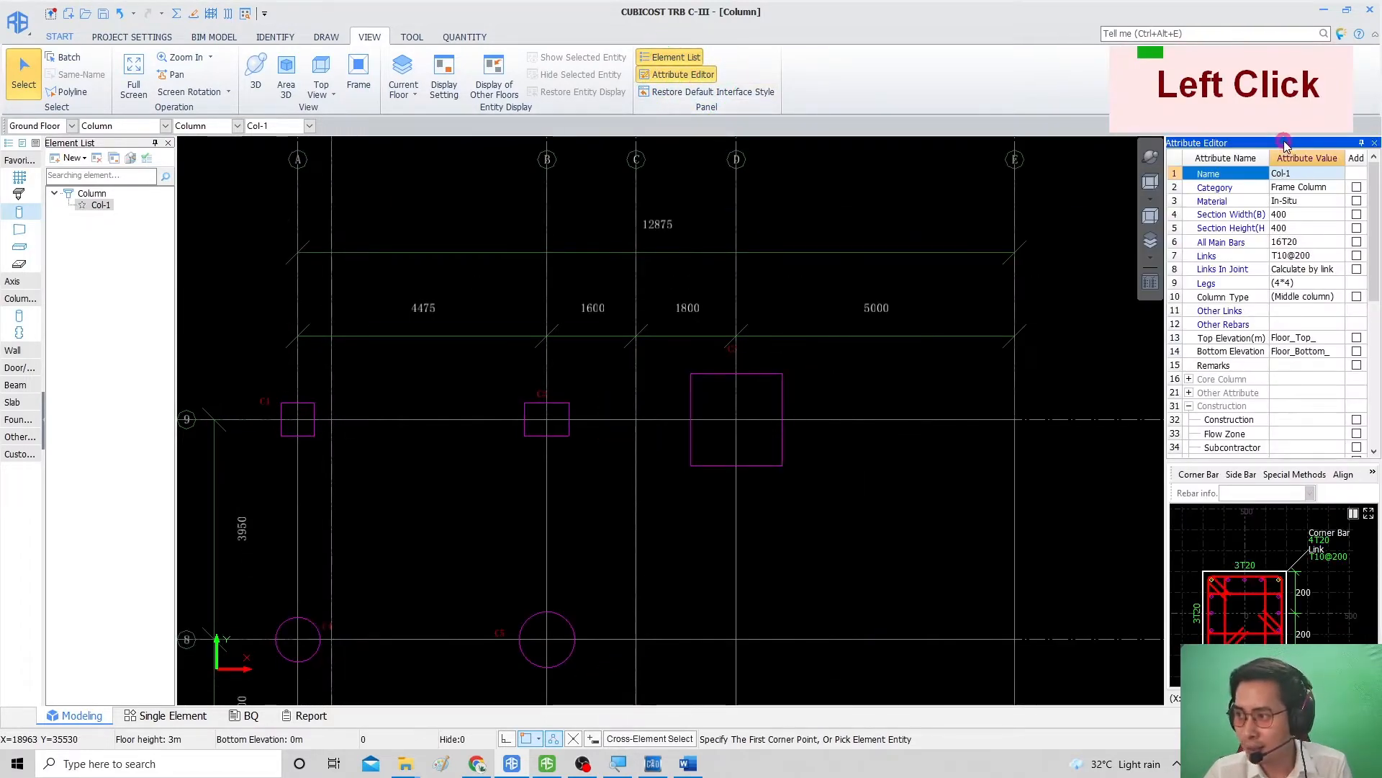
Step: Undock the Attribute Editor as a floating panel over the drawing, and toggle its display off and on
left_click_drag(1287, 144, 909, 263)
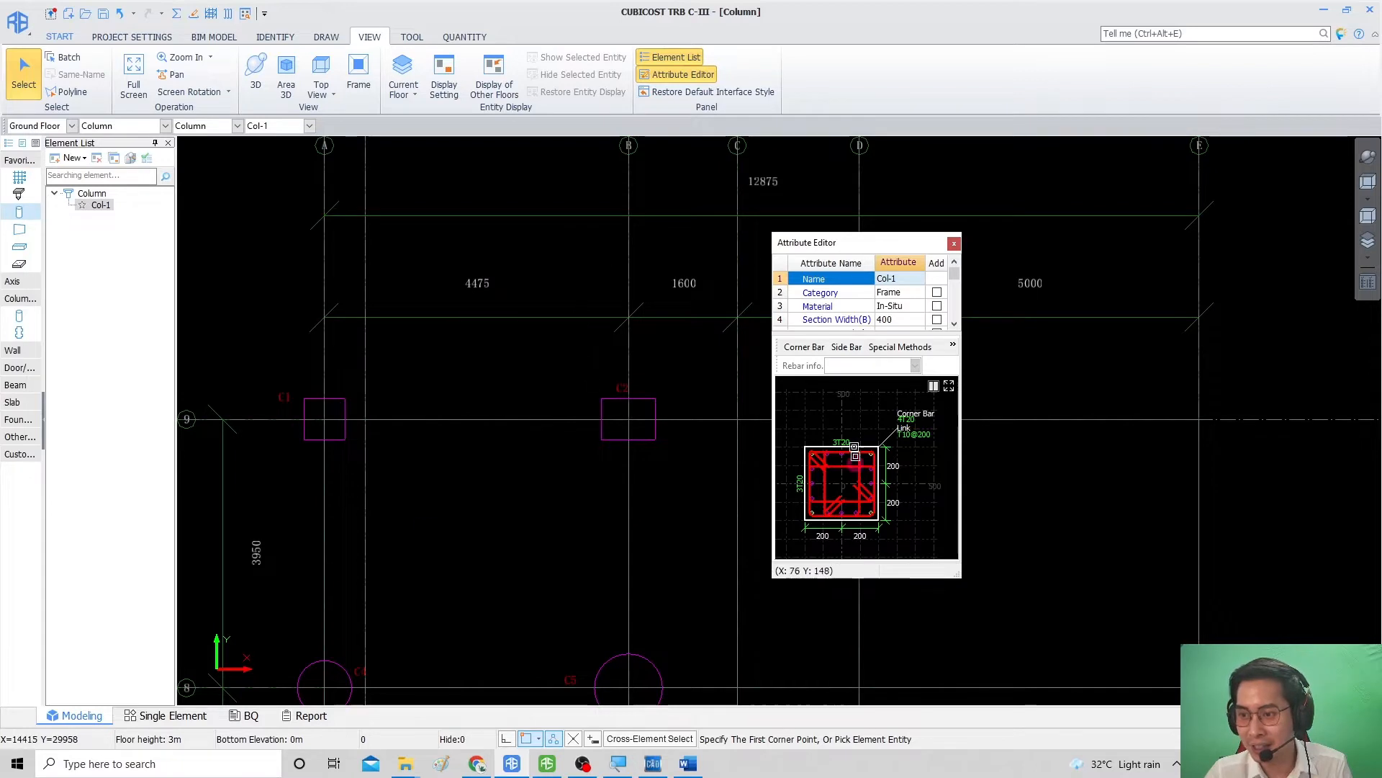
left_click_drag(840, 244, 990, 280)
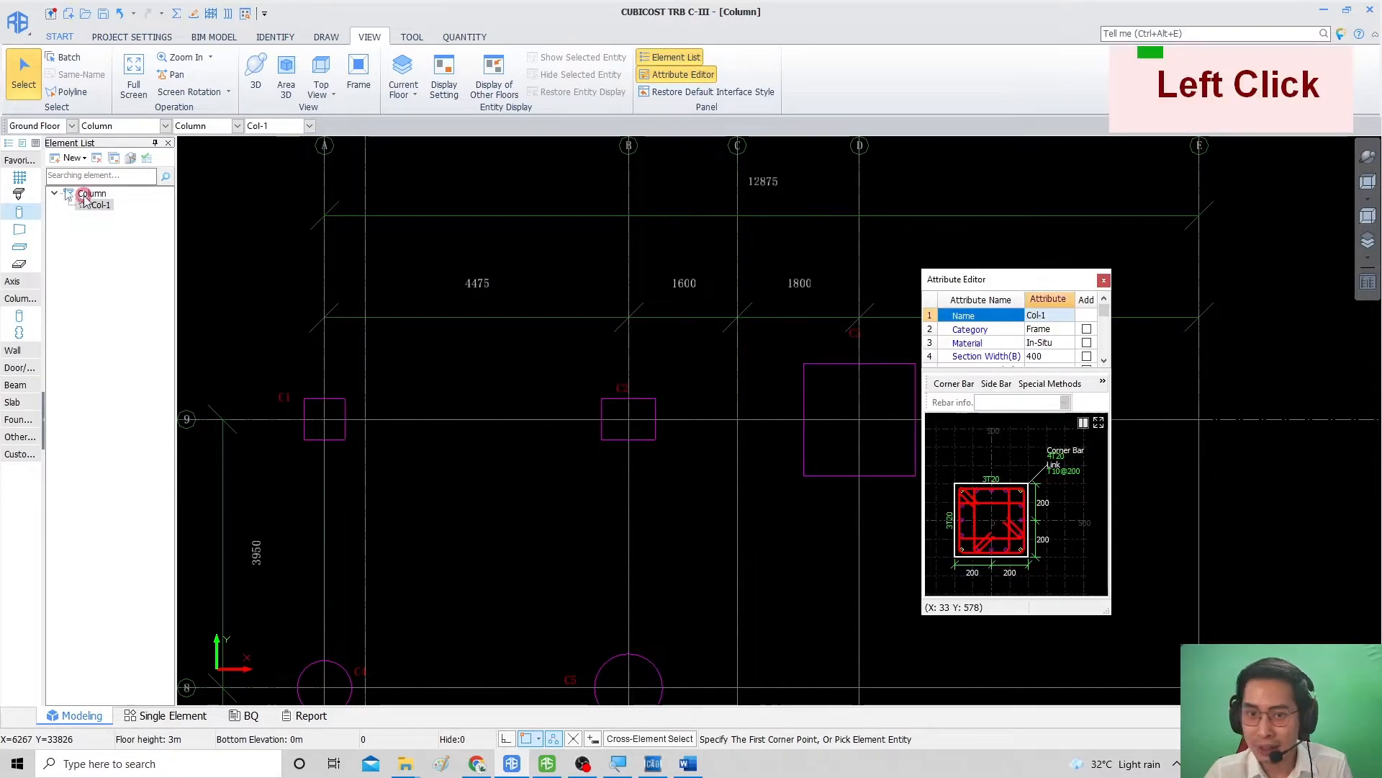
left_click(22, 144)
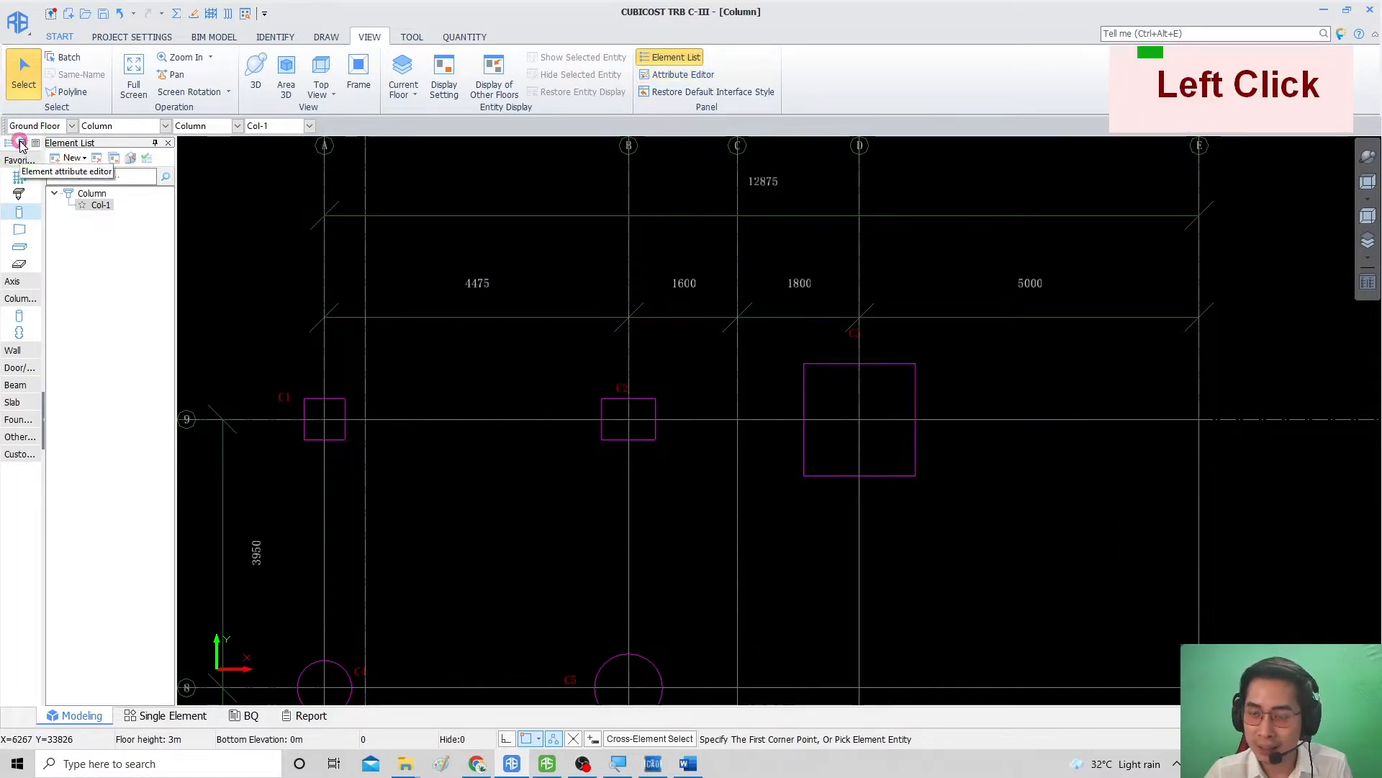
left_click(22, 143)
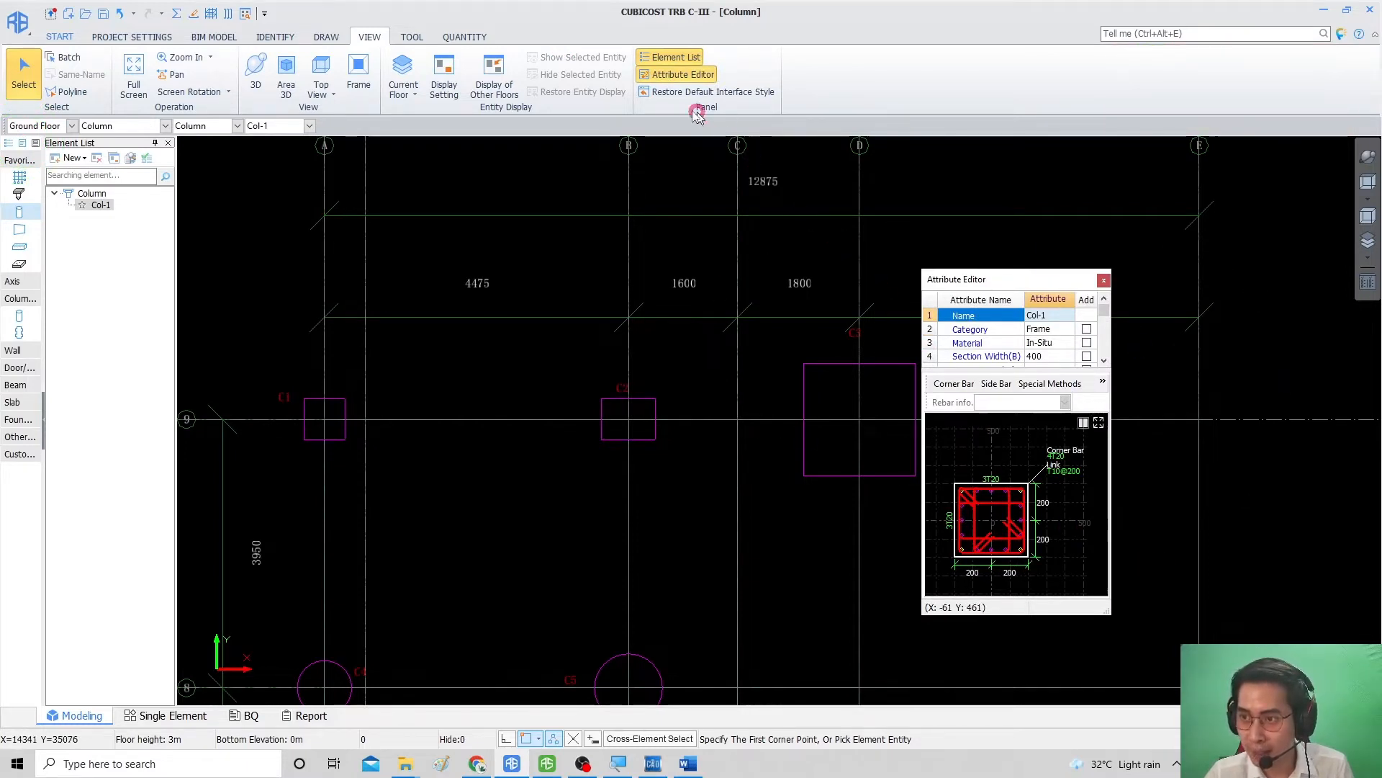
Step: Restore the default interface style with the Element List and the docked Attribute Editor displayed
left_click(749, 94)
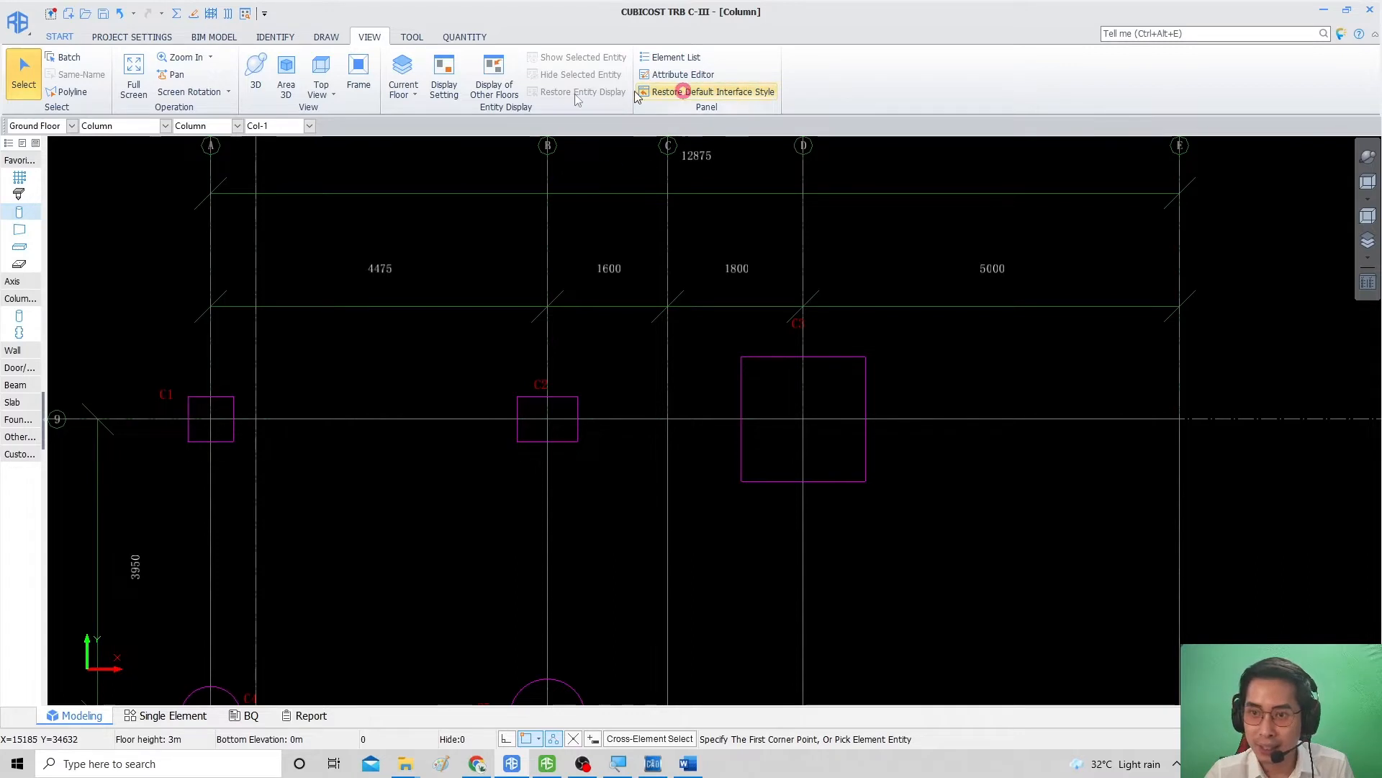
left_click(8, 145)
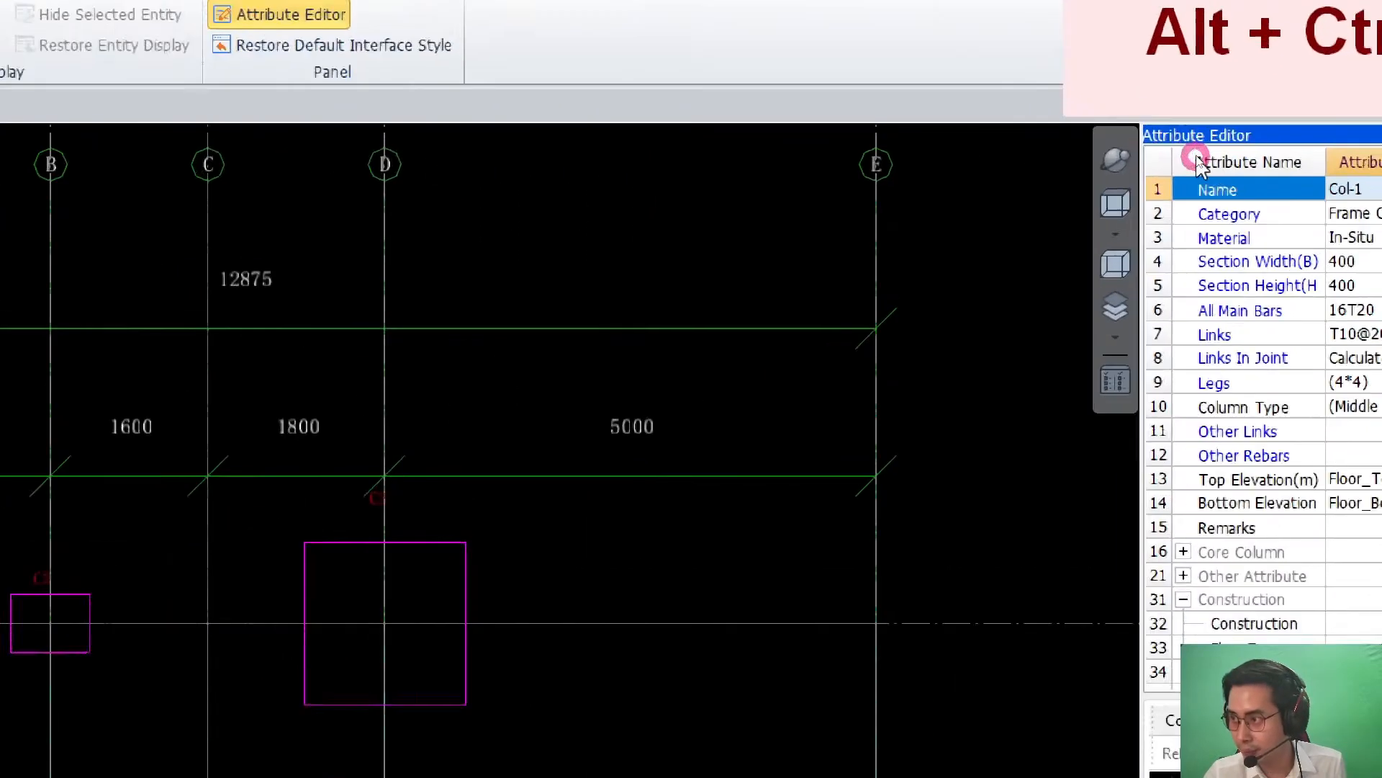
Step: Widen the Attribute Editor and its attribute name column, and select the Column Type attribute
left_click_drag(1132, 166, 1086, 166)
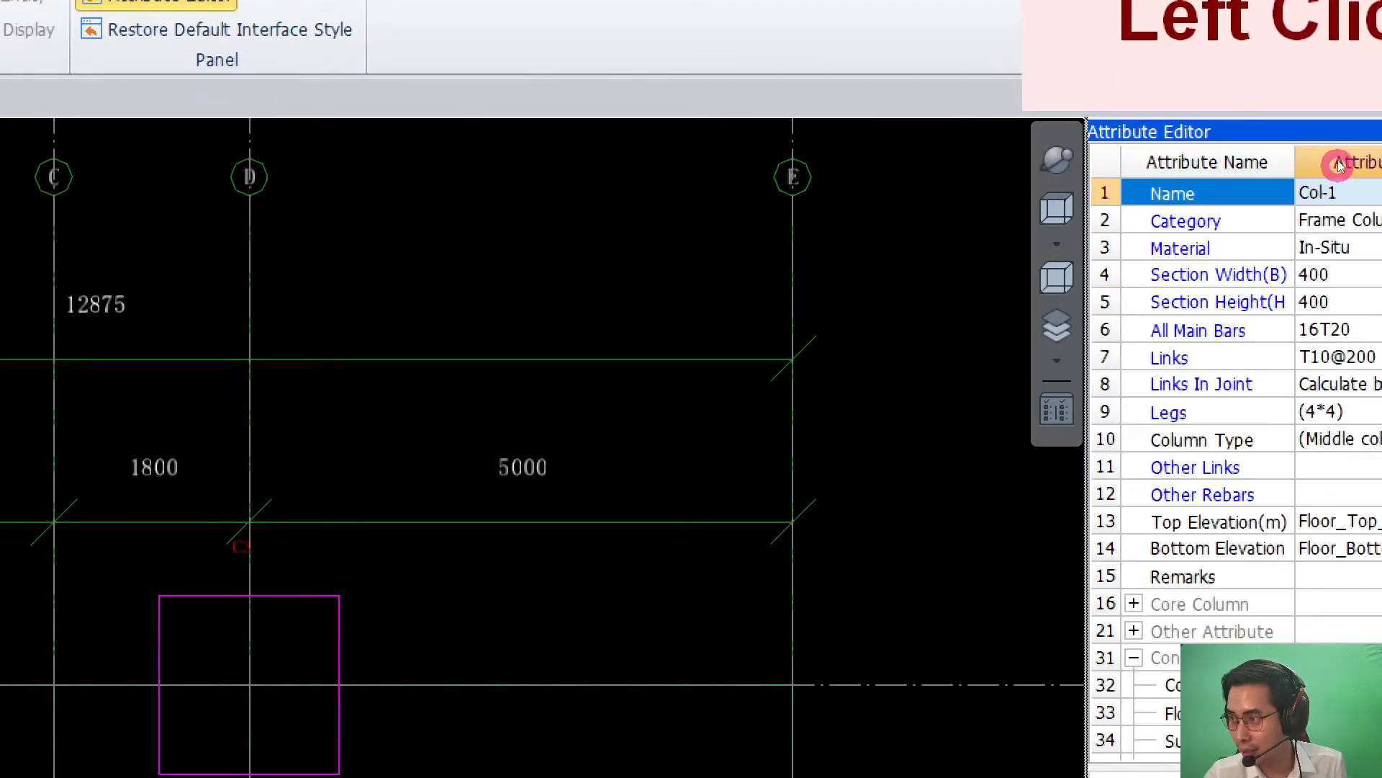
left_click_drag(1294, 156, 1321, 157)
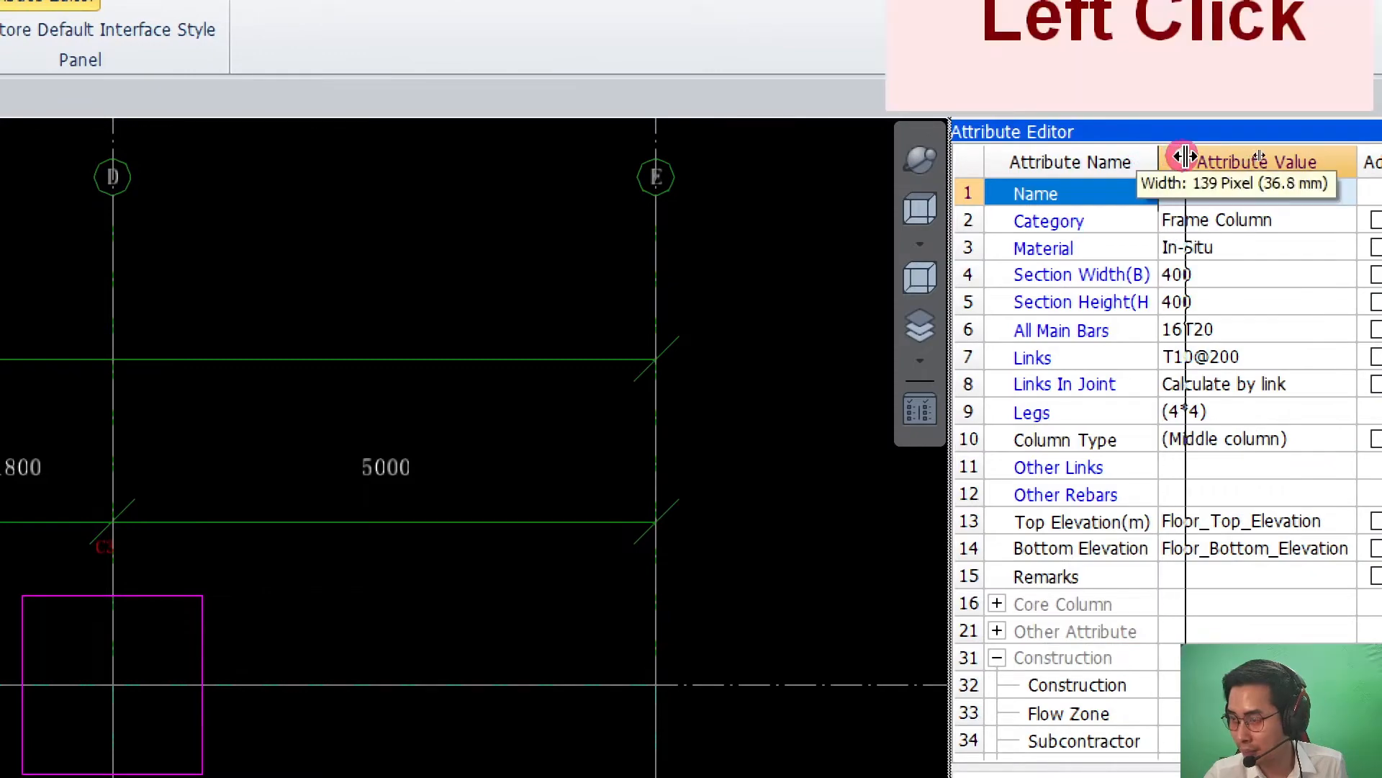
left_click_drag(1185, 156, 1188, 156)
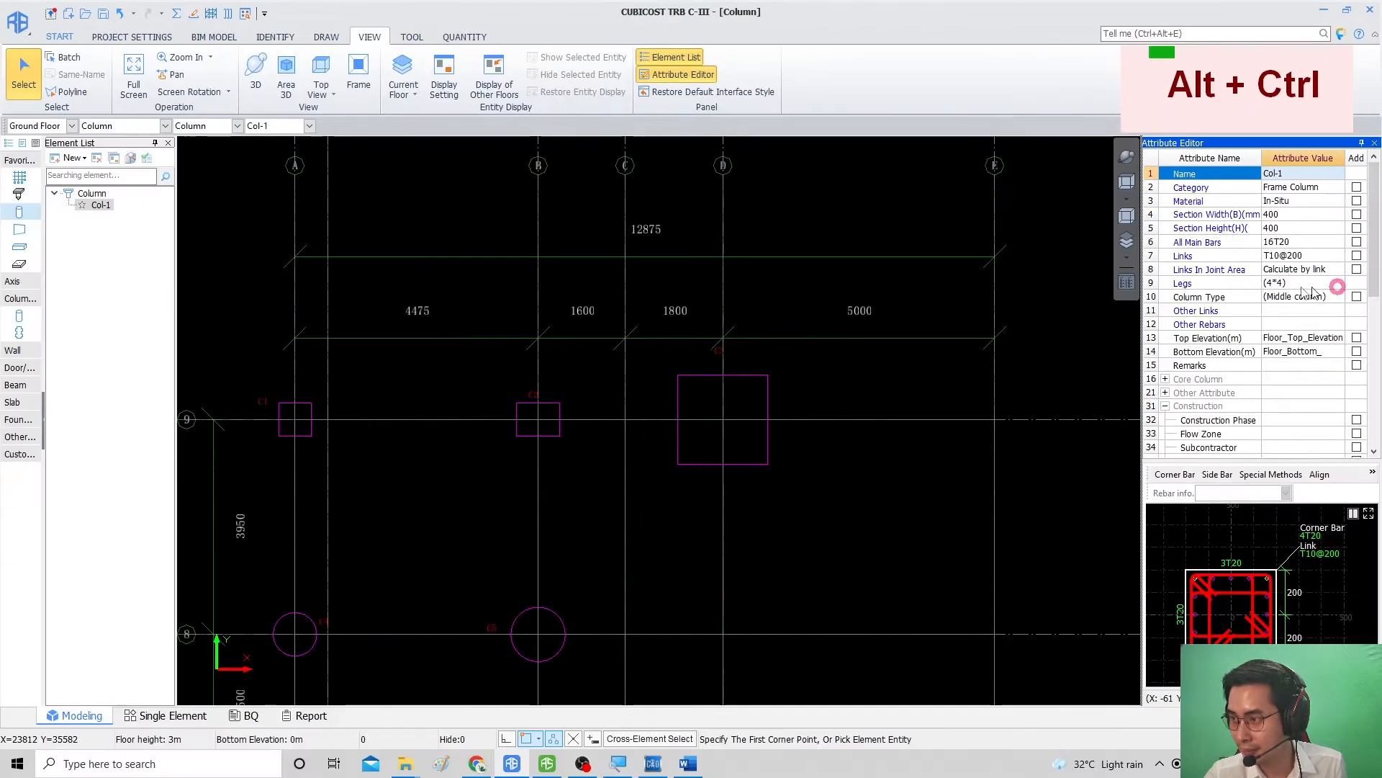
left_click(1279, 301)
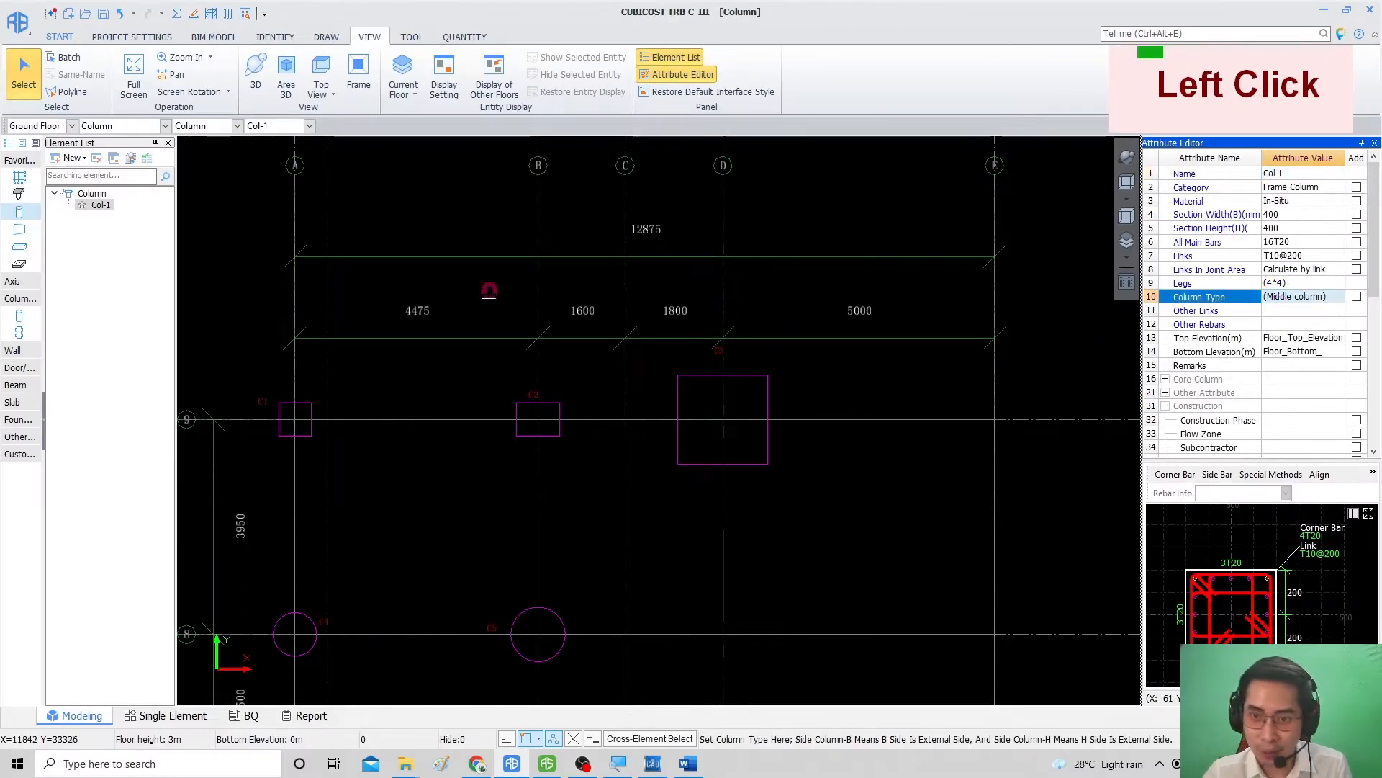
Step: Switch to CADReader and view the column schedule in PRJ_ST_CO_R0.dwg for the ground floor columns
left_click(652, 763)
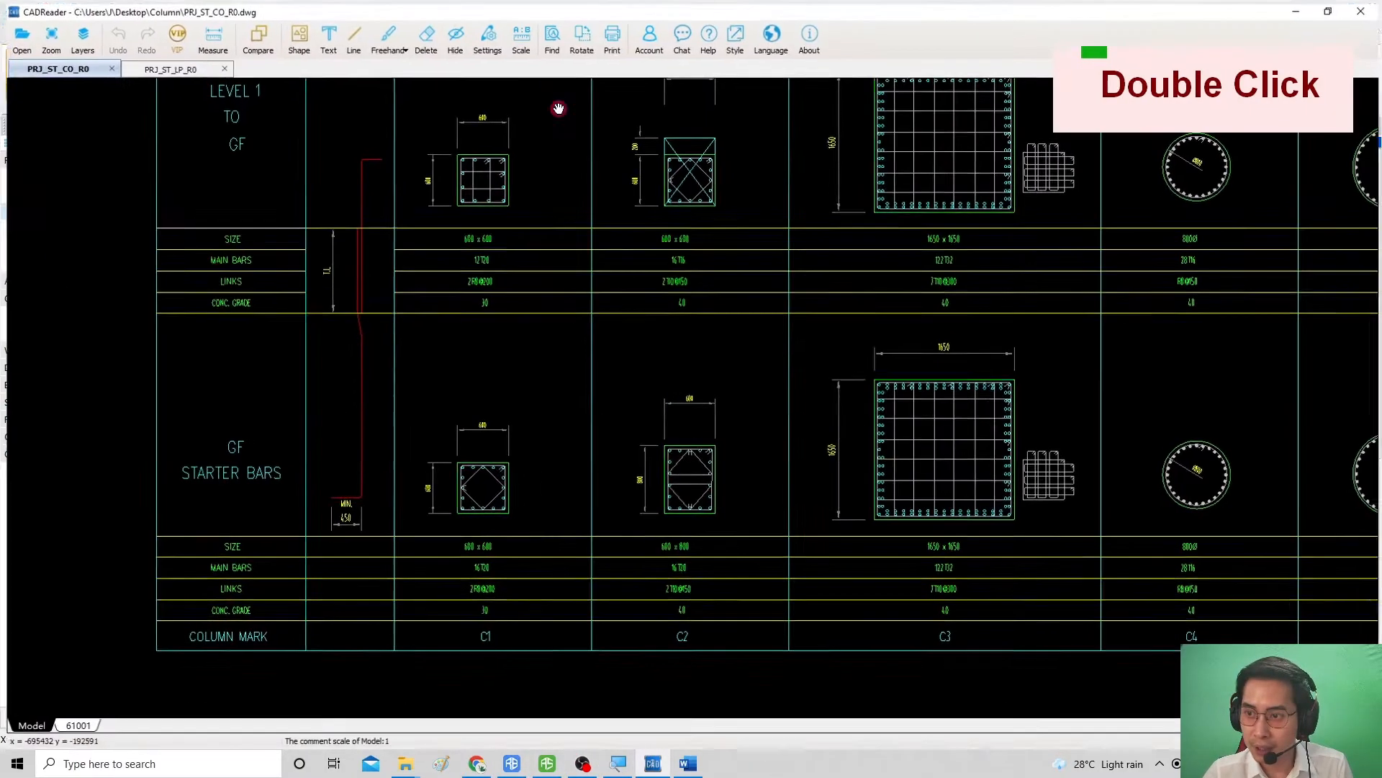
double_click(558, 108)
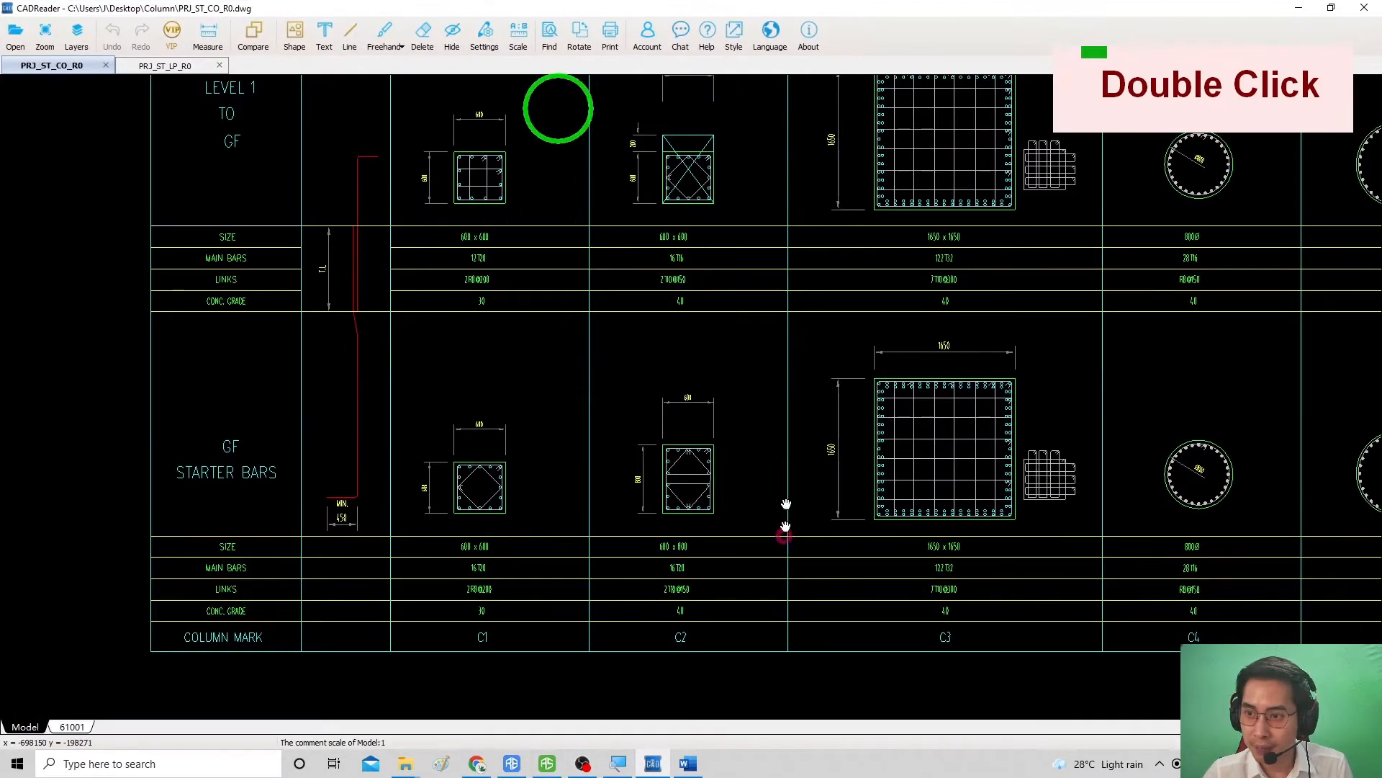
Step: Switch from the column schedule in CADReader back to the column model in Cubicost TRB
left_click_drag(772, 344, 746, 376)
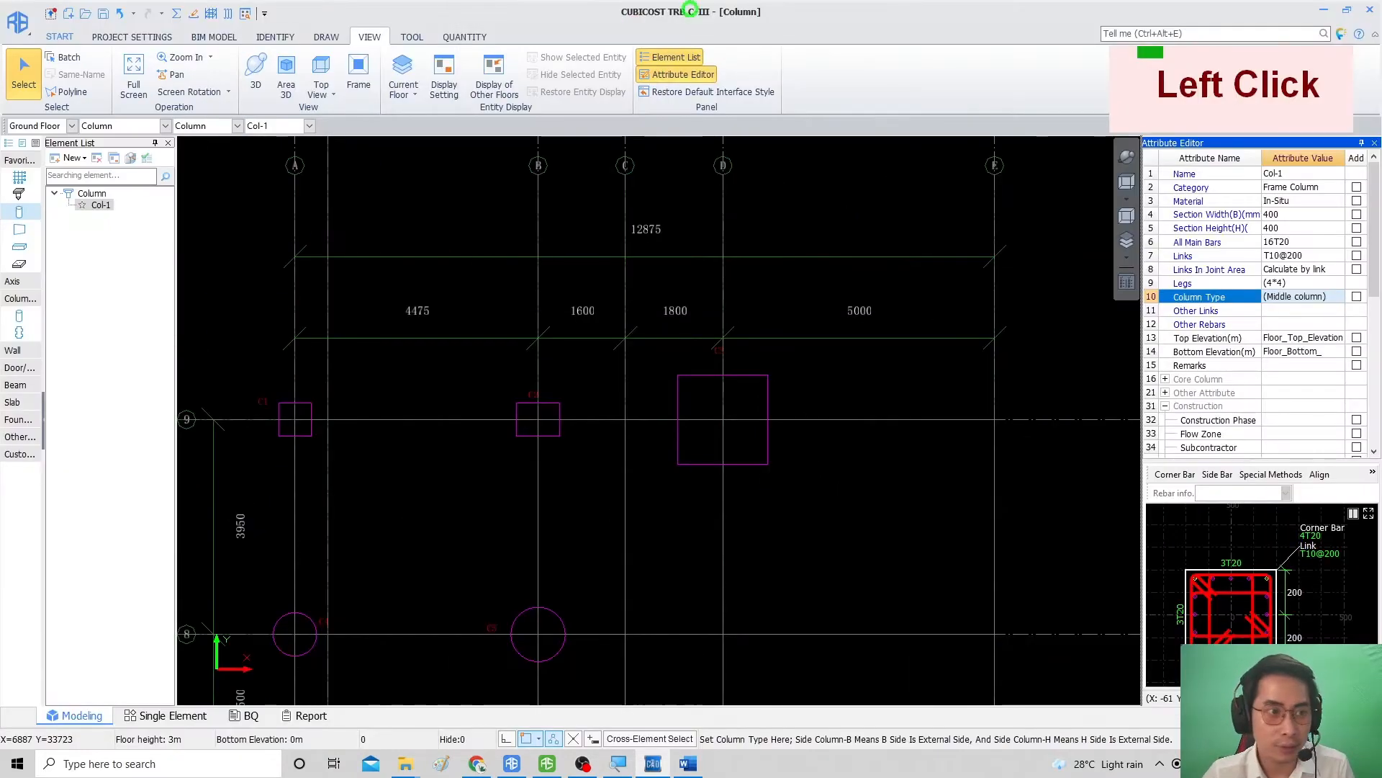
double_click(690, 8)
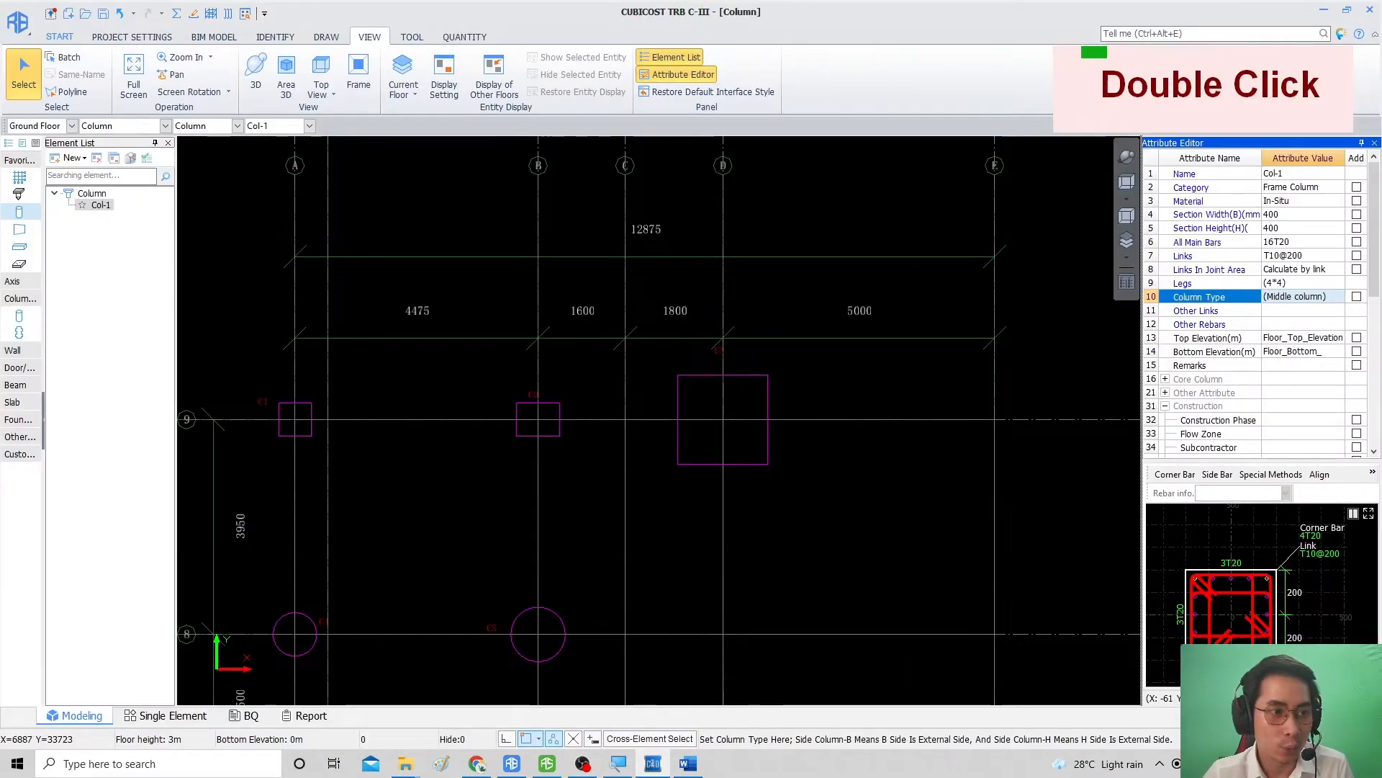
left_click(789, 24)
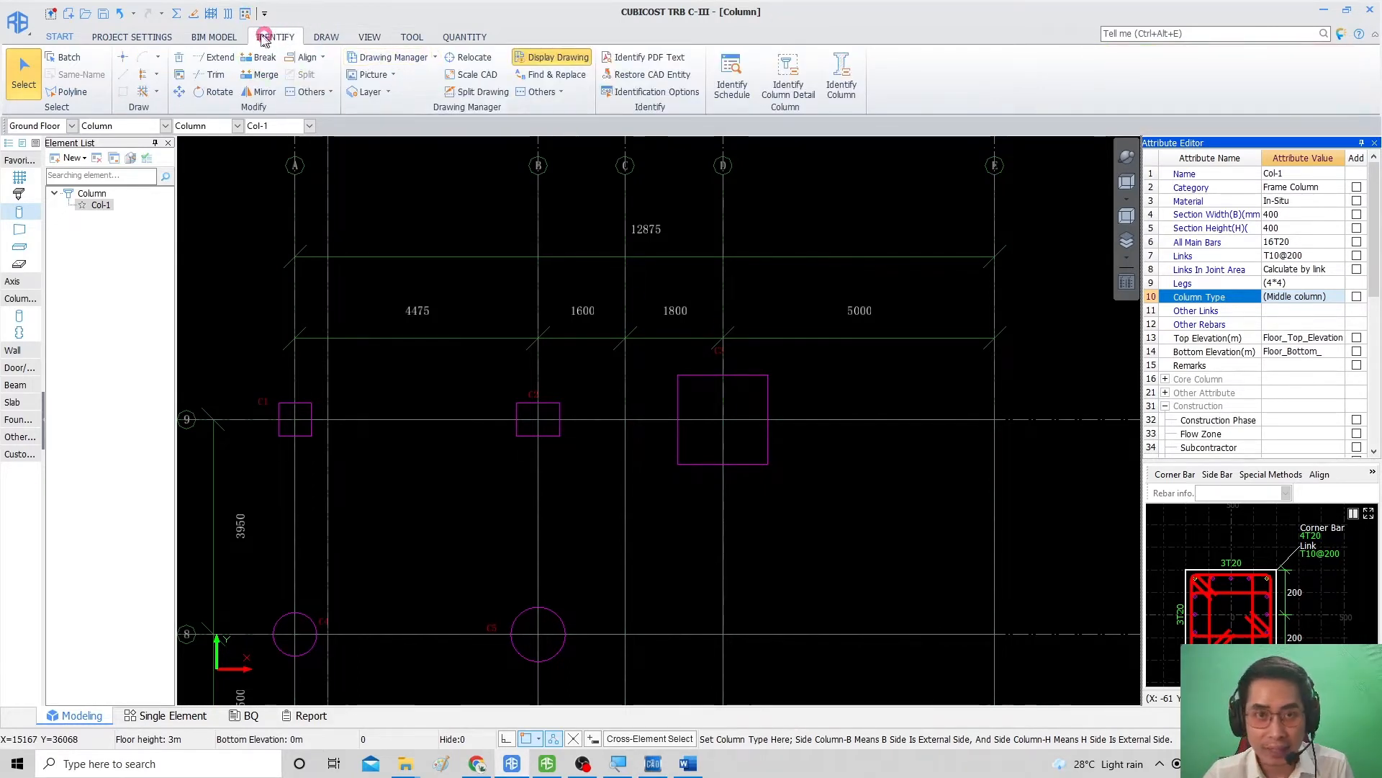
Step: Display the Drawing Manager and widen its Name column to show the full drawing file names
left_click(398, 58)
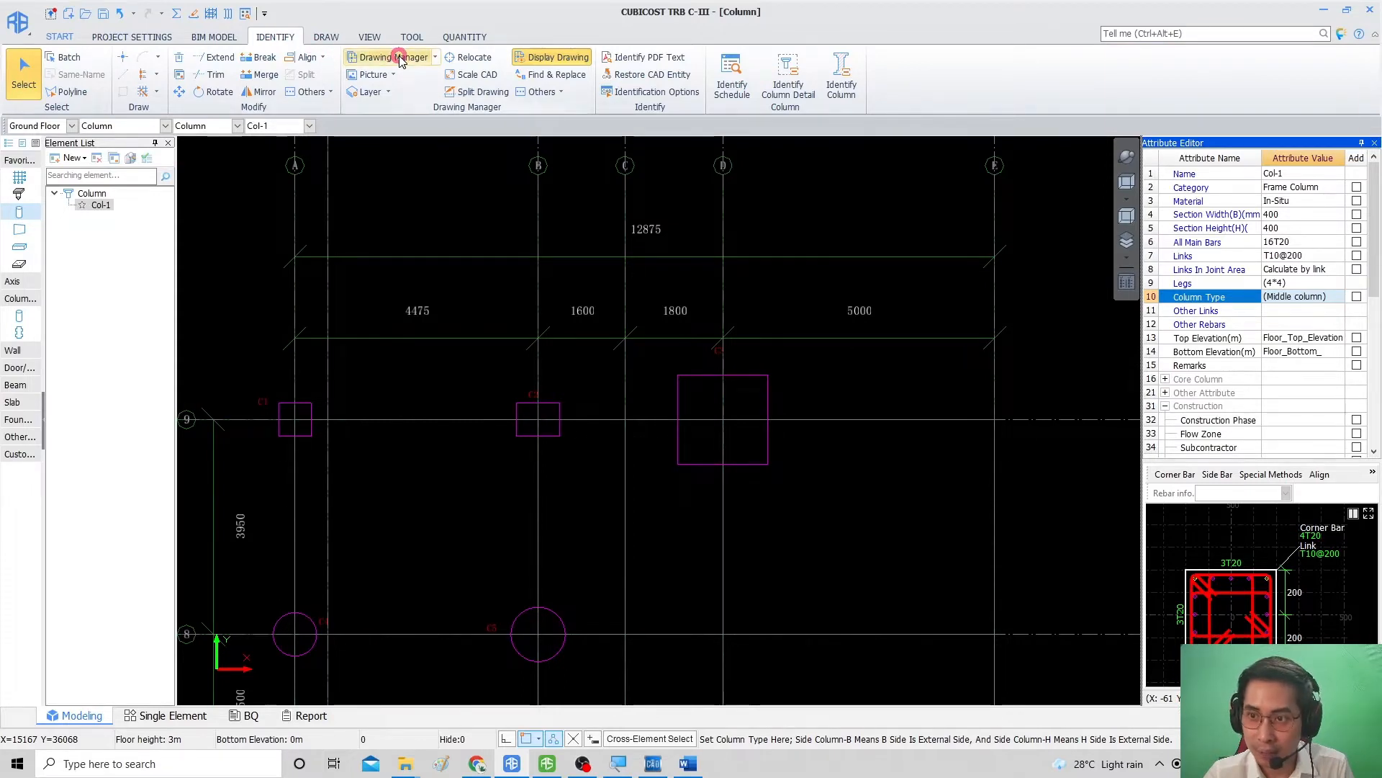
left_click(92, 541)
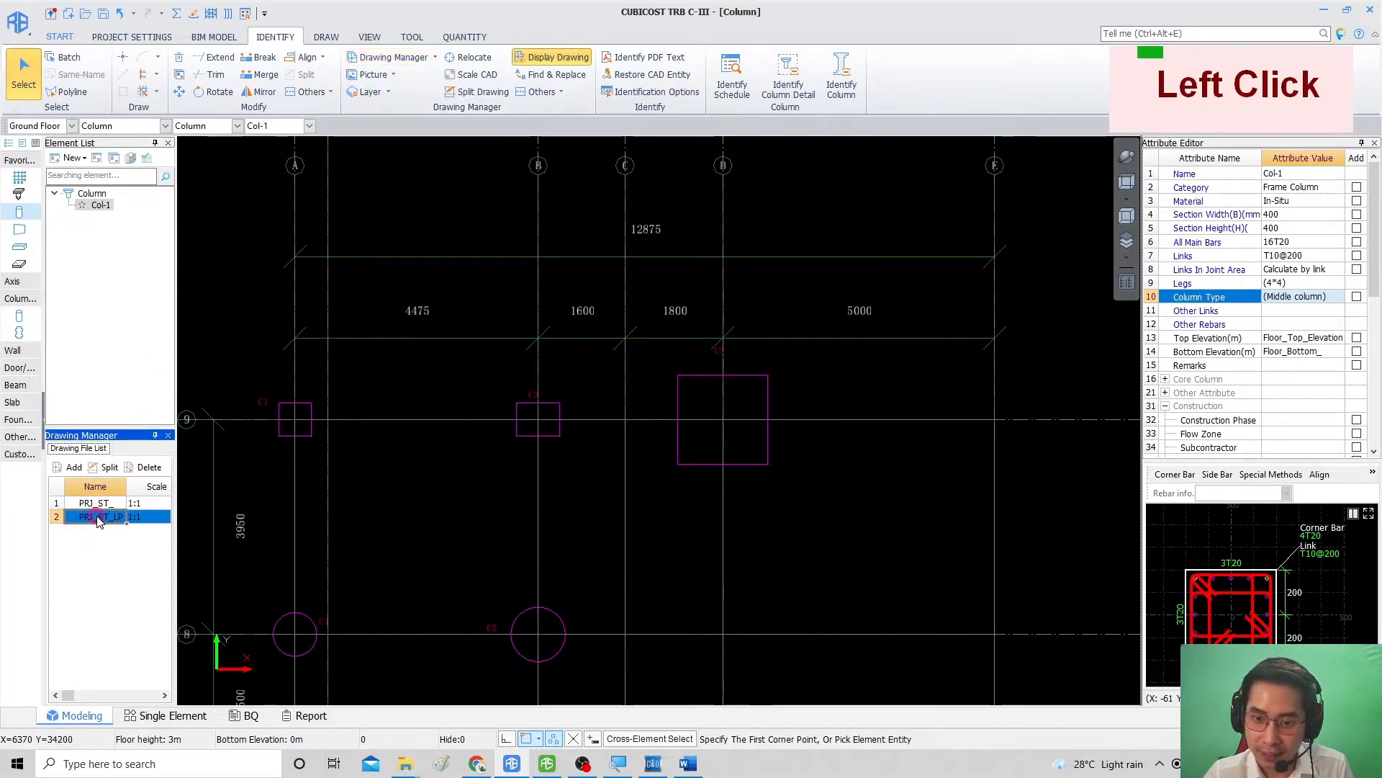
left_click(132, 487)
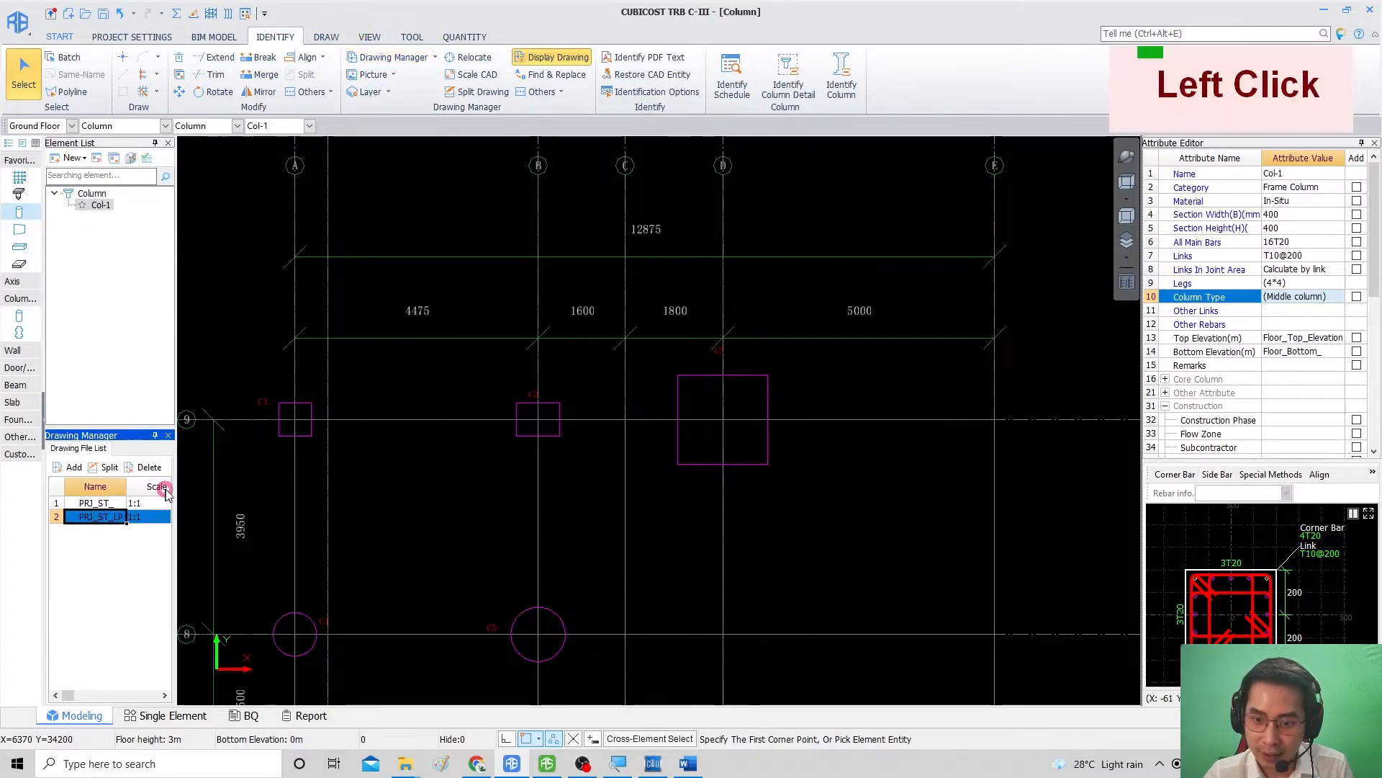
double_click(125, 482)
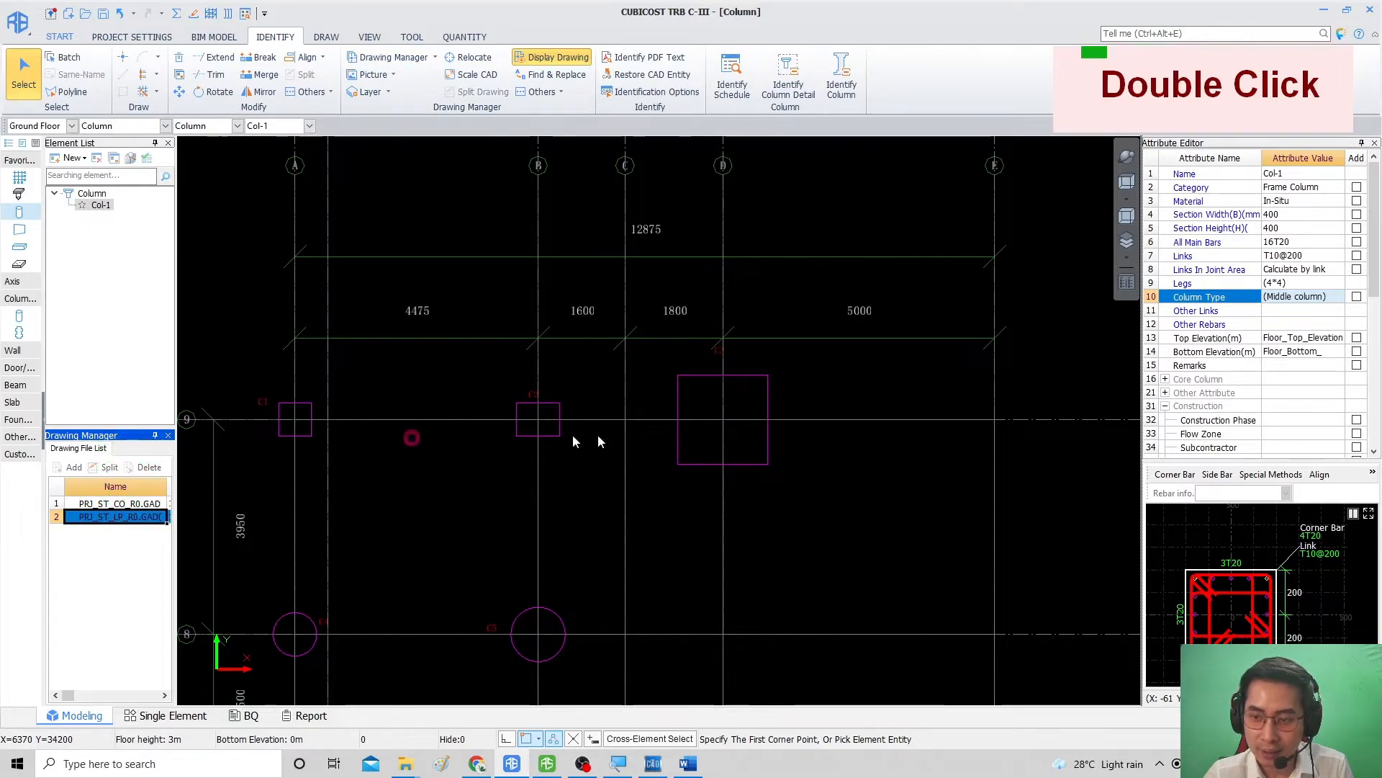
Step: Open the PRJ_ST_CO_R0 drawing from the drawing file list to show the column schedule in the model view
middle_click(614, 339)
scroll(619, 360, "down", 2)
middle_click(525, 328)
left_click(131, 504)
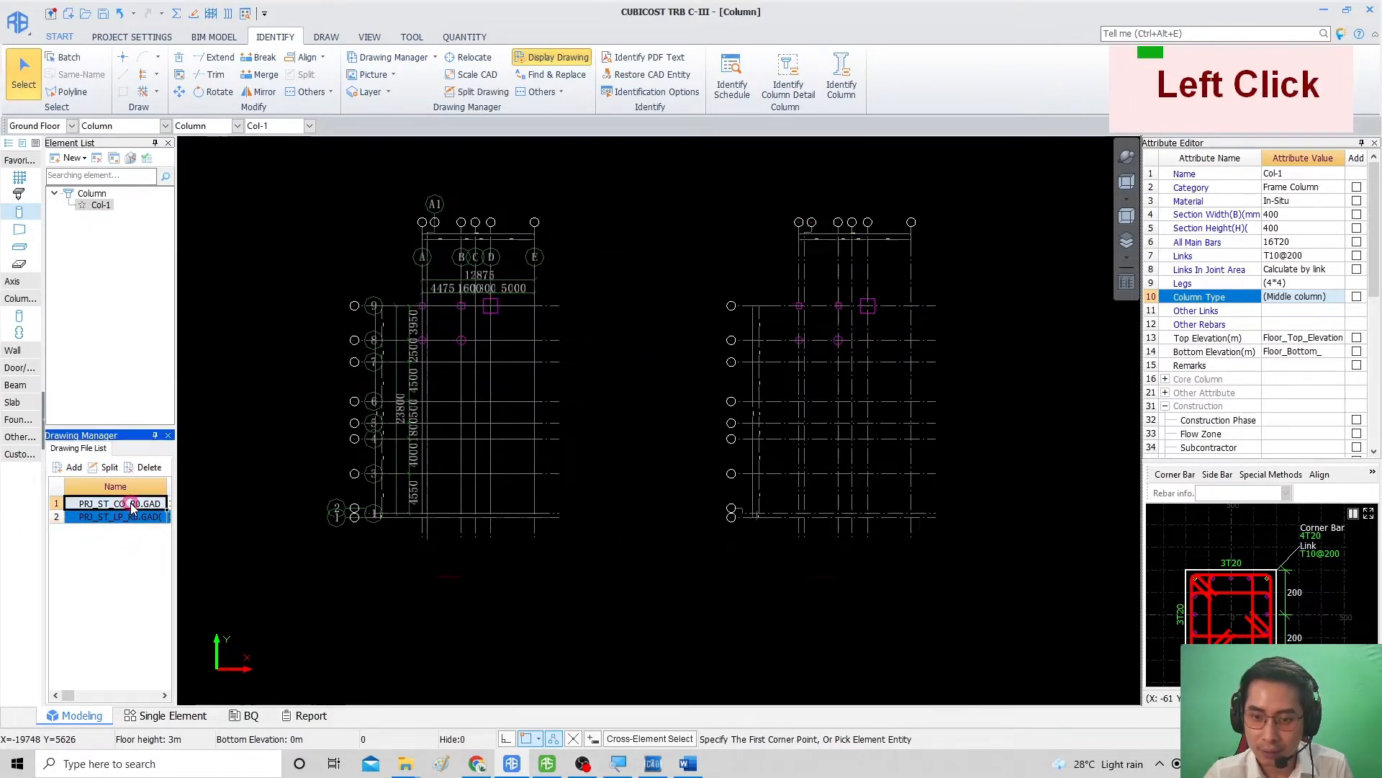
double_click(123, 504)
middle_click(608, 315)
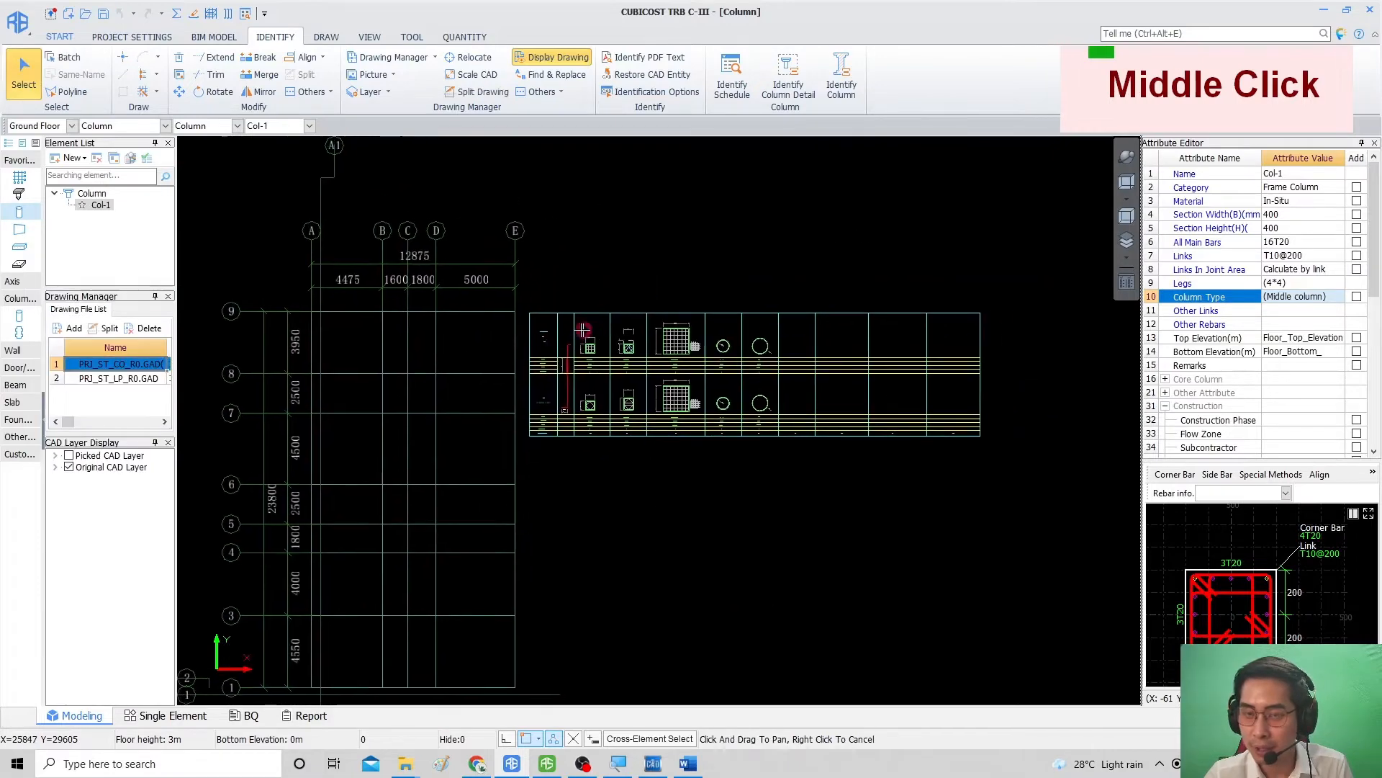
scroll(569, 363, "up", 2)
middle_click_drag(469, 302, 563, 324)
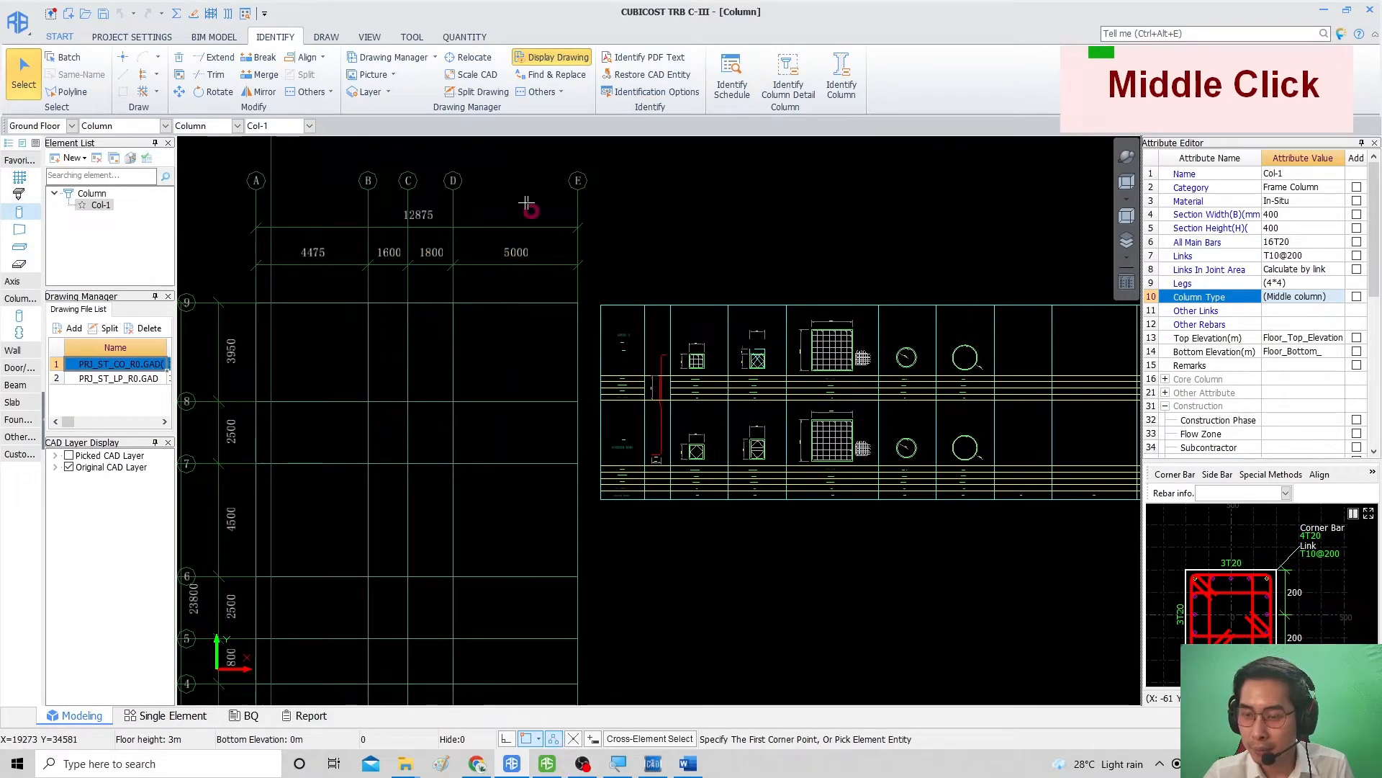
Step: Relocate the column schedule drawing by its lower-left corner to the intersection of axes E and 9
left_click(460, 57)
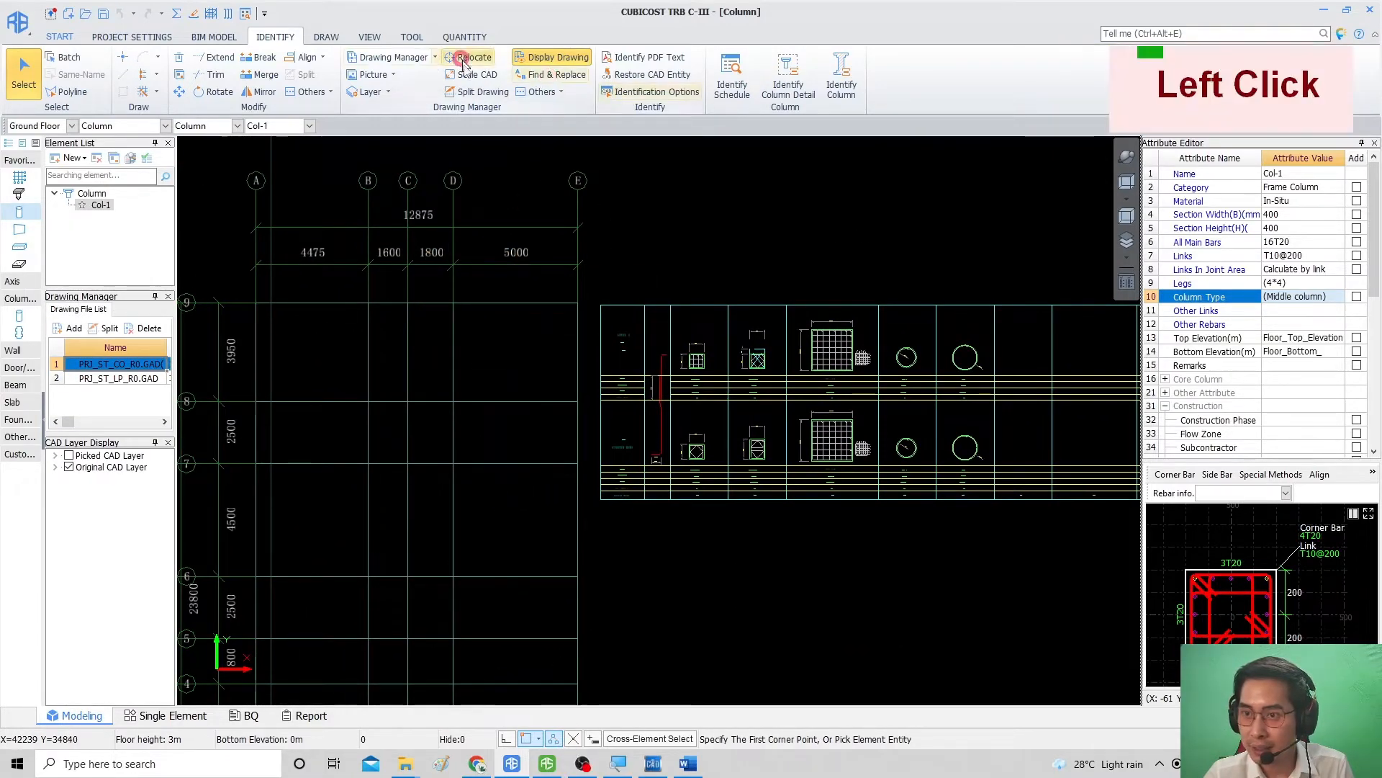
left_click(599, 498)
left_click(583, 302)
Step: Rename the Col-1 element as C1, following the first column mark in the schedule
mouse_move(492, 307)
middle_mouse_down()
mouse_move(541, 387)
mouse_move(575, 411)
middle_mouse_up()
mouse_move(793, 316)
middle_mouse_down()
mouse_move(349, 352)
mouse_move(483, 391)
middle_mouse_up()
scroll(347, 355, "up", 4)
scroll(458, 382, "up", 2)
middle_click_drag(660, 509, 855, 454)
middle_click_drag(594, 558, 695, 443)
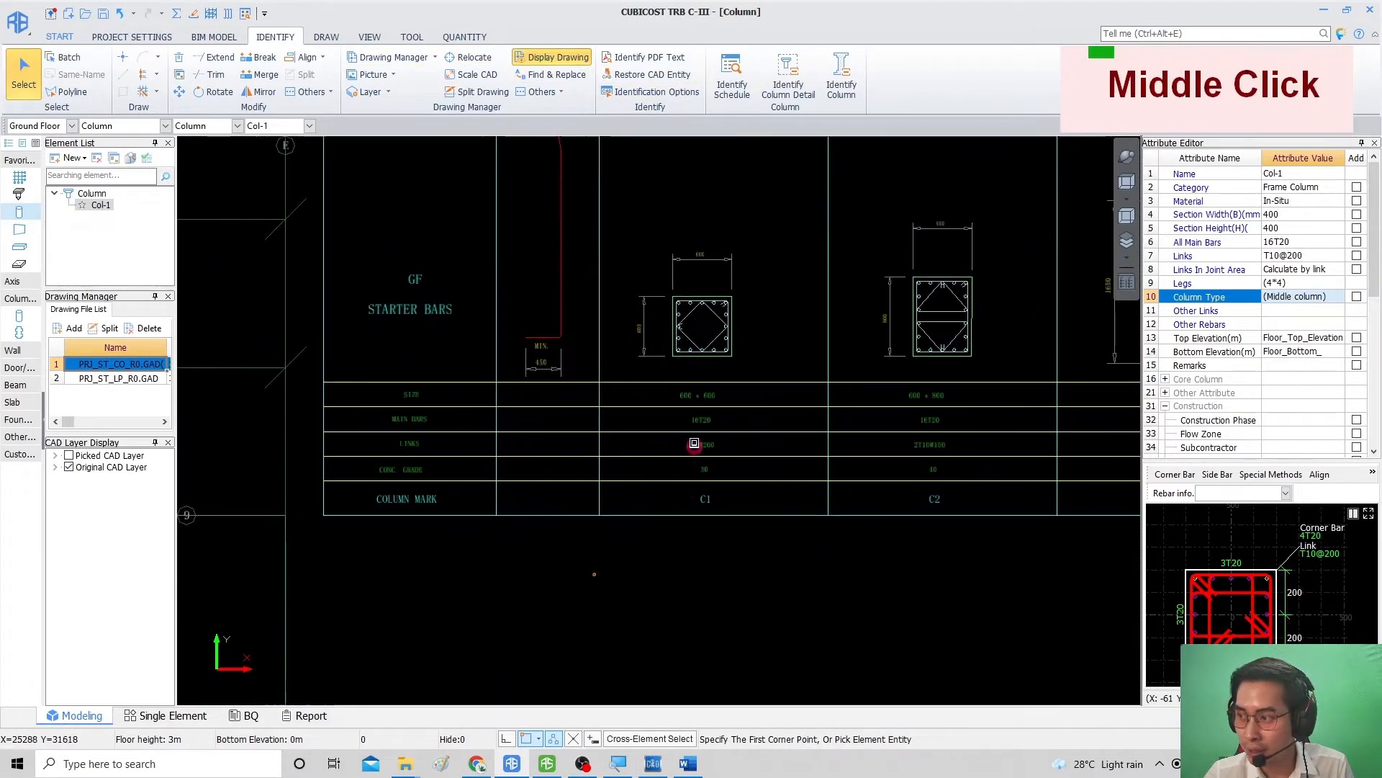
scroll(691, 434, "up", 3)
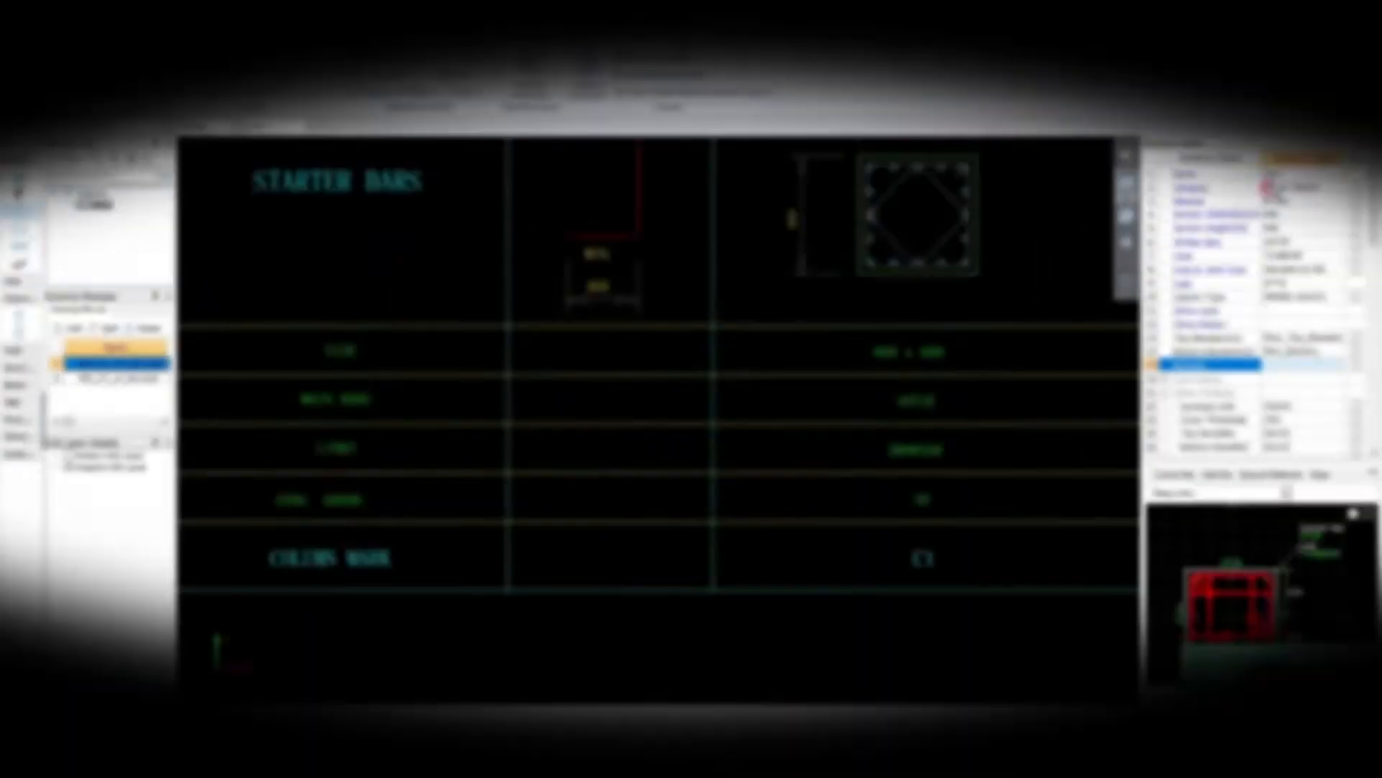
left_click(1234, 173)
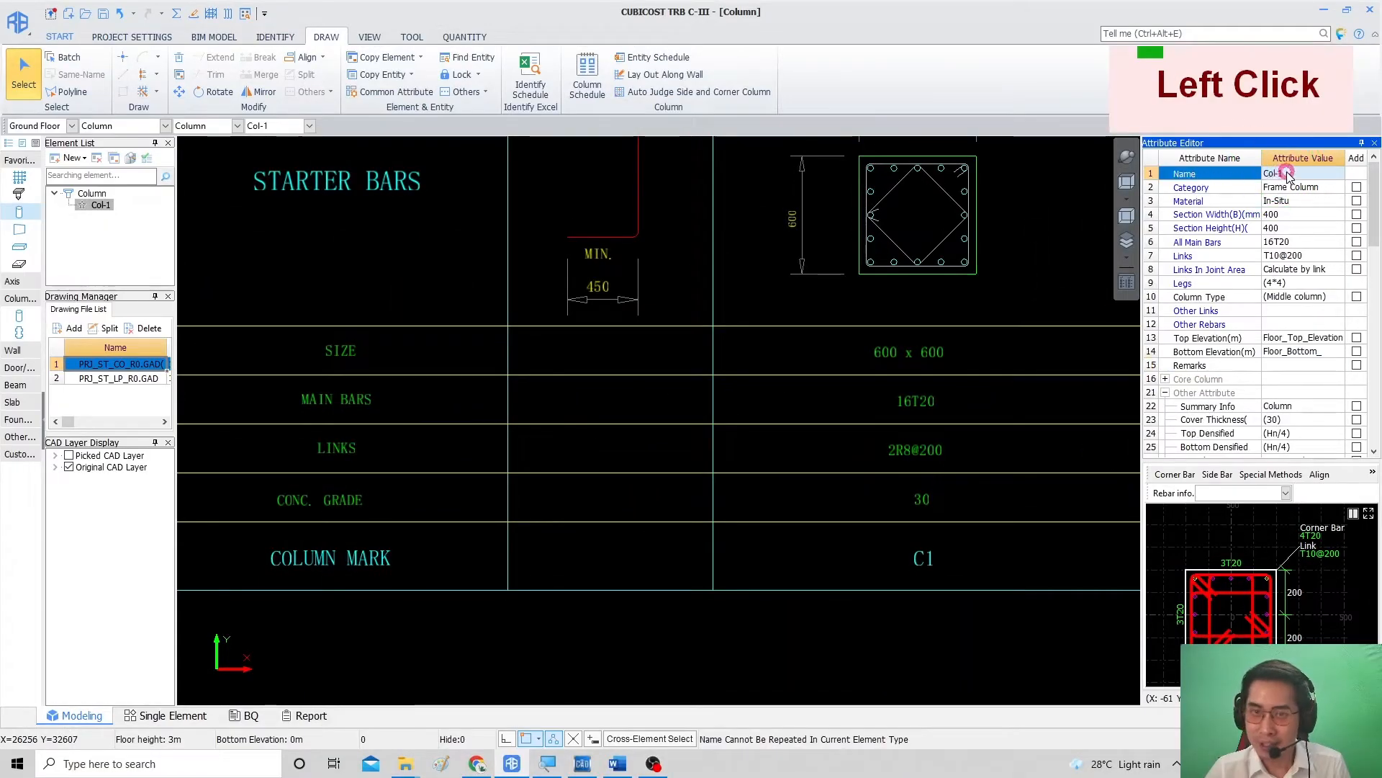
double_click(1288, 174)
left_click(1317, 175)
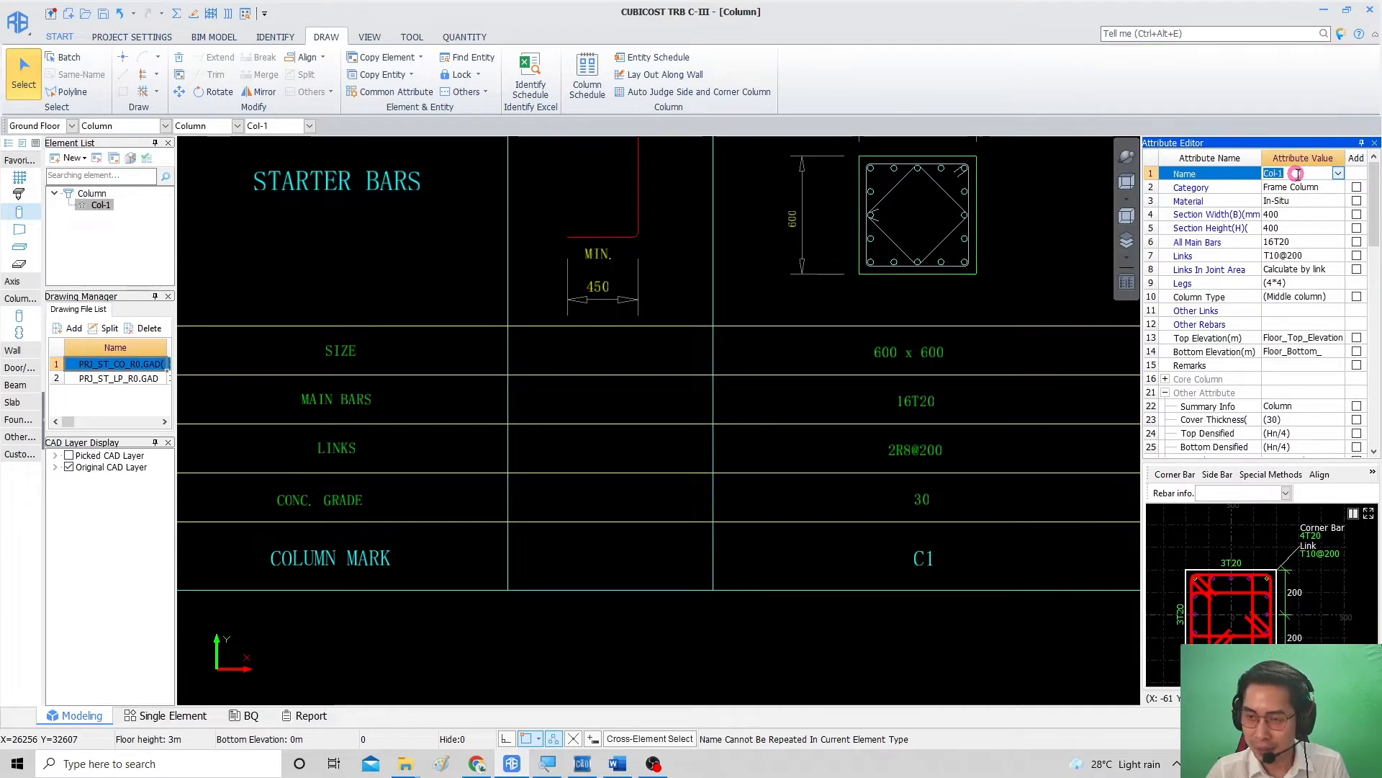
type("C1")
key("Return")
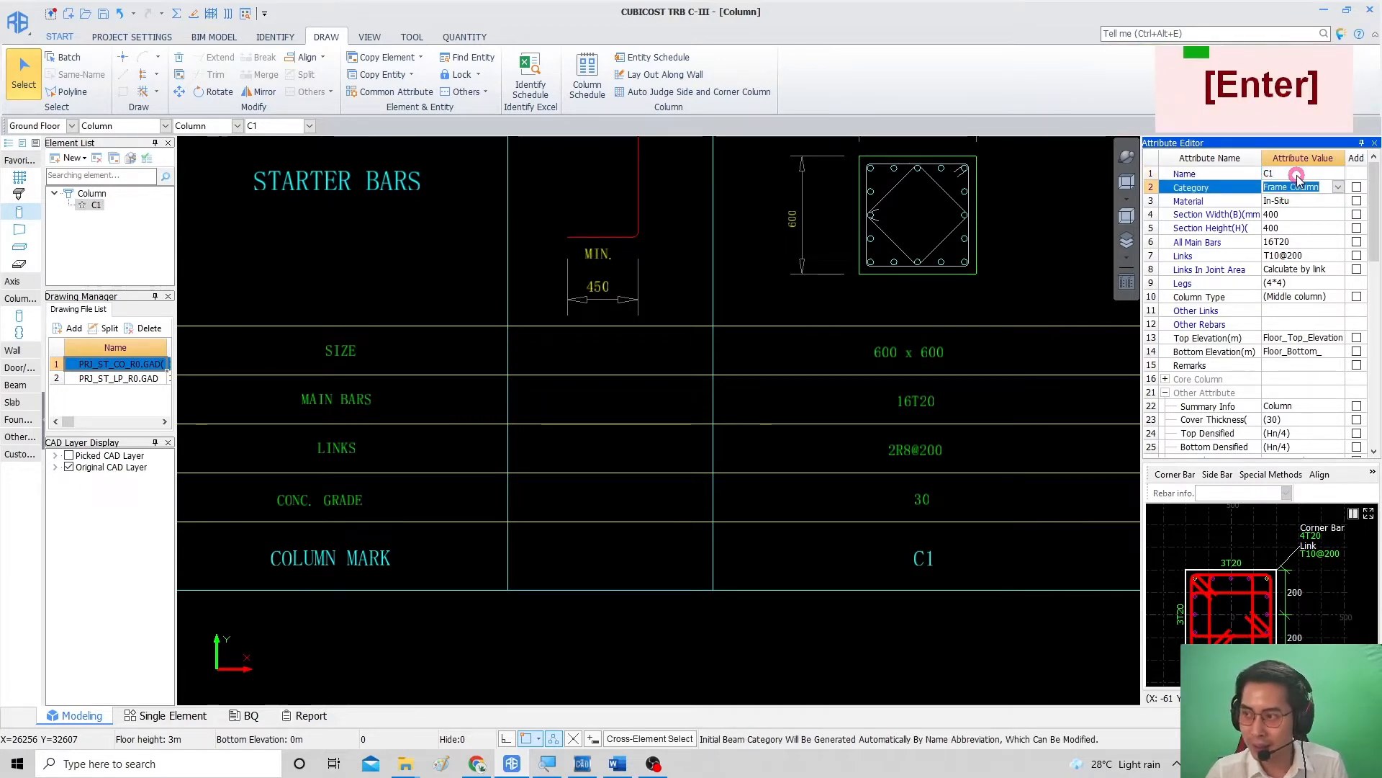
Step: Rename column C1 as C2 from the Element List, and change its name back to C1 in the Attribute Editor
left_click(97, 206)
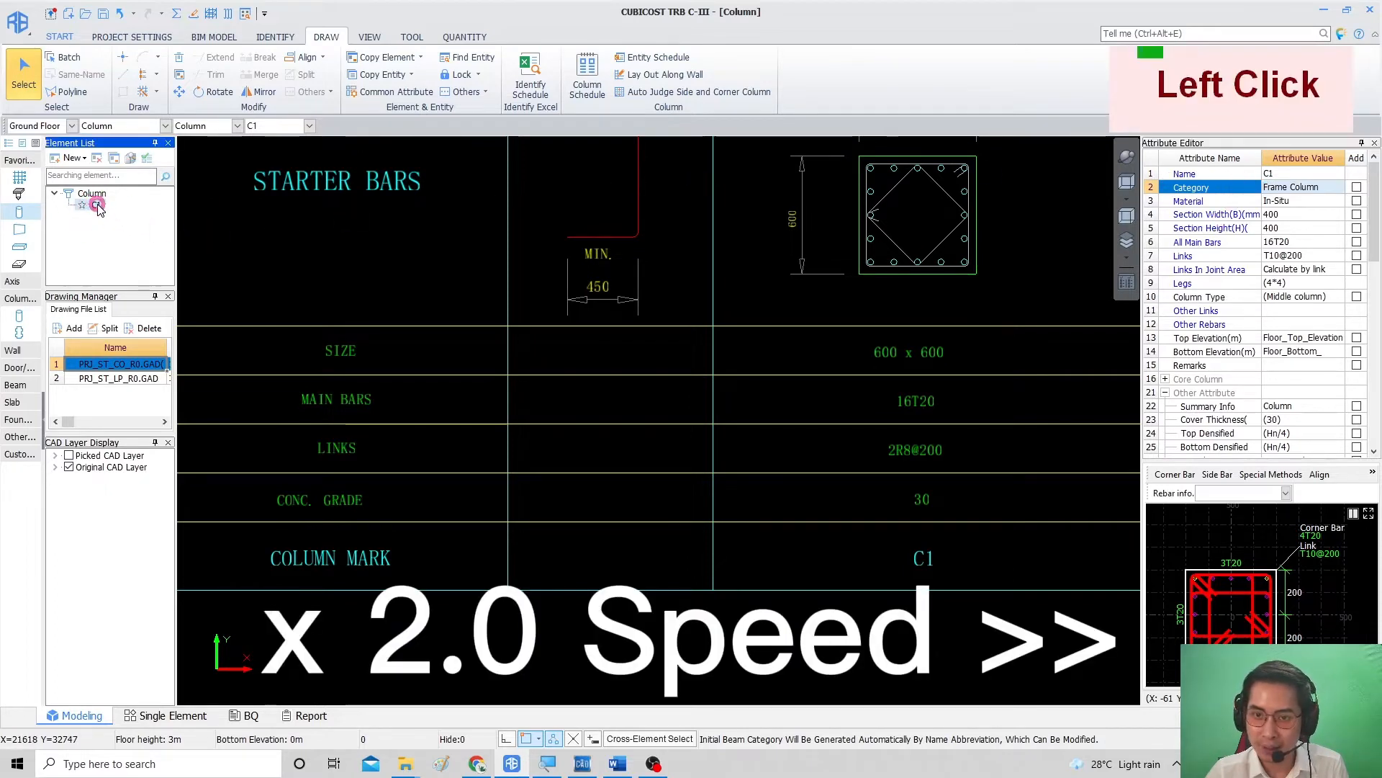
type("C2")
key("Return")
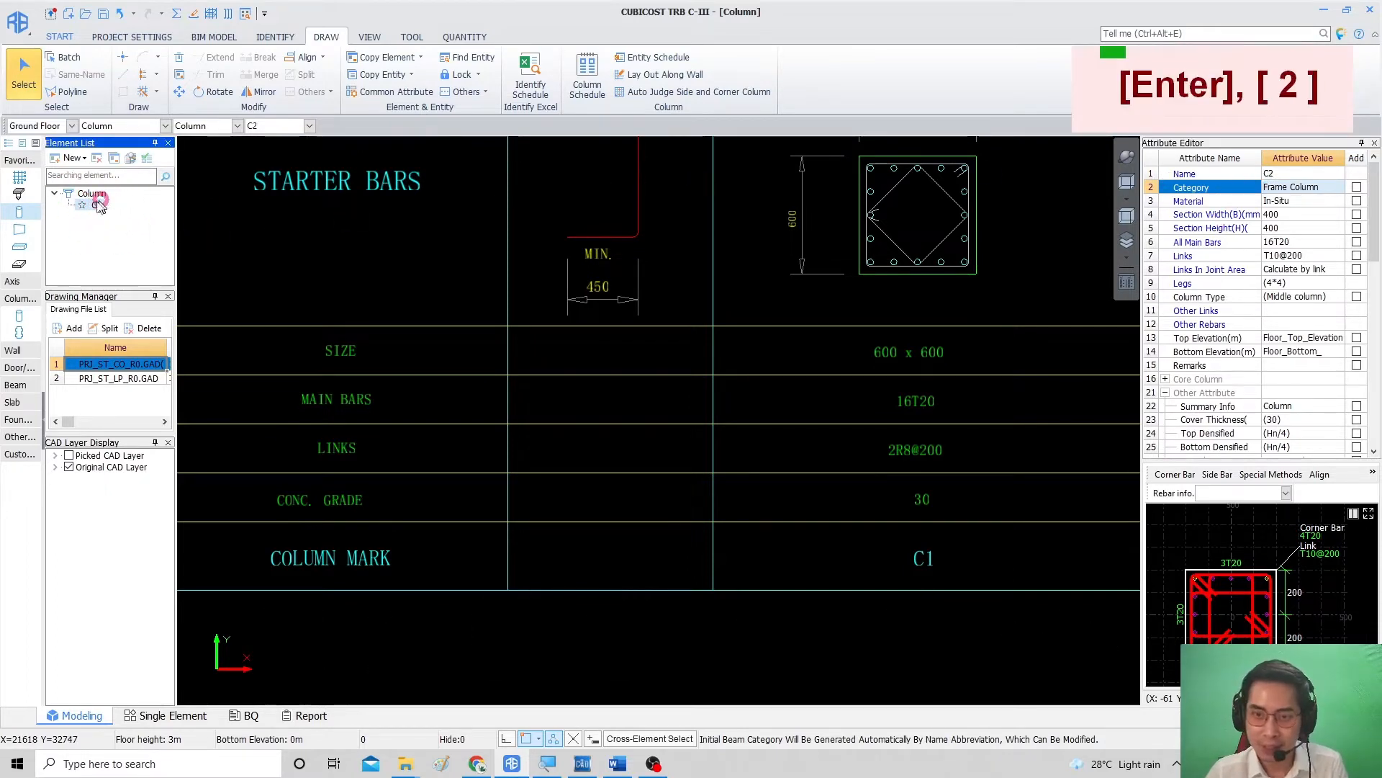
double_click(1303, 173)
key("BackSpace")
key("Right")
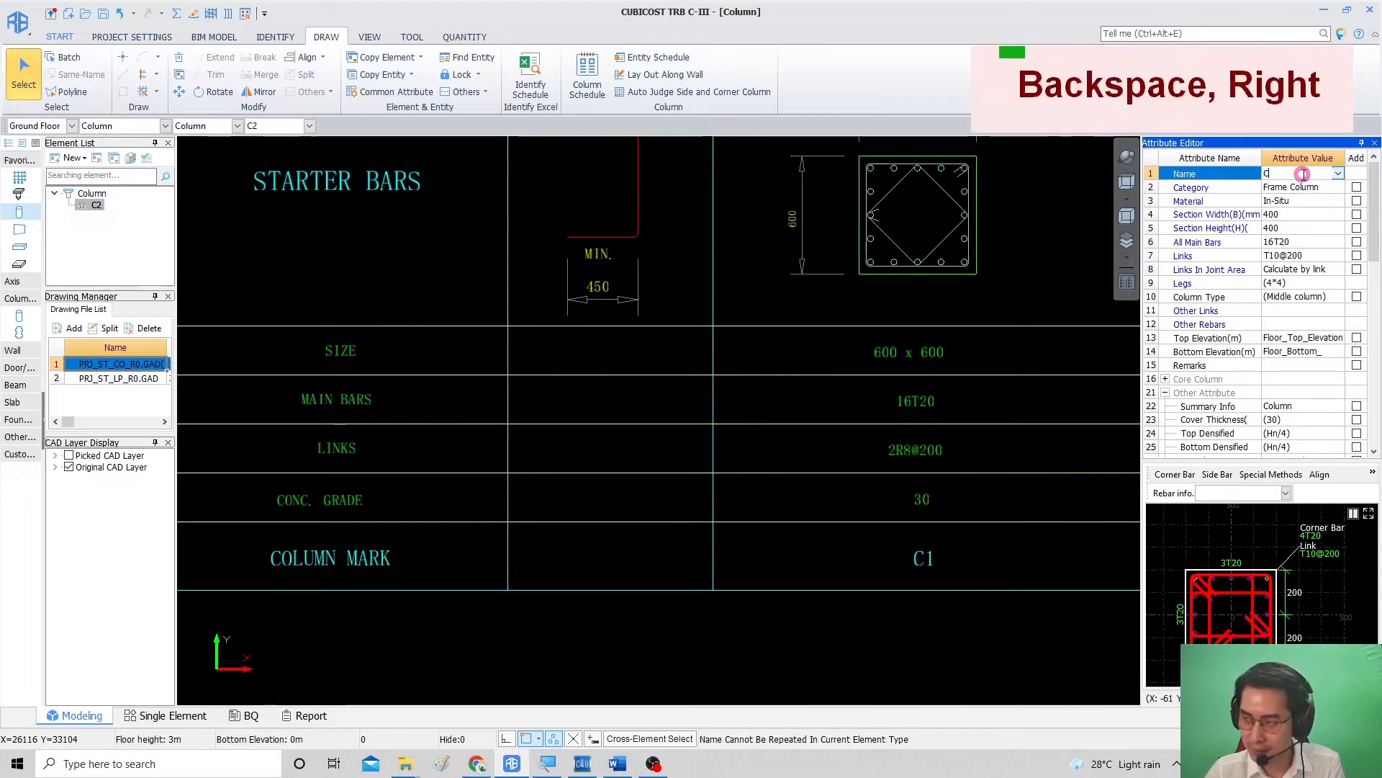
type("1")
key("Return")
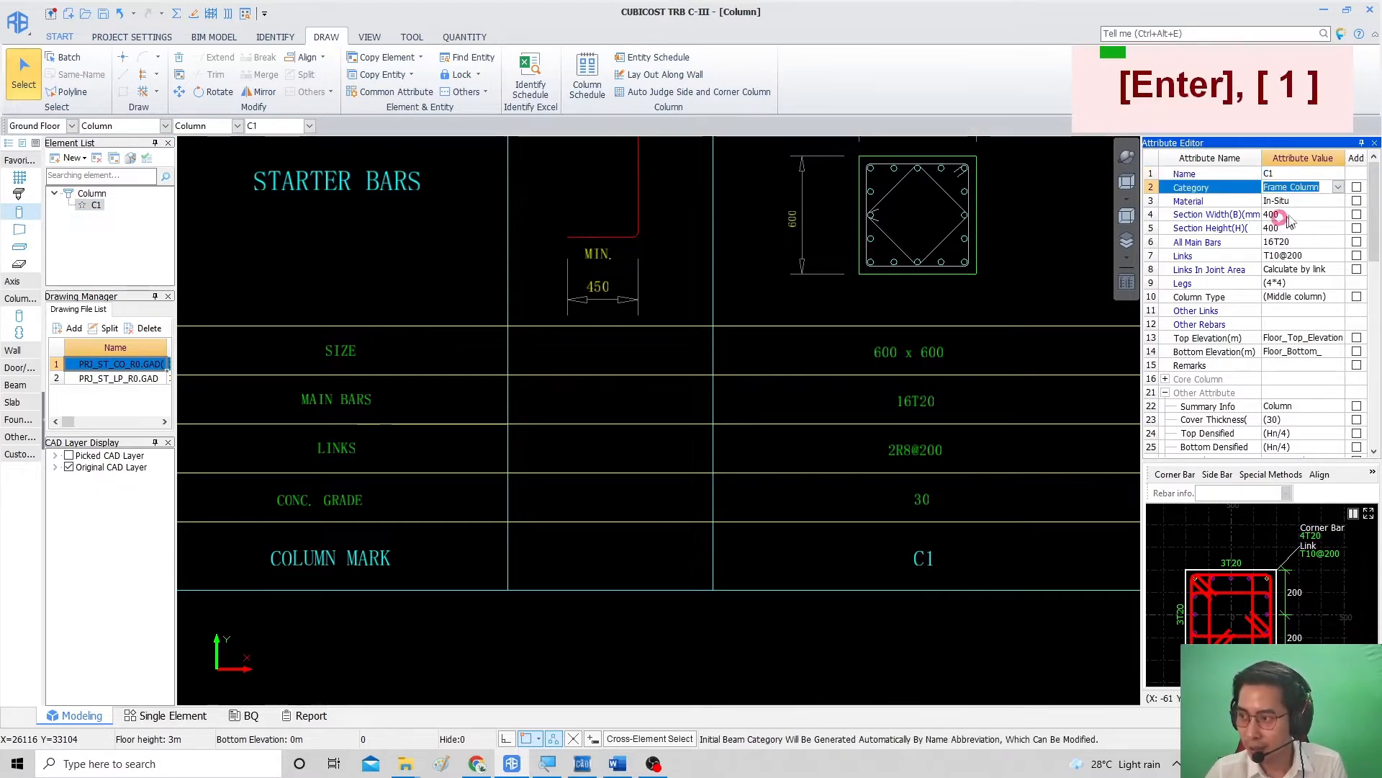
Step: Set the section width and section height of column C1 to 600 mm each, following the schedule
left_click(1278, 214)
left_click(1190, 220)
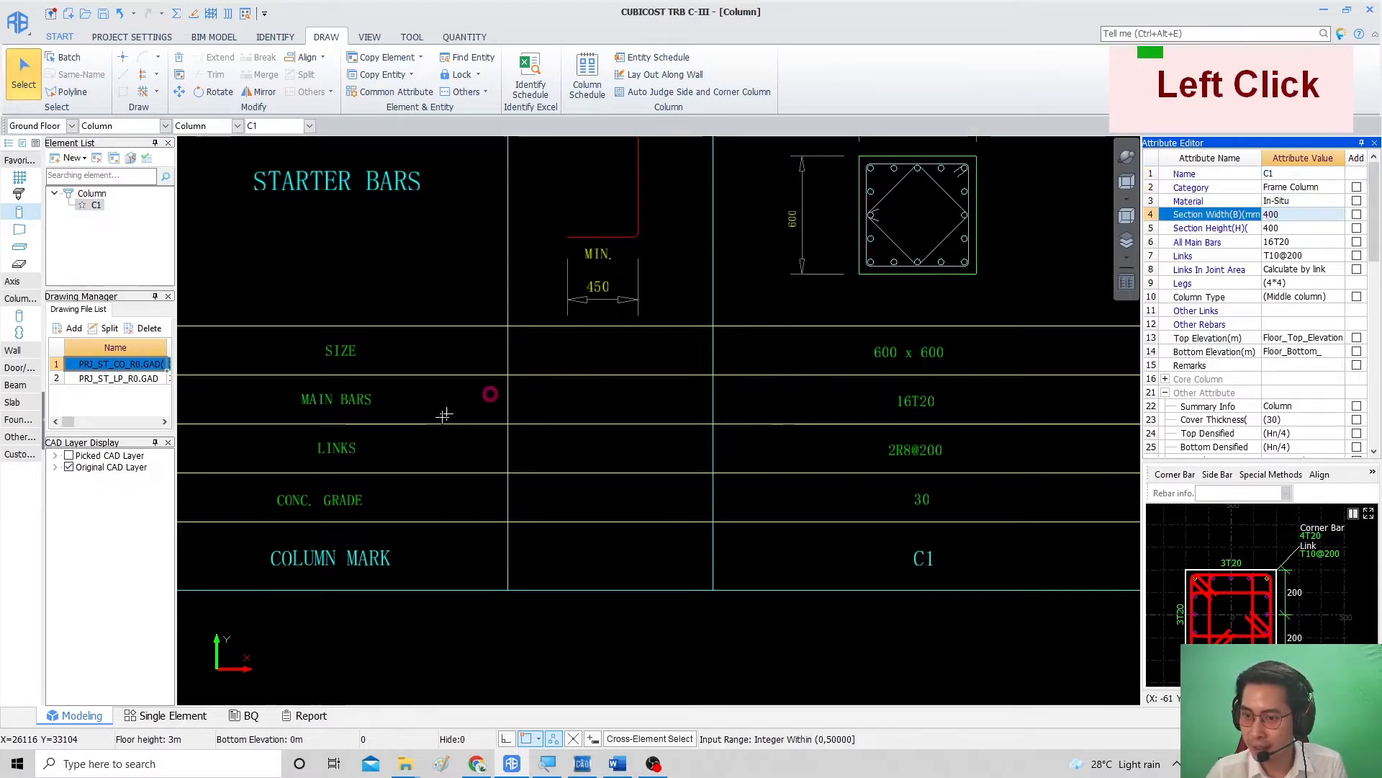
middle_click_drag(882, 288, 662, 412)
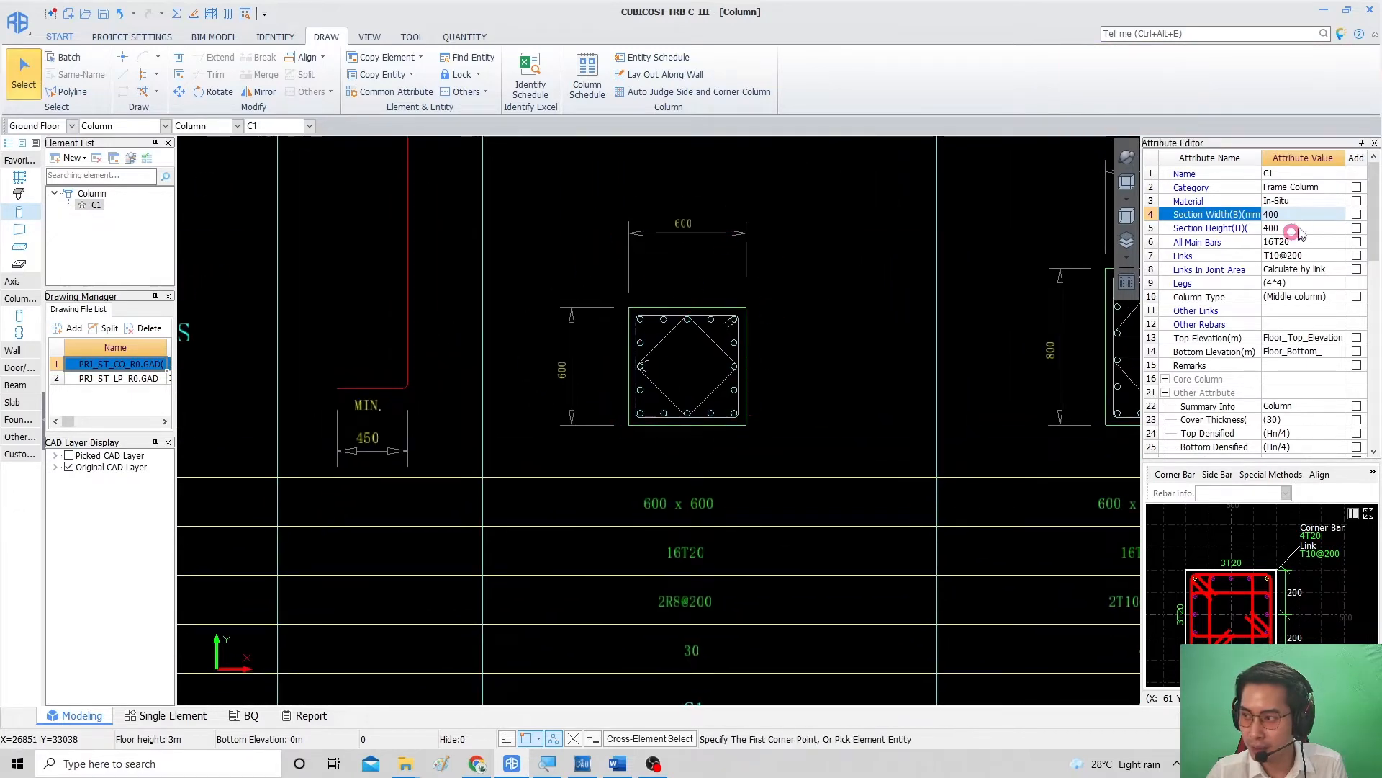
left_click(1303, 215)
type("600")
key("Return")
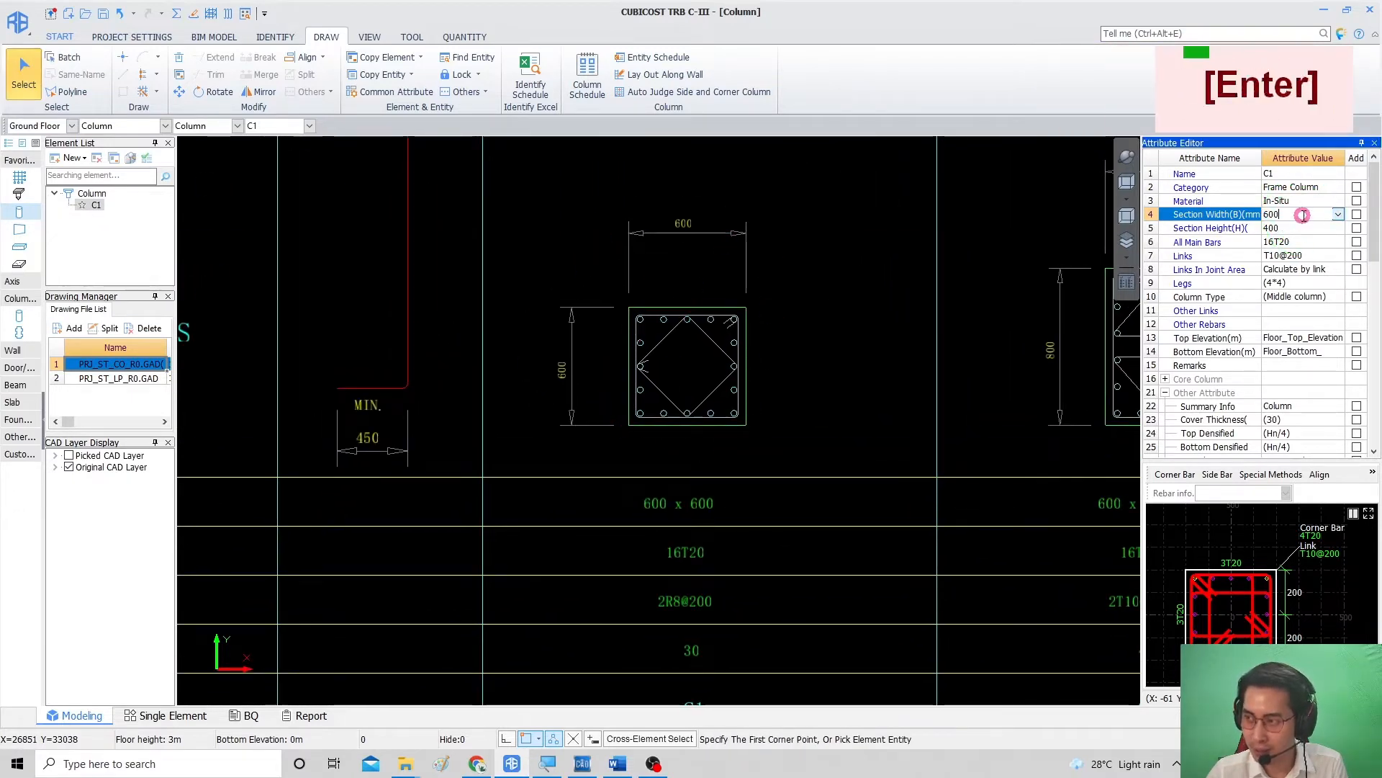
type("600")
key("Return")
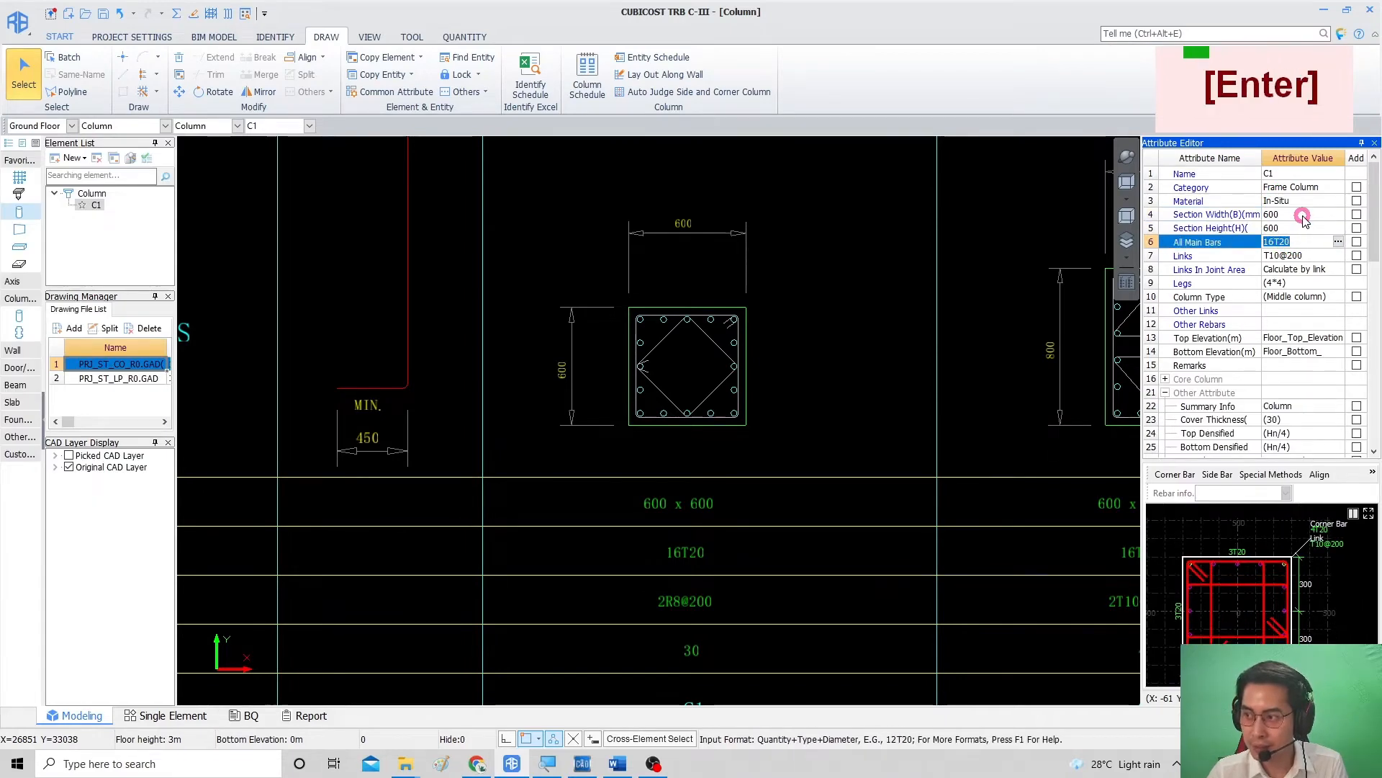
Step: Review C1's main bars, links, legs and elevation attributes, and collapse the Other Attribute group
left_click(1222, 257)
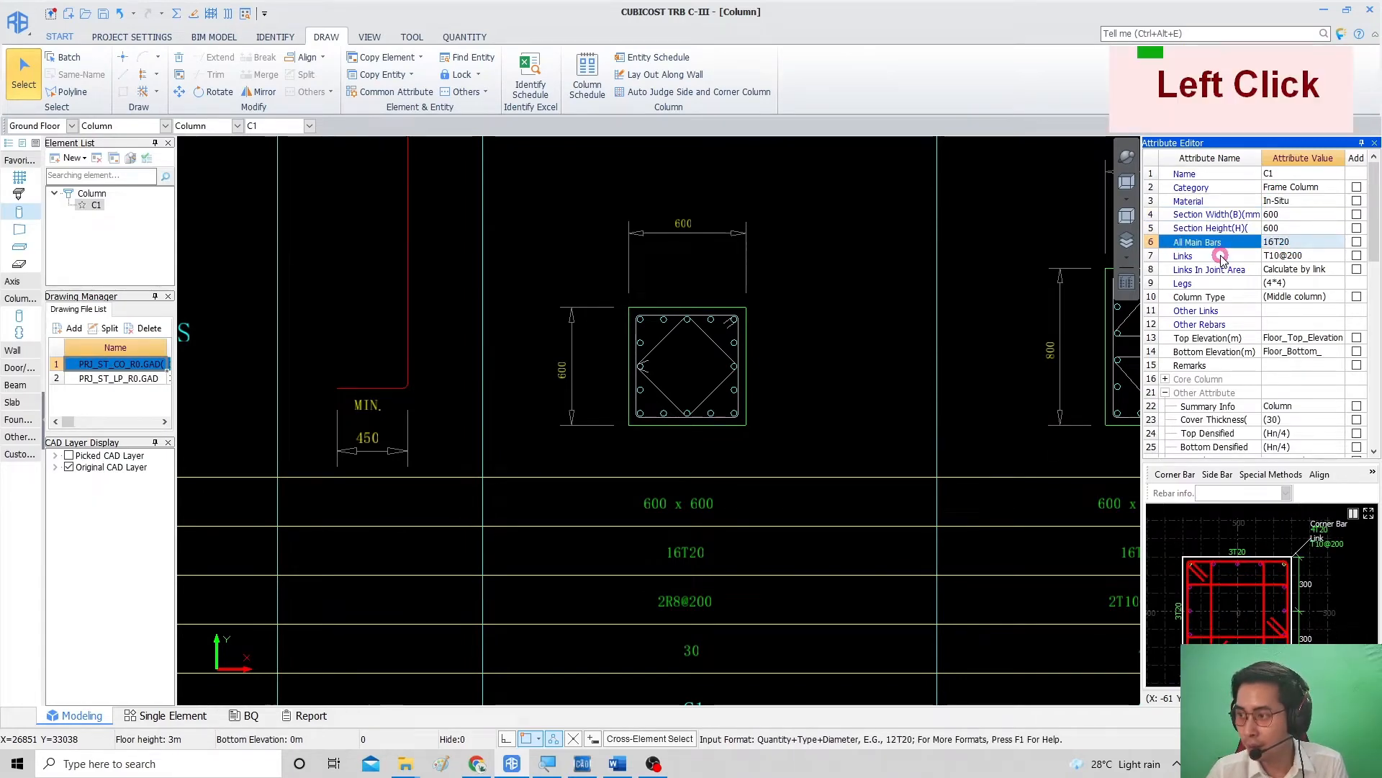
left_click(1278, 257)
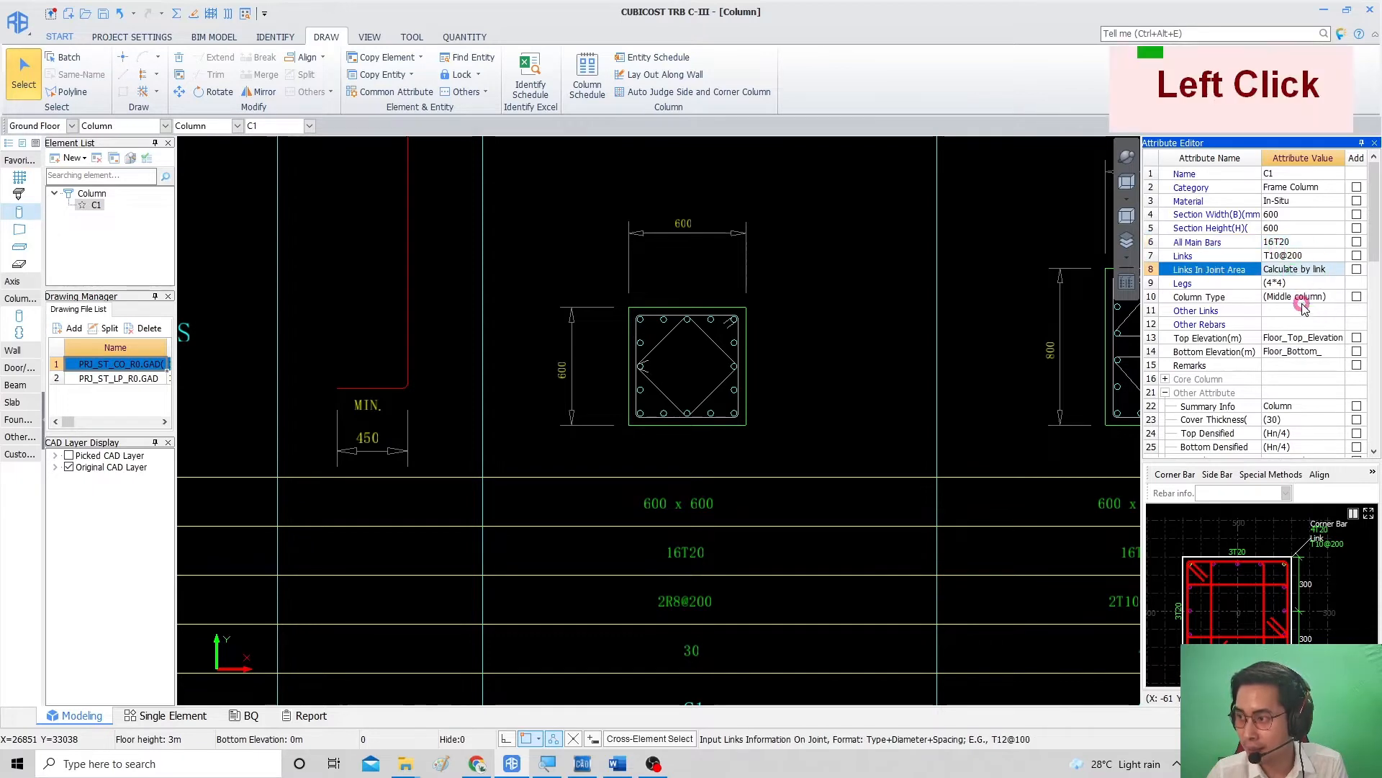
left_click(1302, 285)
left_click(1299, 338)
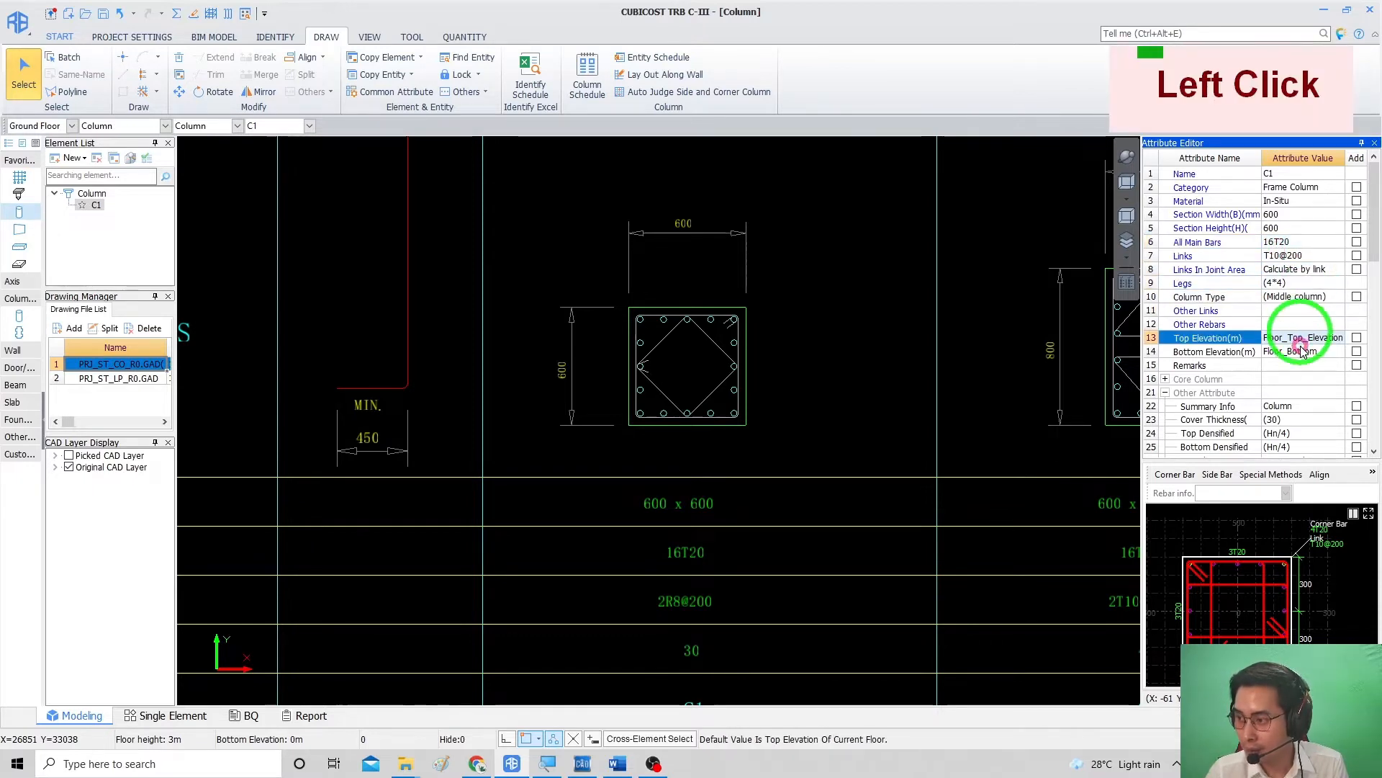
left_click(1165, 393)
Step: Duplicate column C1 in the Element List as element C2, and leave the placement command
middle_click_drag(888, 317, 556, 356)
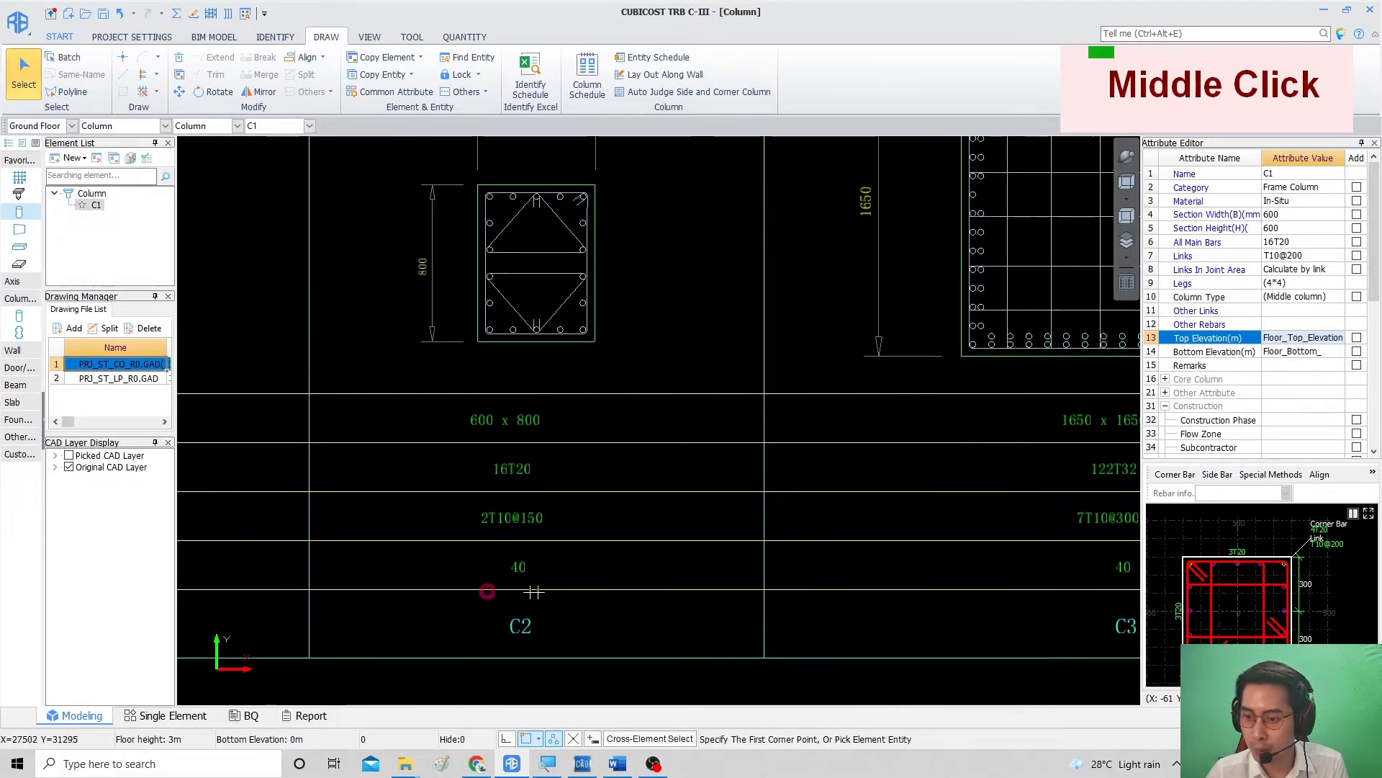
left_click(113, 164)
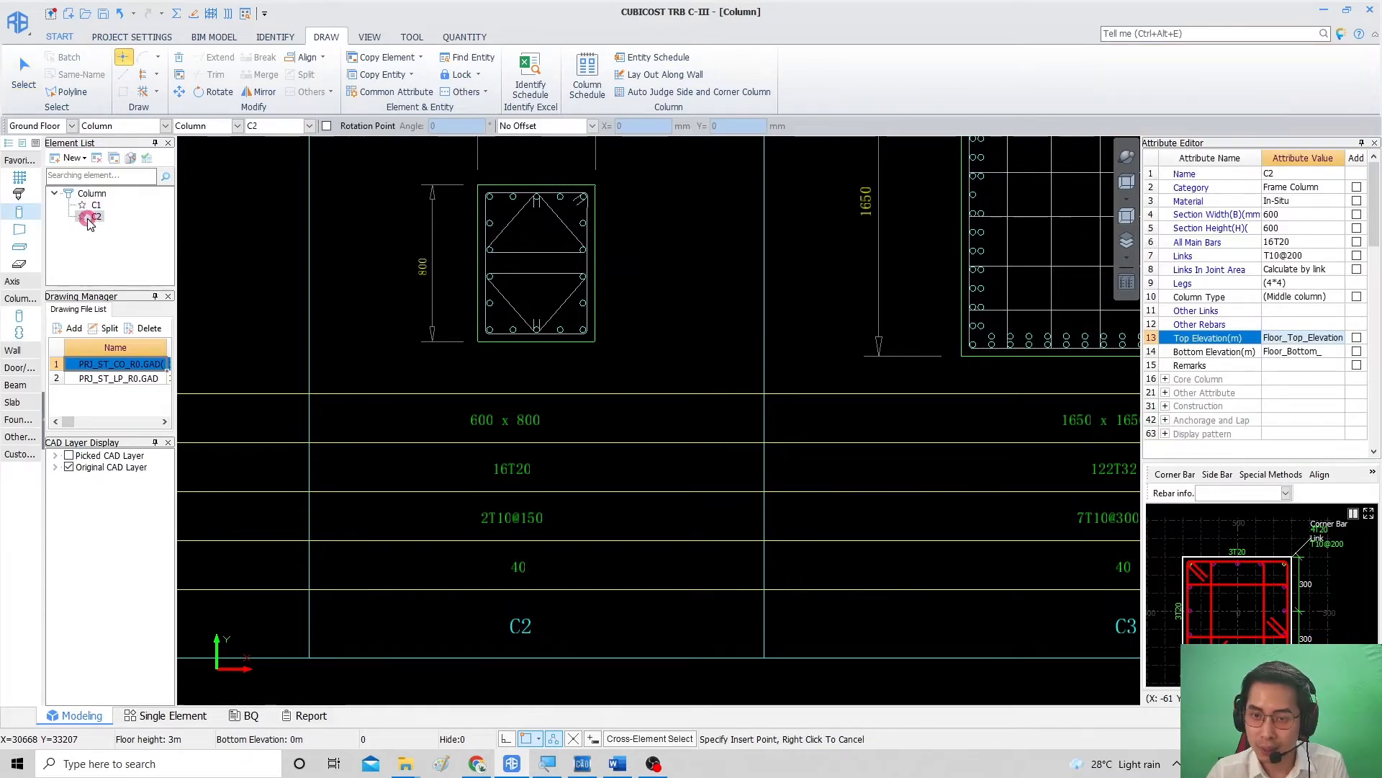
right_click(591, 554)
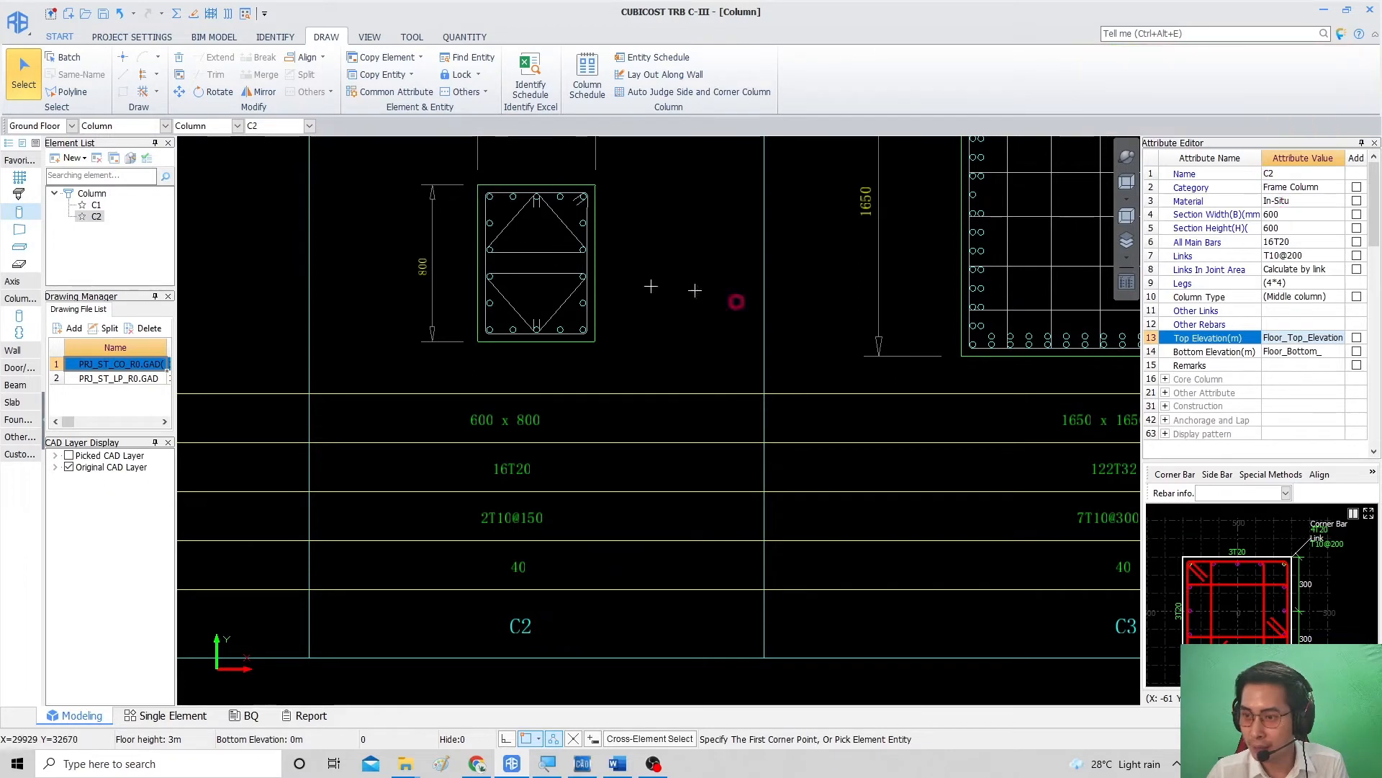
Step: Compare C2's Section Height attribute with the C2 section detail in the schedule
middle_click_drag(551, 250, 611, 291)
middle_click_drag(617, 378, 631, 409)
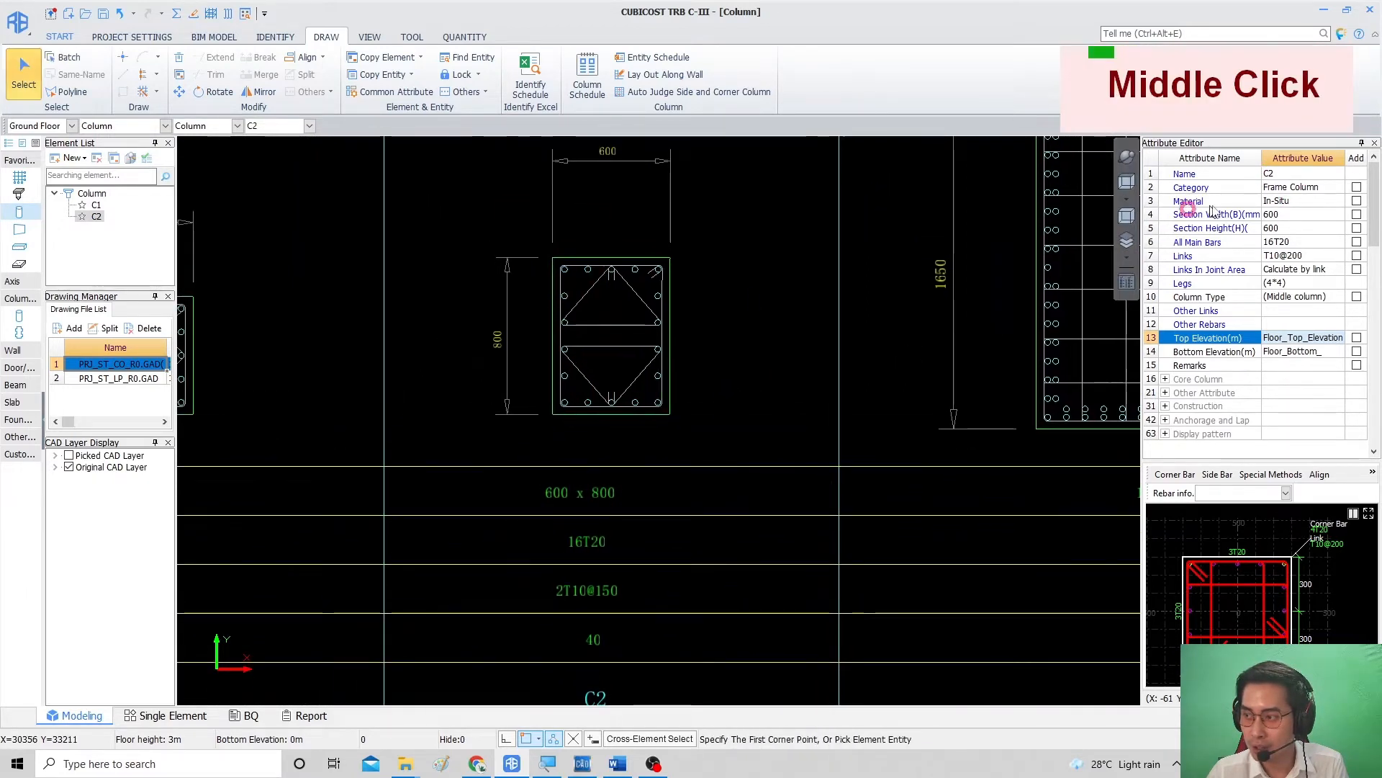
left_click(1287, 227)
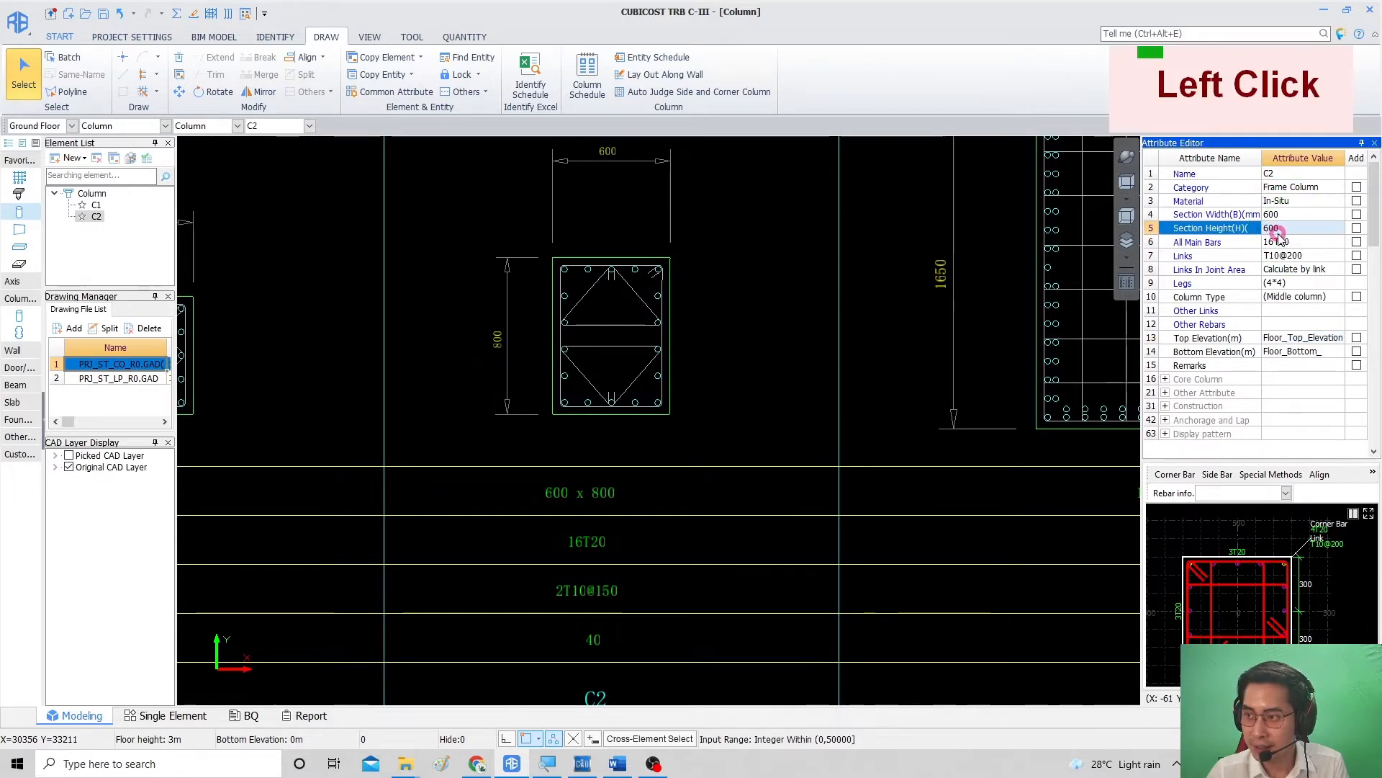
left_click(436, 419)
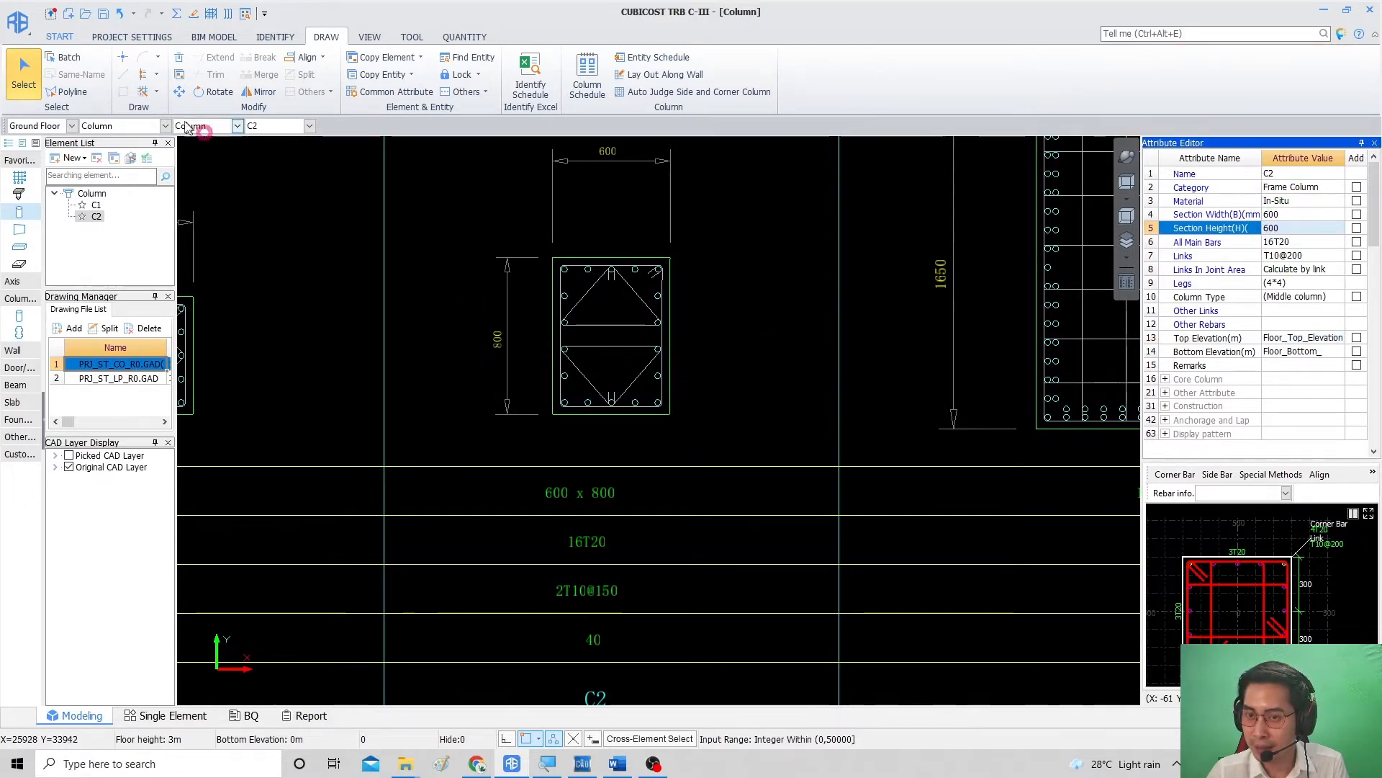
Step: Place column C2 on the C2 section detail, inserting it by its lower-left corner at the outline's lower-left corner
left_click(123, 57)
right_click(598, 324)
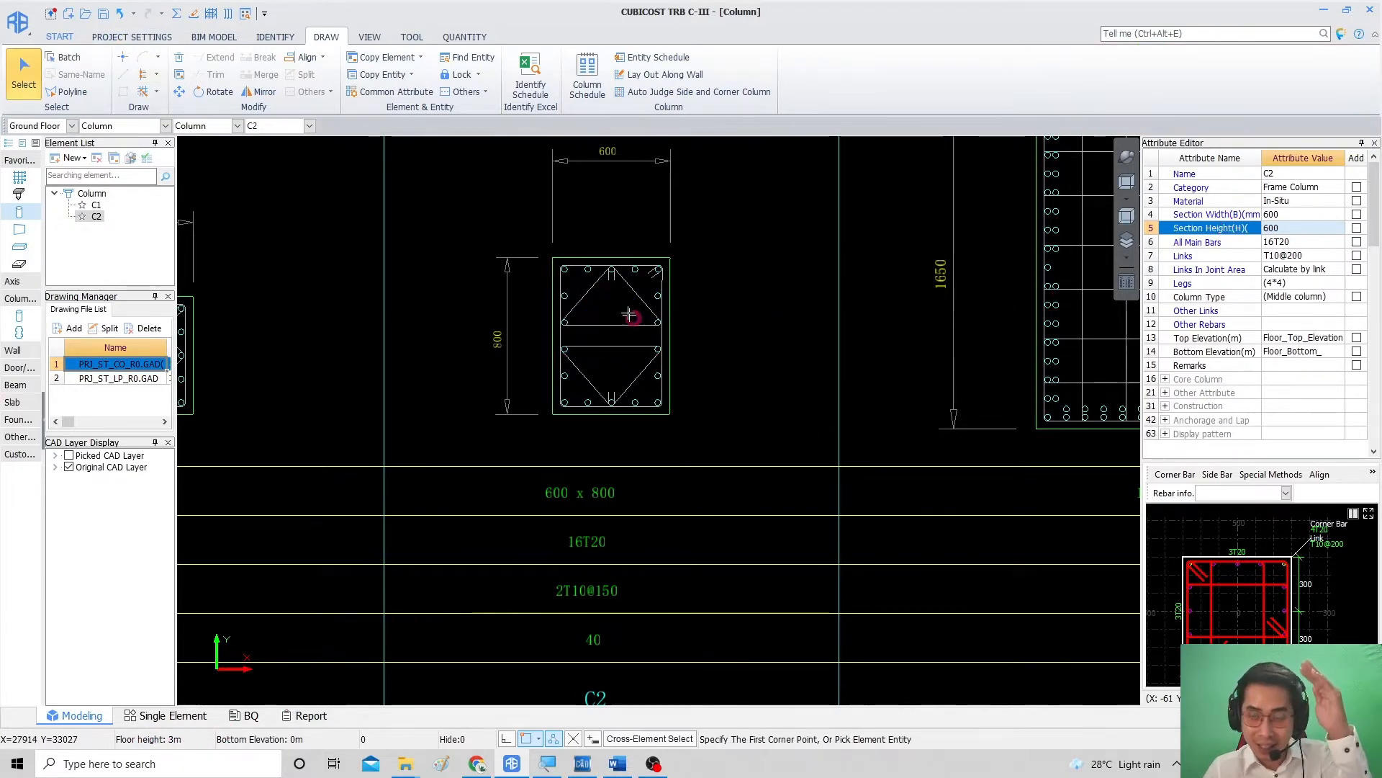
middle_click_drag(628, 315, 621, 316)
left_click(123, 57)
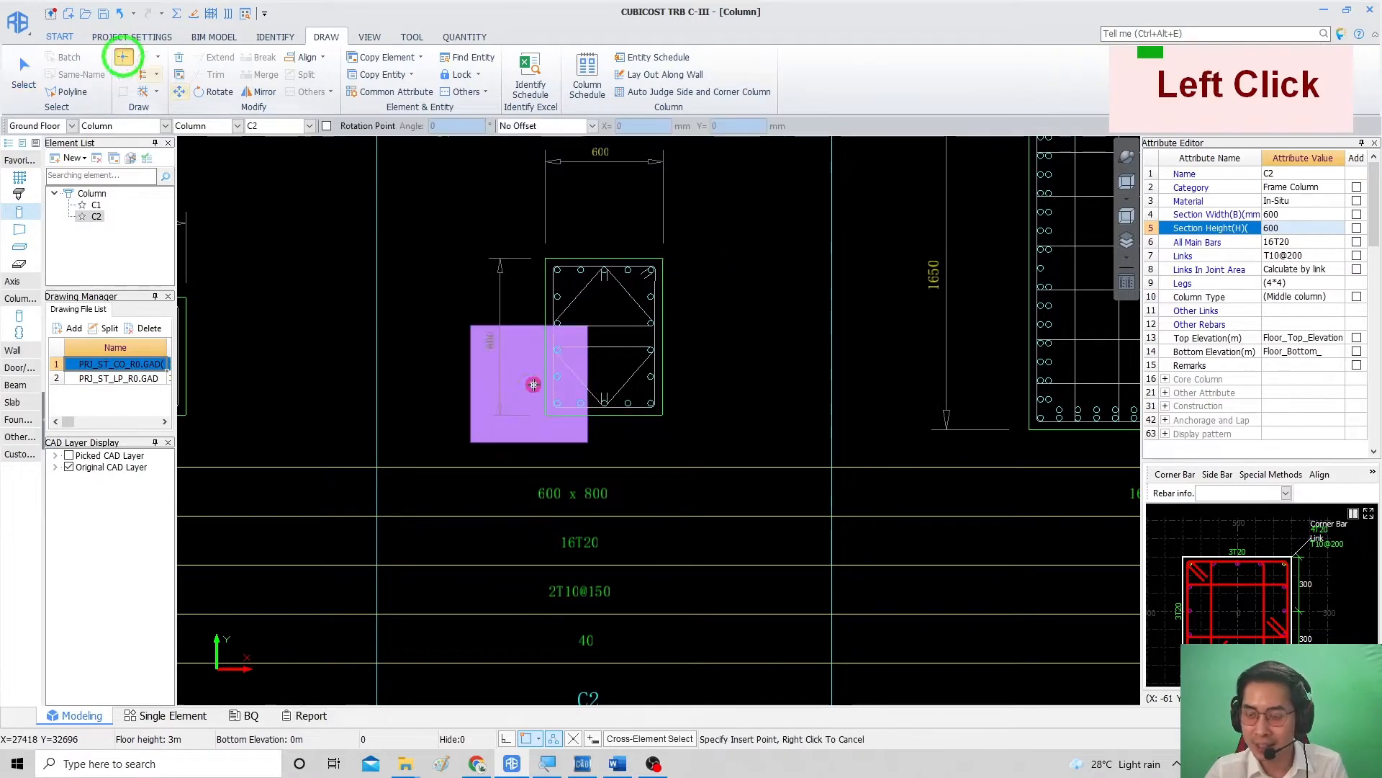
scroll(533, 384, "up", 2)
key("F4")
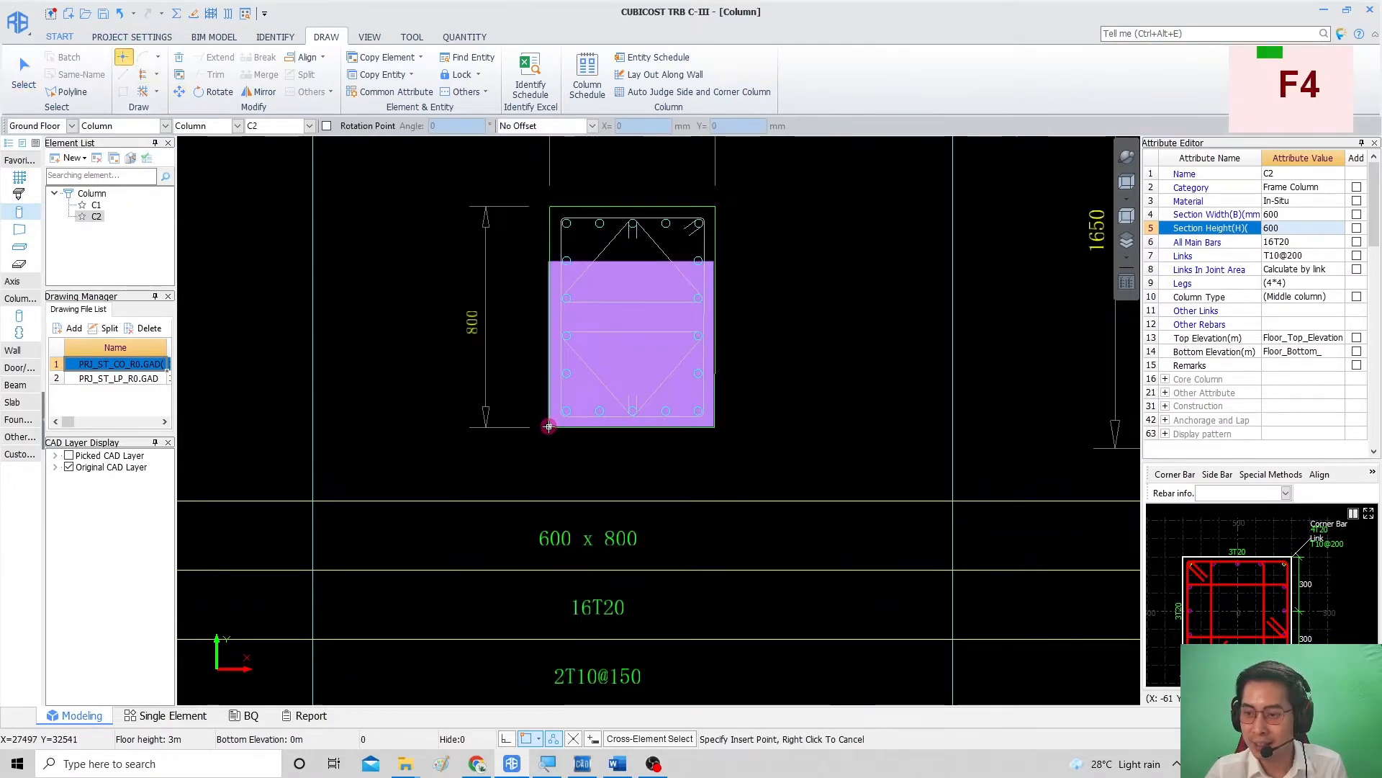
left_click(549, 426)
middle_click_drag(707, 292, 709, 306)
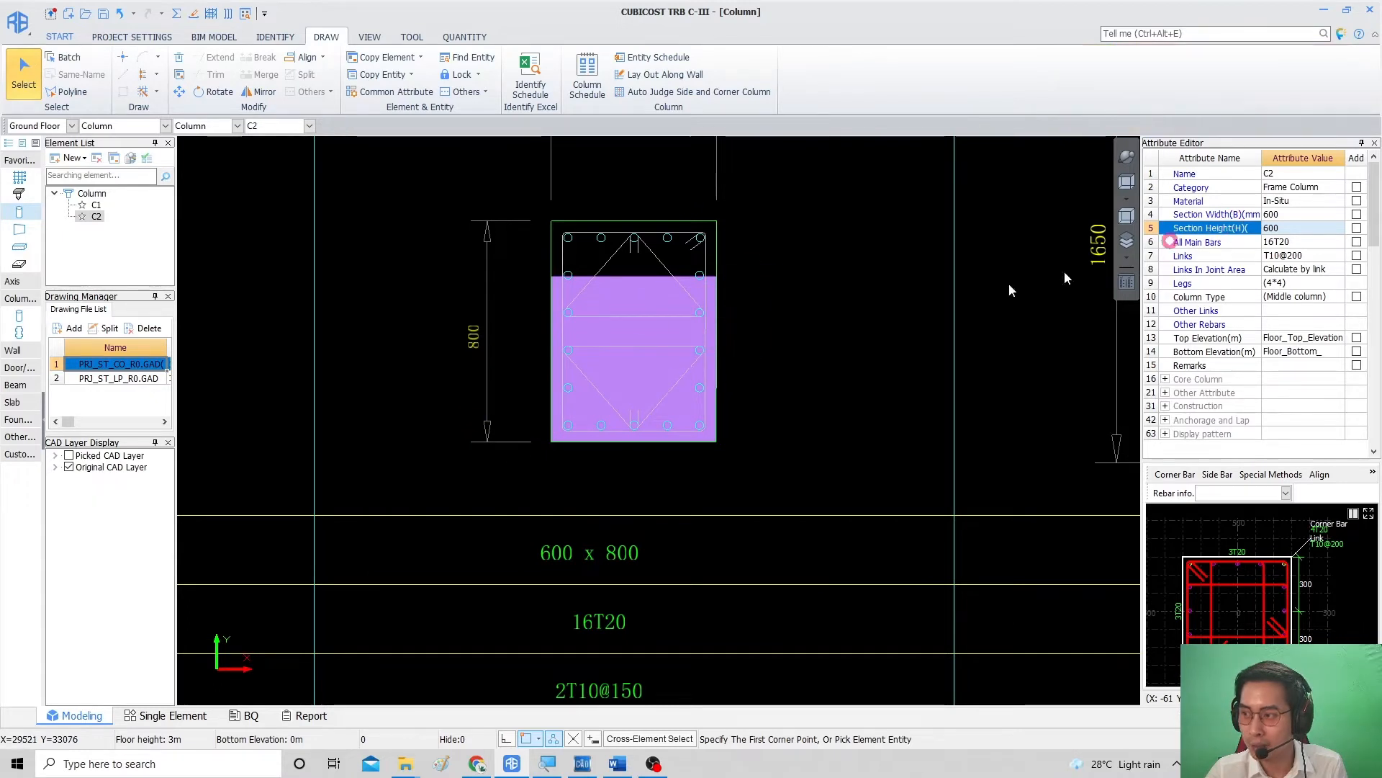
Step: Set the section height of the placed column C2 to 800 mm
middle_click_drag(582, 329, 580, 361)
left_click(580, 361)
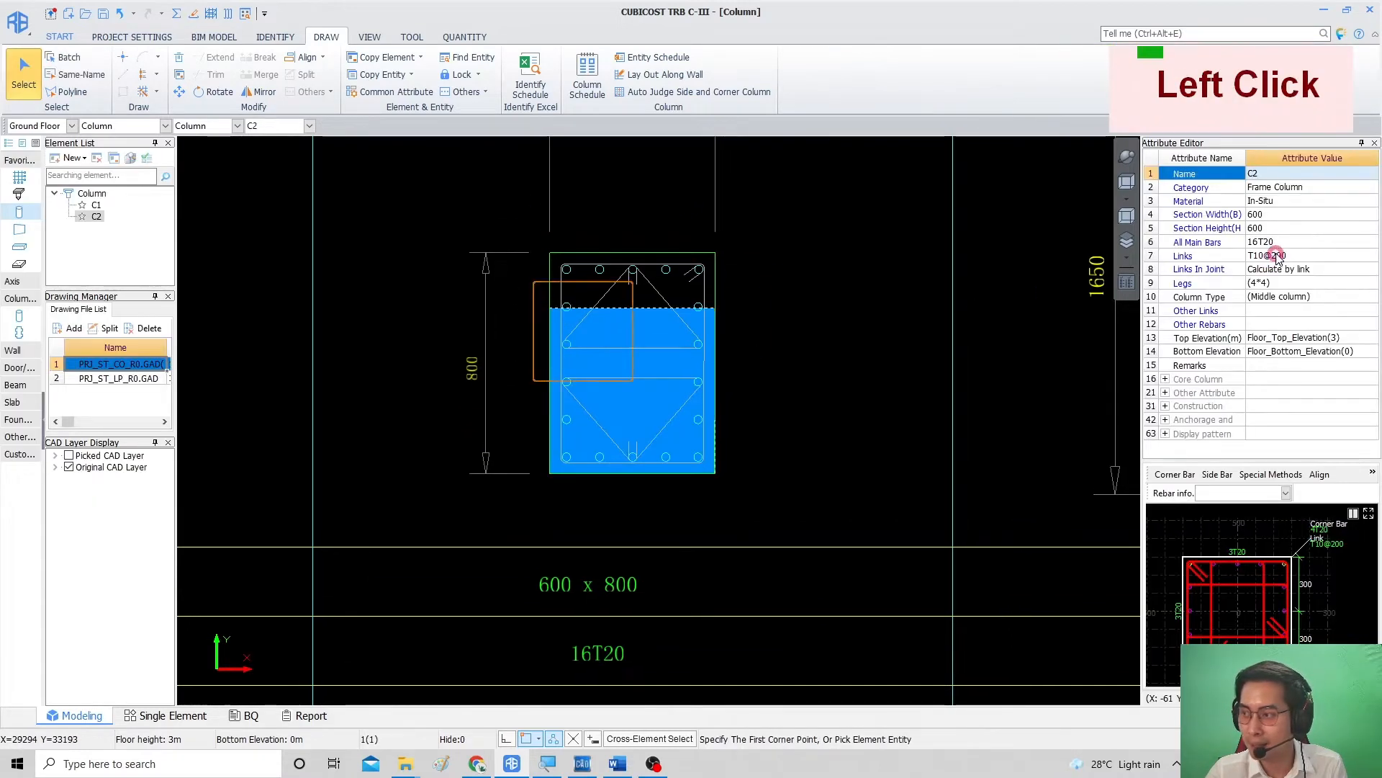
double_click(1285, 228)
type("800")
key("Return")
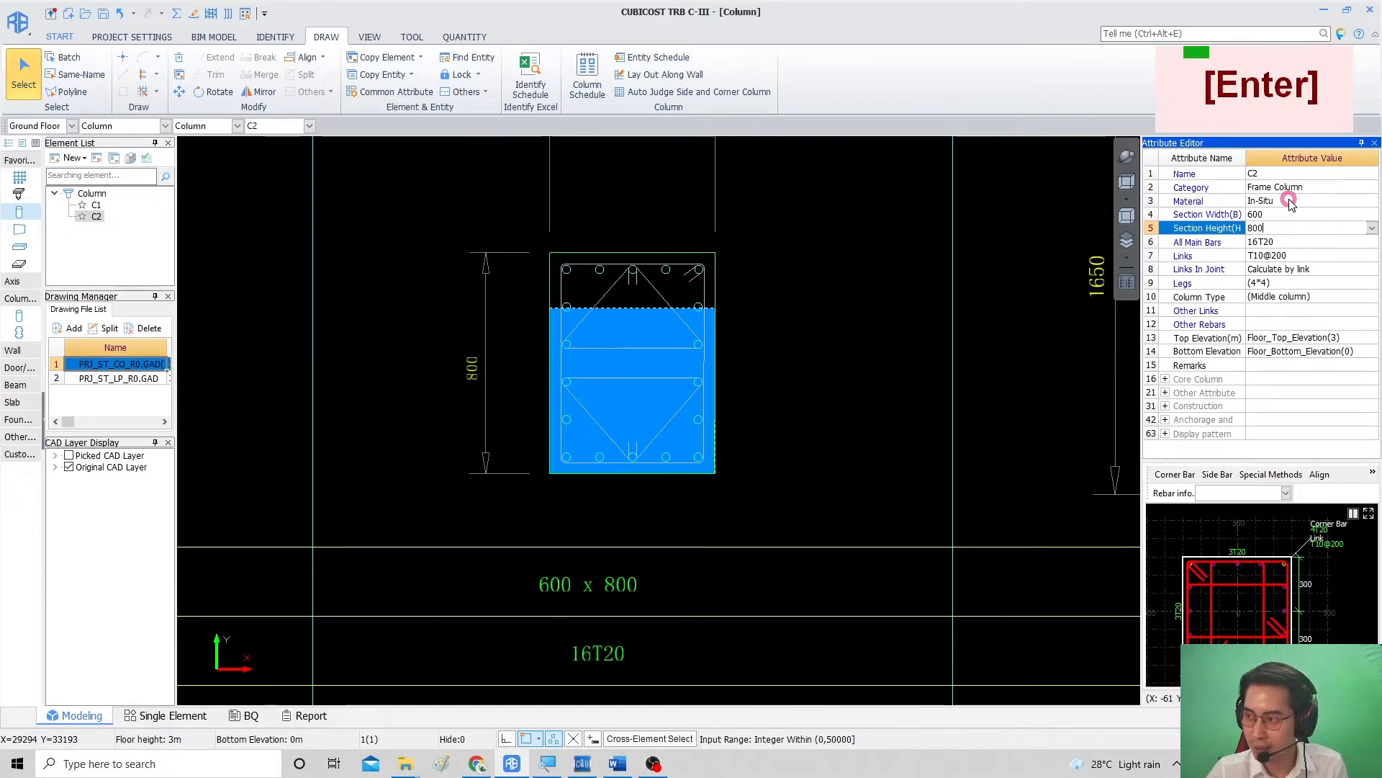
Step: Move the placed column C2 from its upper-left corner to the upper-left corner of the C2 outline in the drawing
left_click(582, 324)
right_click(594, 332)
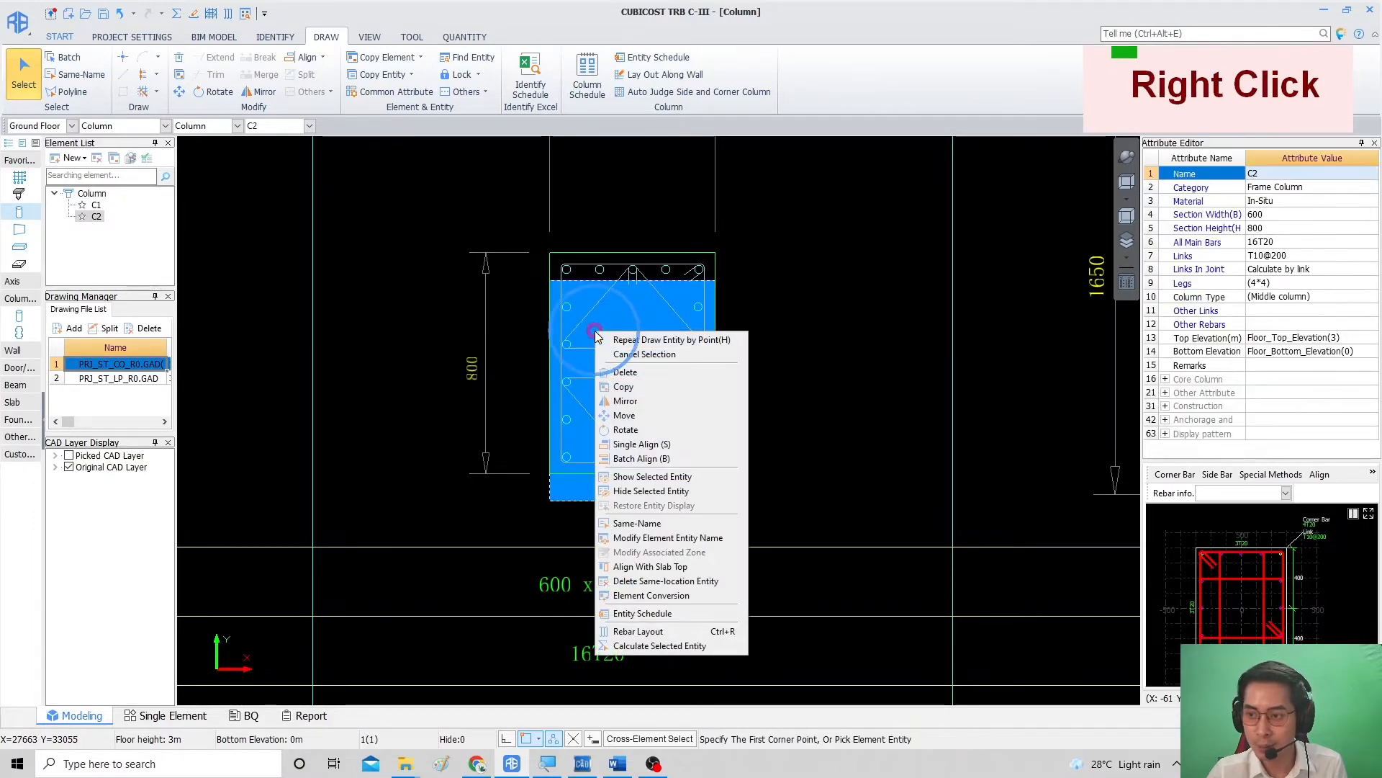
left_click(619, 409)
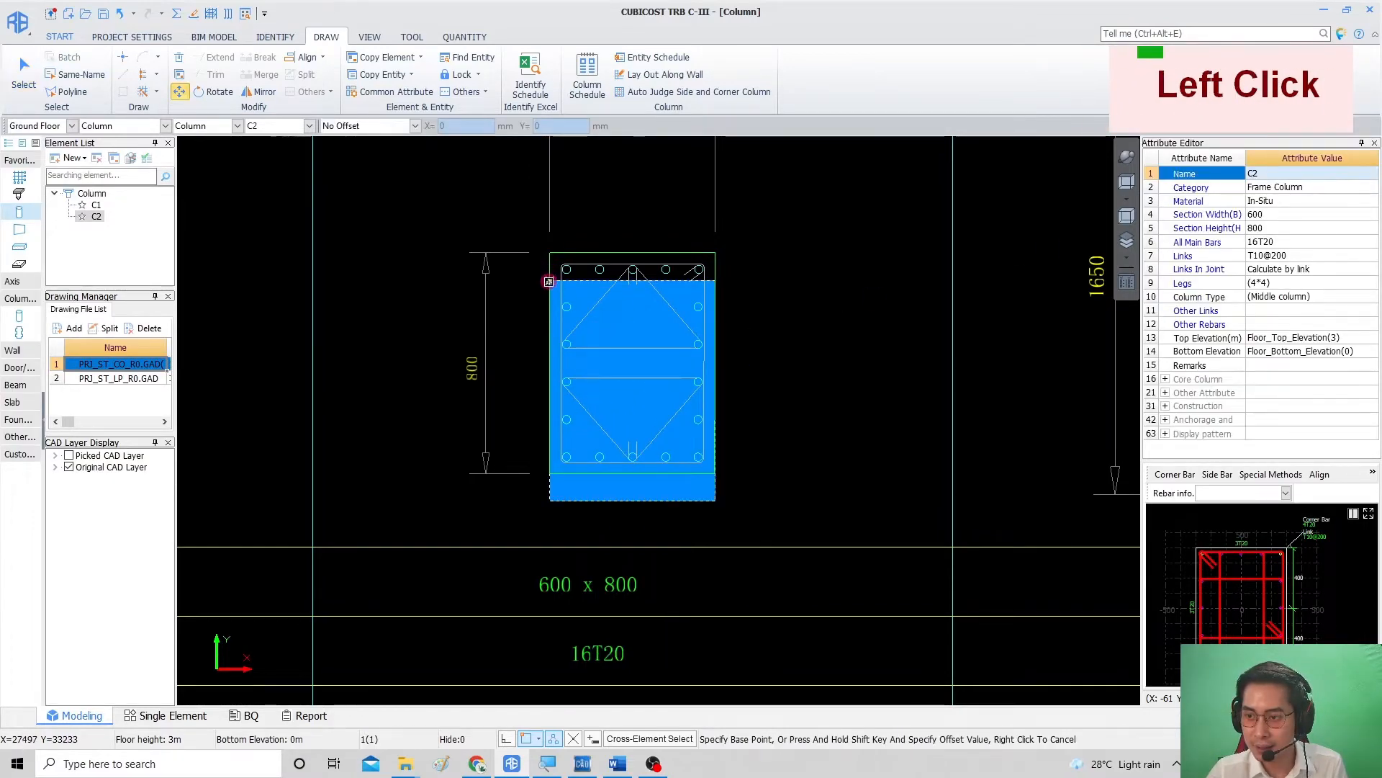
left_click(548, 282)
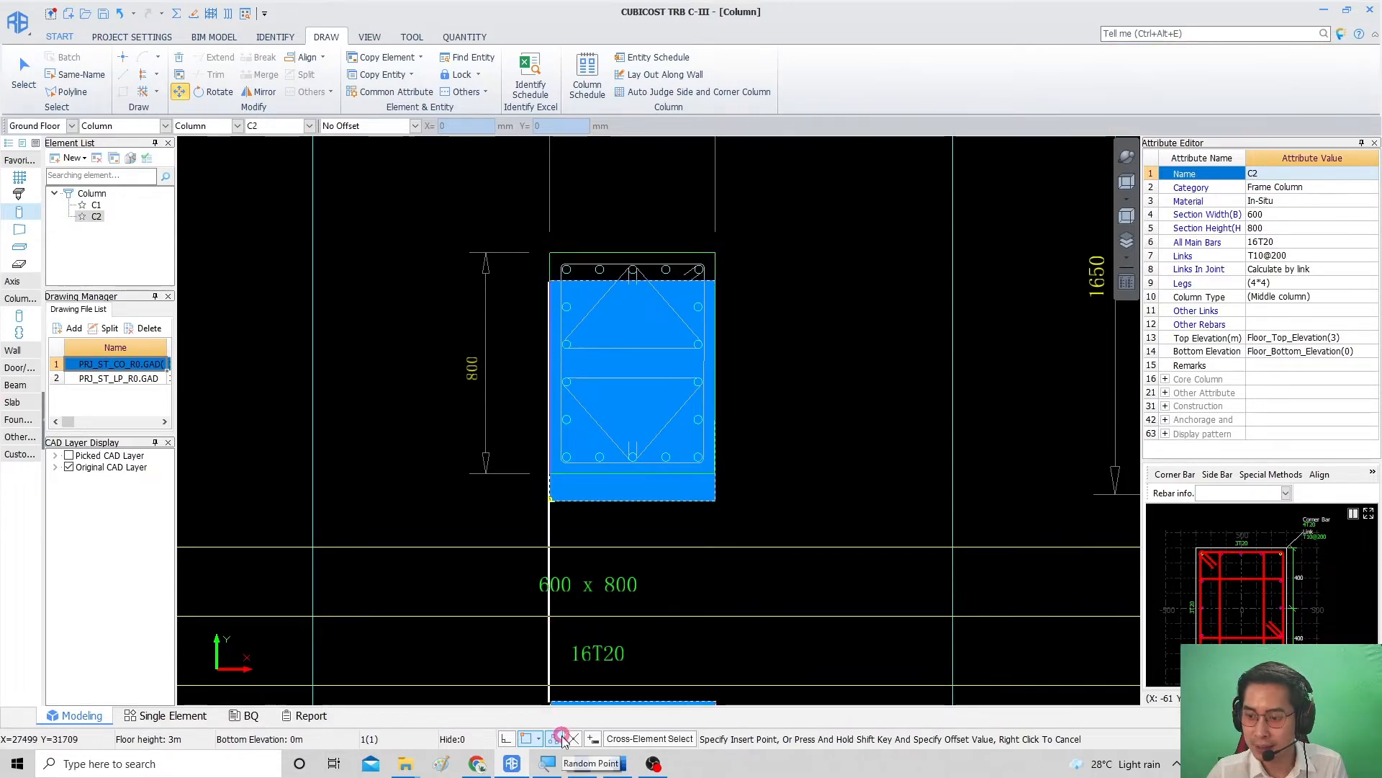
left_click(547, 251)
middle_click_drag(538, 326, 437, 334)
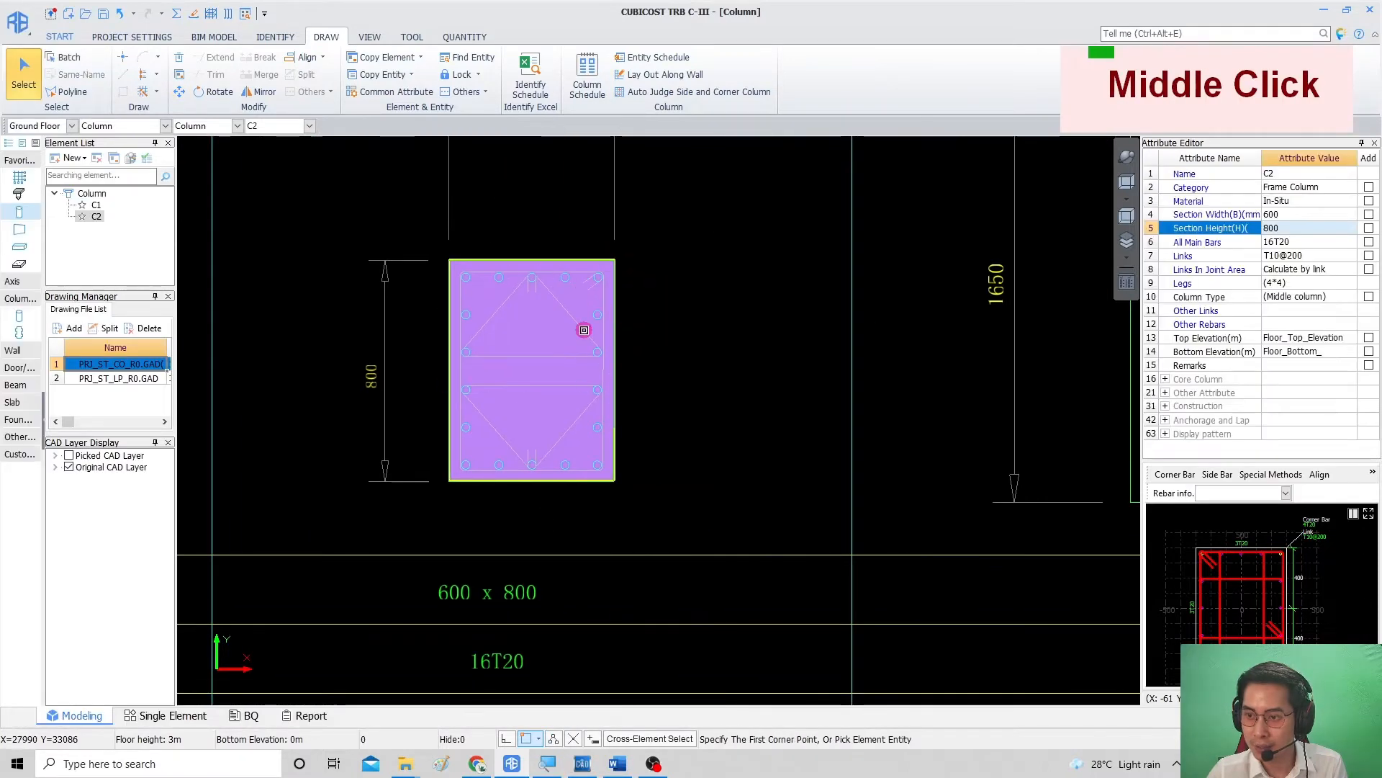
Step: Check the C3 entry in the column schedule, duplicate C2 in the Element List as C3, and leave the placement command
scroll(585, 329, "down", 2)
middle_click_drag(965, 285, 508, 324)
scroll(576, 507, "up", 1)
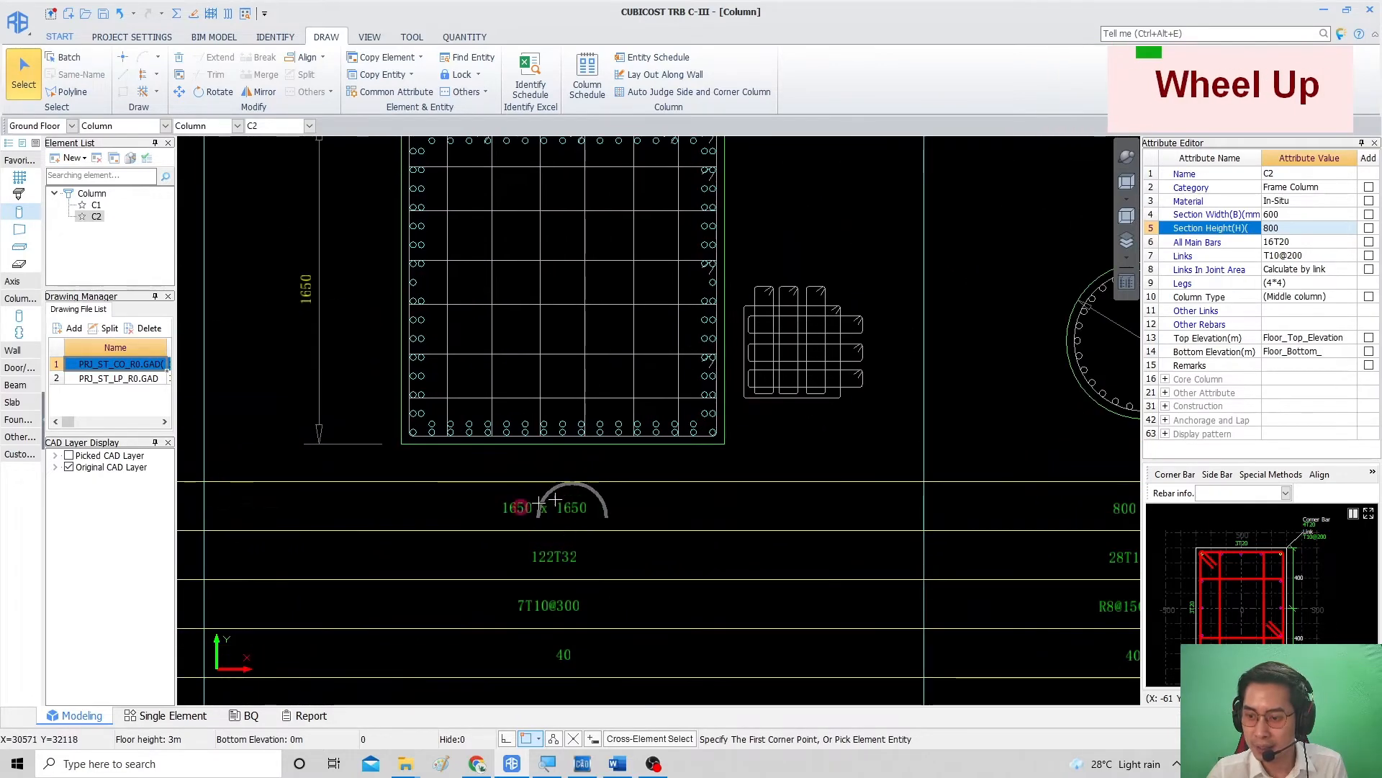
middle_click_drag(565, 500, 658, 433)
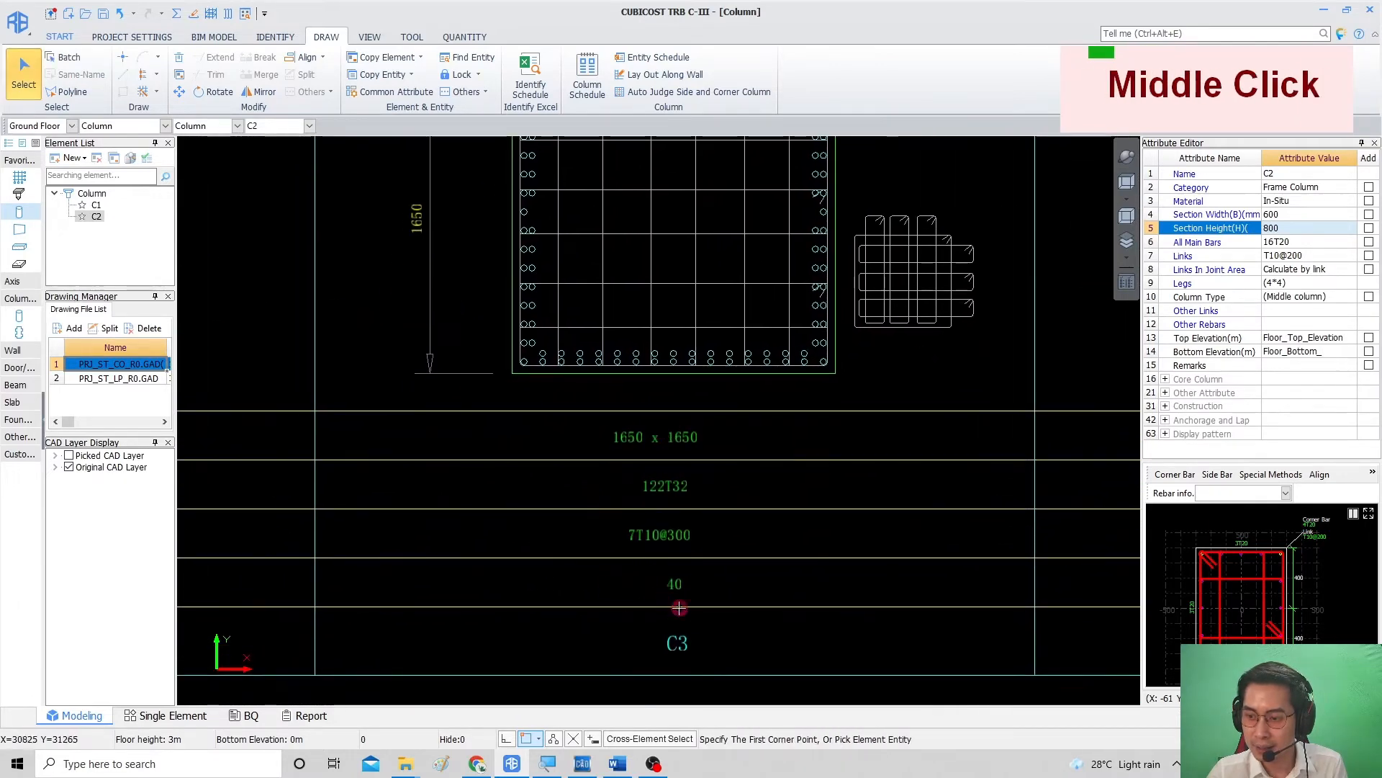
left_click(113, 159)
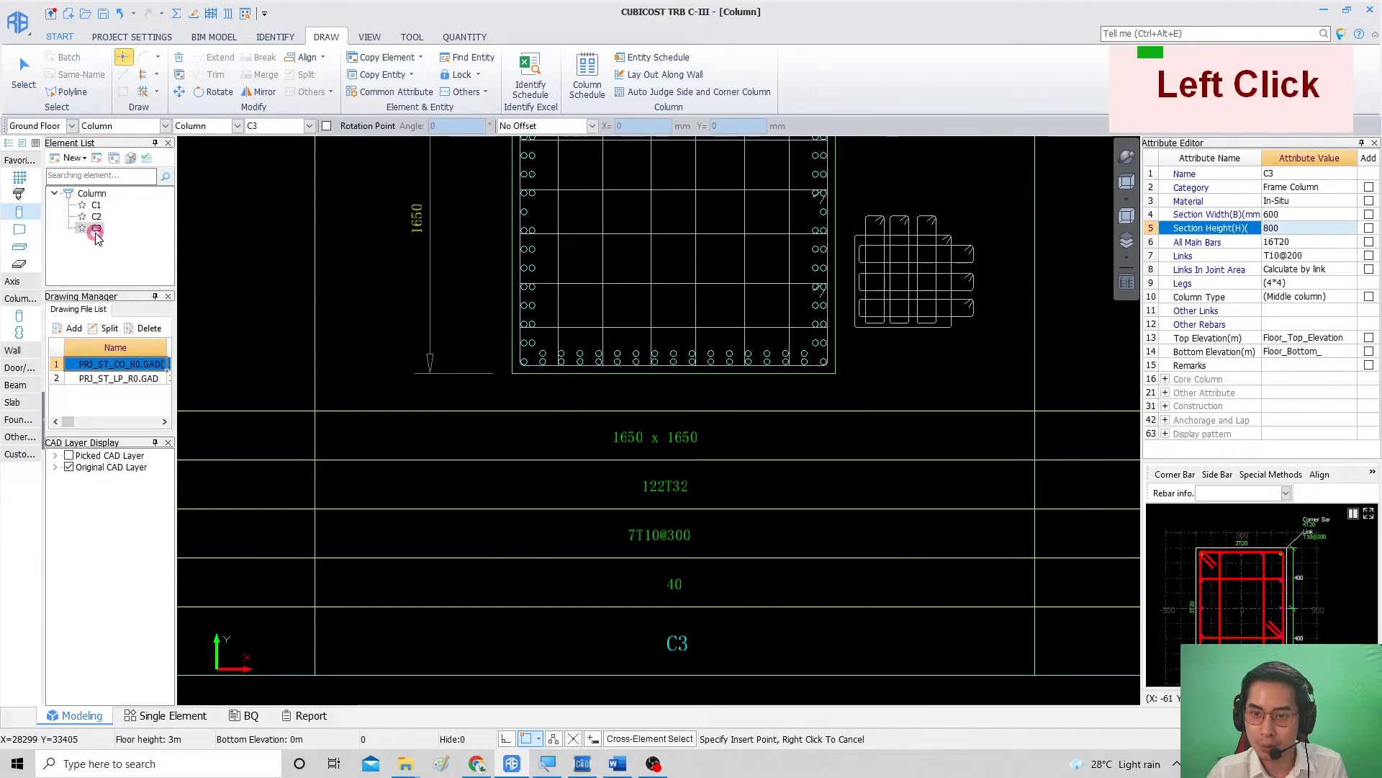
right_click(641, 292)
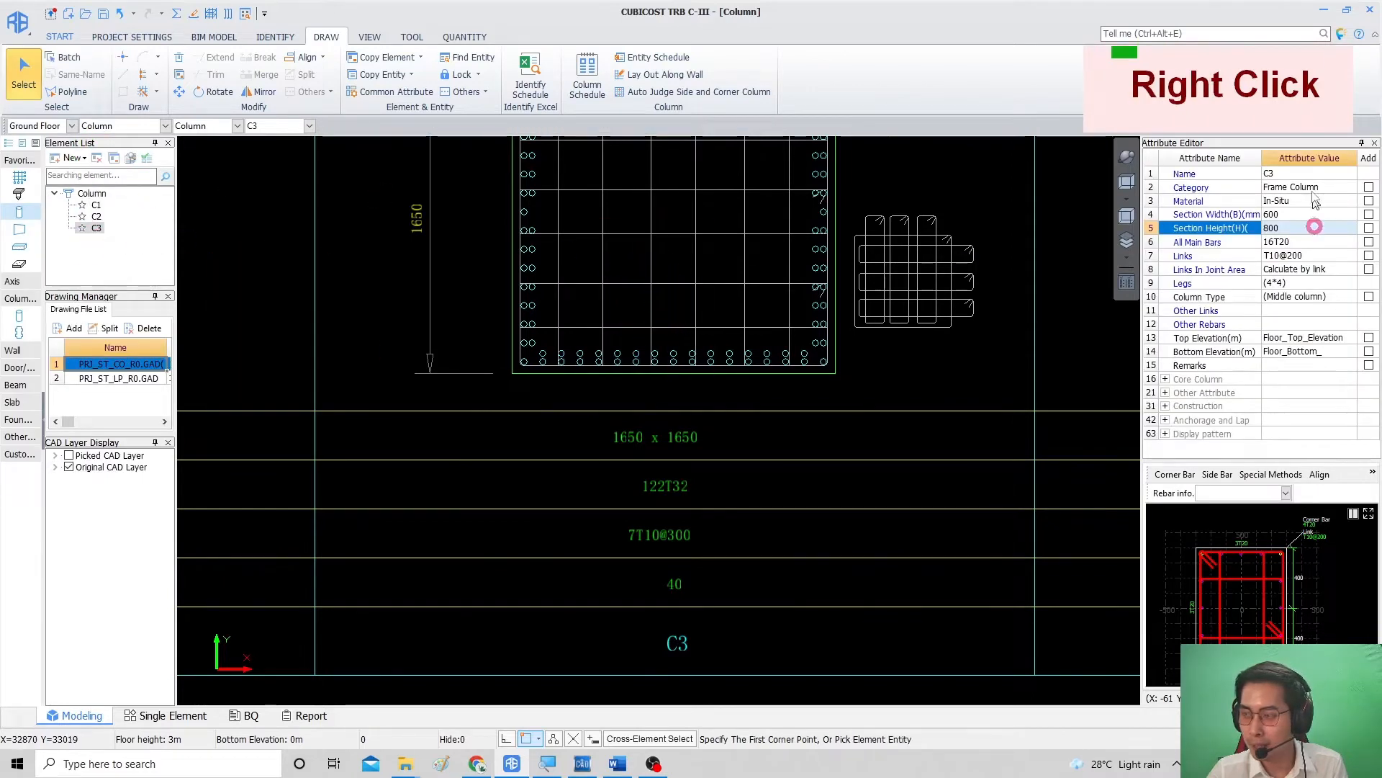
Step: Set the section width and section height of column C3 to 1650 mm each
double_click(1294, 214)
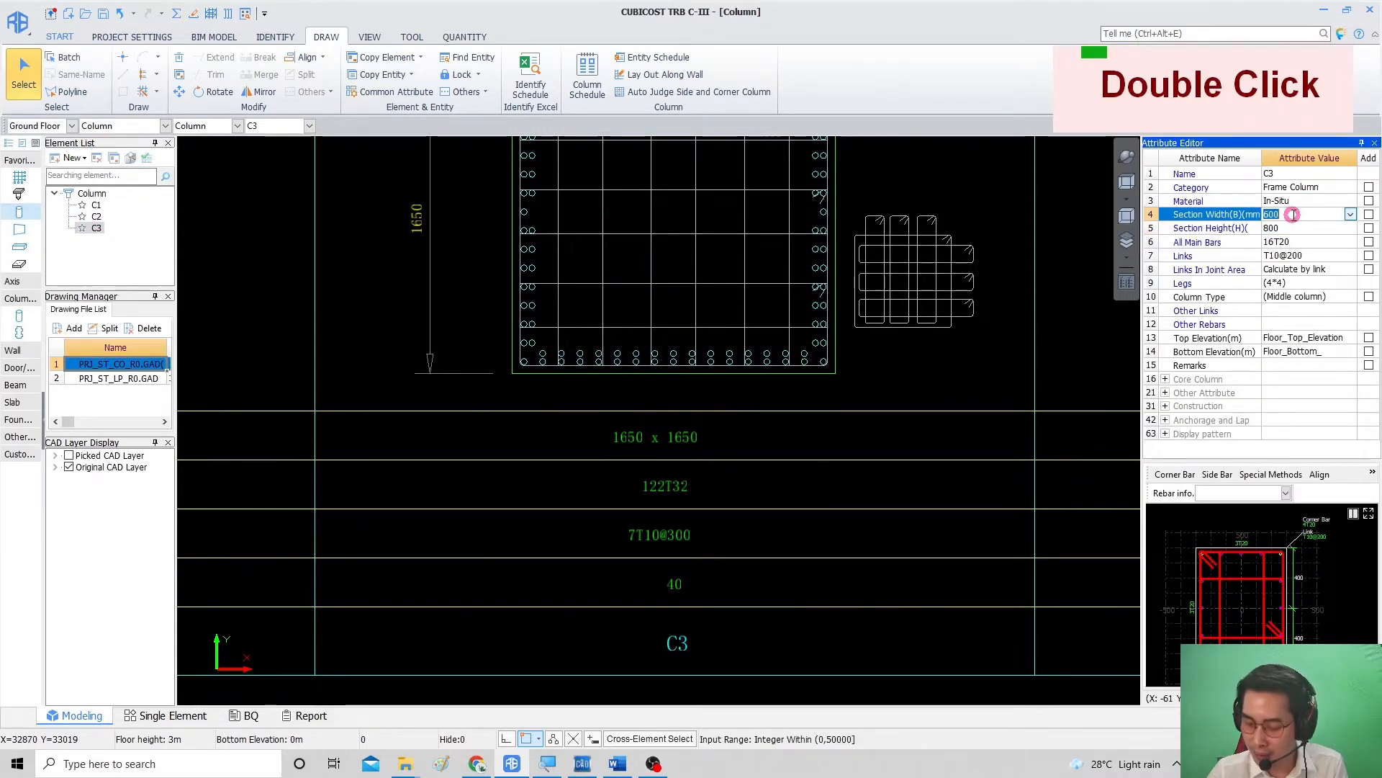
type("1650")
key("Return")
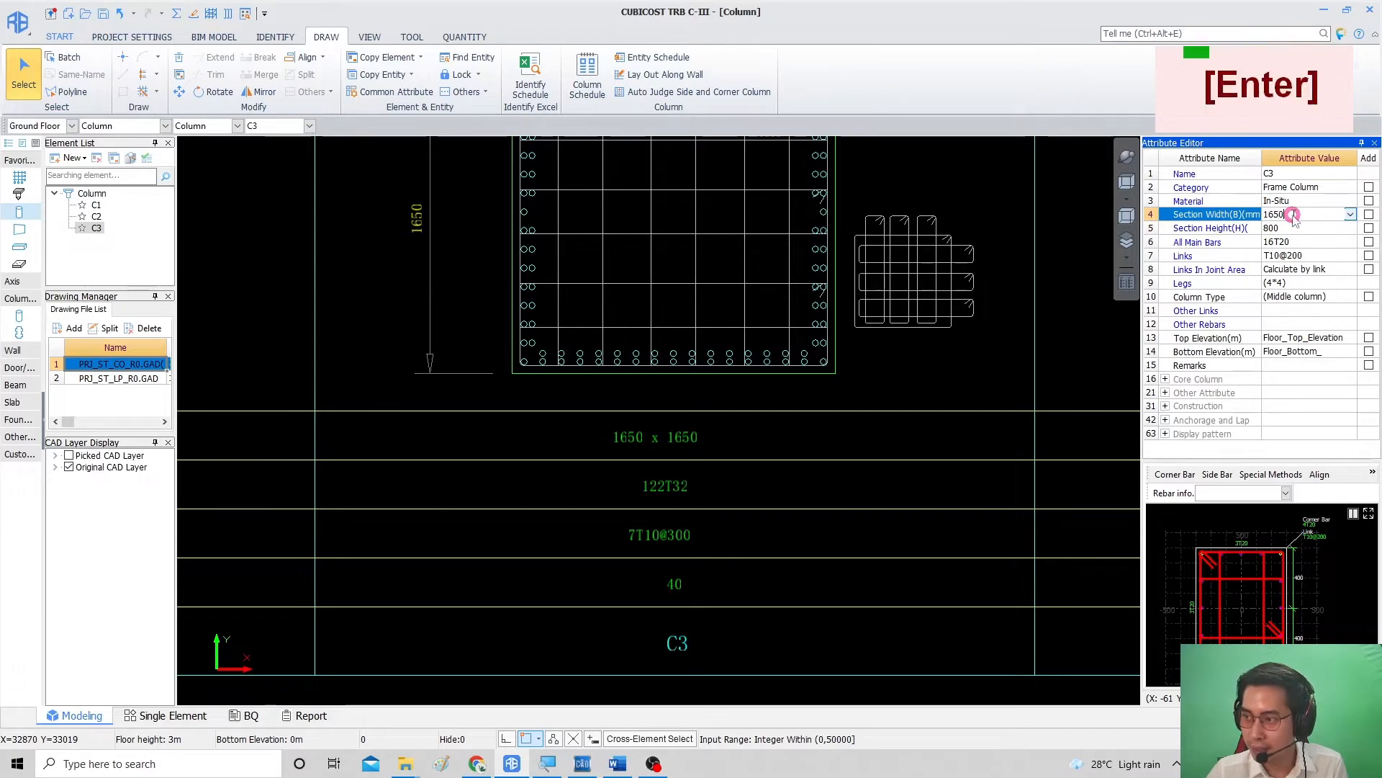
type("1650")
key("Return")
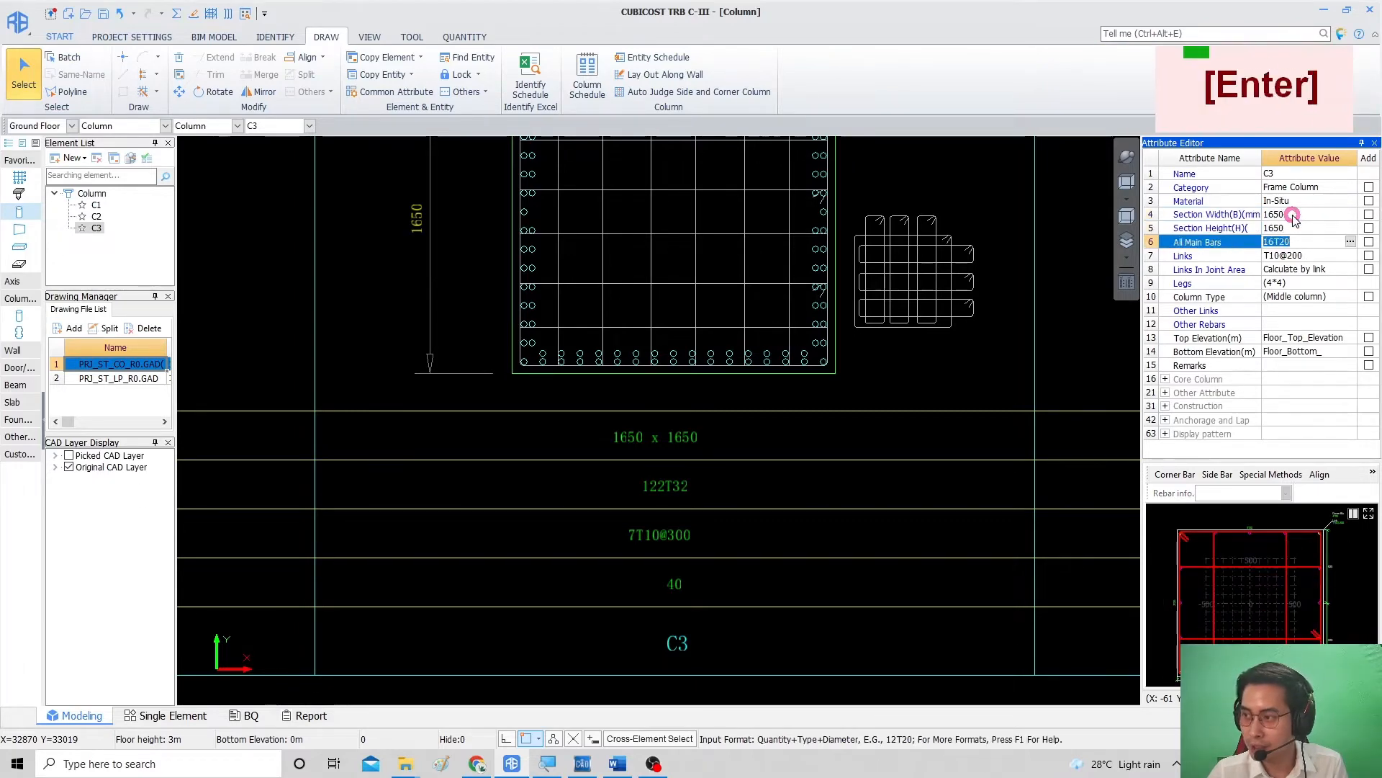
Step: Start placing column C3 on the C3 section detail, using its lower-left corner as the insertion point
middle_click_drag(720, 265, 668, 404)
left_click(123, 58)
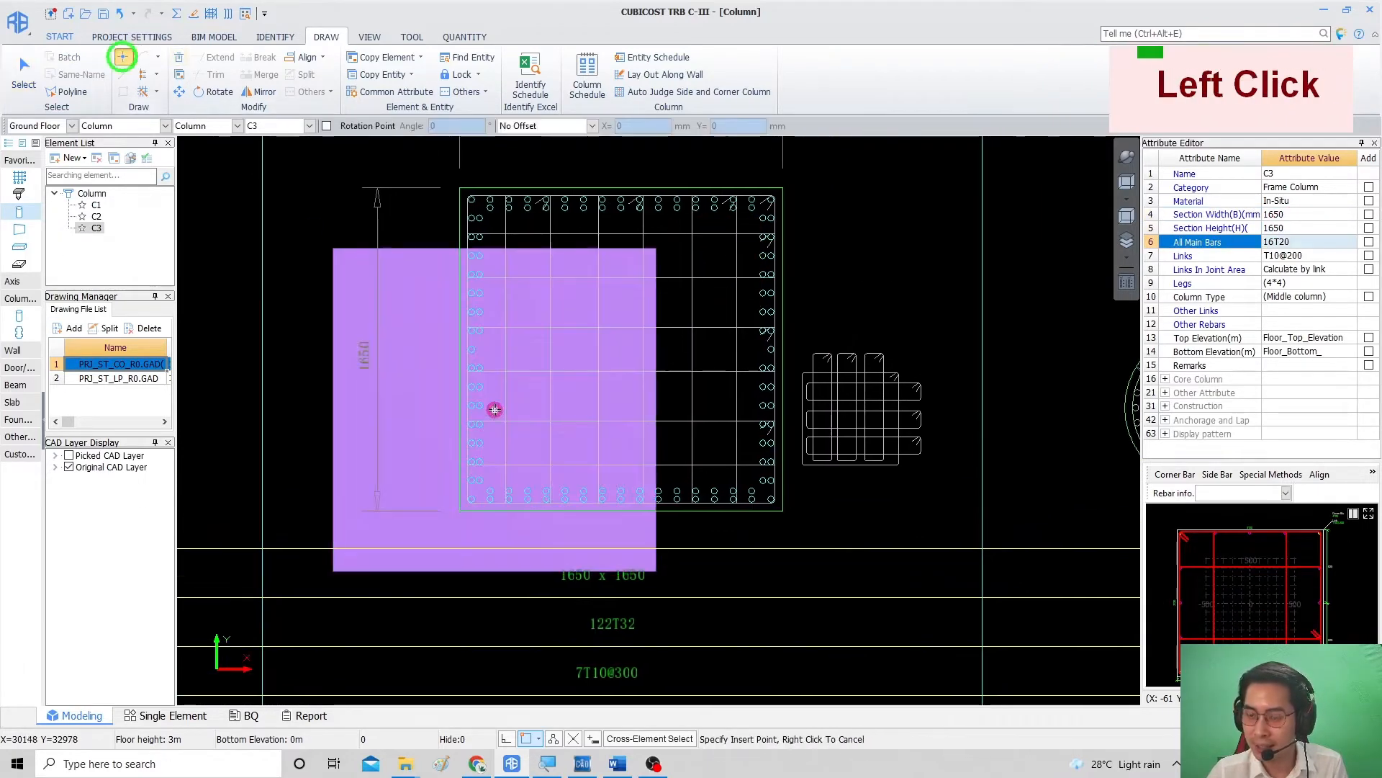
scroll(498, 408, "down", 1)
key("F4")
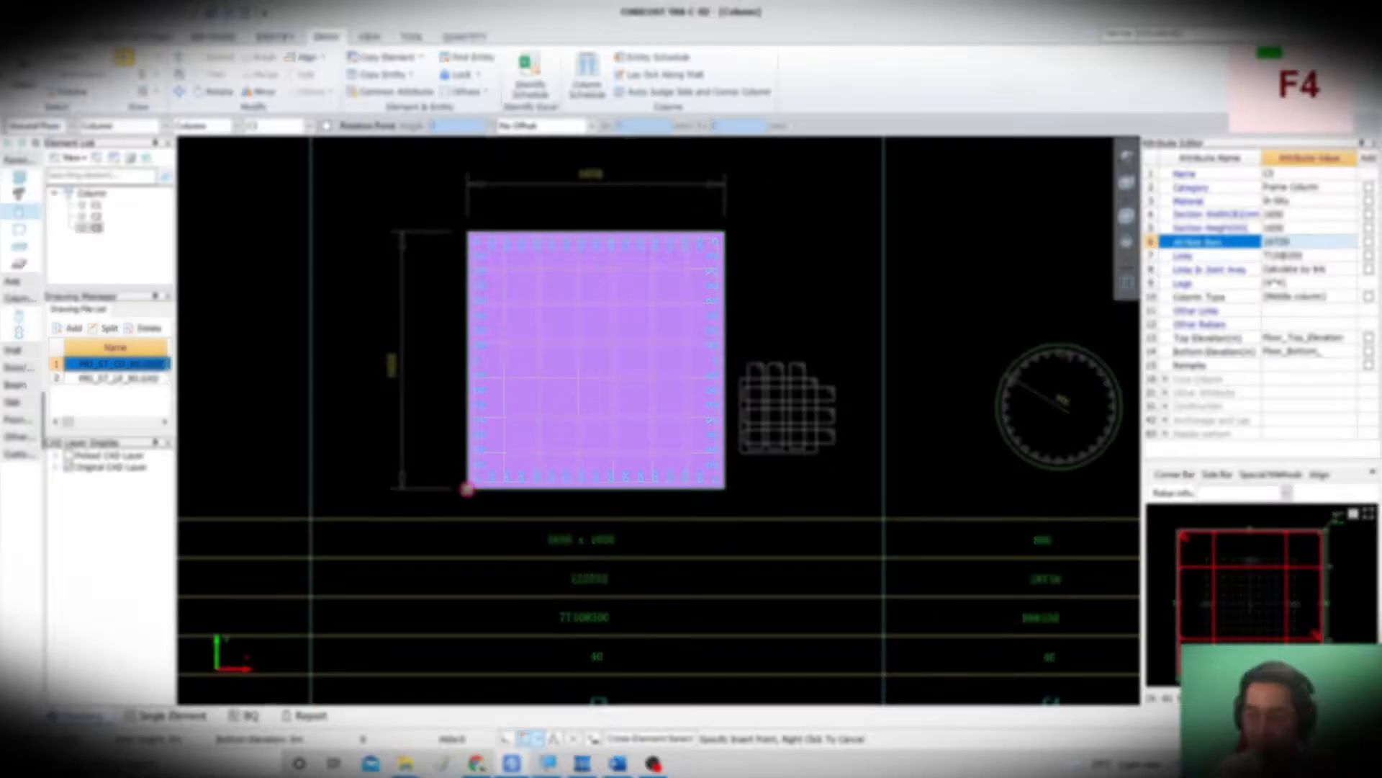
Step: Examine the Concrete Grade of column C3 in its Anchorage and Lap attributes
left_click(1299, 325)
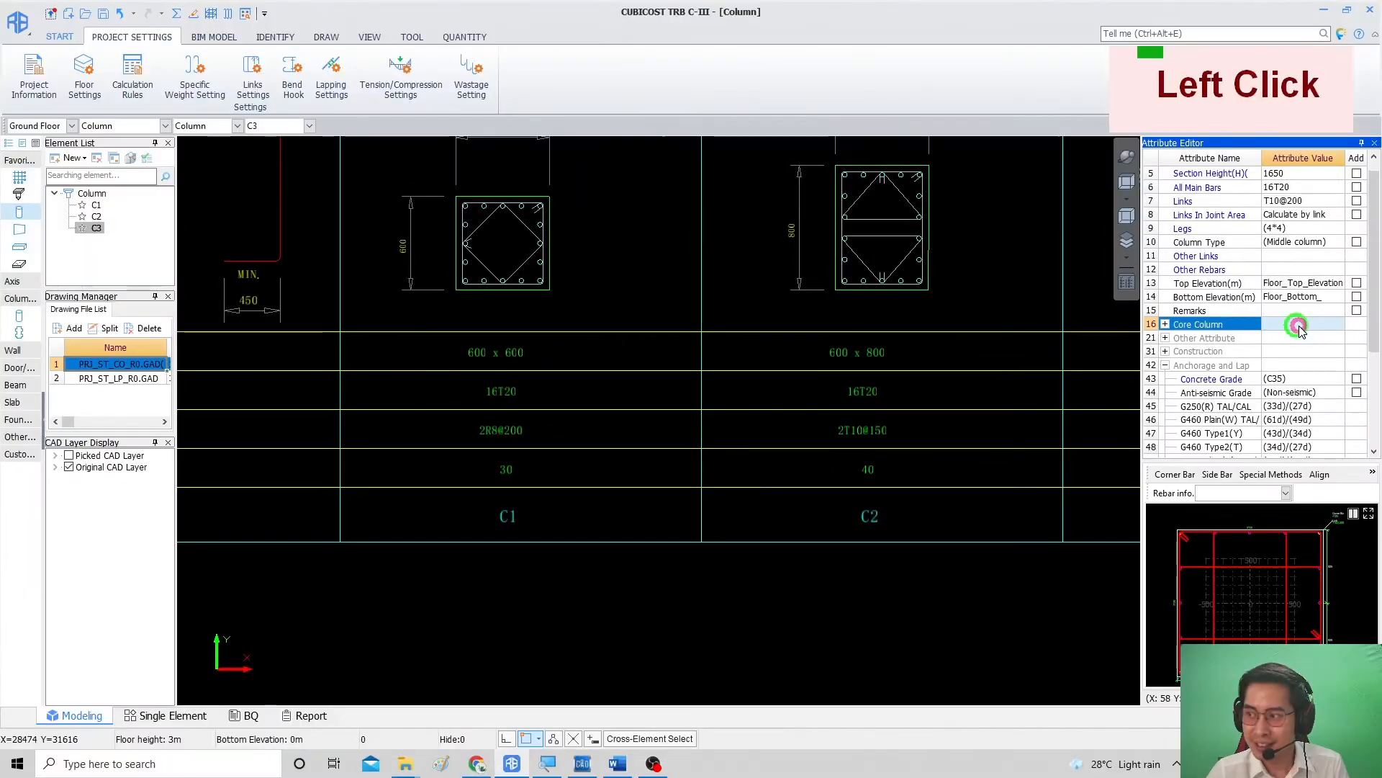
scroll(1299, 331, "down", 1)
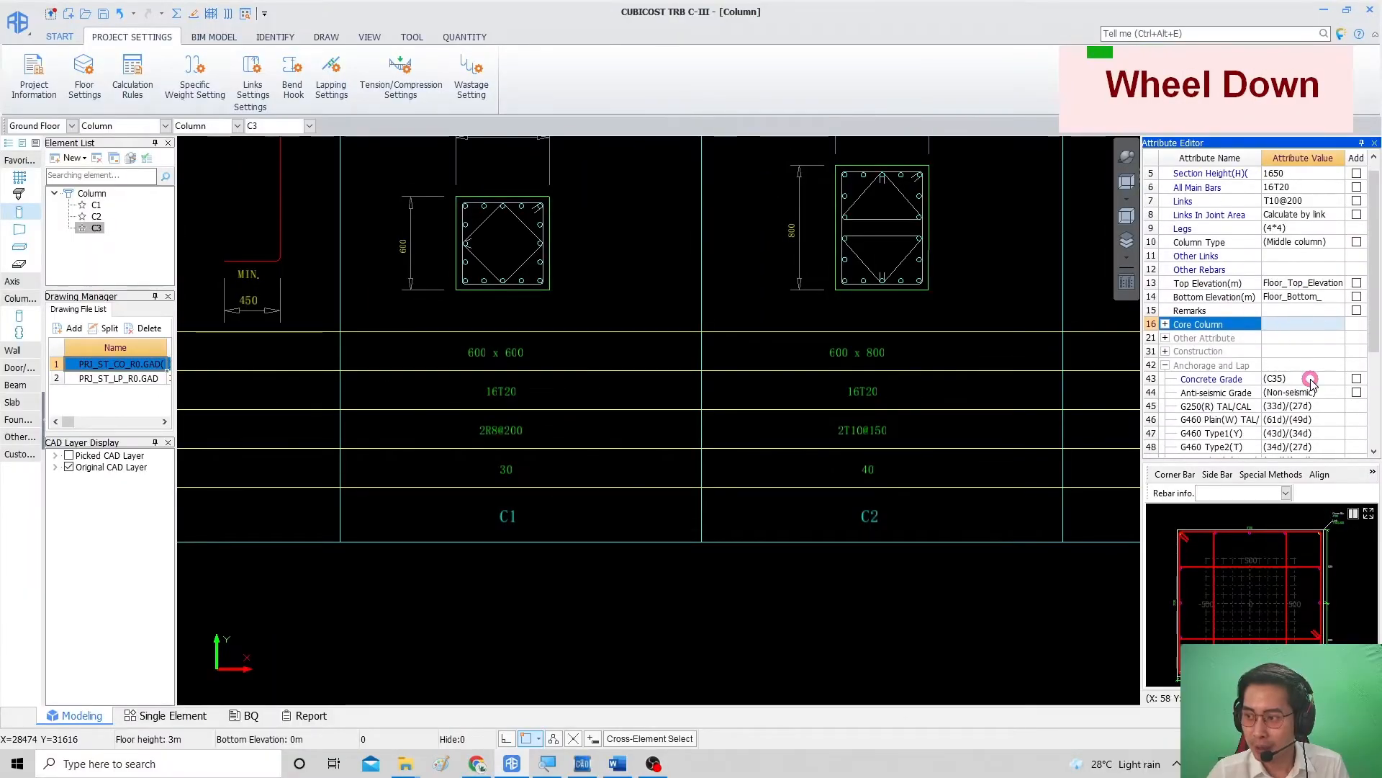
left_click(1309, 378)
left_click(1296, 365)
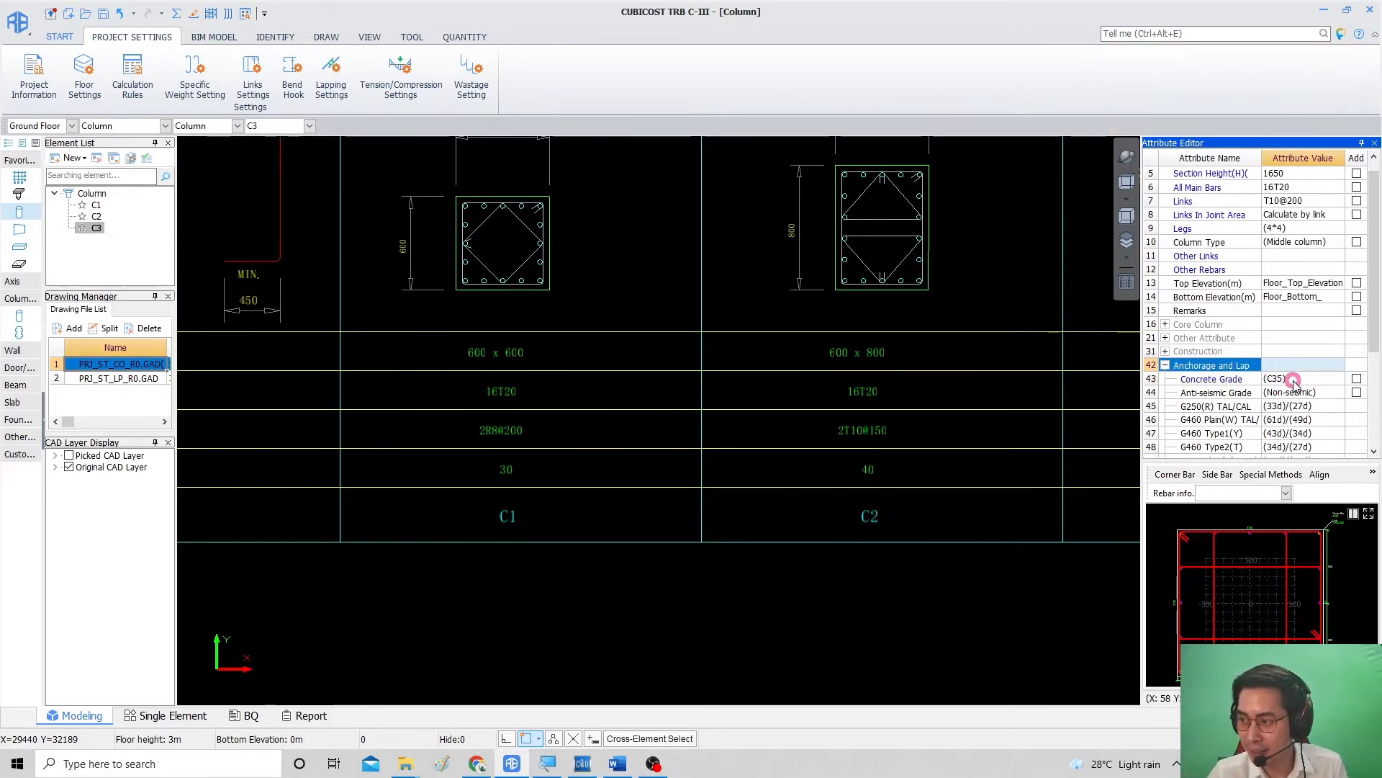
left_click(1295, 380)
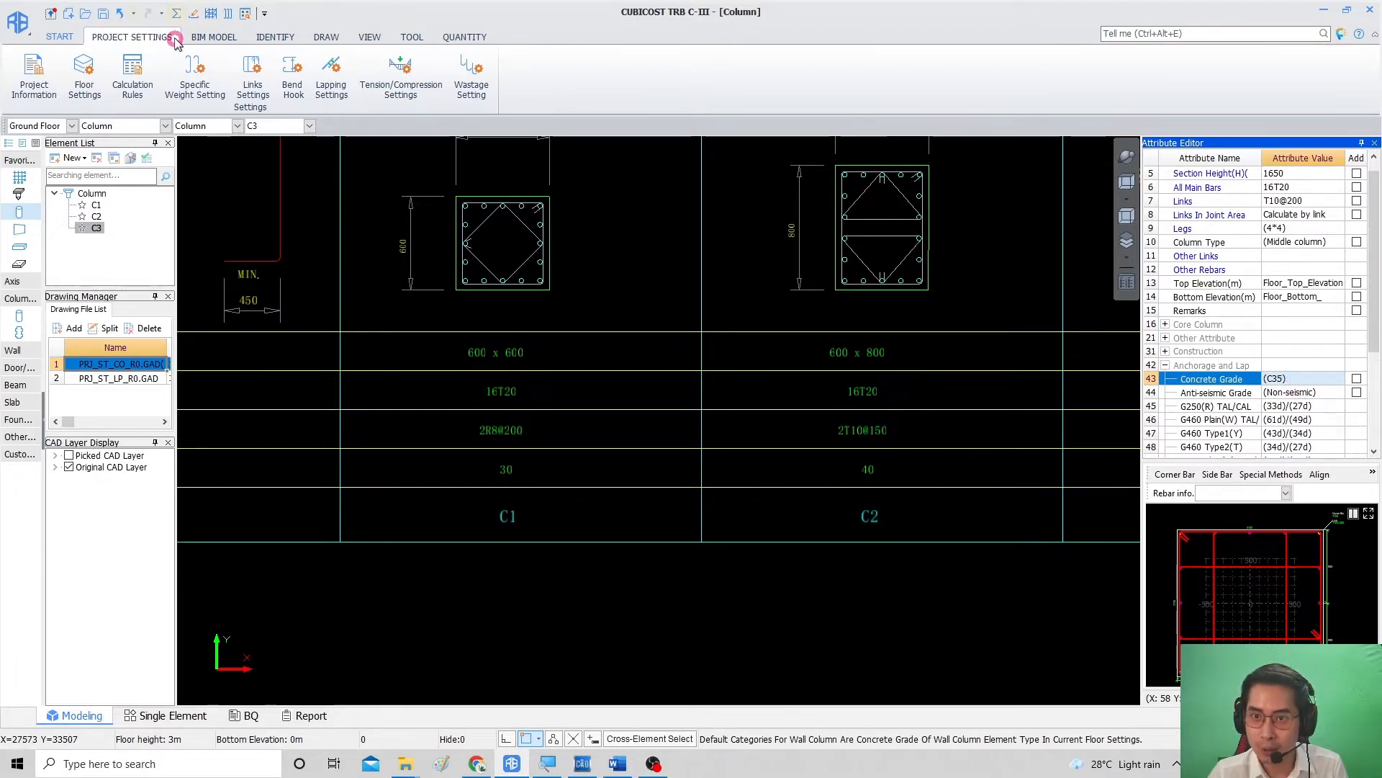
Step: Open Floor Settings and examine the Ground Floor default concrete grade and cover for columns
left_click(133, 86)
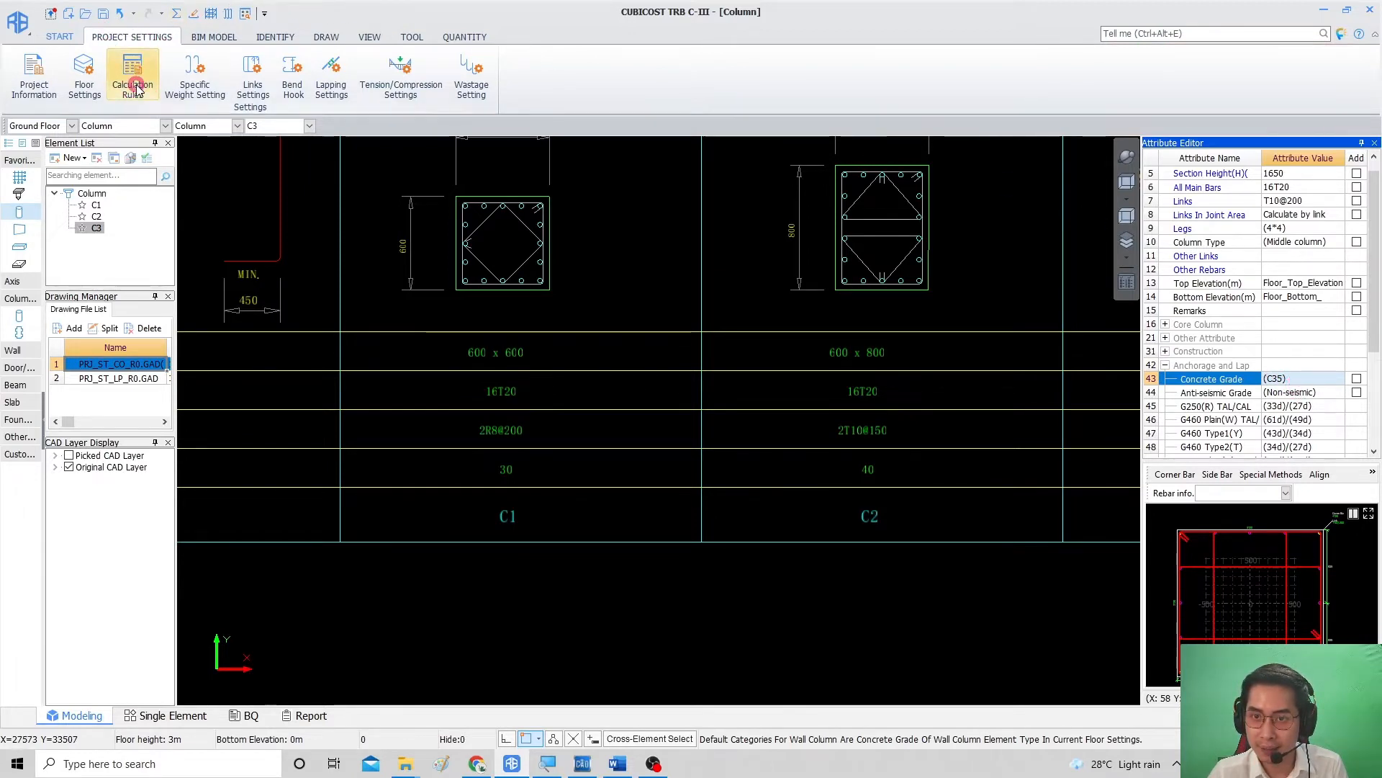
left_click(85, 72)
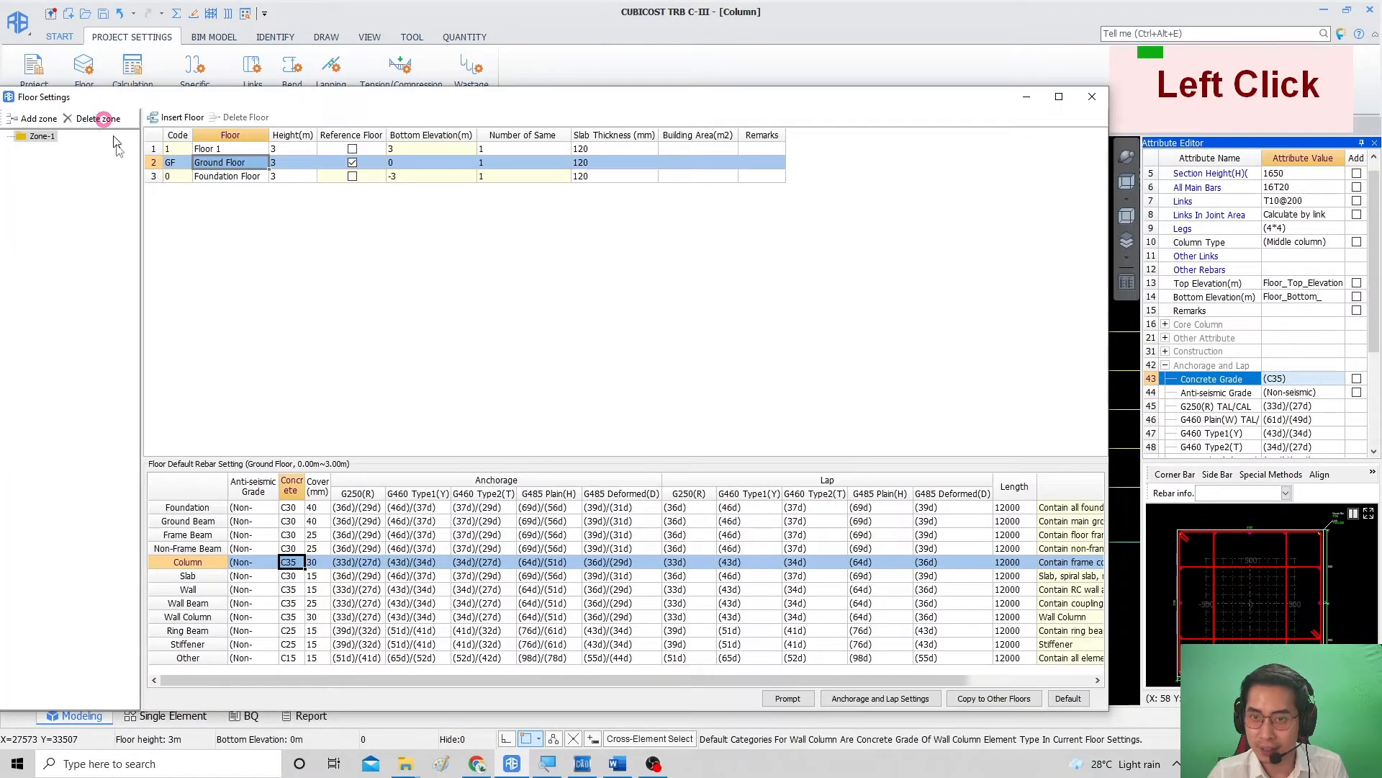
left_click_drag(183, 98, 238, 98)
left_click(221, 165)
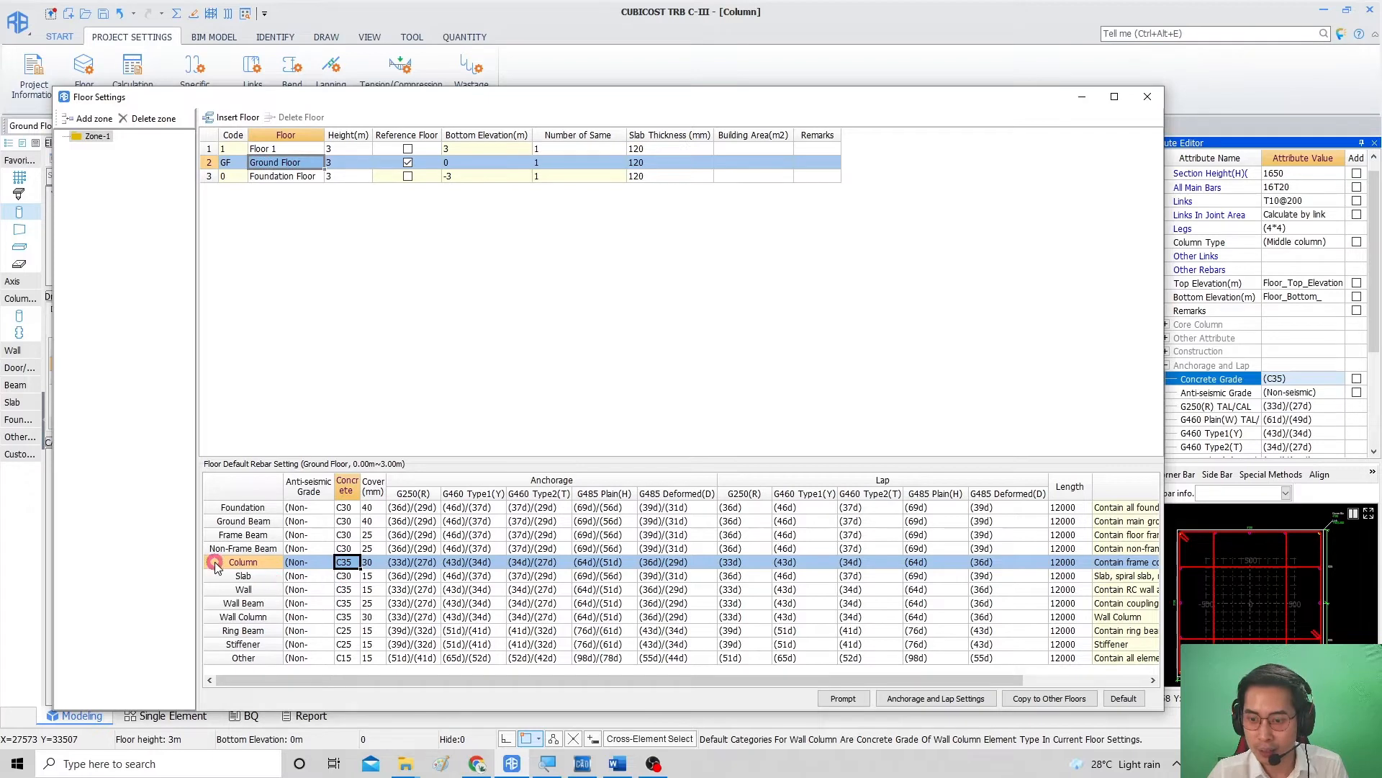
left_click(376, 560)
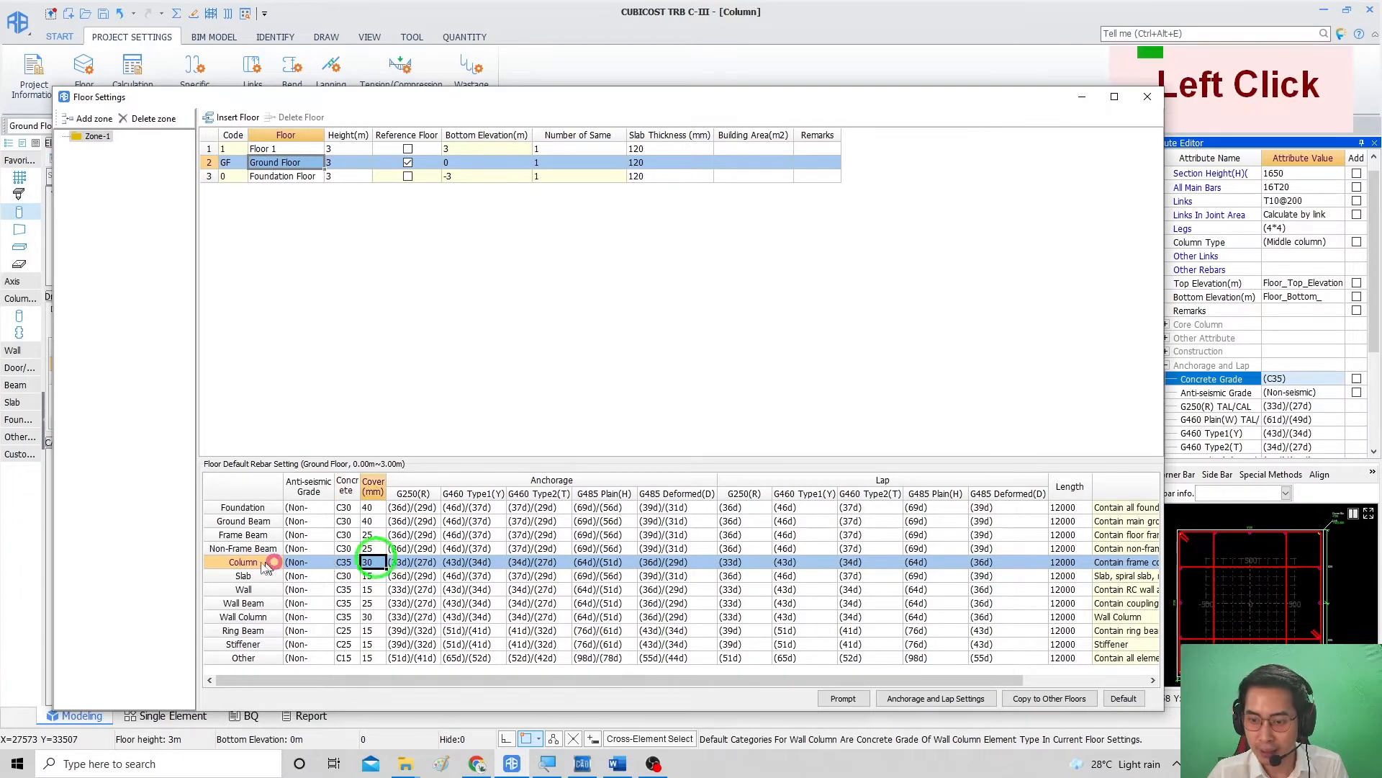
left_click(346, 563)
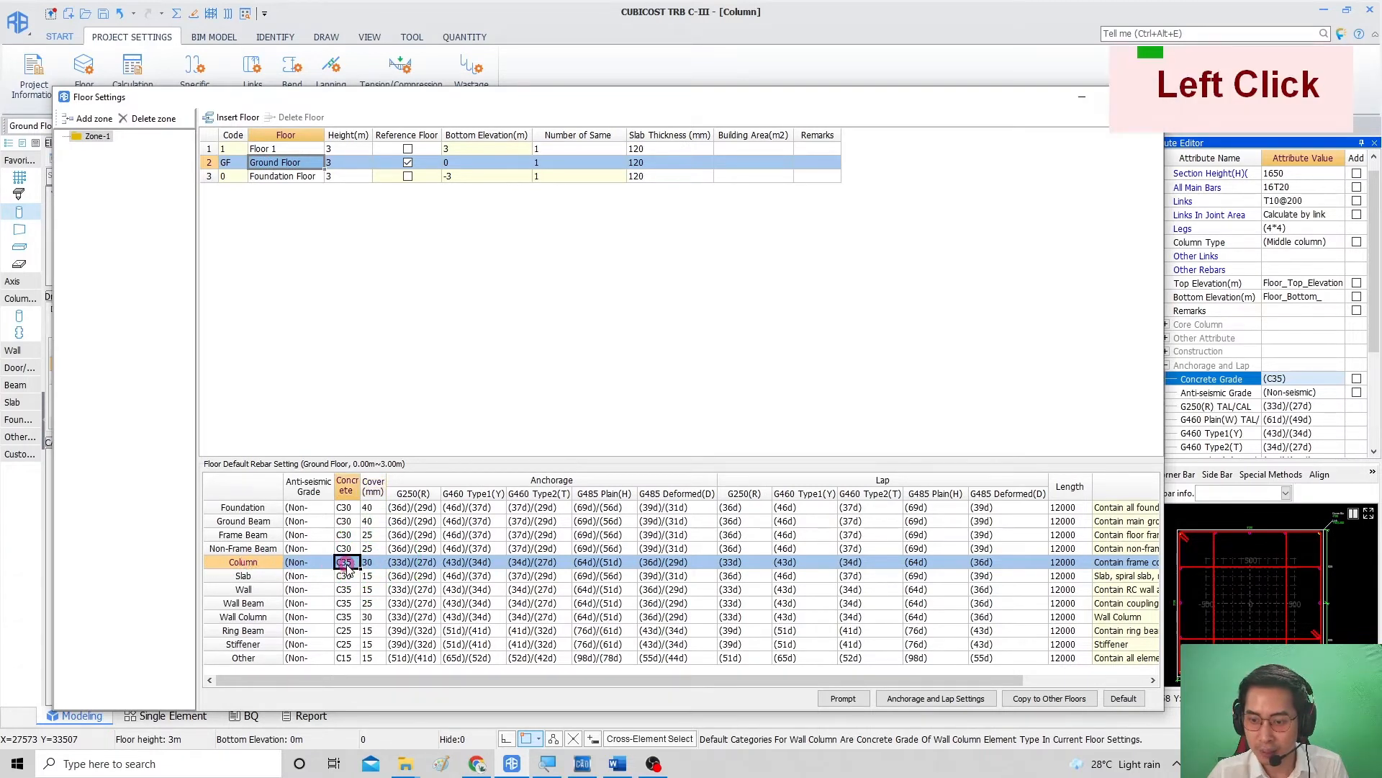
Step: Widen the Concrete Grade column, review the grade options available for Column, and close Floor Settings without changing the grade
double_click(360, 479)
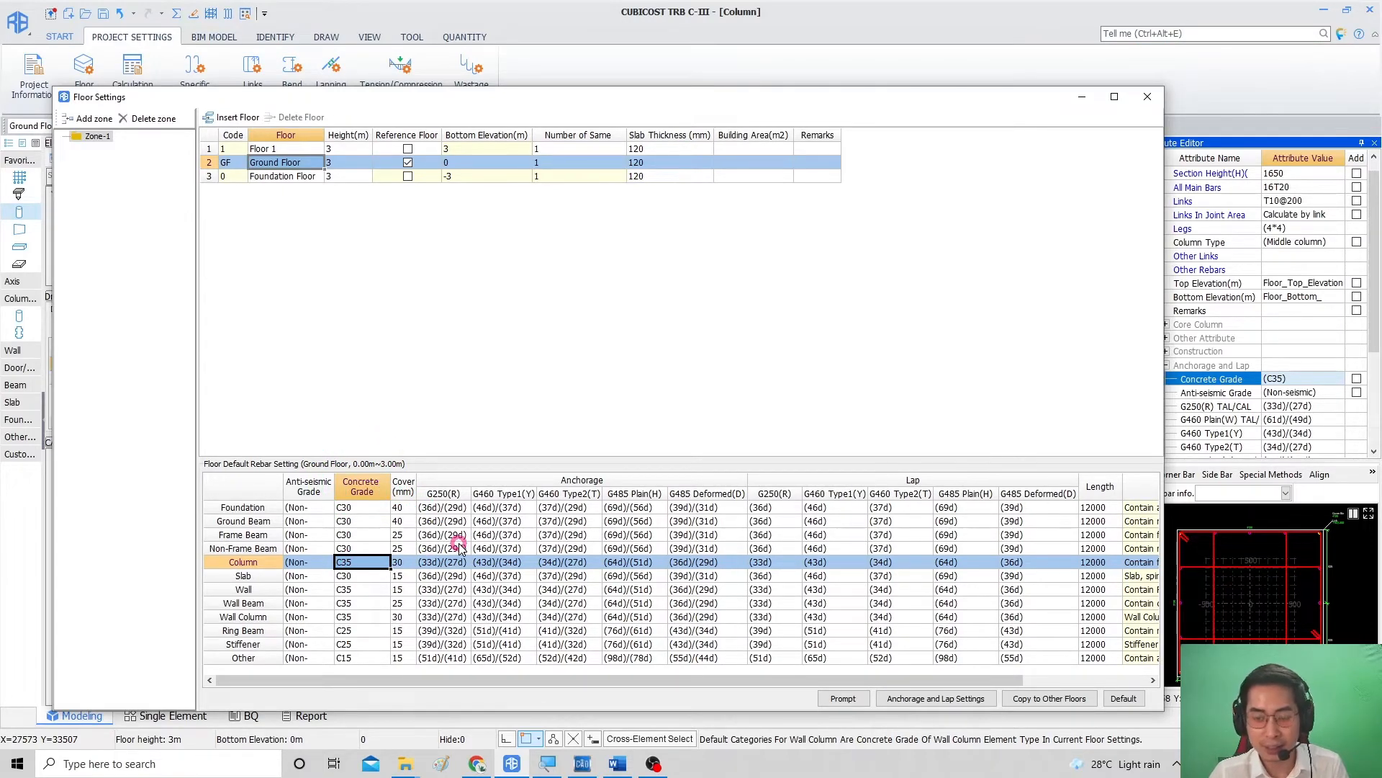
double_click(374, 568)
left_click(382, 562)
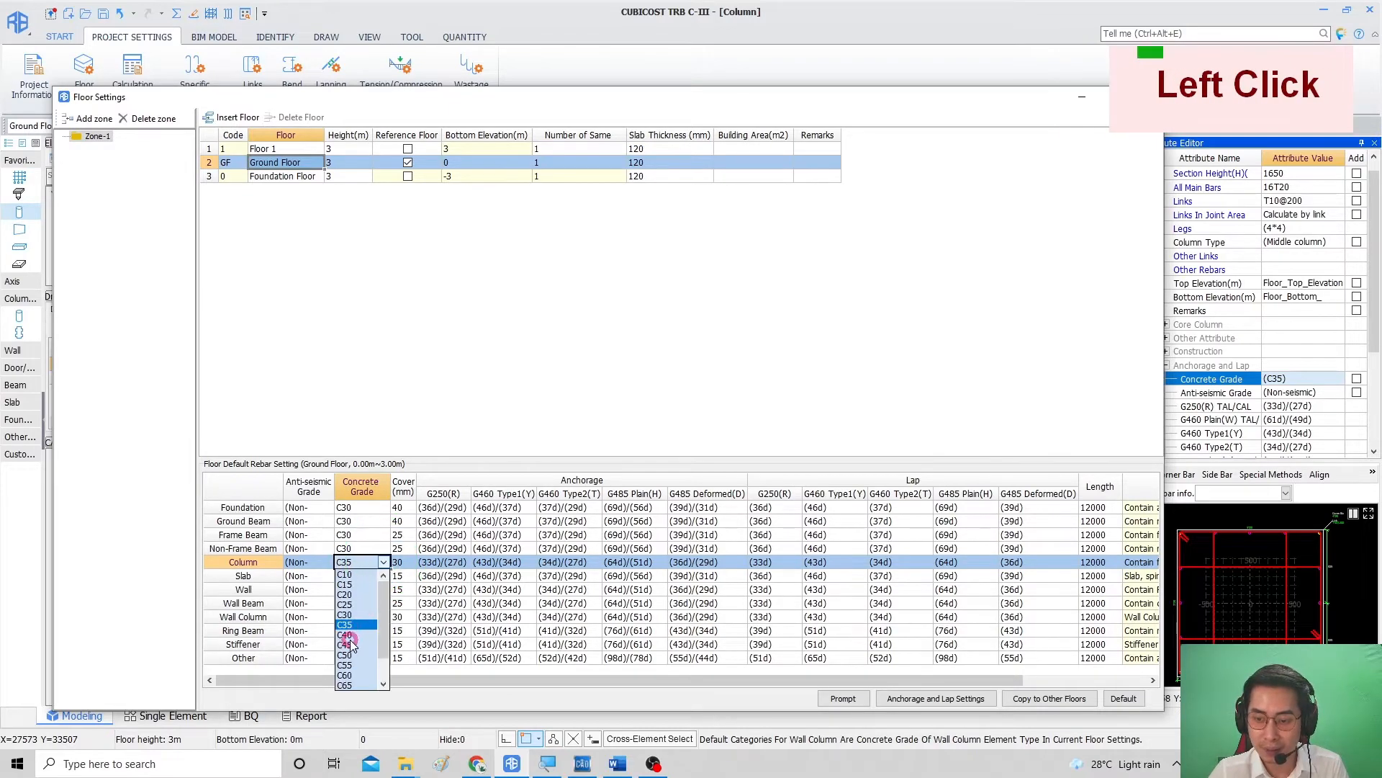
left_click_drag(1005, 105, 982, 106)
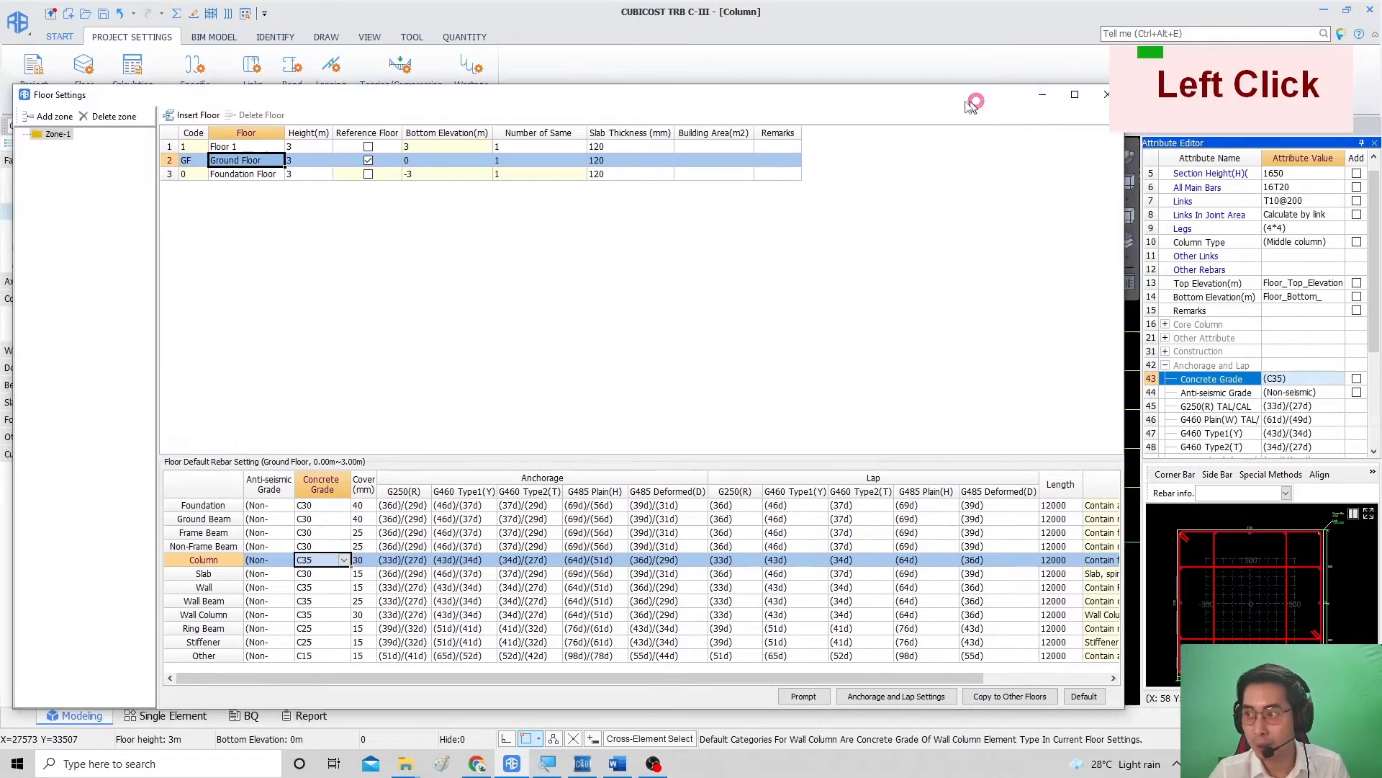
left_click_drag(1003, 103, 982, 101)
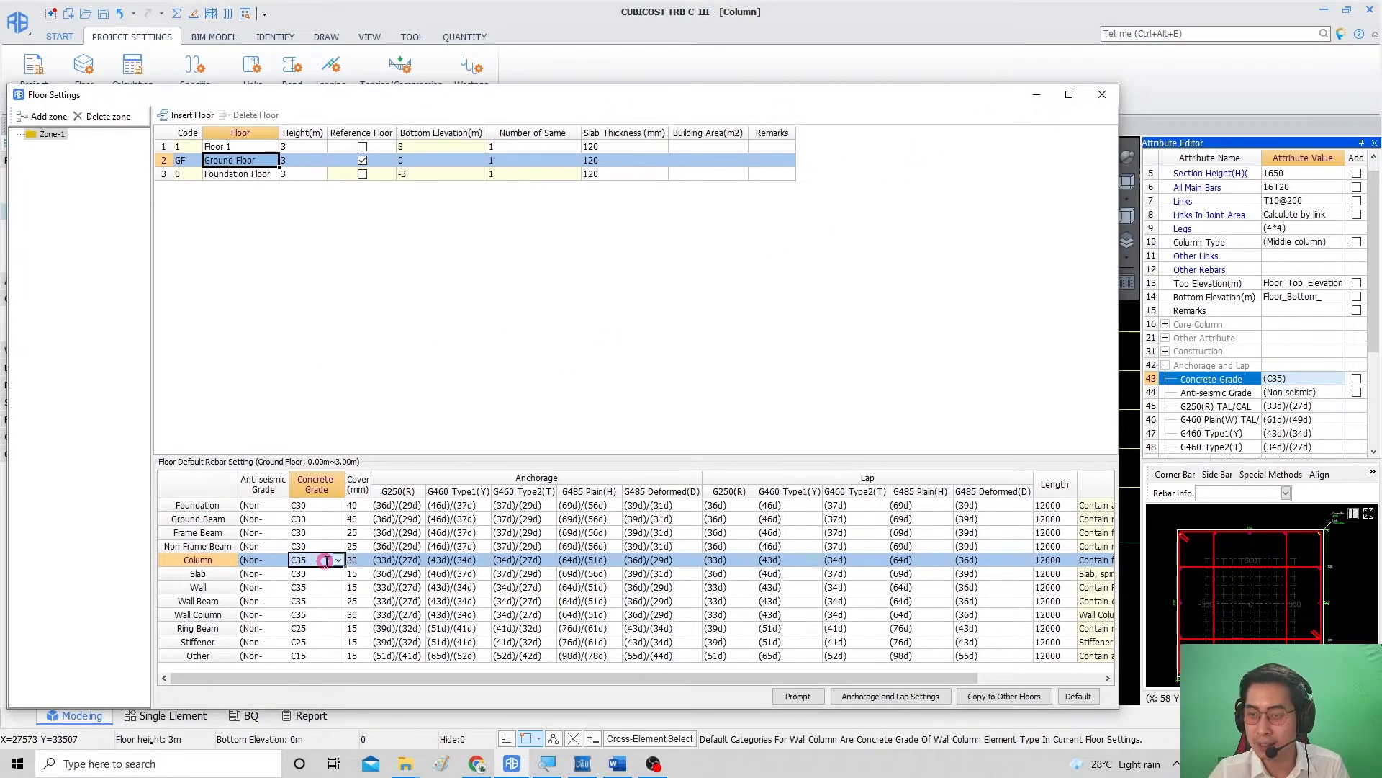
left_click(1102, 94)
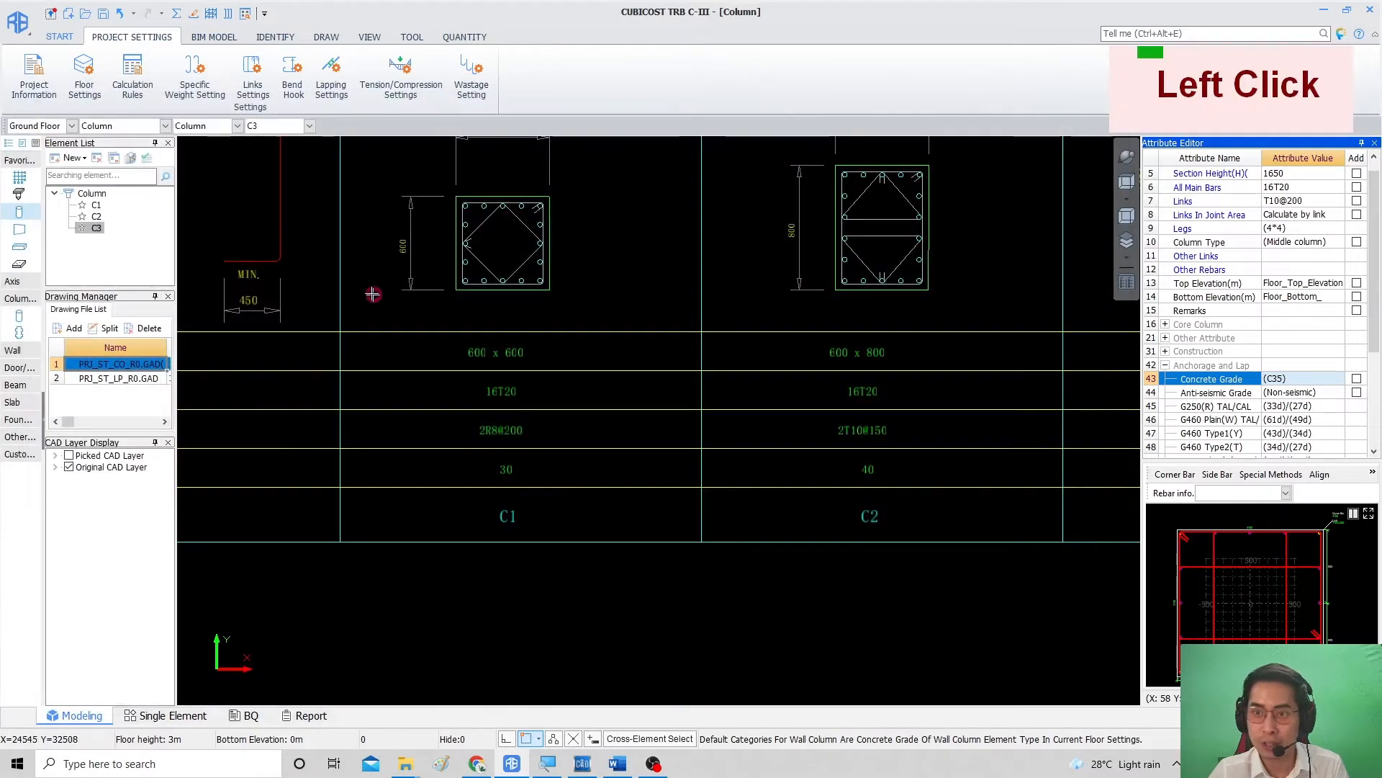
Step: Set the Concrete Grade of column element C1 to C30 in its Anchorage and Lap attributes
left_click(326, 36)
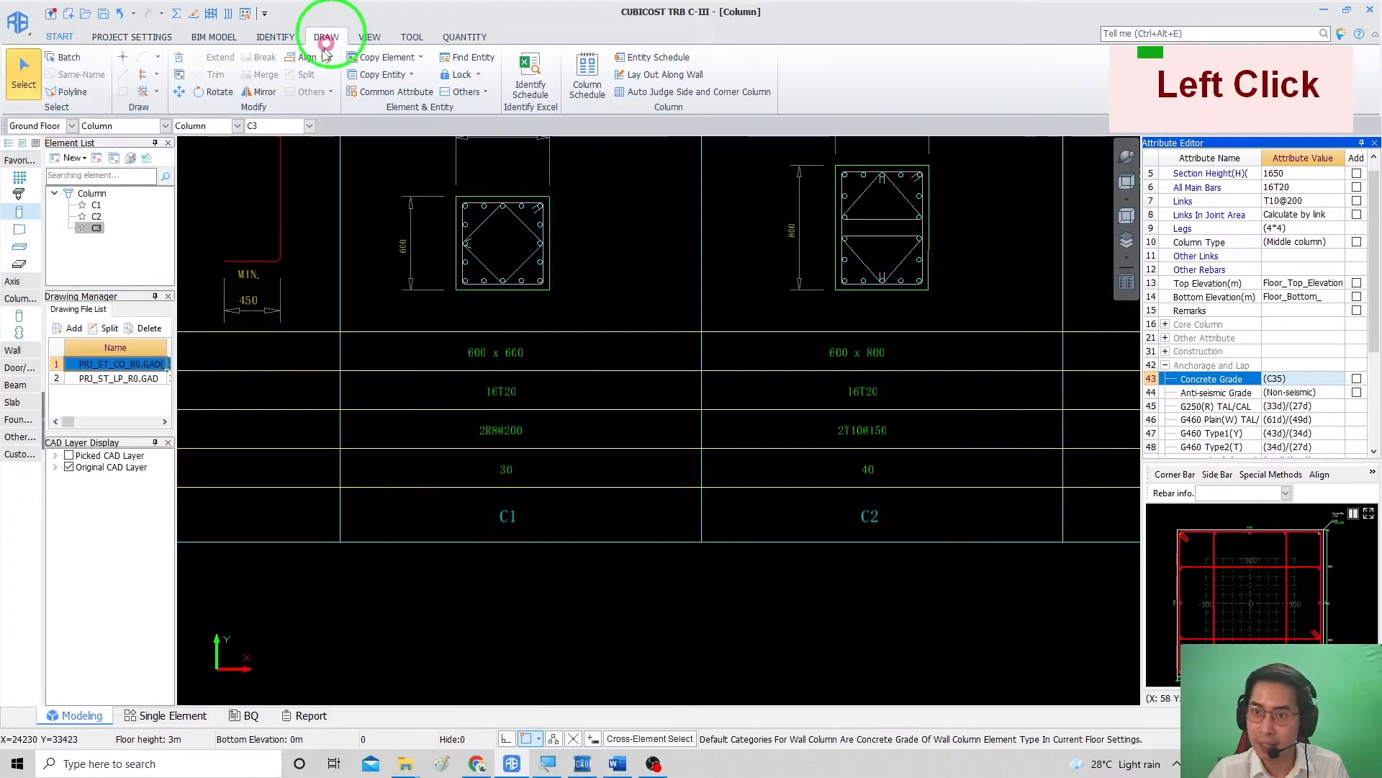
left_click(96, 206)
right_click(666, 436)
mouse_move(763, 435)
middle_mouse_down()
mouse_move(691, 432)
mouse_move(702, 413)
middle_mouse_up()
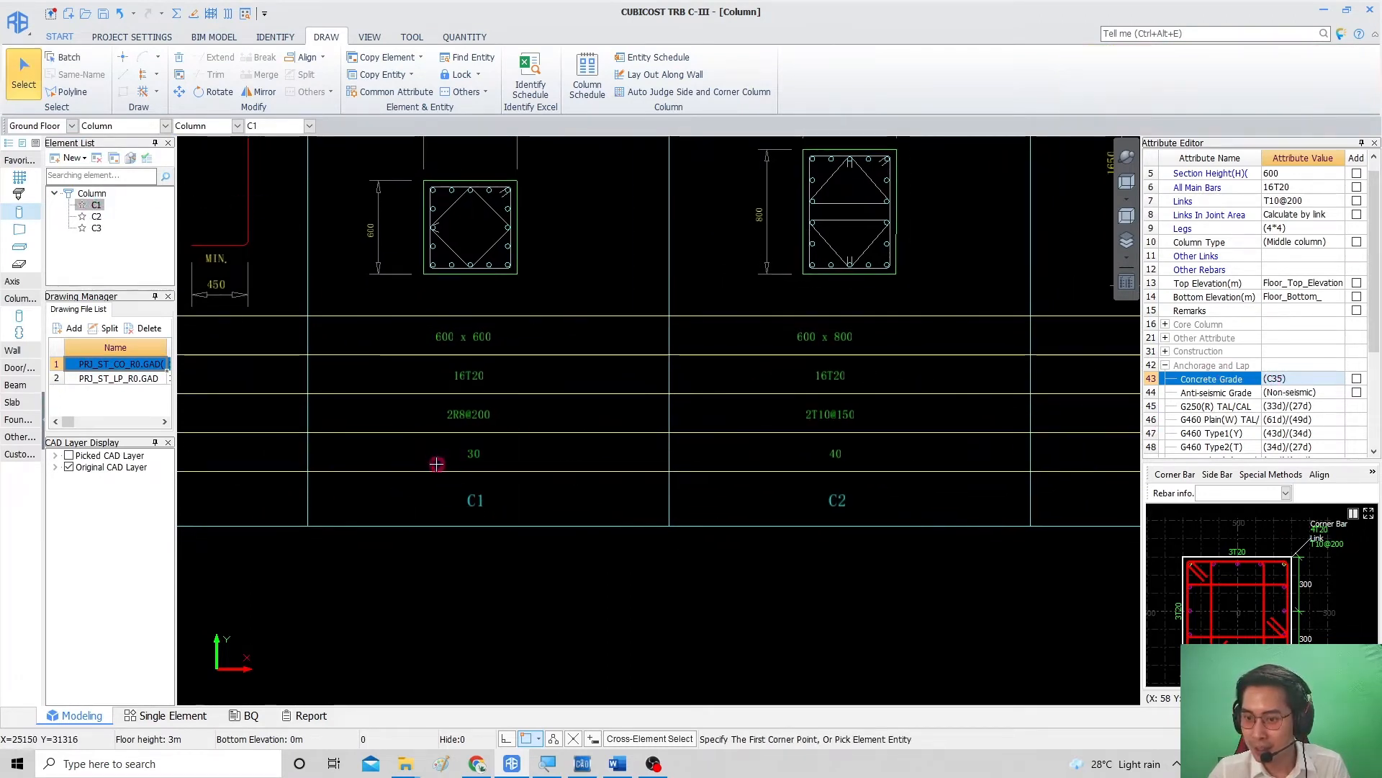
mouse_move(437, 464)
middle_mouse_down()
mouse_move(595, 488)
mouse_move(489, 493)
middle_mouse_up()
double_click(1275, 378)
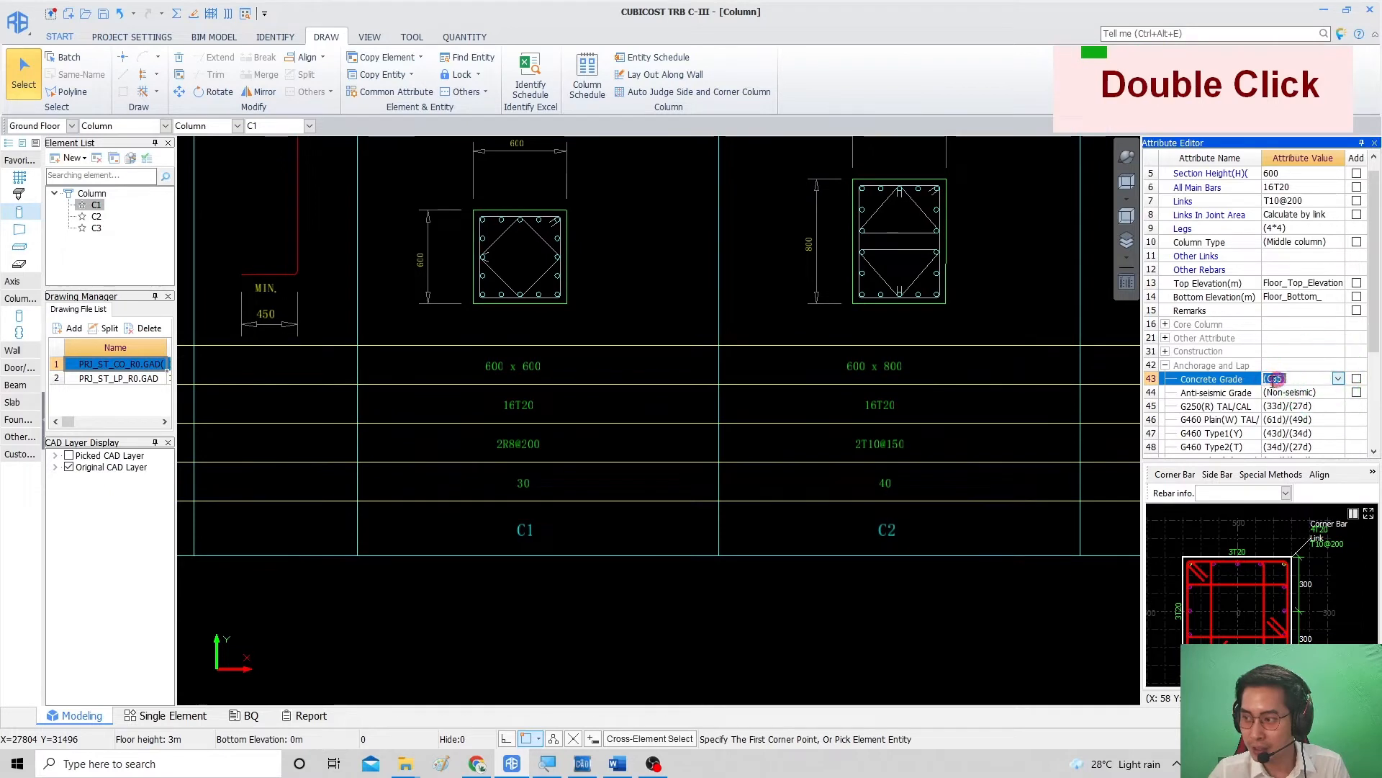
left_click(1339, 379)
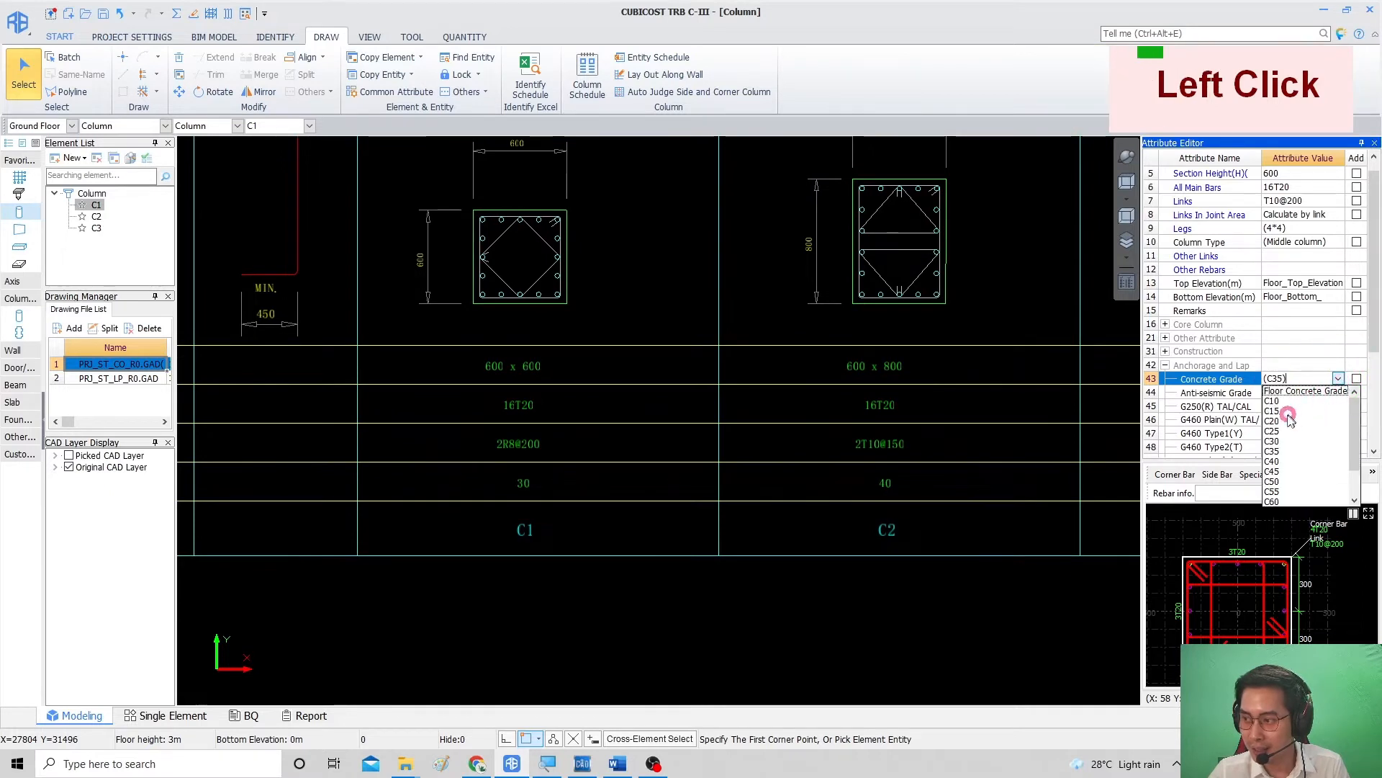
left_click(1273, 441)
middle_click(453, 448)
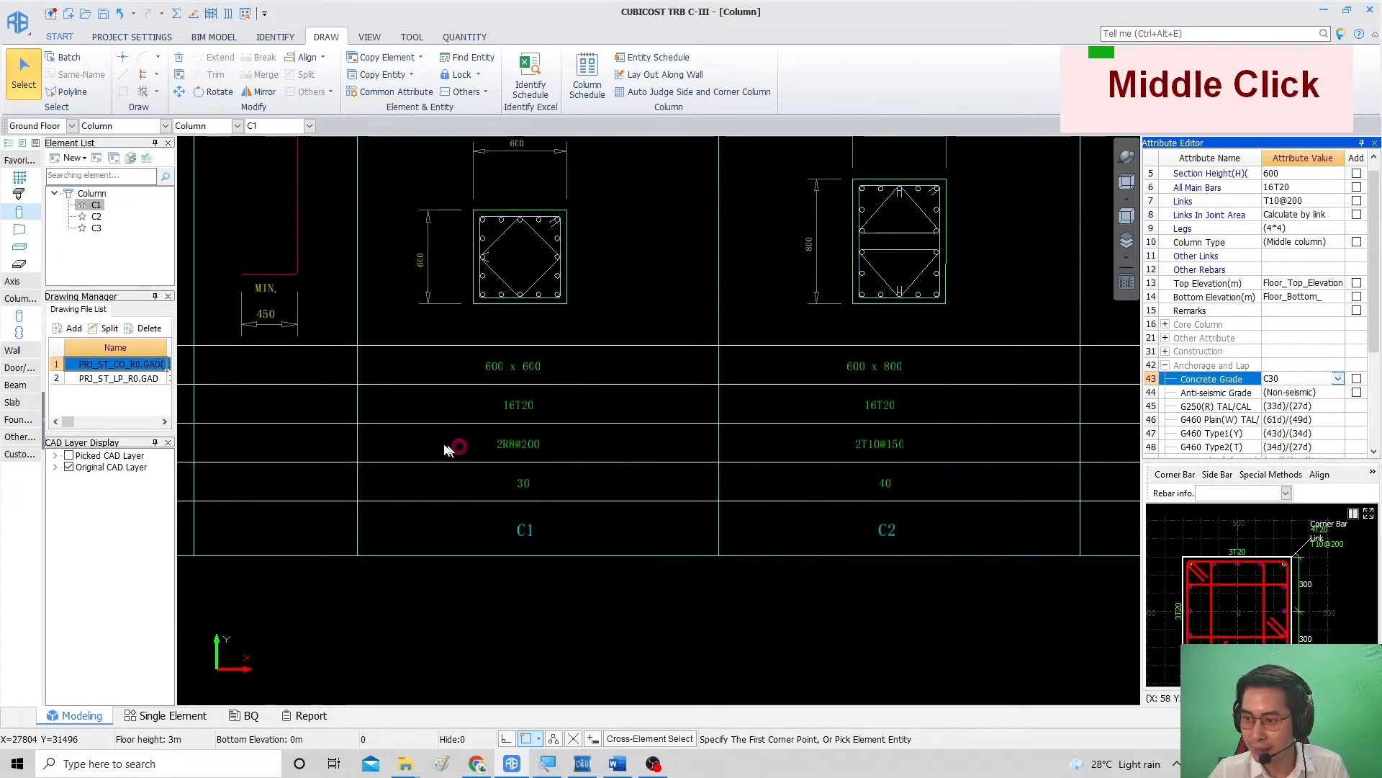
Step: Select column elements C2 and C3 together and open the grade options for their shared Concrete Grade attribute
middle_click_drag(852, 450, 160, 214)
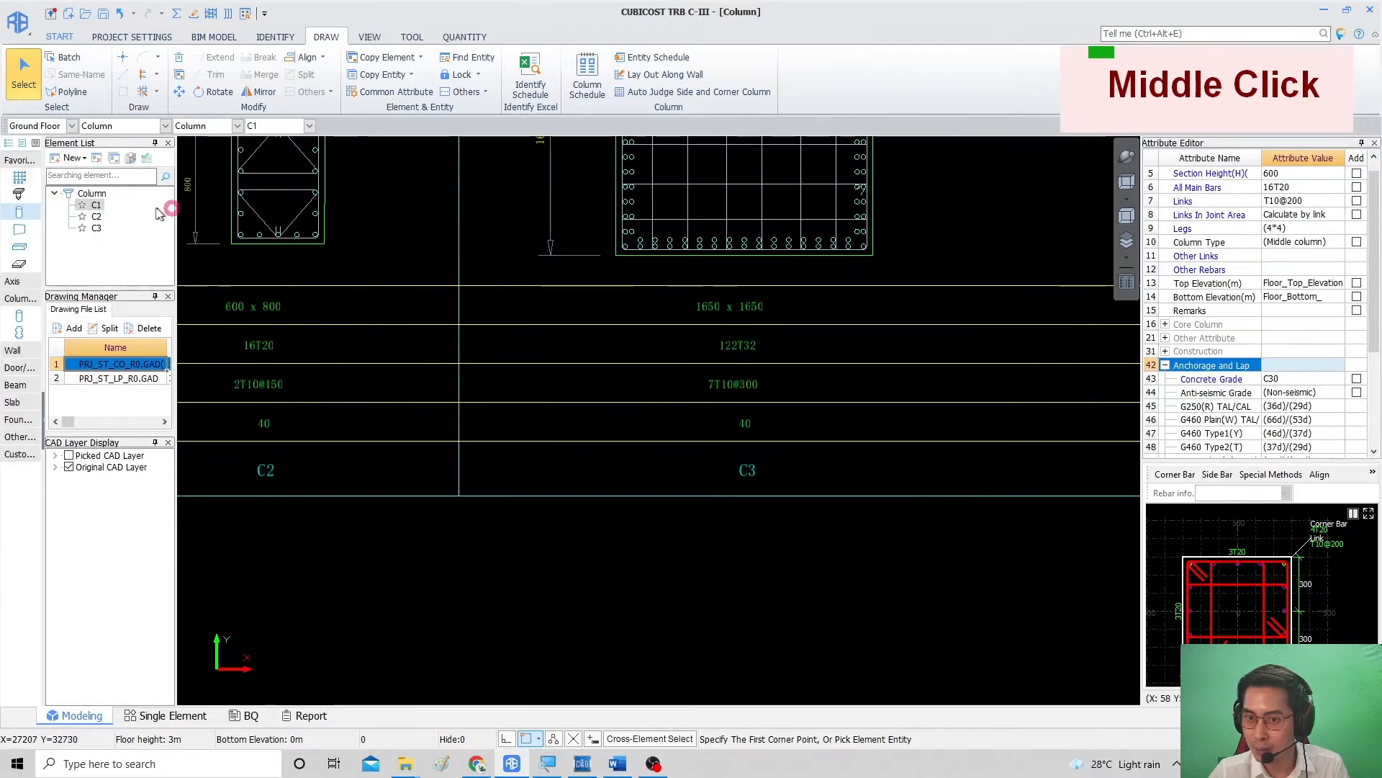
left_click(97, 228)
left_click(97, 216, "shift")
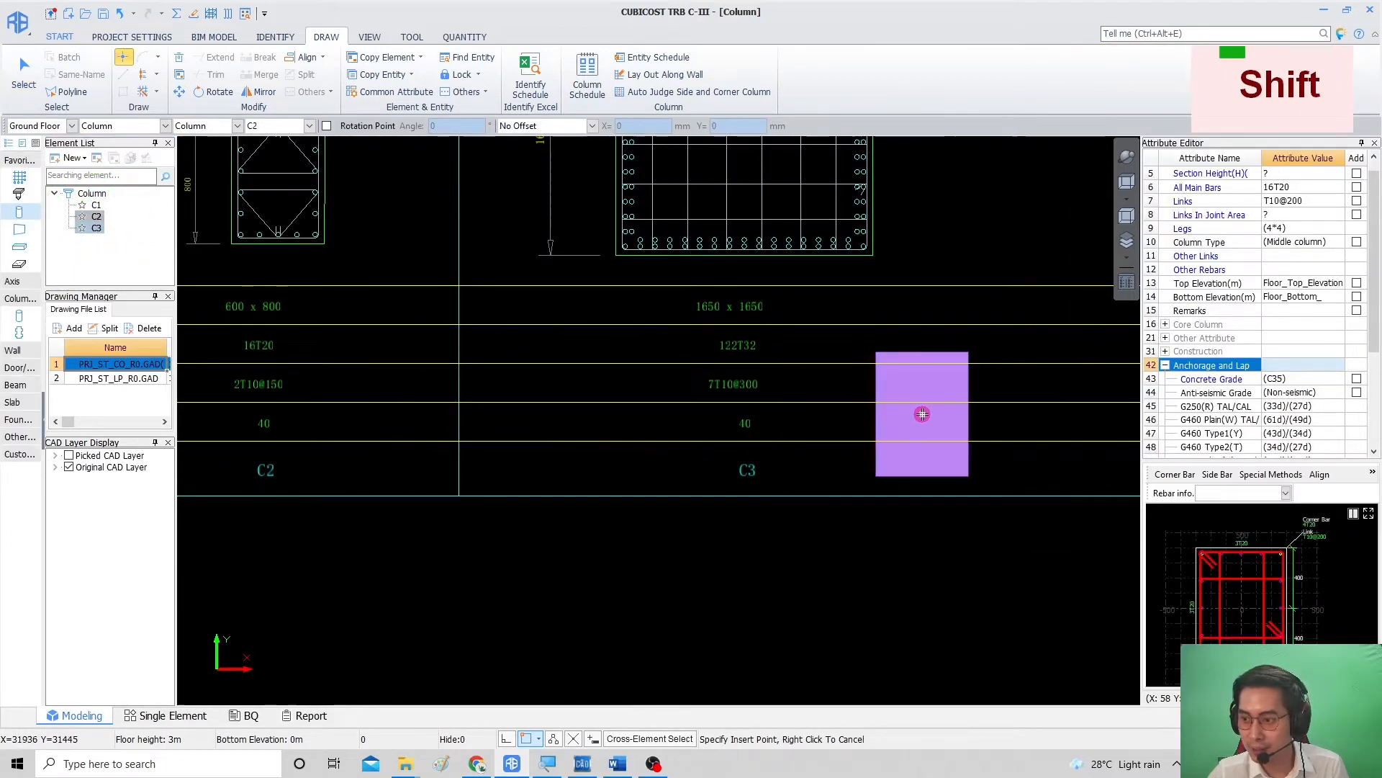
middle_click_drag(923, 414, 782, 434)
middle_click_drag(558, 464, 921, 463)
right_click(805, 514)
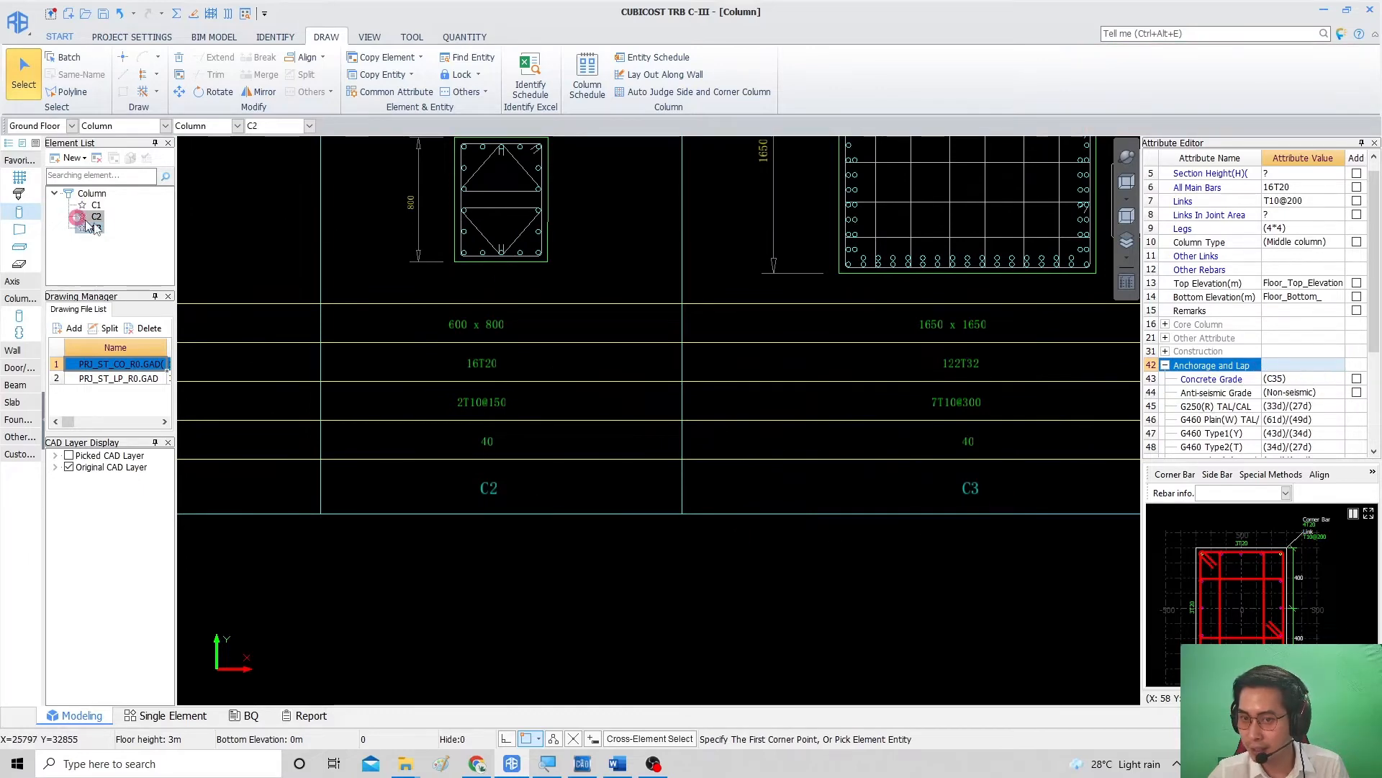
double_click(1321, 379)
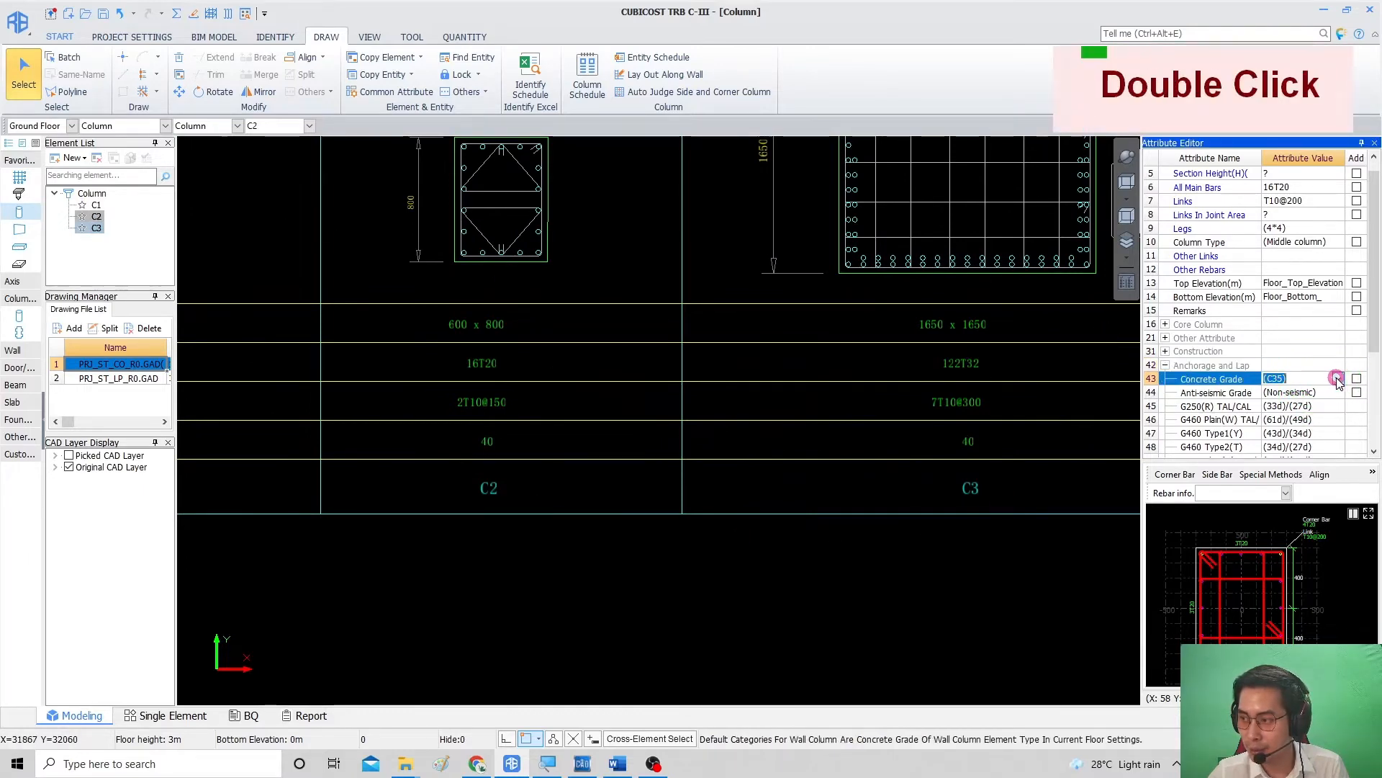
left_click(1337, 378)
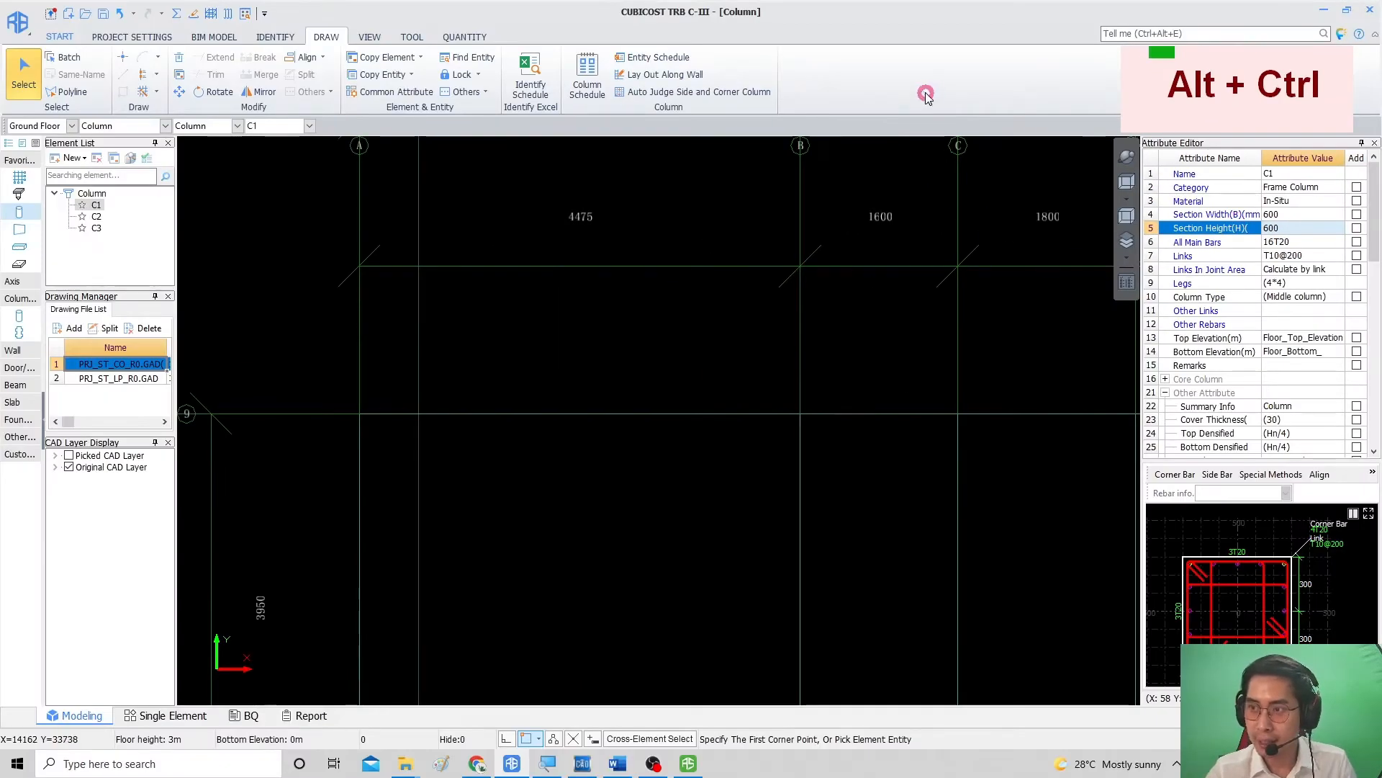
Step: Place a C1 column at the intersection of axes A and 9
left_click(925, 92)
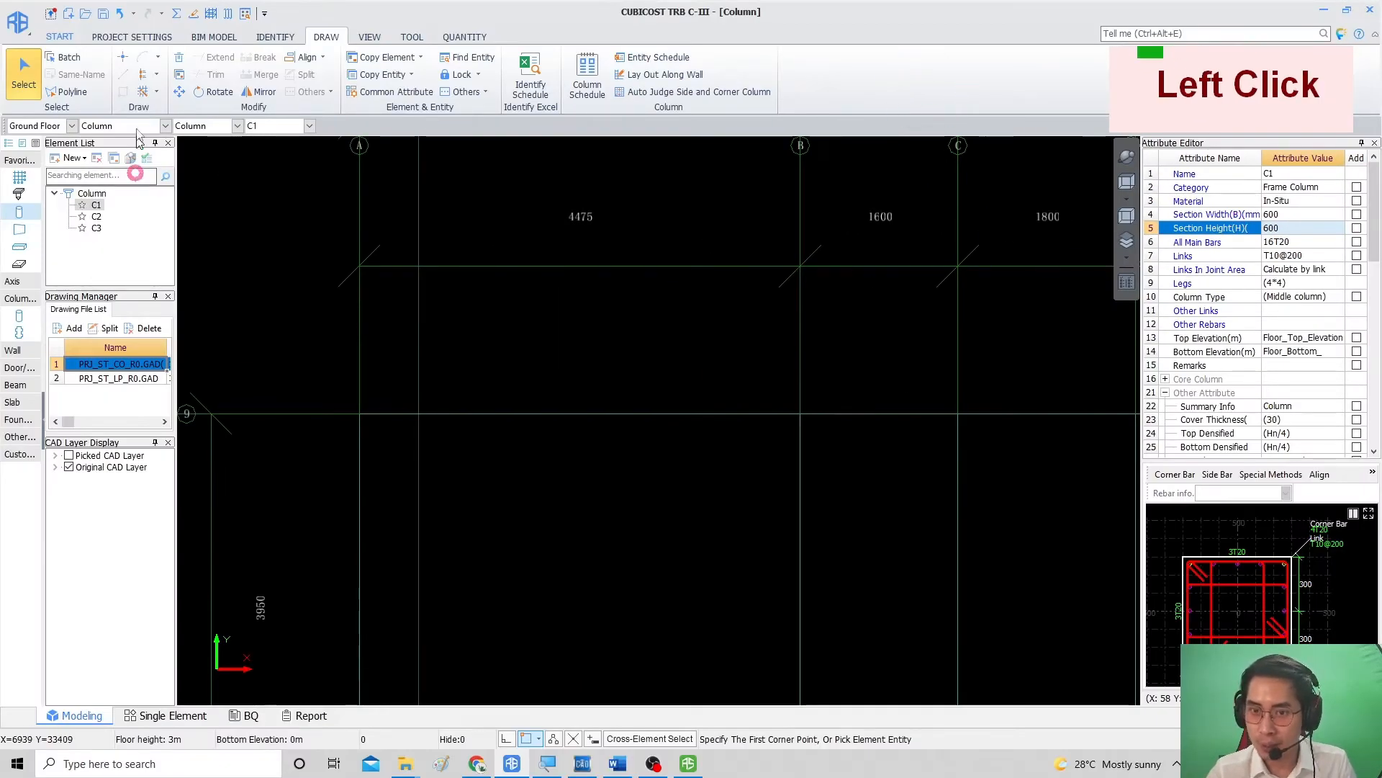
left_click(123, 56)
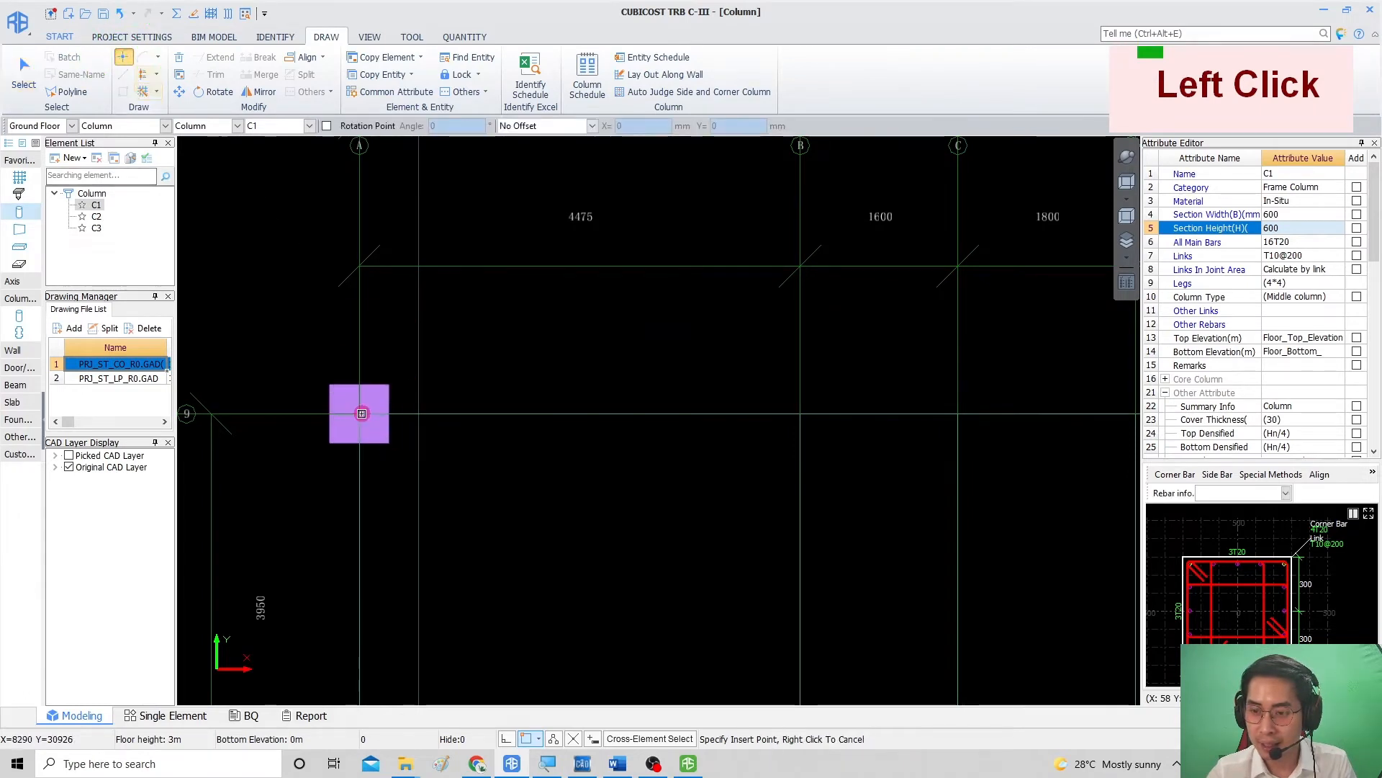
left_click(361, 413)
right_click(663, 441)
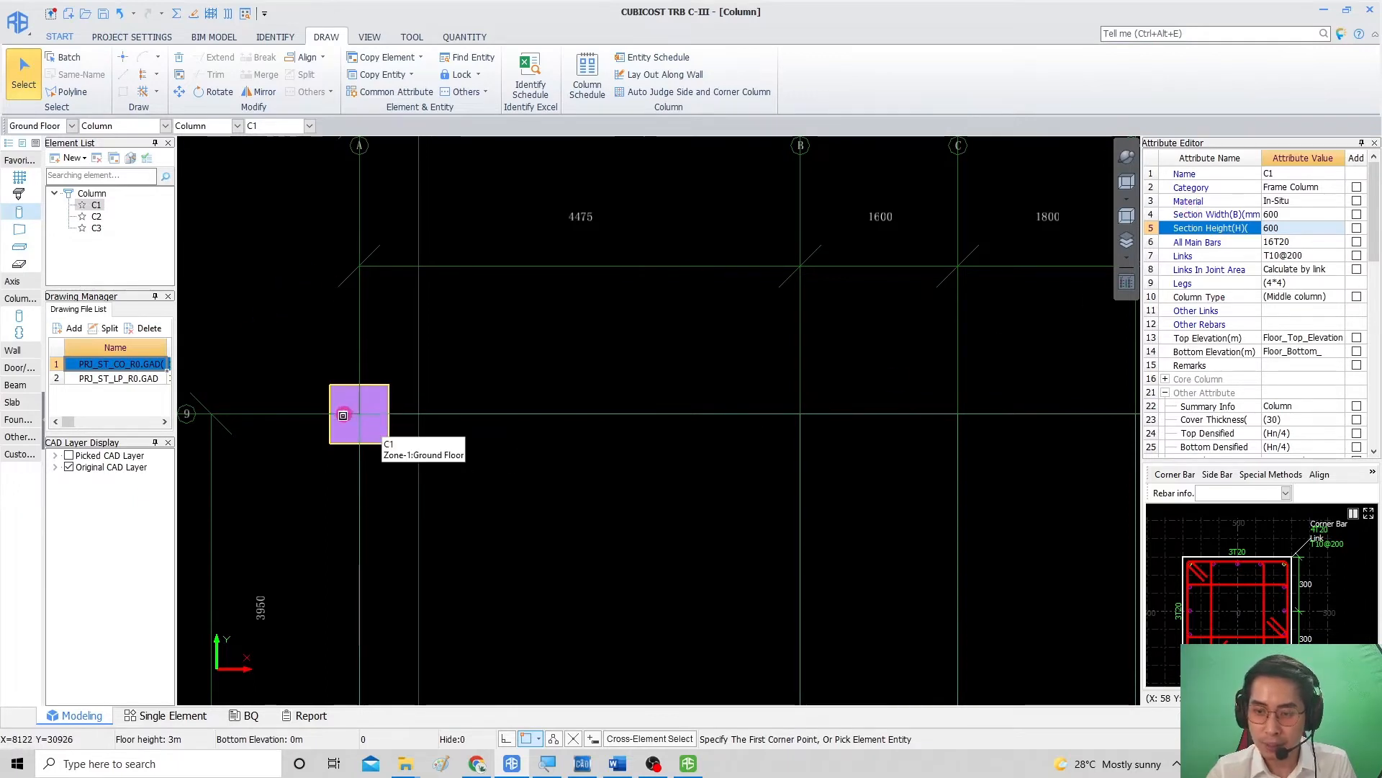
Step: Set the Section Width of the placed C1 column at axes A and 9 to 1000 mm and deselect it
left_click(341, 425)
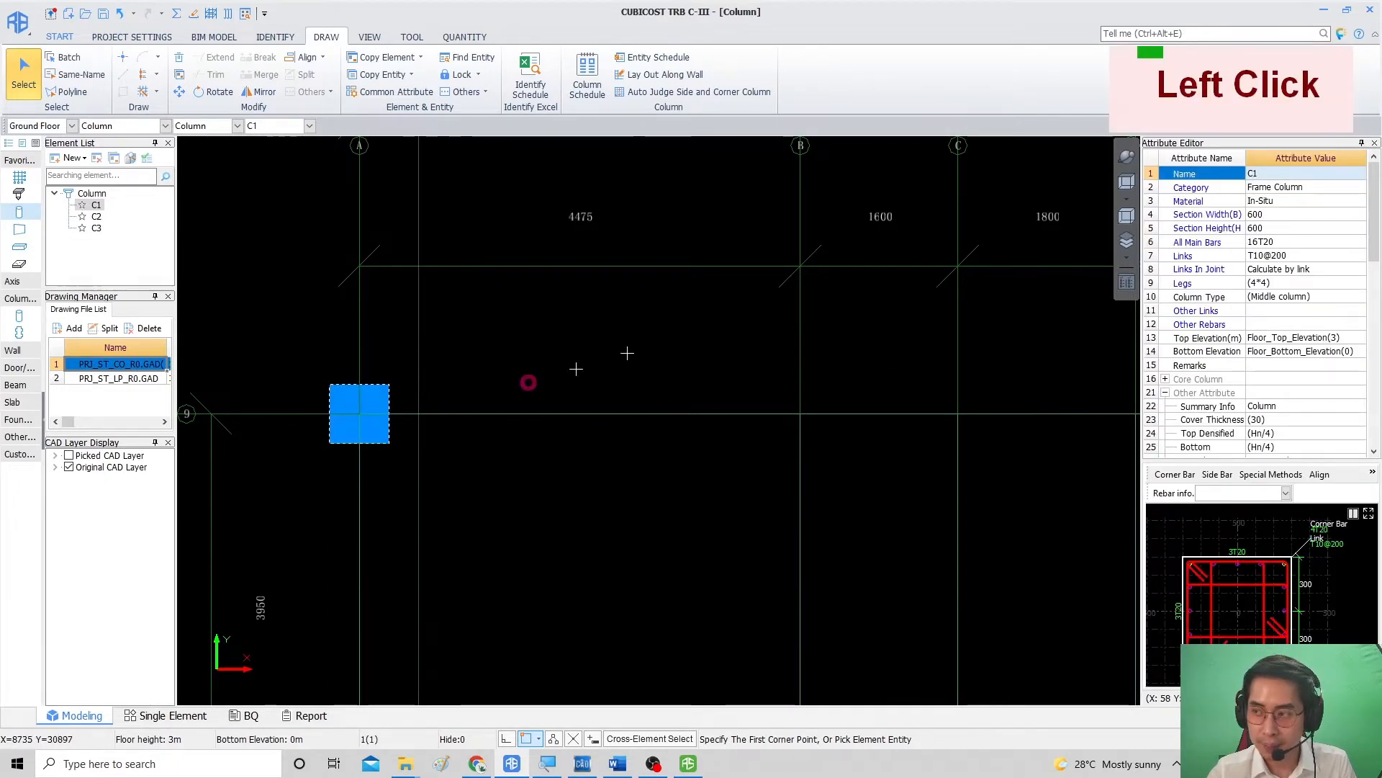
double_click(1267, 217)
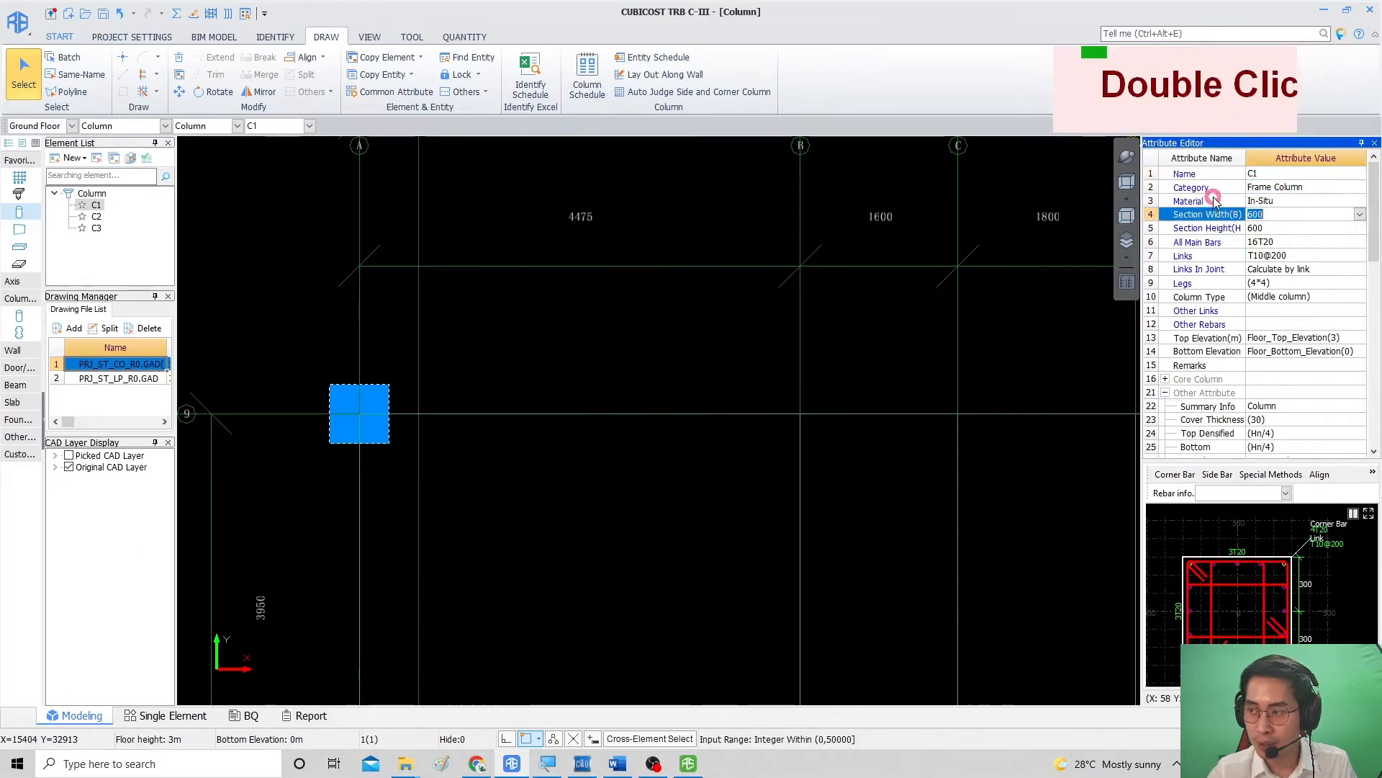
left_click(1213, 212)
double_click(1265, 229)
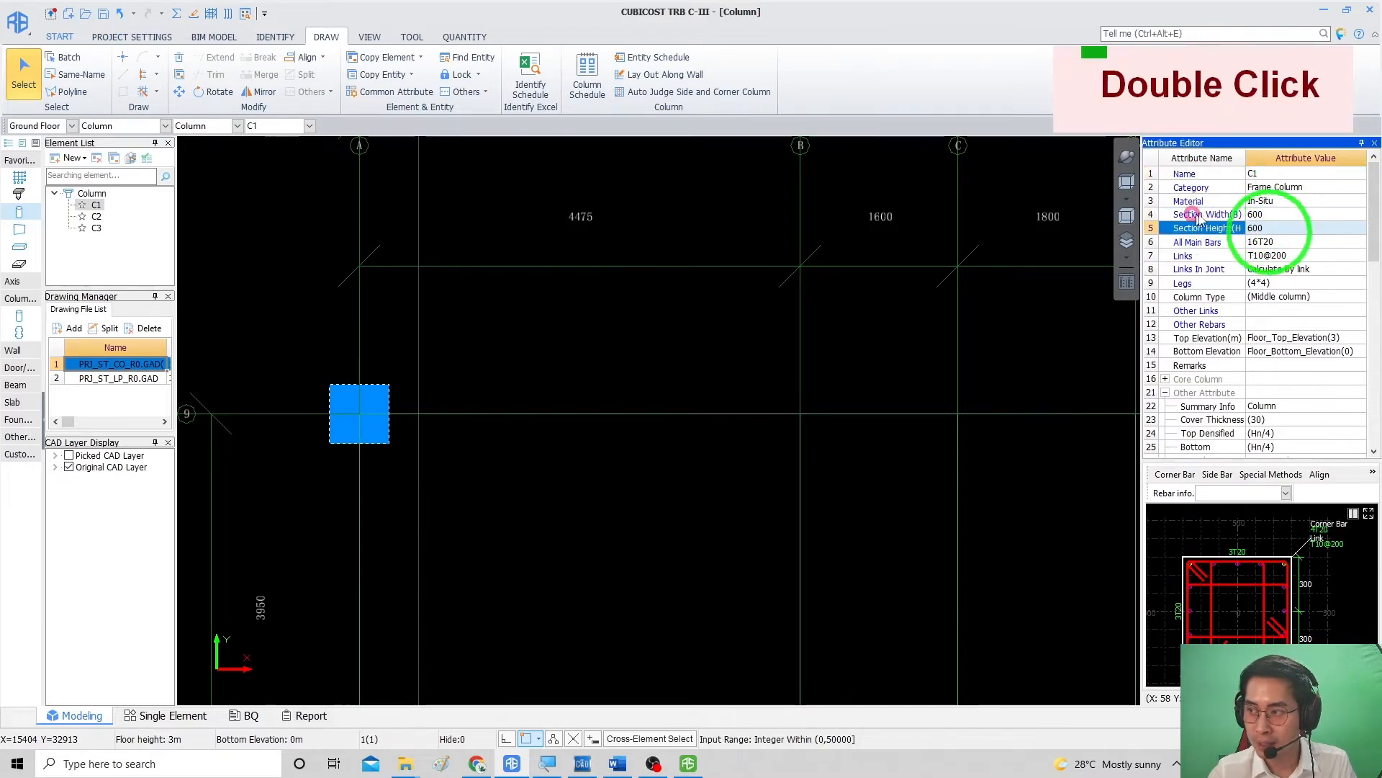
left_click(1203, 209)
double_click(1283, 214)
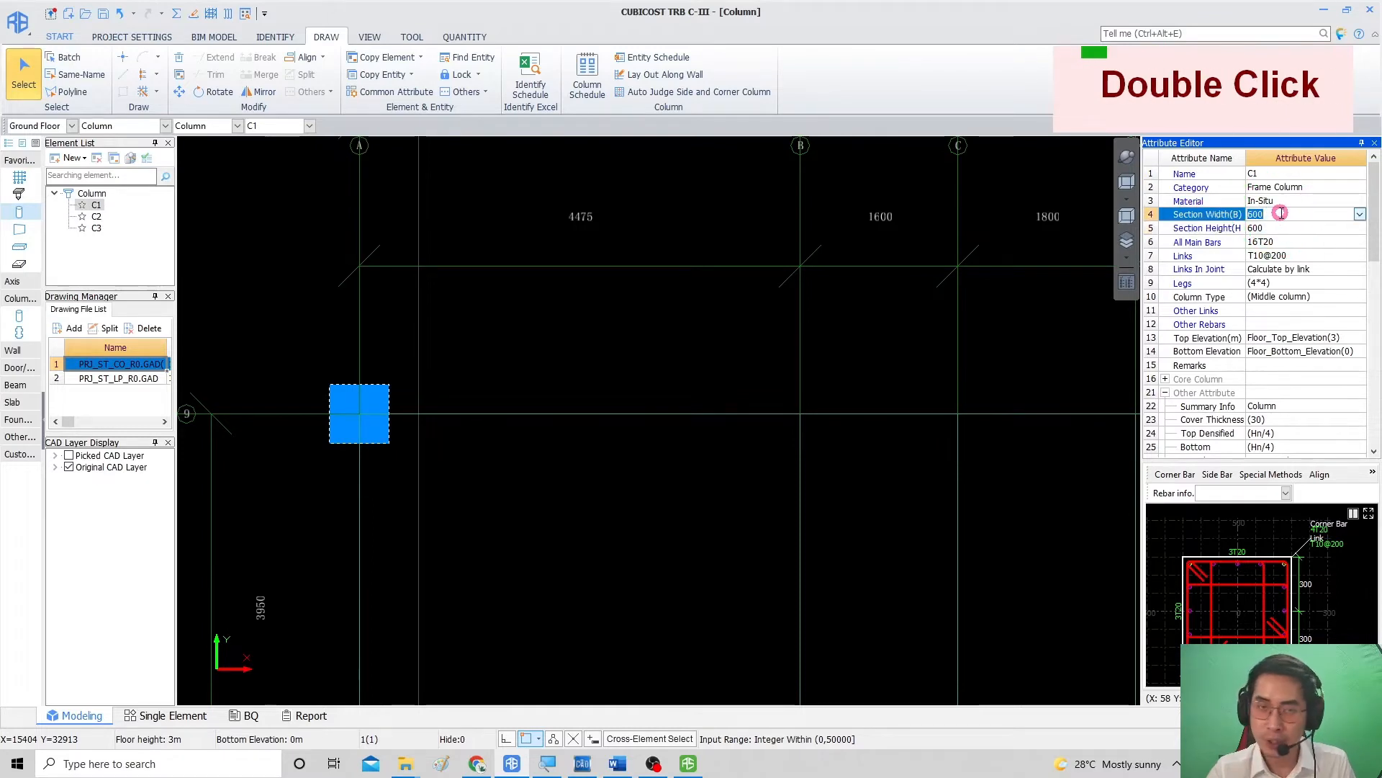
type("1000")
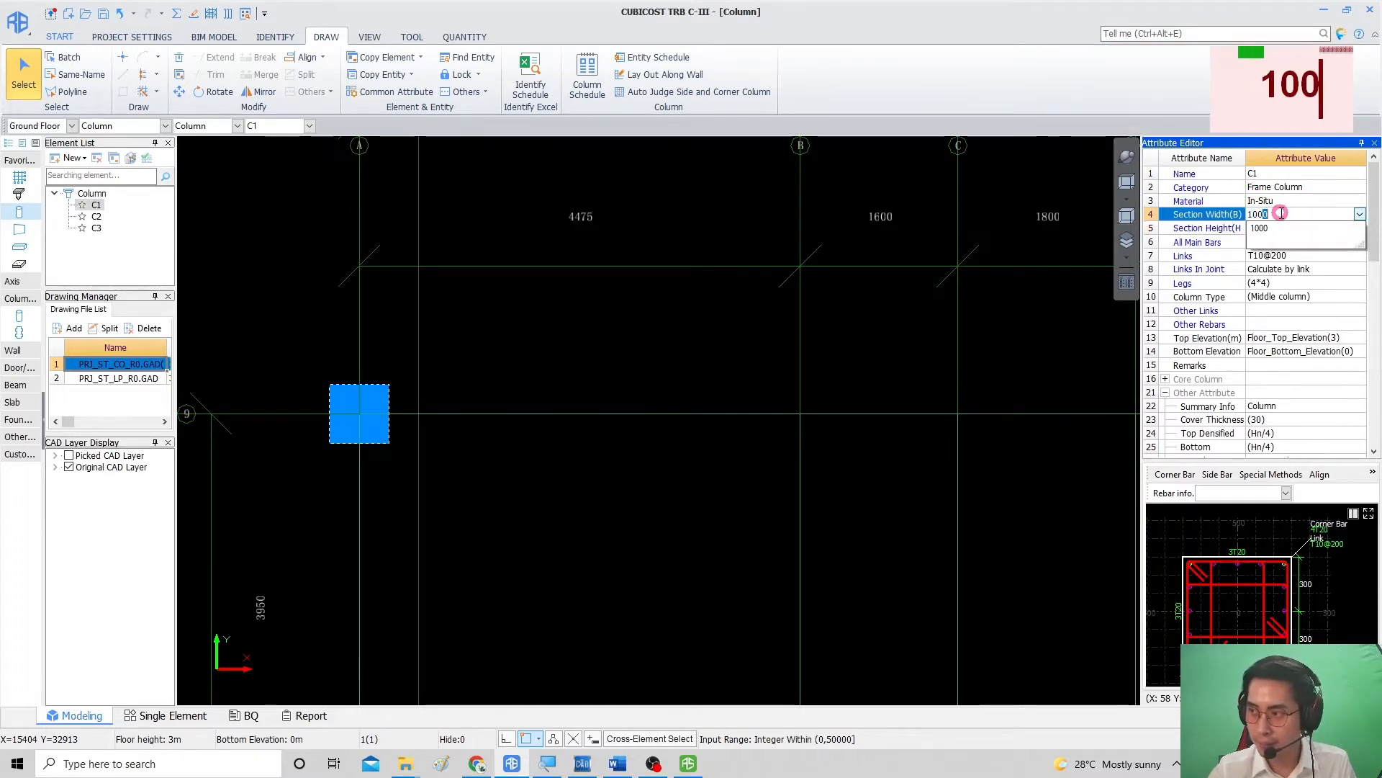
key("Return")
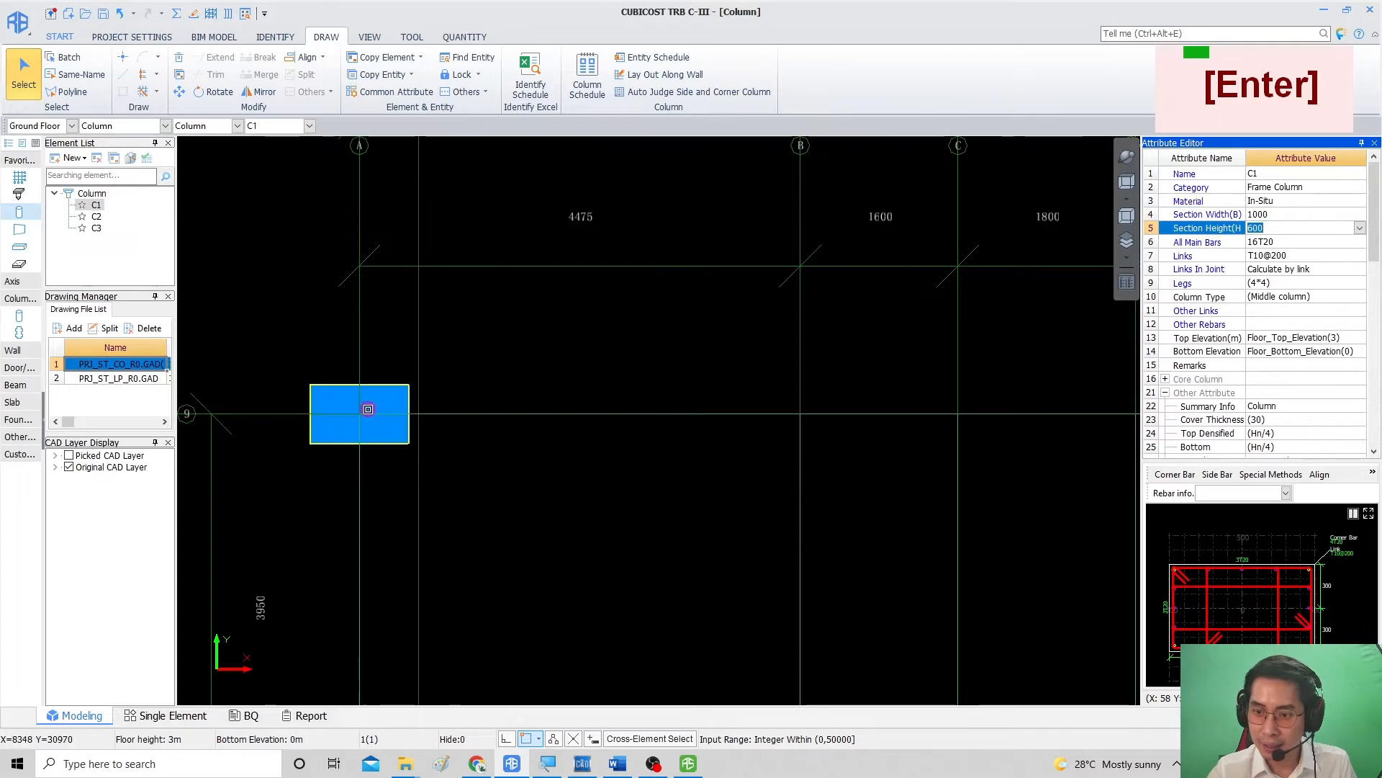
left_click(382, 421)
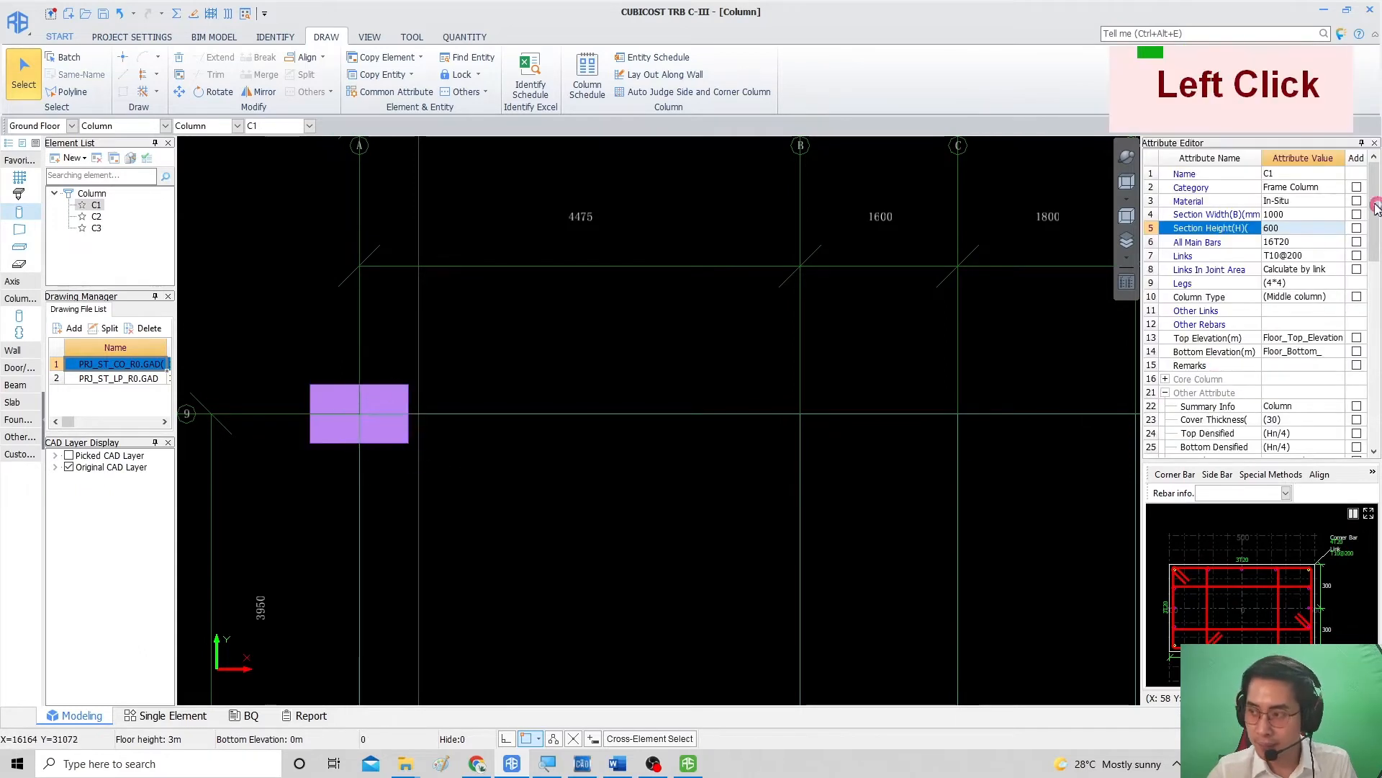
Step: Set the Section Width of element C1 to 600 mm from its entry in the element list
left_click(95, 204)
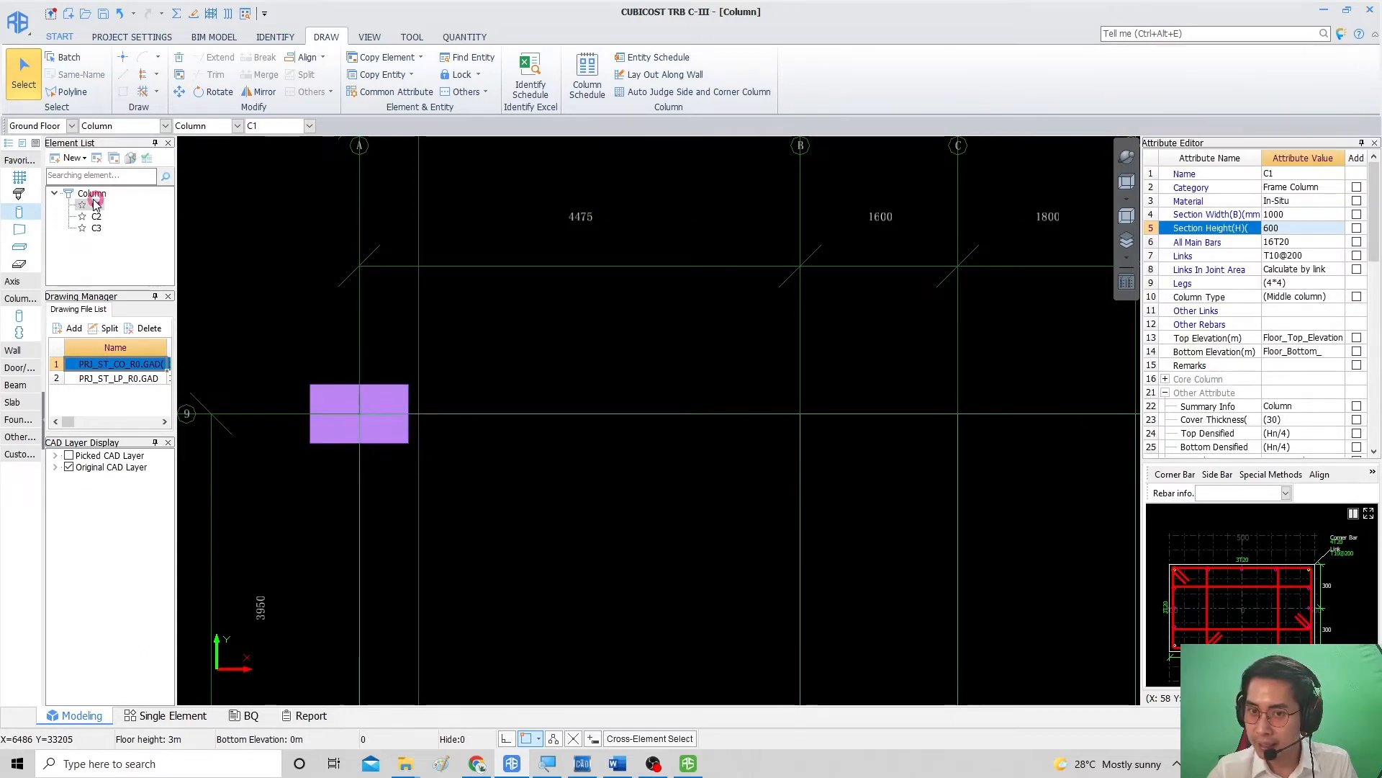
left_click(1287, 215)
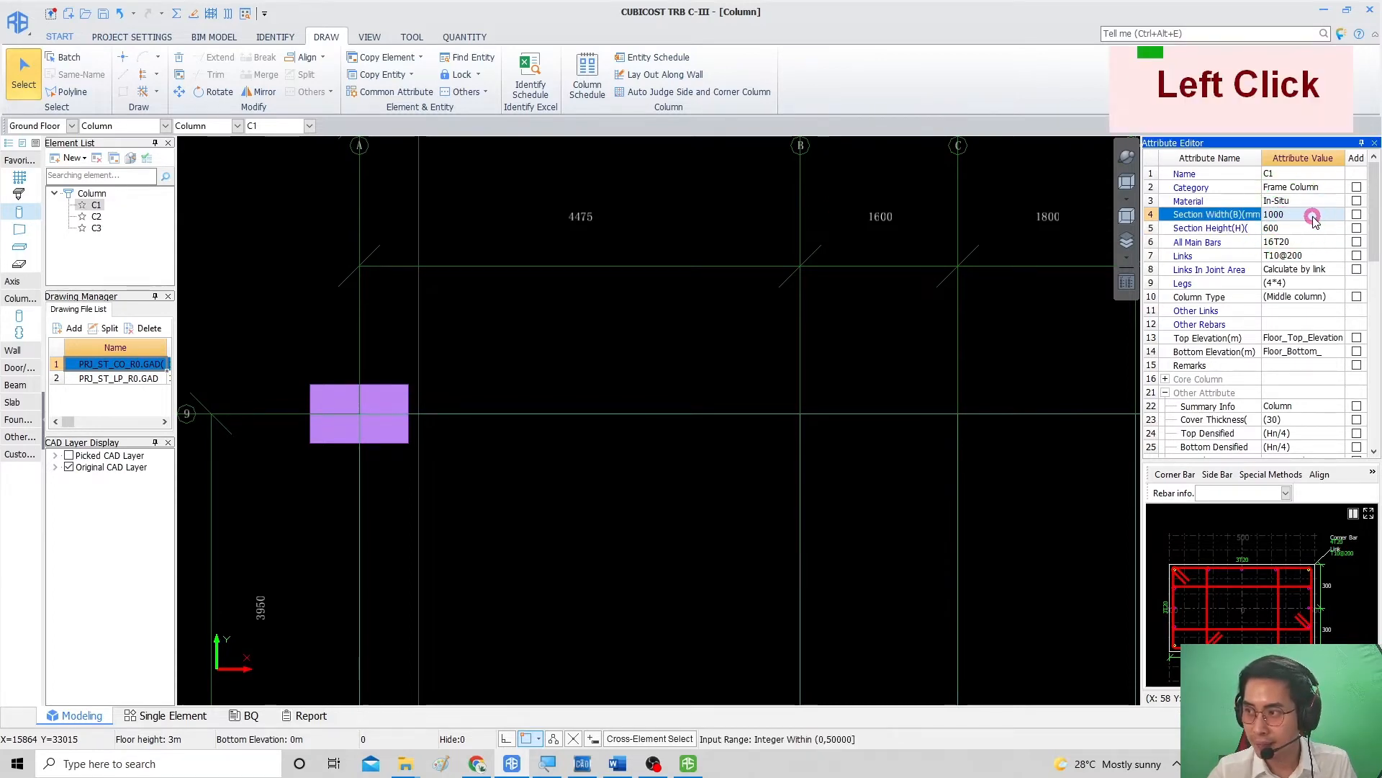
left_click(91, 206)
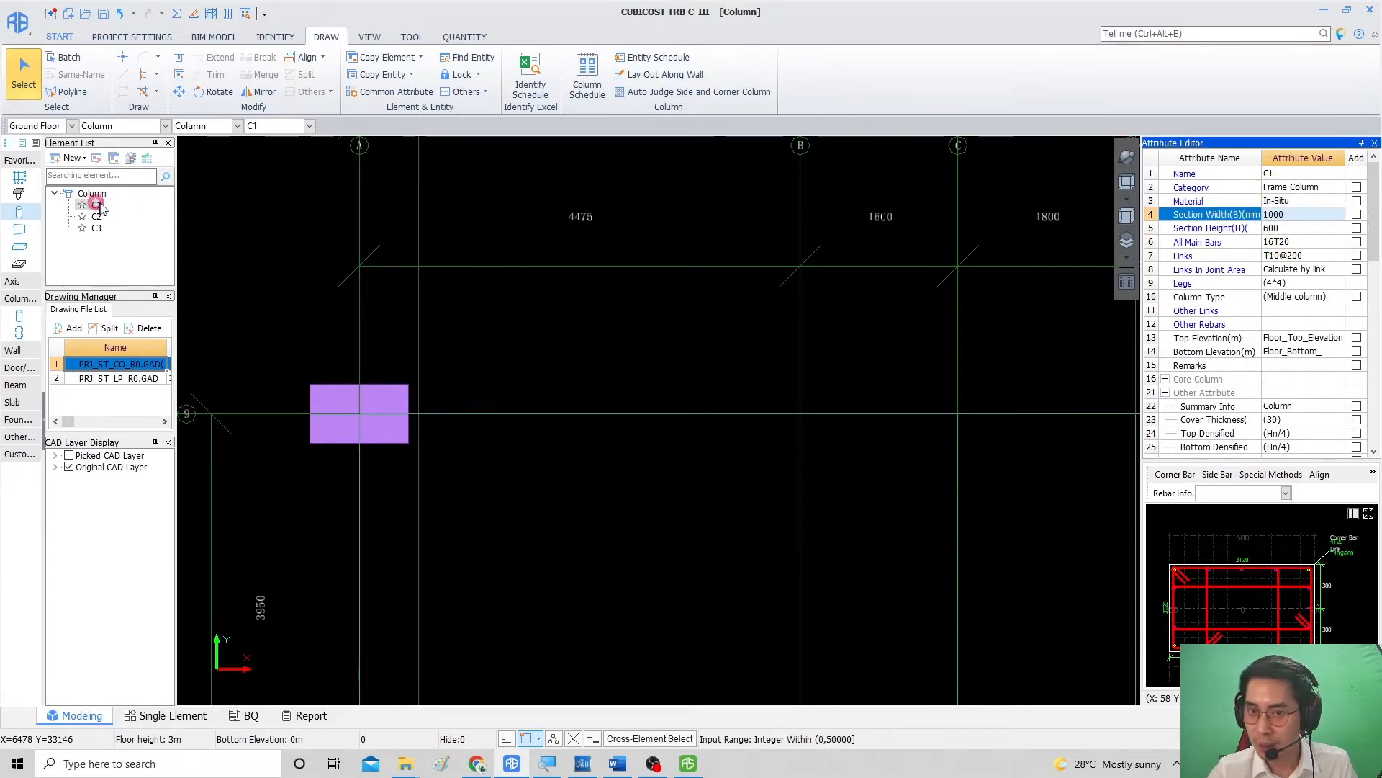
left_click(1296, 214)
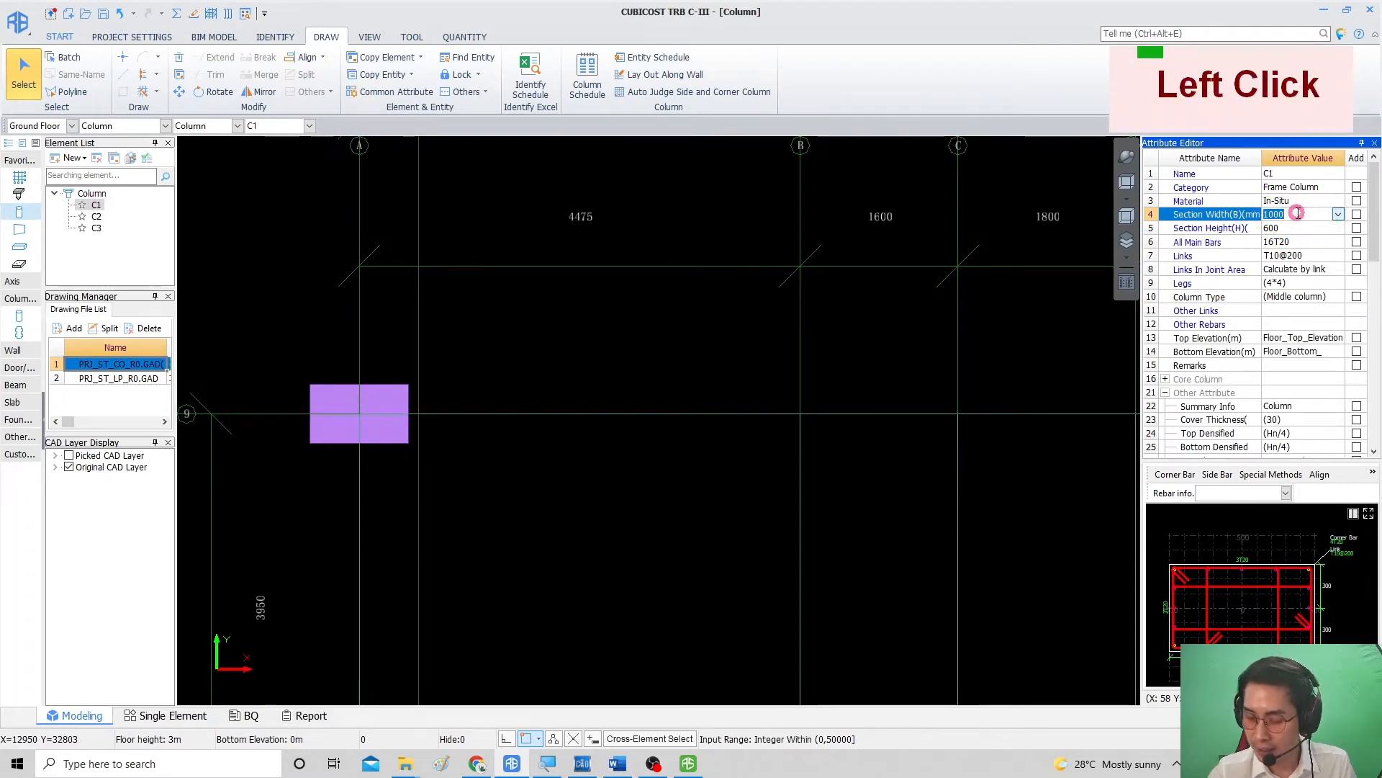
type("600")
key("Return")
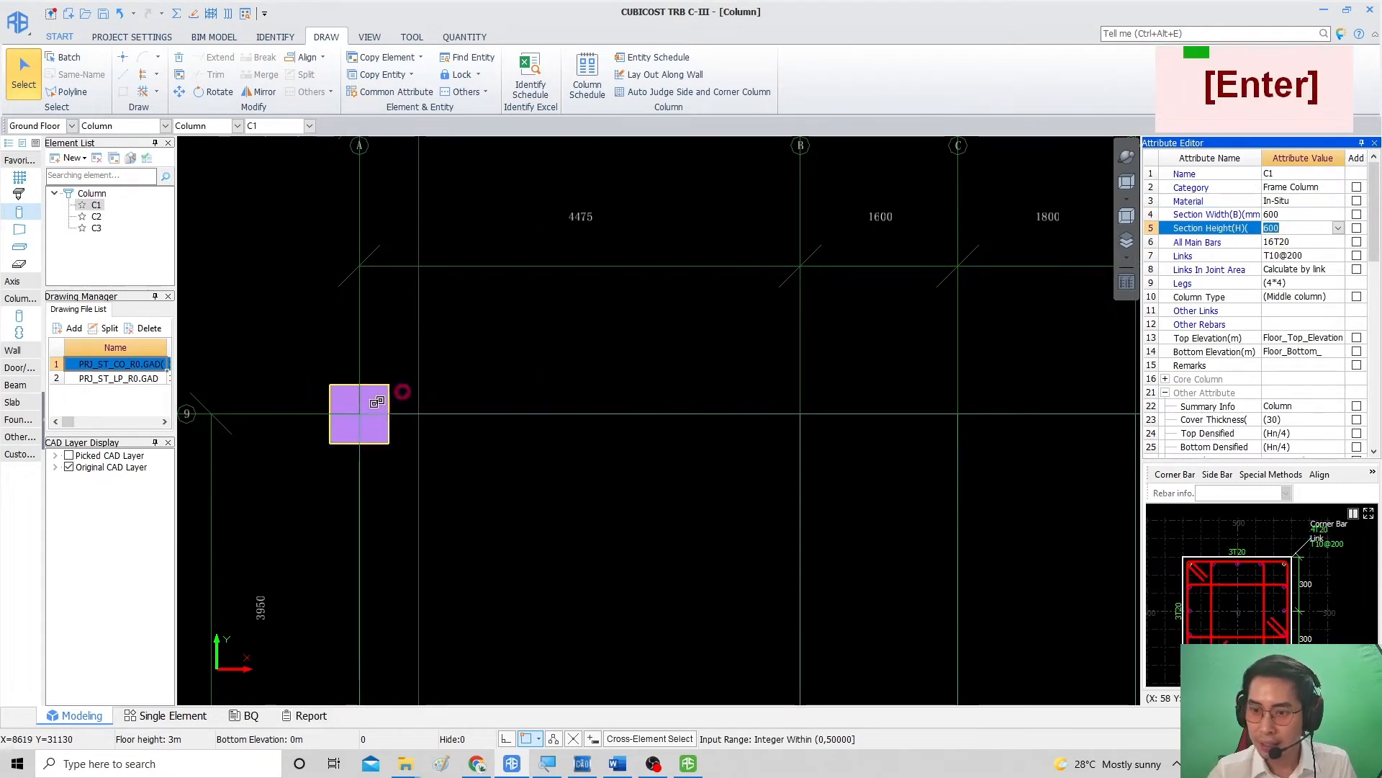
Step: Set the Top Elevation of only the placed C1 column at axes A and 9 to 1 m and deselect it
middle_click_drag(706, 393, 617, 384)
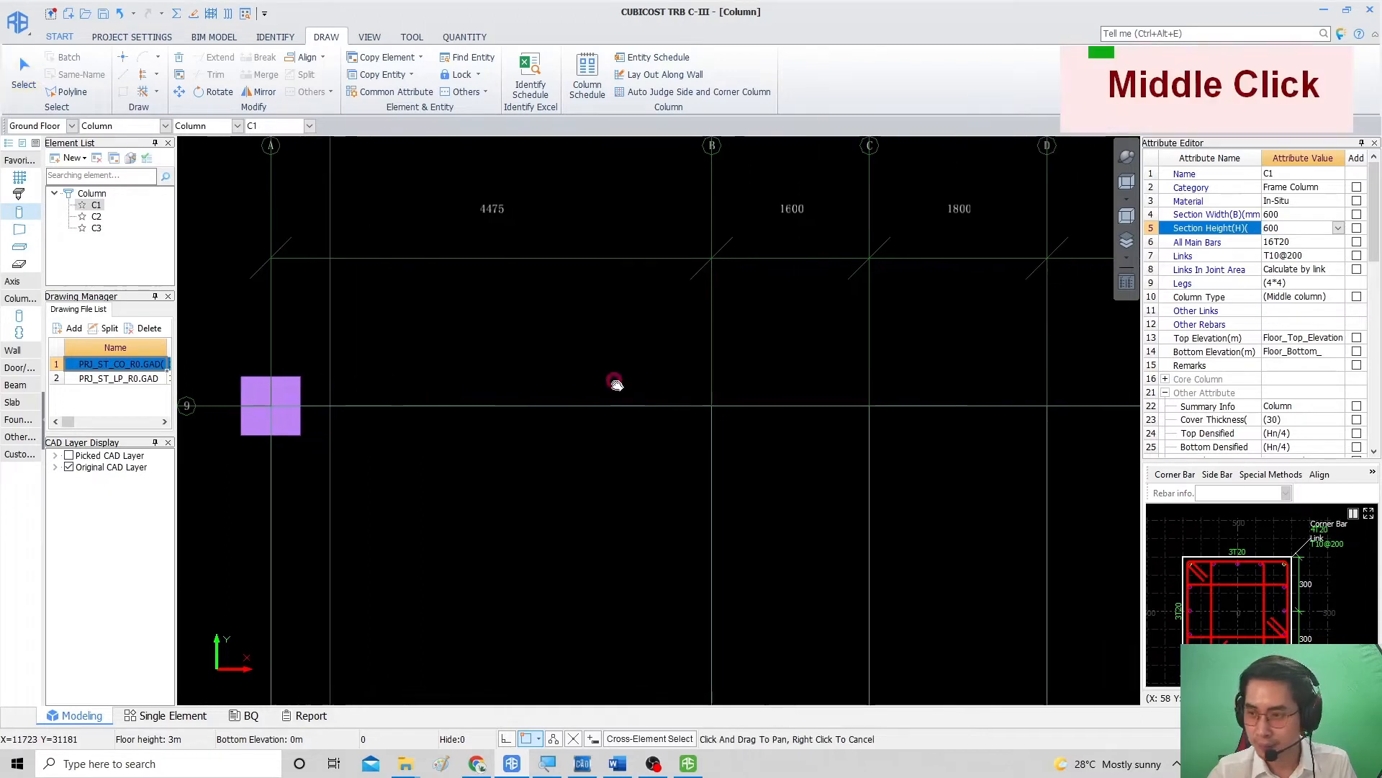
left_click(21, 81)
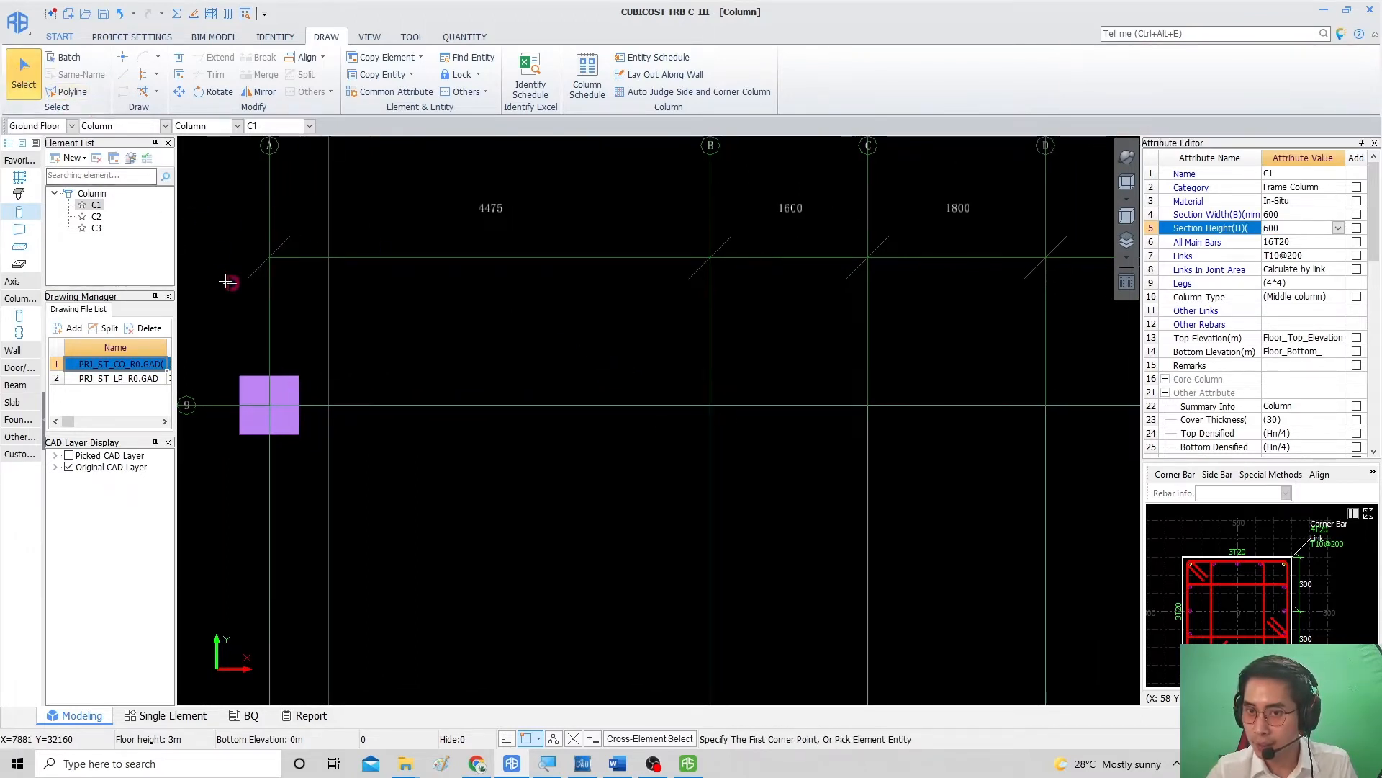
left_click(277, 411)
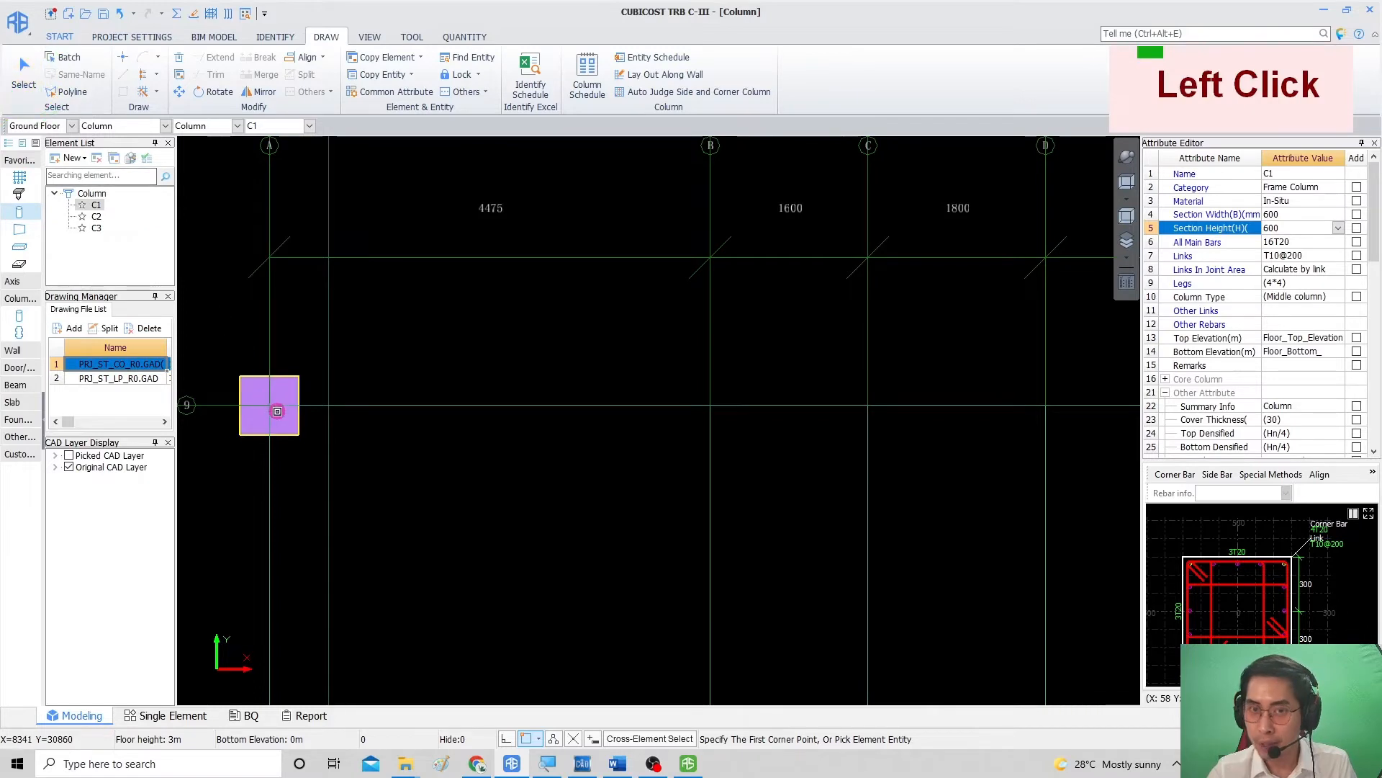
left_click(252, 392)
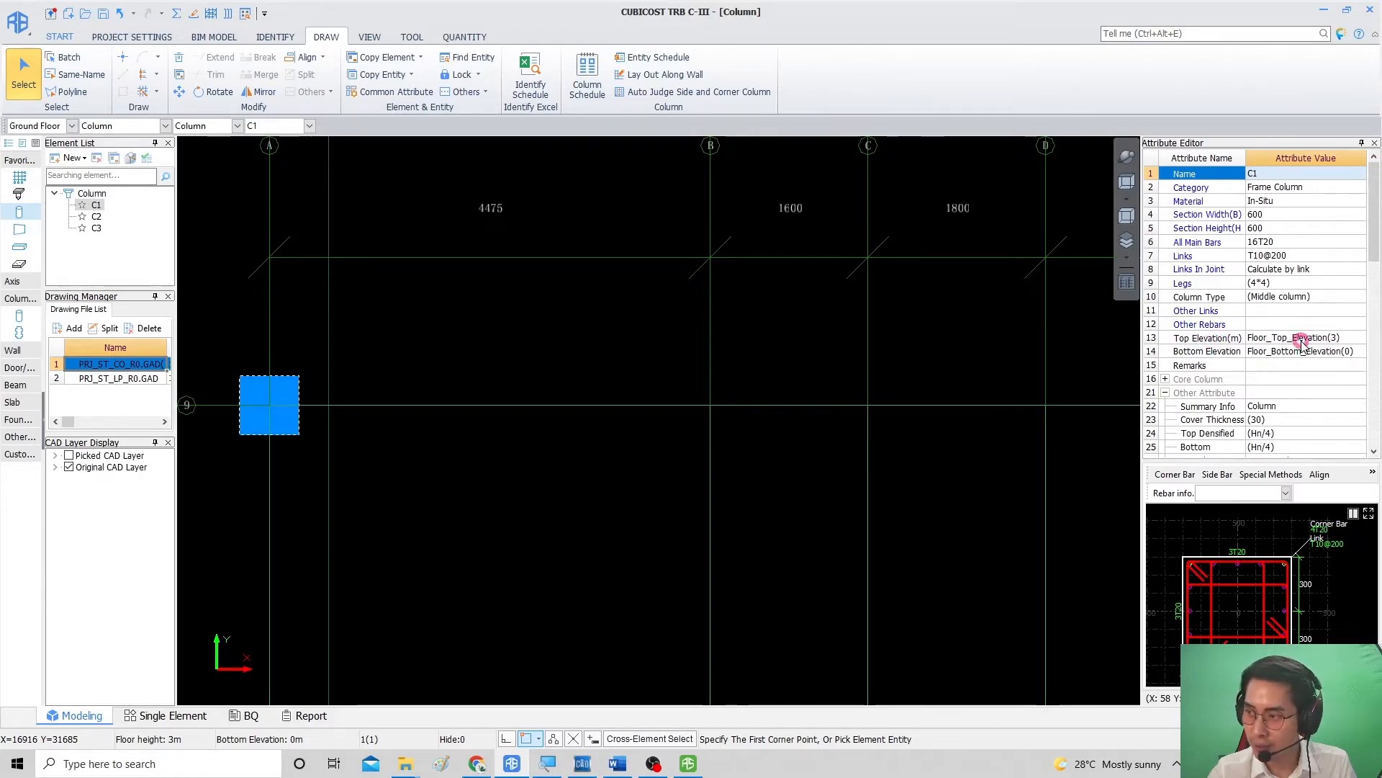
double_click(1343, 337)
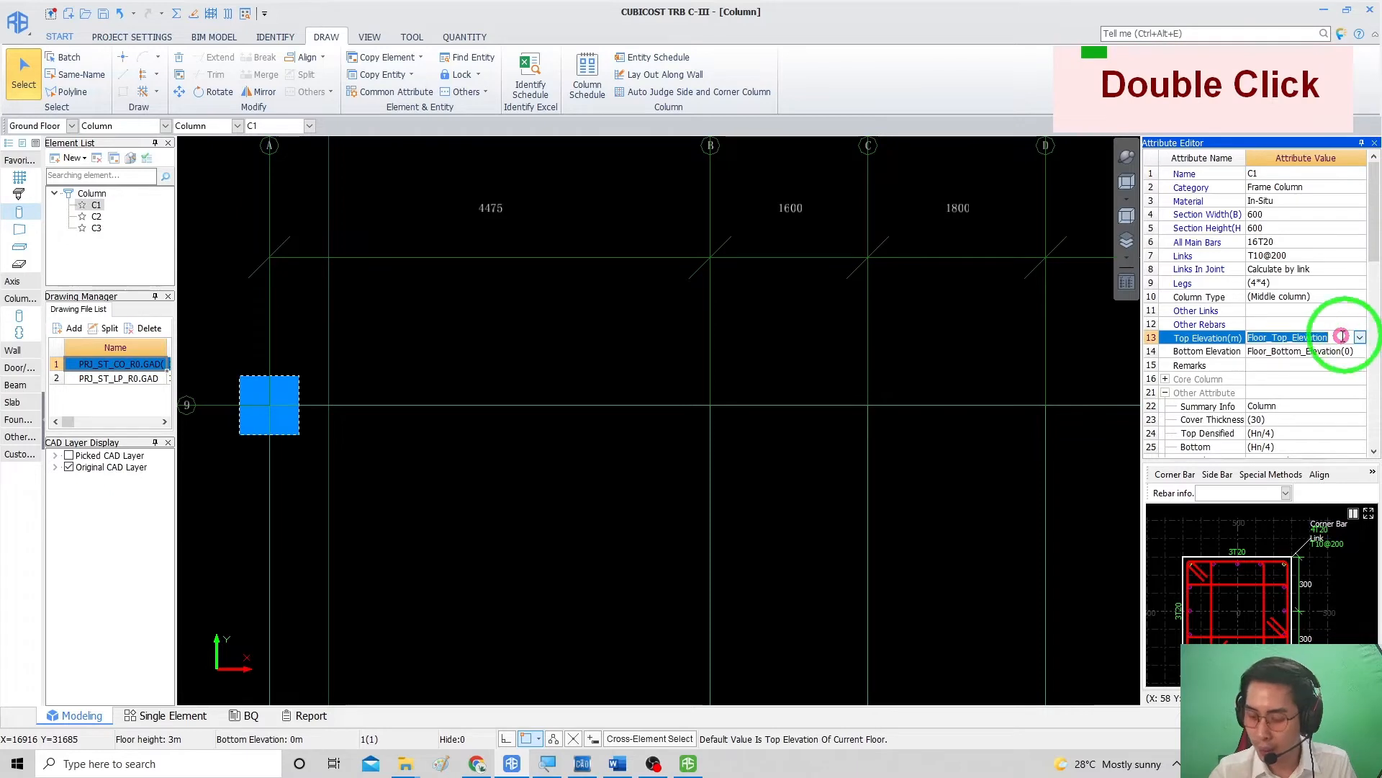
type("1")
key("Return")
left_click(1308, 309)
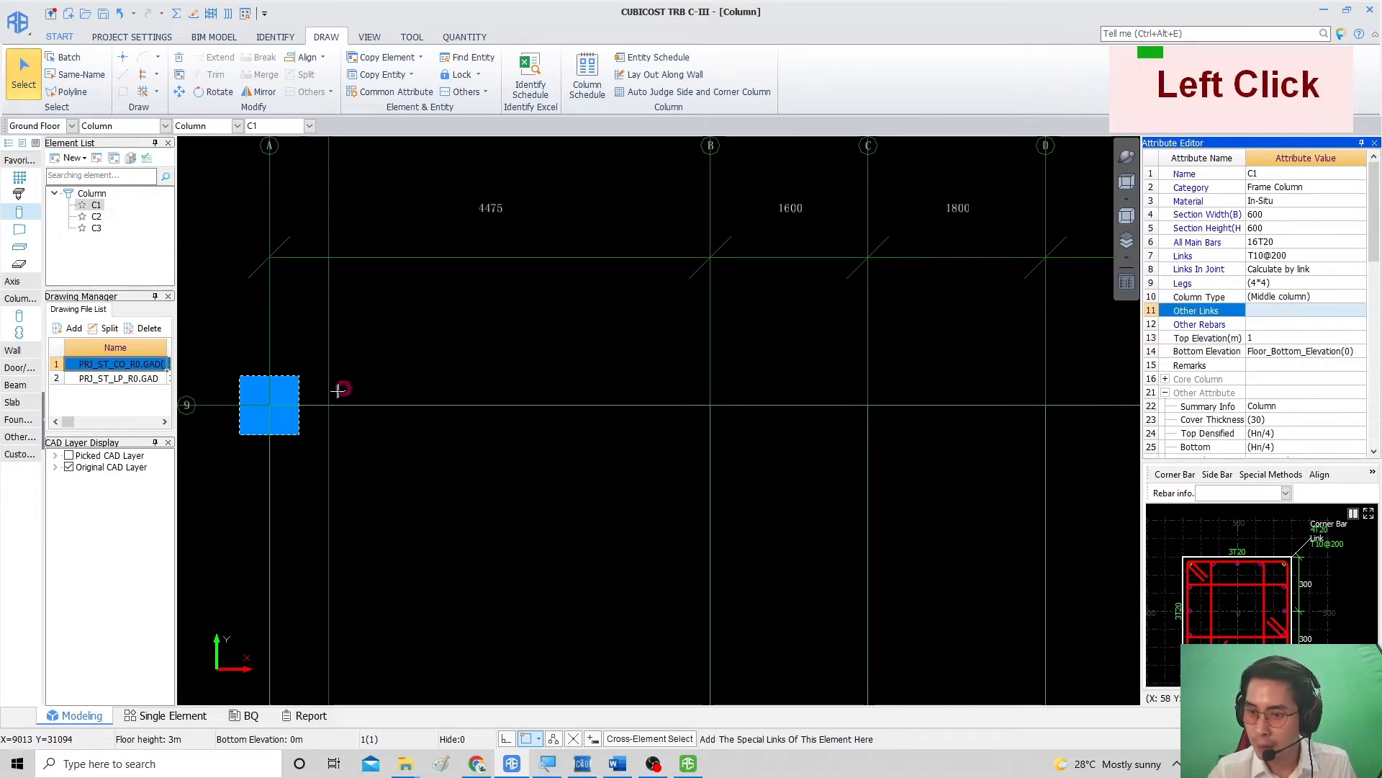
left_click(271, 409)
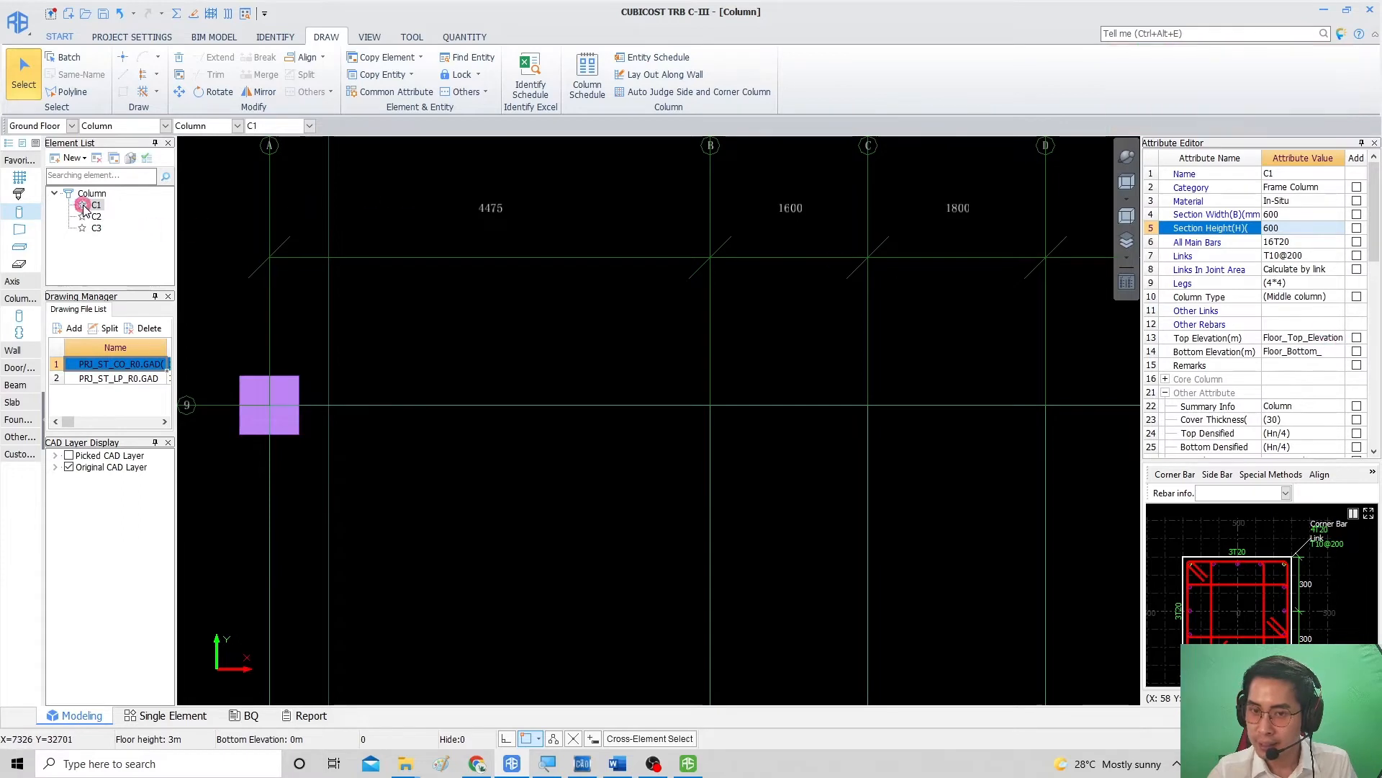
Step: Place another C1 column at the intersection of axes B and 9
left_click(1282, 340)
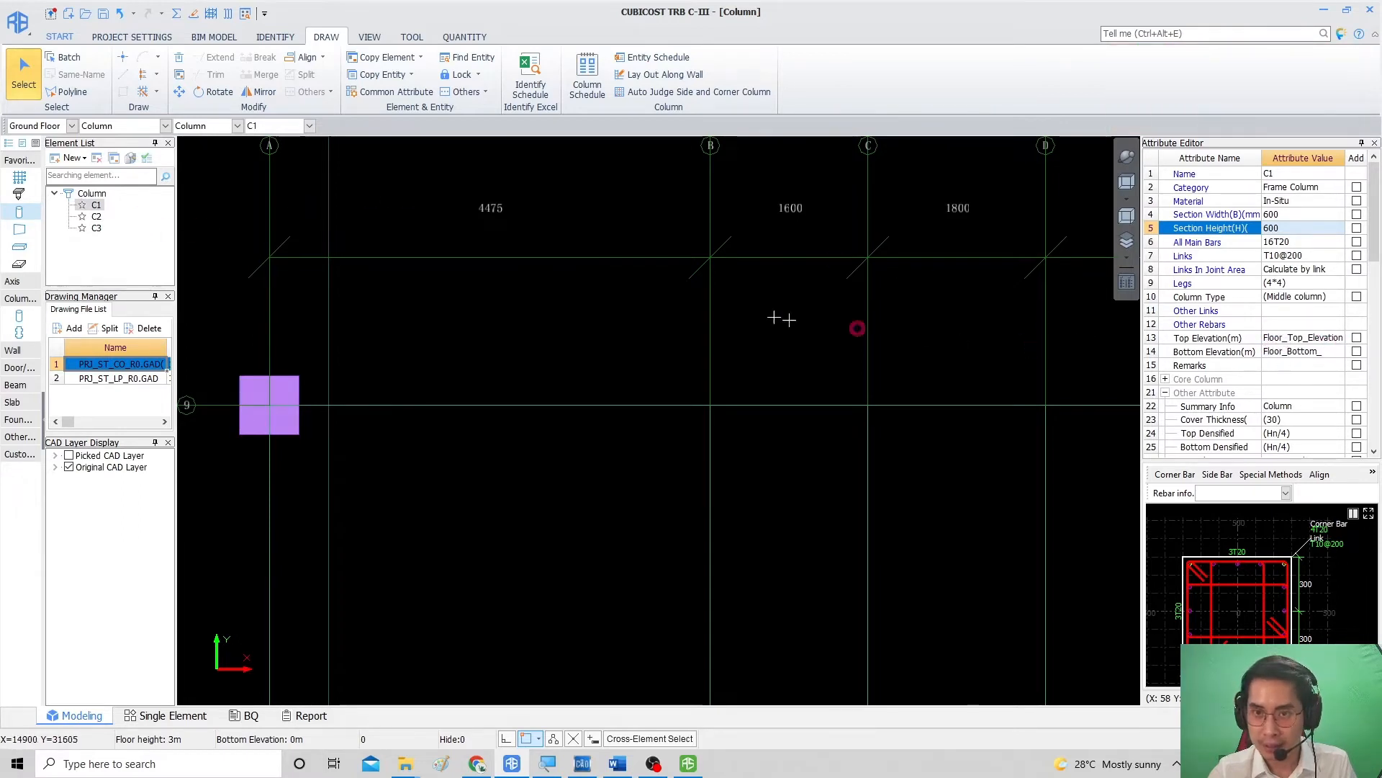
left_click(146, 128)
left_click(123, 58)
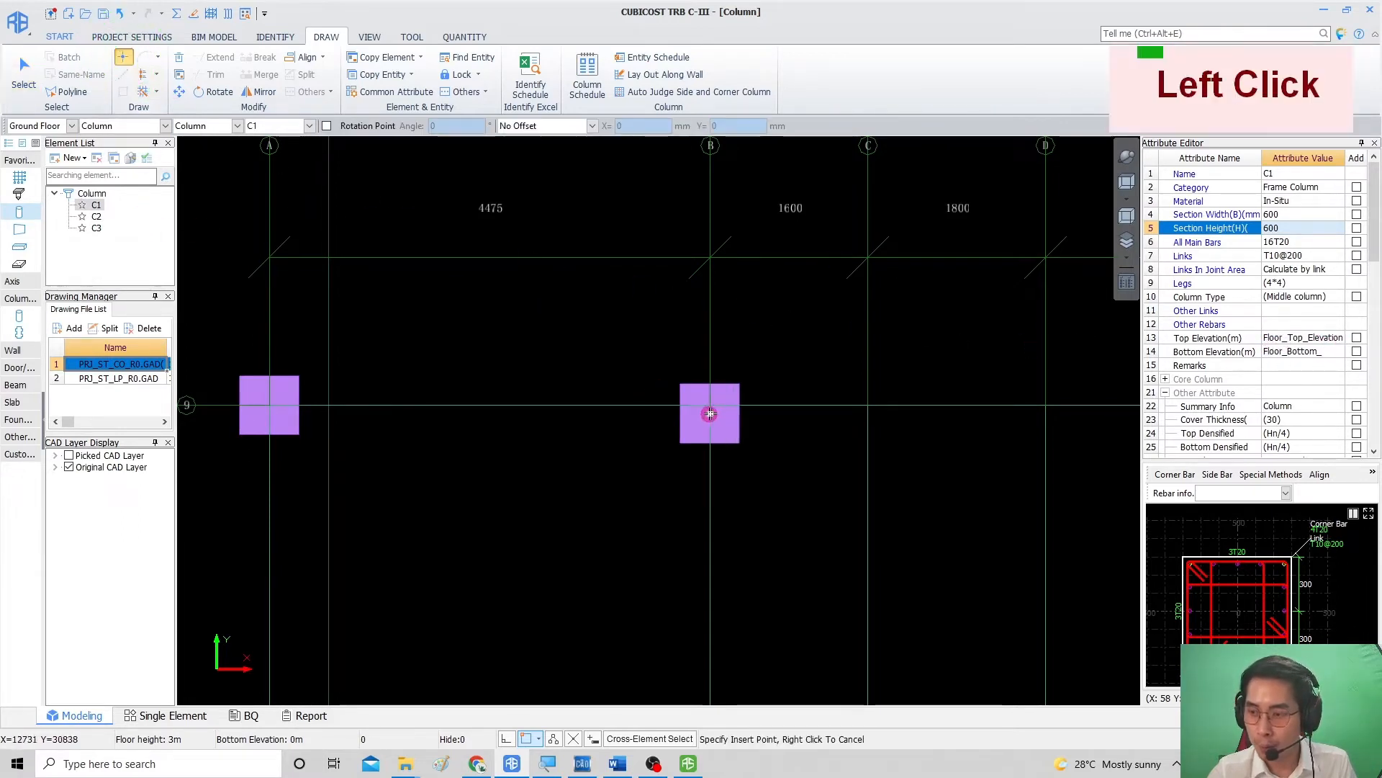
left_click(711, 406)
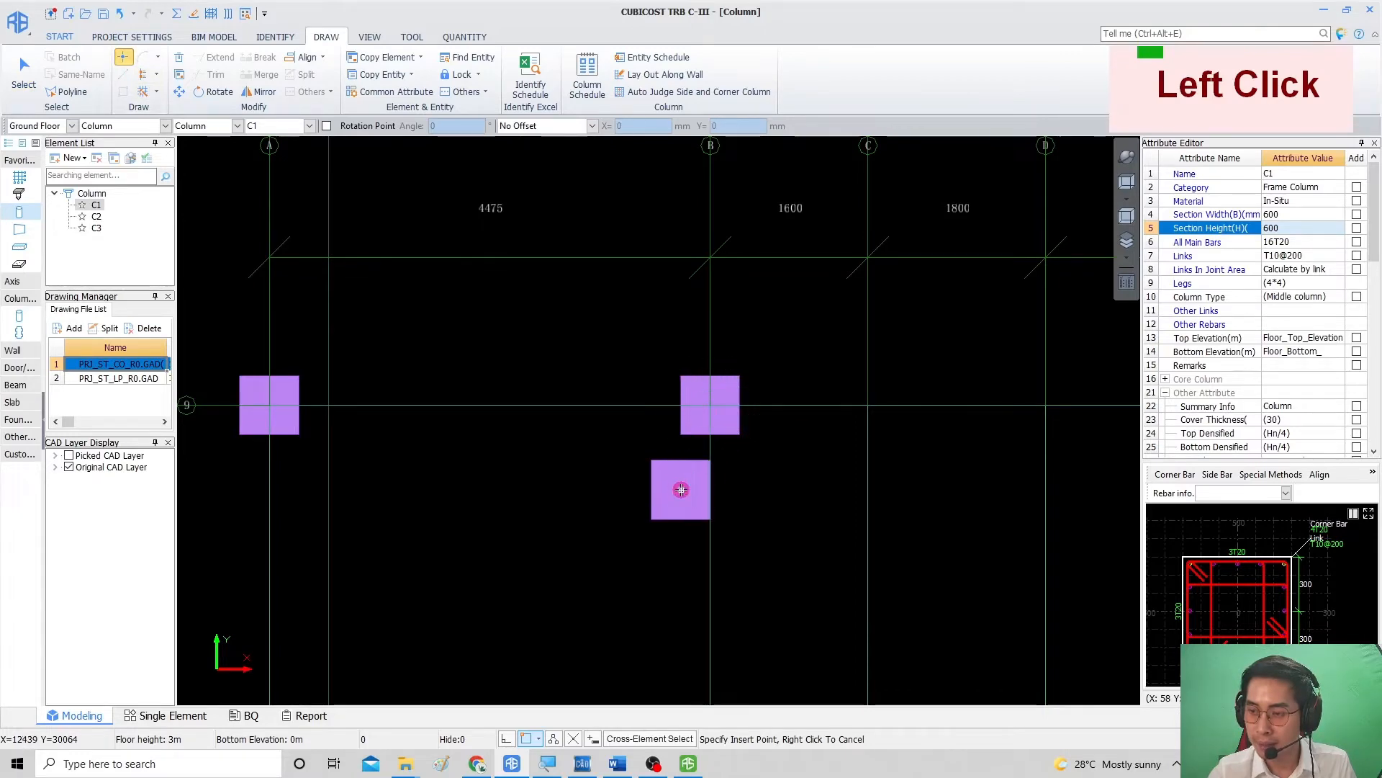
Step: End column placement and view the two placed C1 columns along axis 9 in 3D
right_click(680, 489)
key("ctrl+3")
left_click_drag(689, 427, 725, 352)
scroll(720, 355, "up", 1)
middle_click_drag(641, 381, 715, 385)
left_click_drag(652, 385, 667, 385)
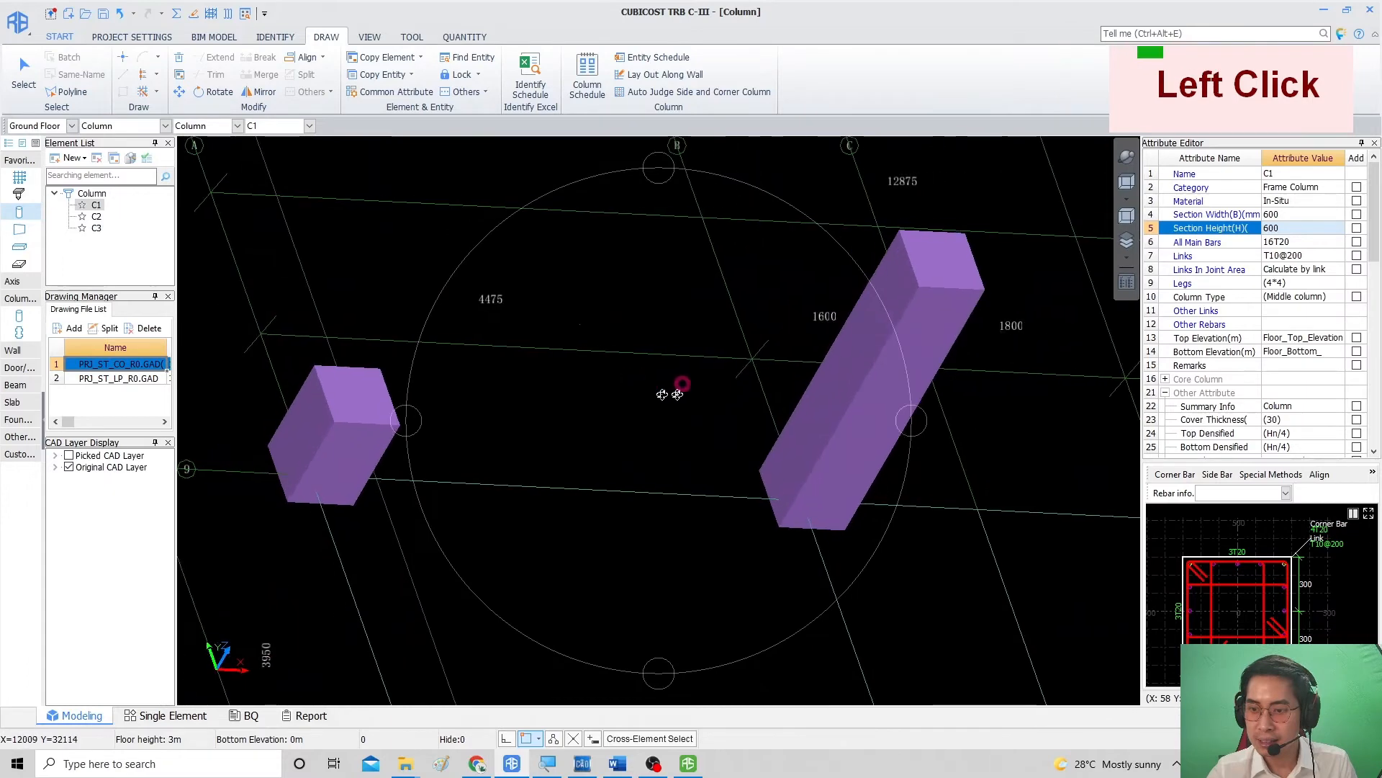
right_click(603, 413)
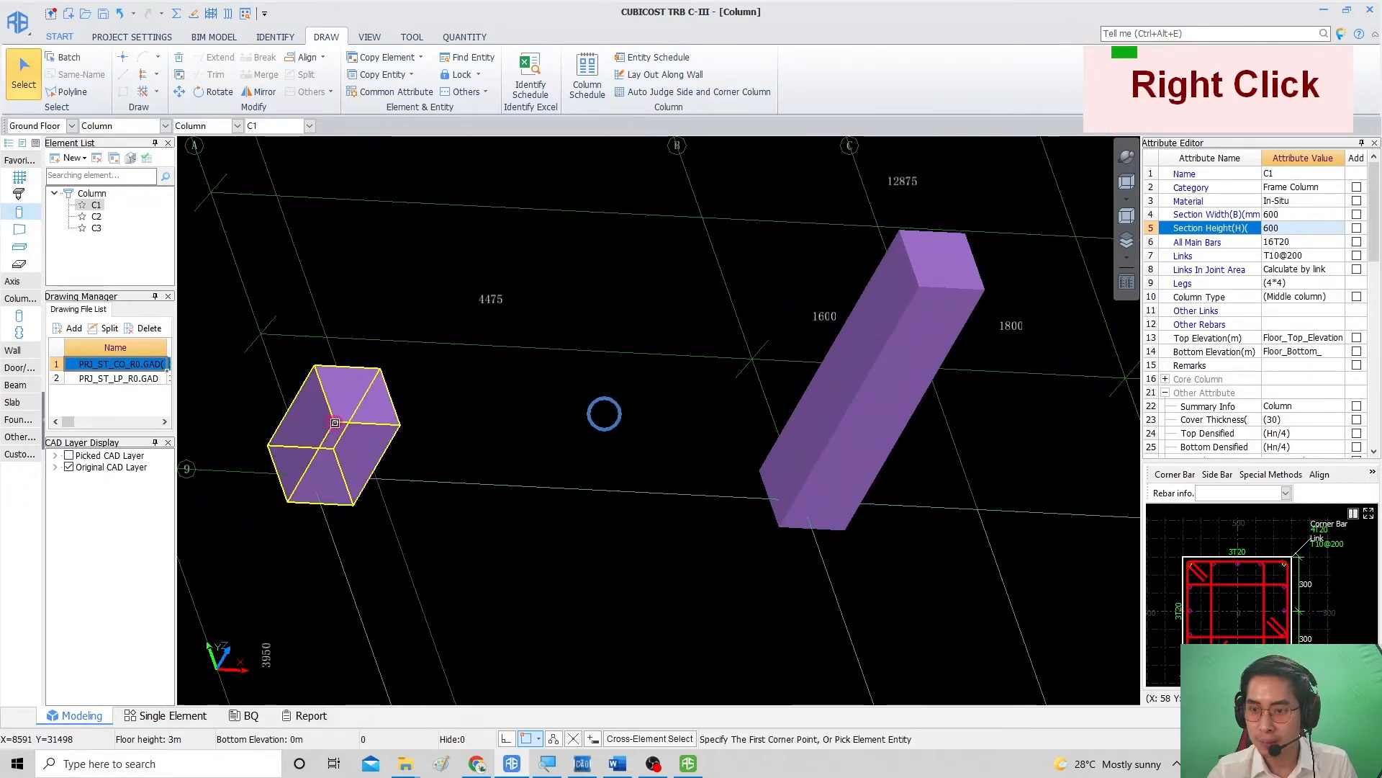
Step: Compare the Top Elevation attribute of the placed C1 column at axes A and 9 with the one at B and 9
left_click(333, 422)
left_click(336, 422)
left_click(347, 422)
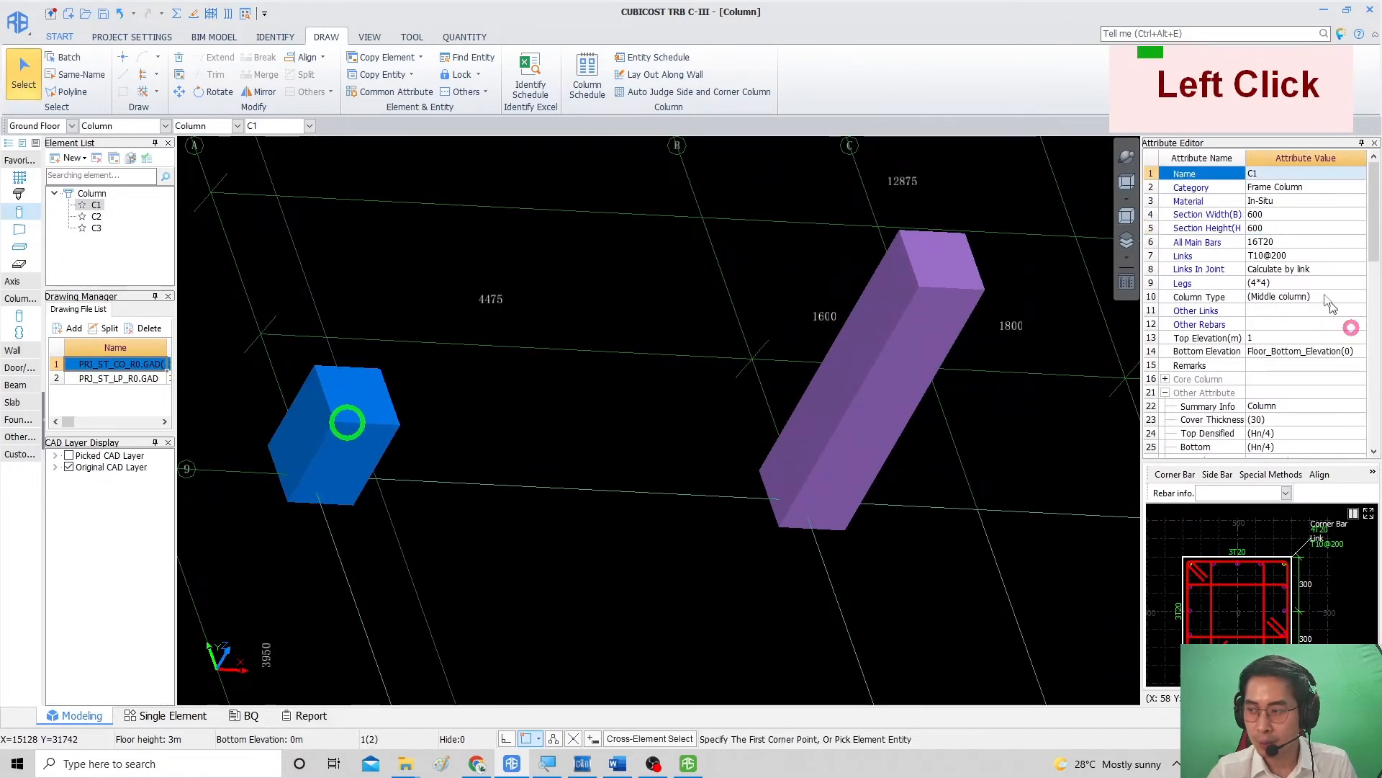
double_click(1267, 343)
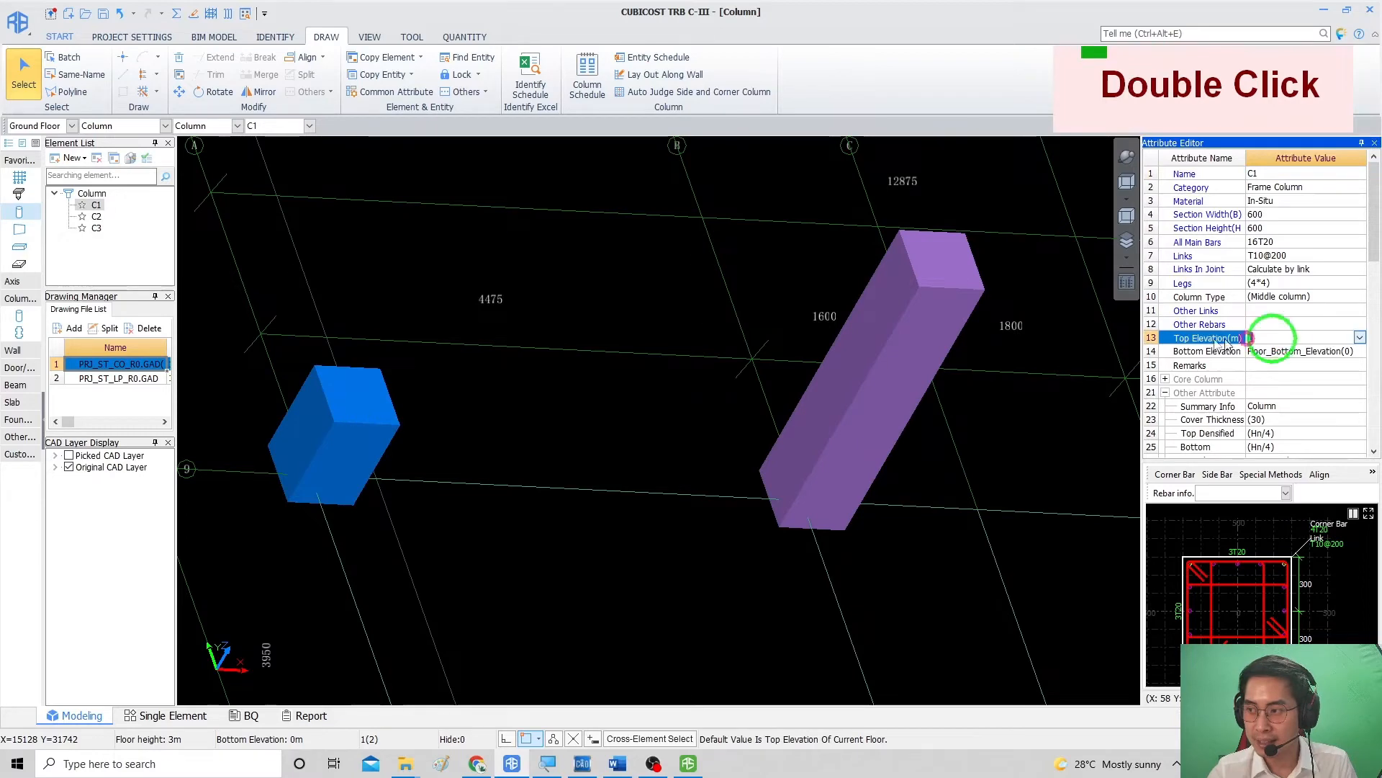
left_click(1269, 351)
left_click(370, 417)
left_click(882, 420)
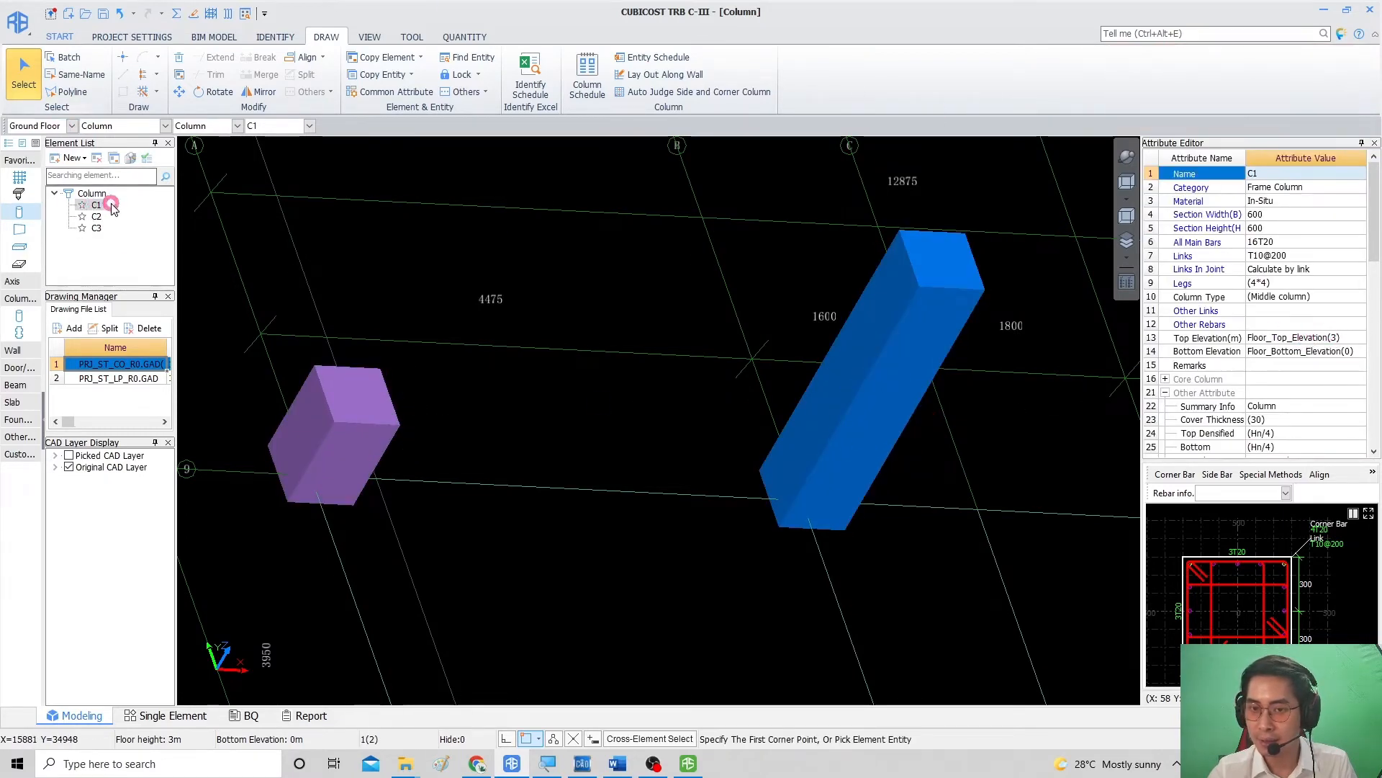
Step: Clear the column selection and return the model to the plan view
left_click(17, 77)
middle_click(625, 429)
key("ctrl+Return")
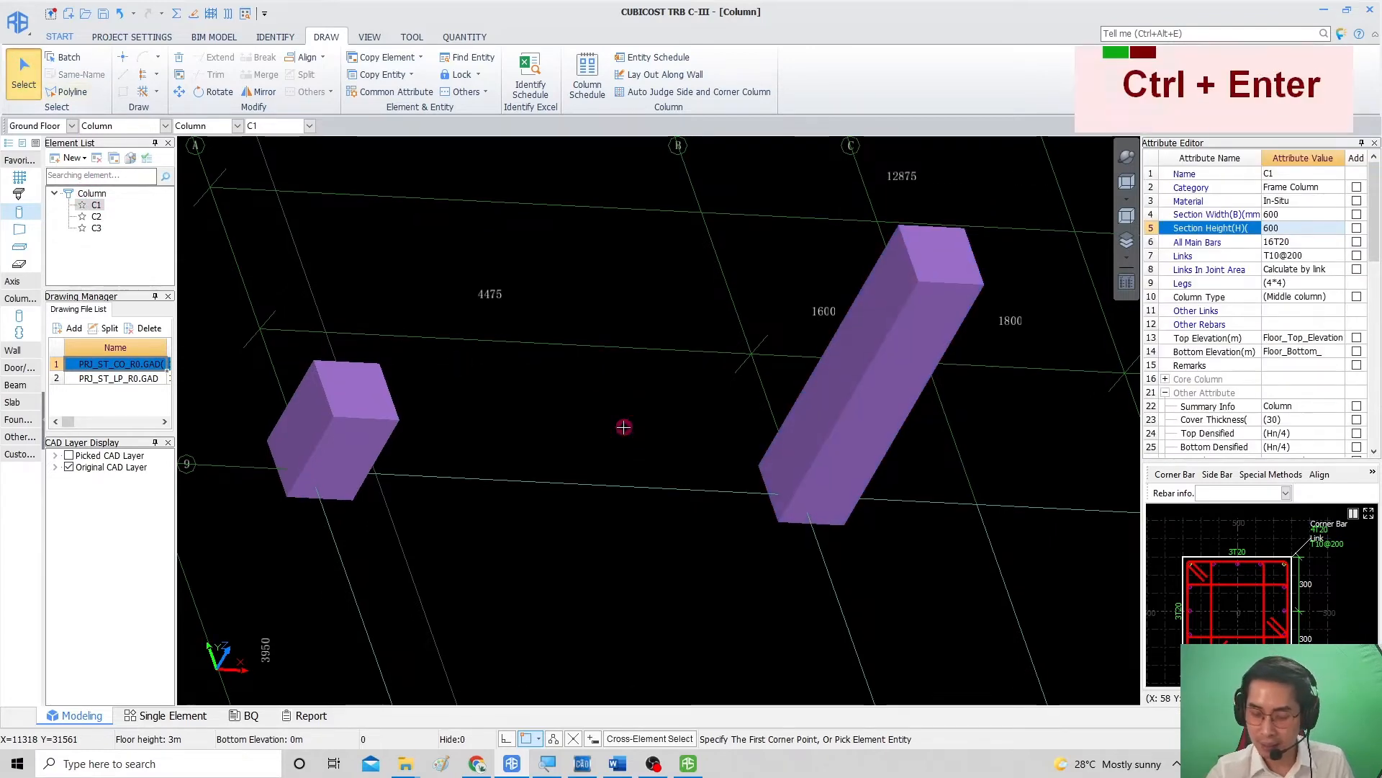
middle_click(695, 402)
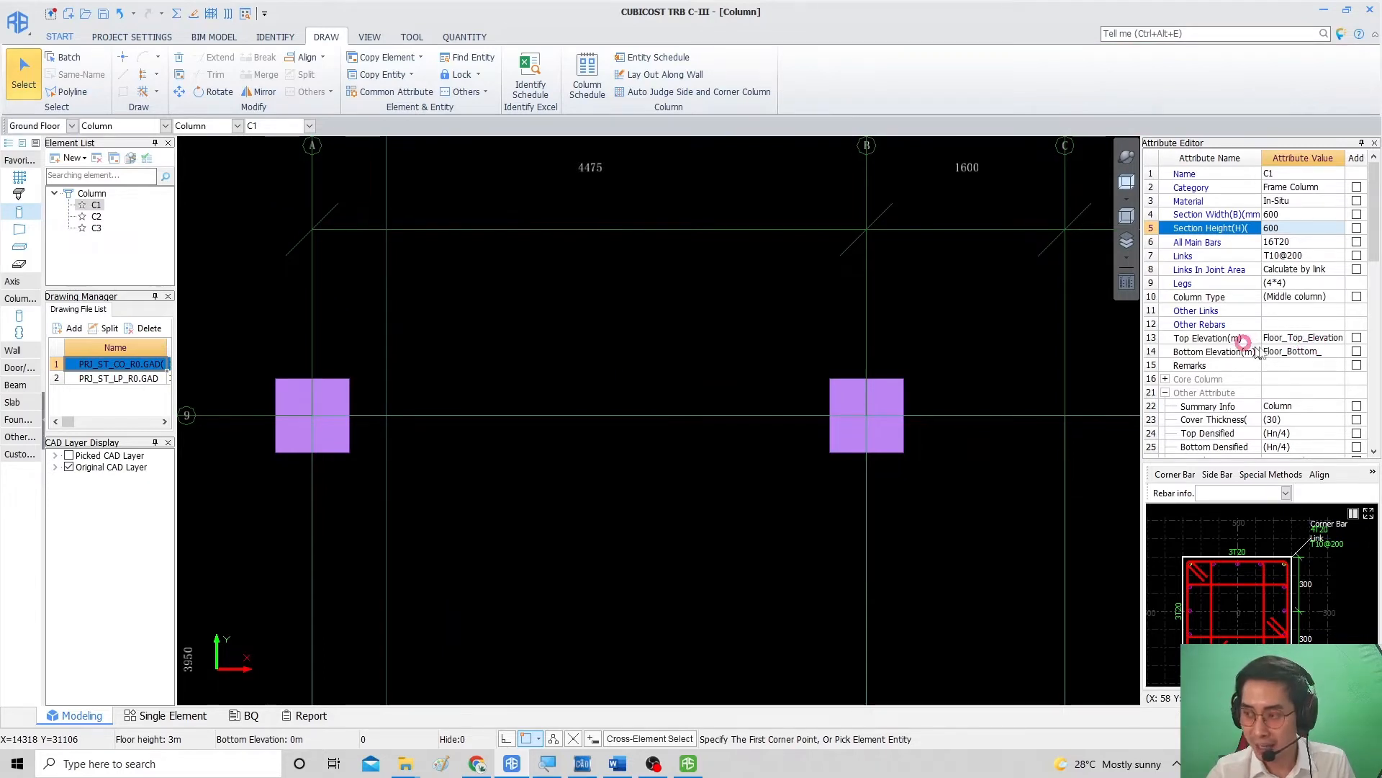
Step: Set the Summary Info of element C1 to Podium in its Other Attribute group
left_click(1317, 374)
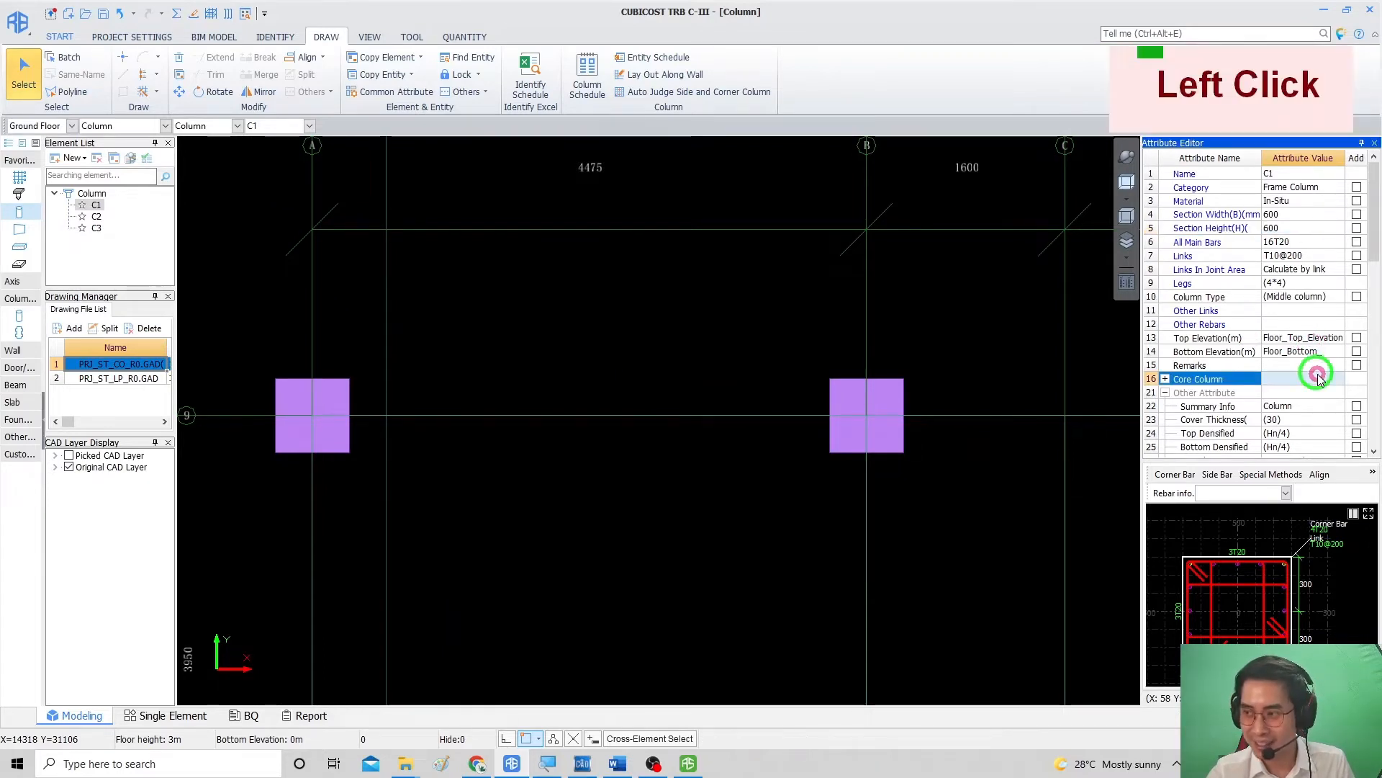
scroll(1317, 371, "down", 2)
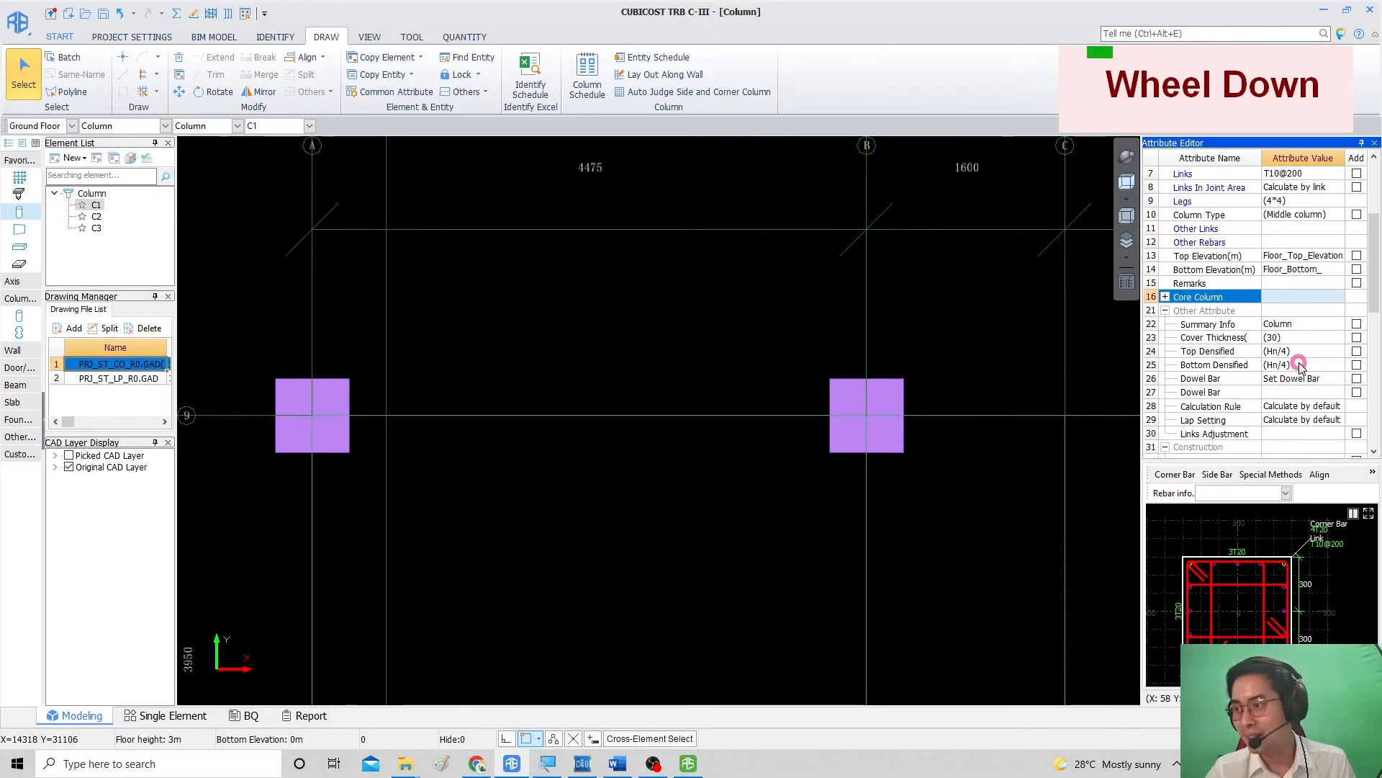
left_click(1199, 324)
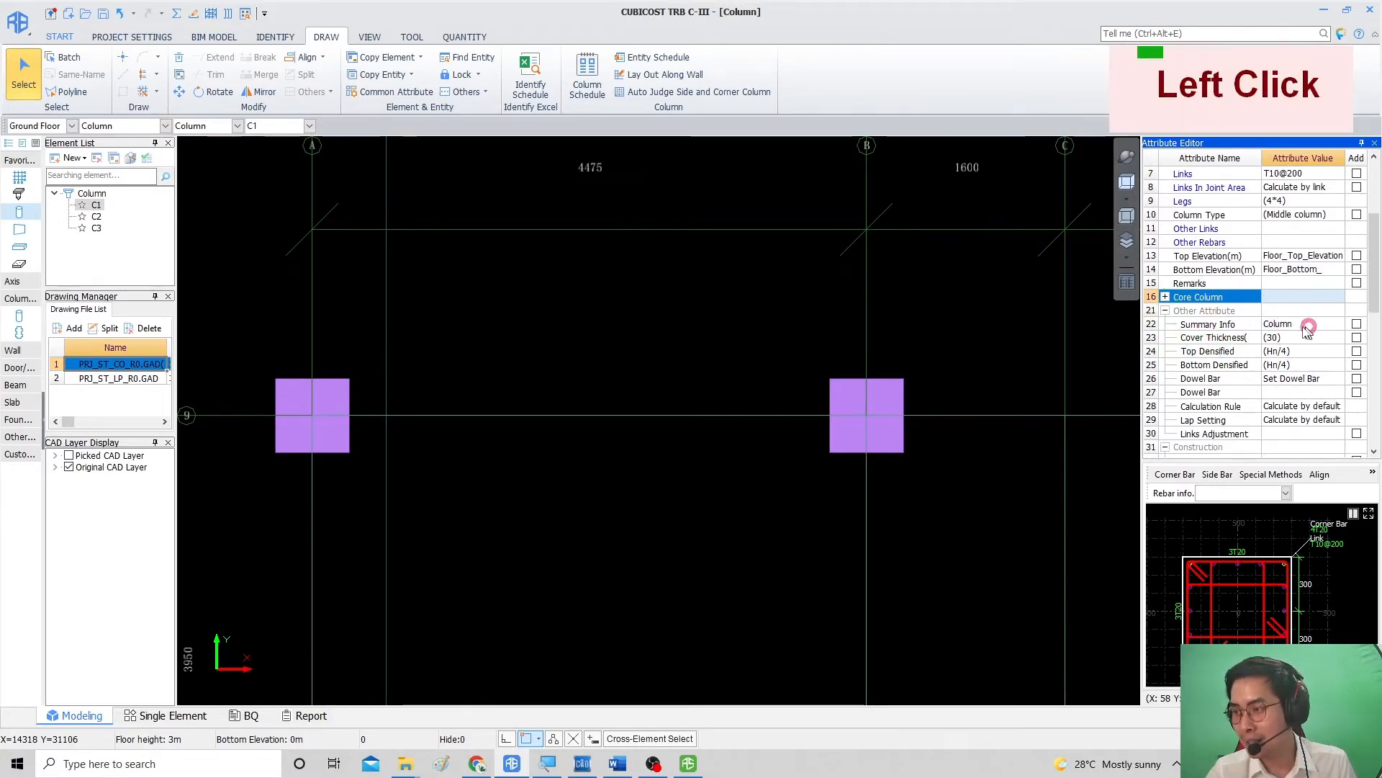
scroll(1289, 403, "down", 1)
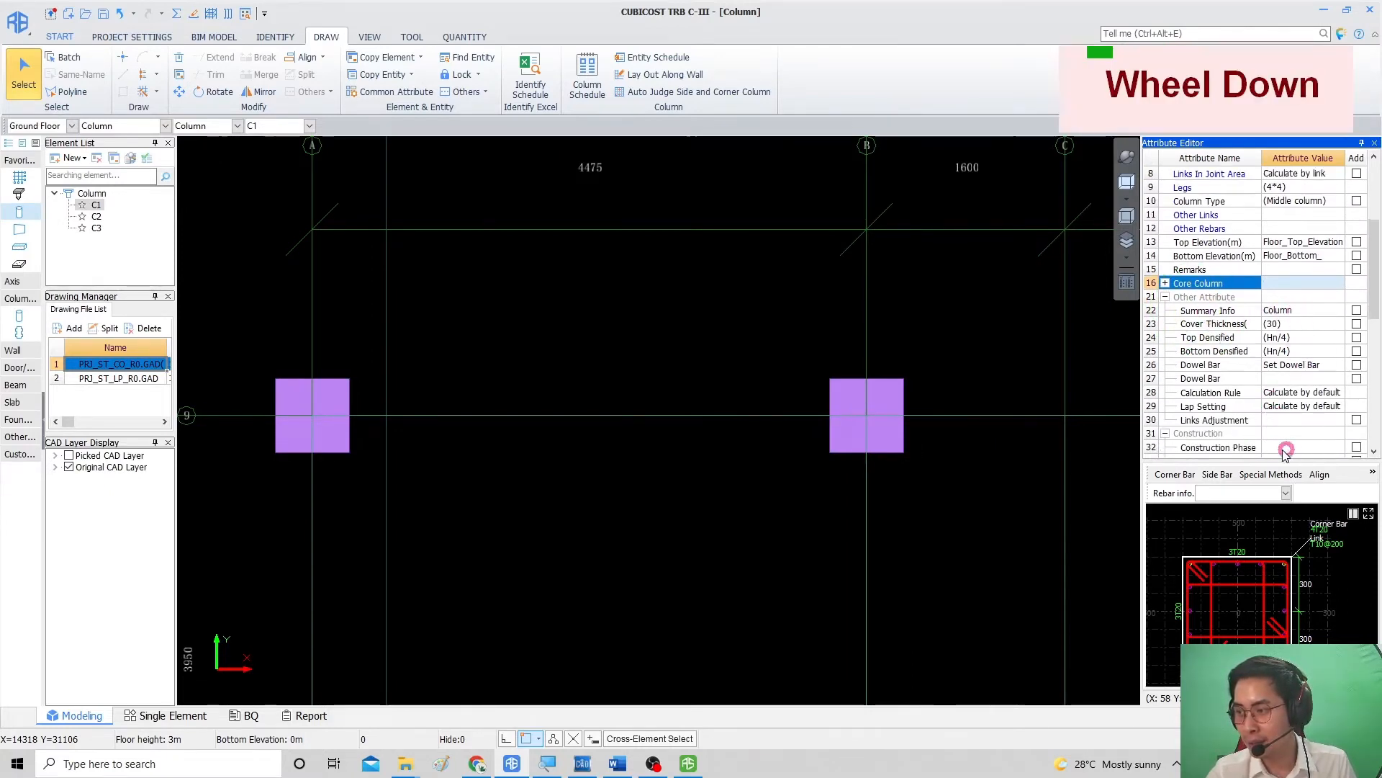
left_click(1292, 420)
scroll(1294, 404, "down", 1)
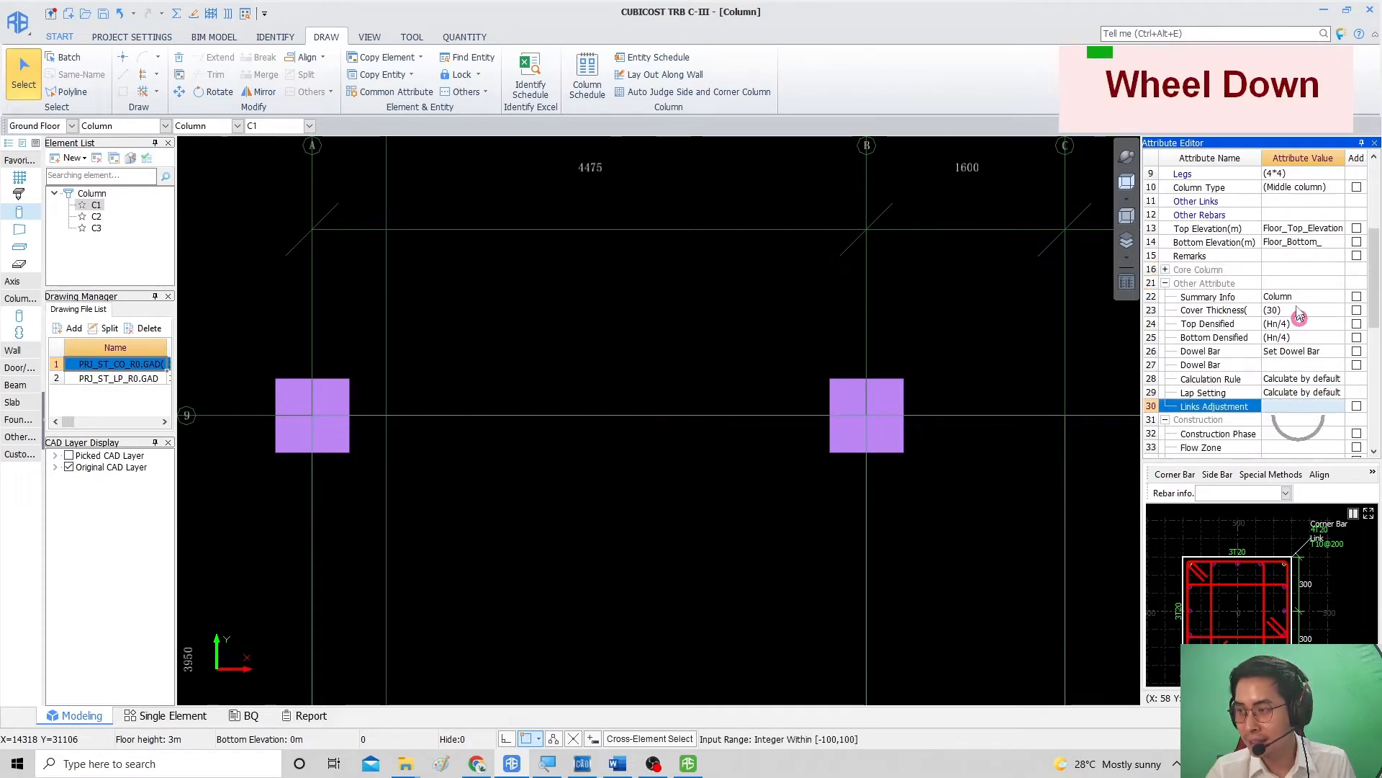
left_click(1296, 297)
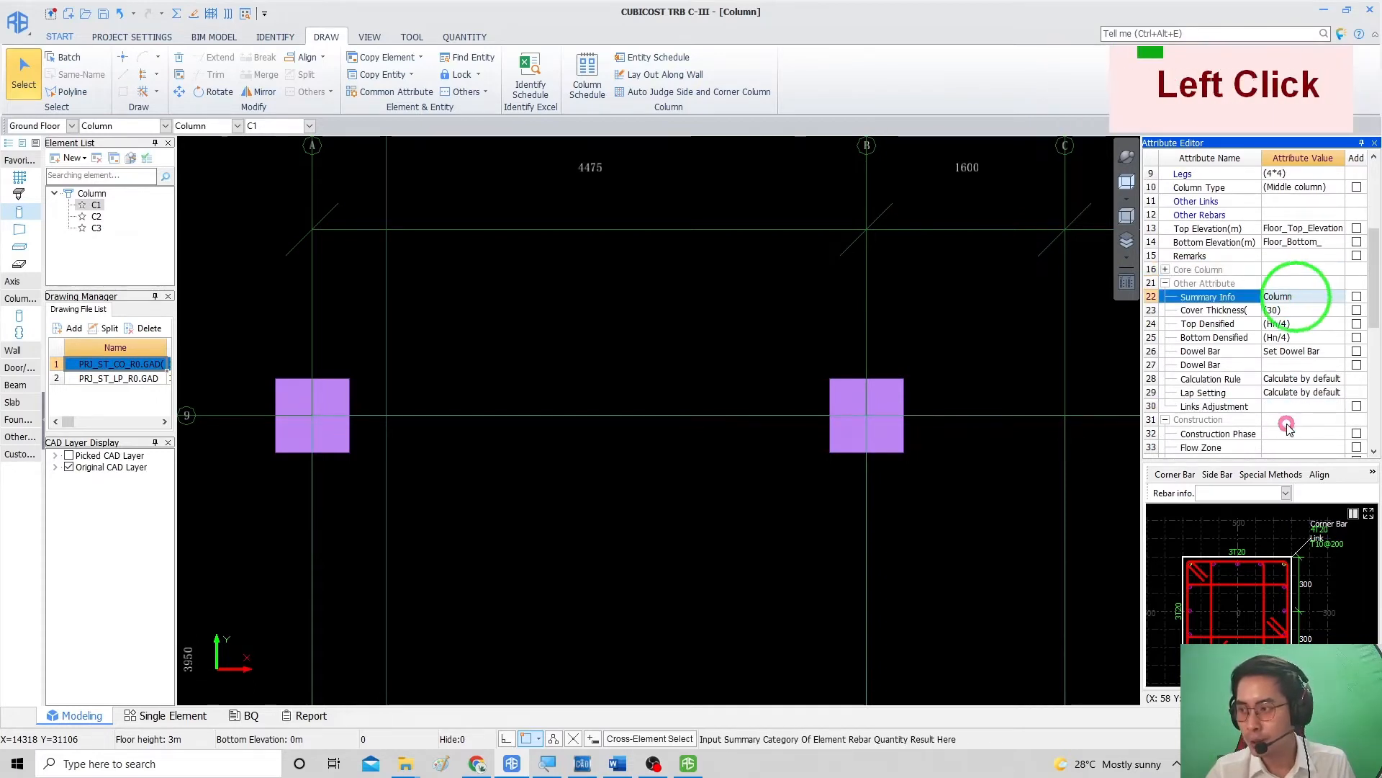
left_click(1289, 433)
double_click(1296, 297)
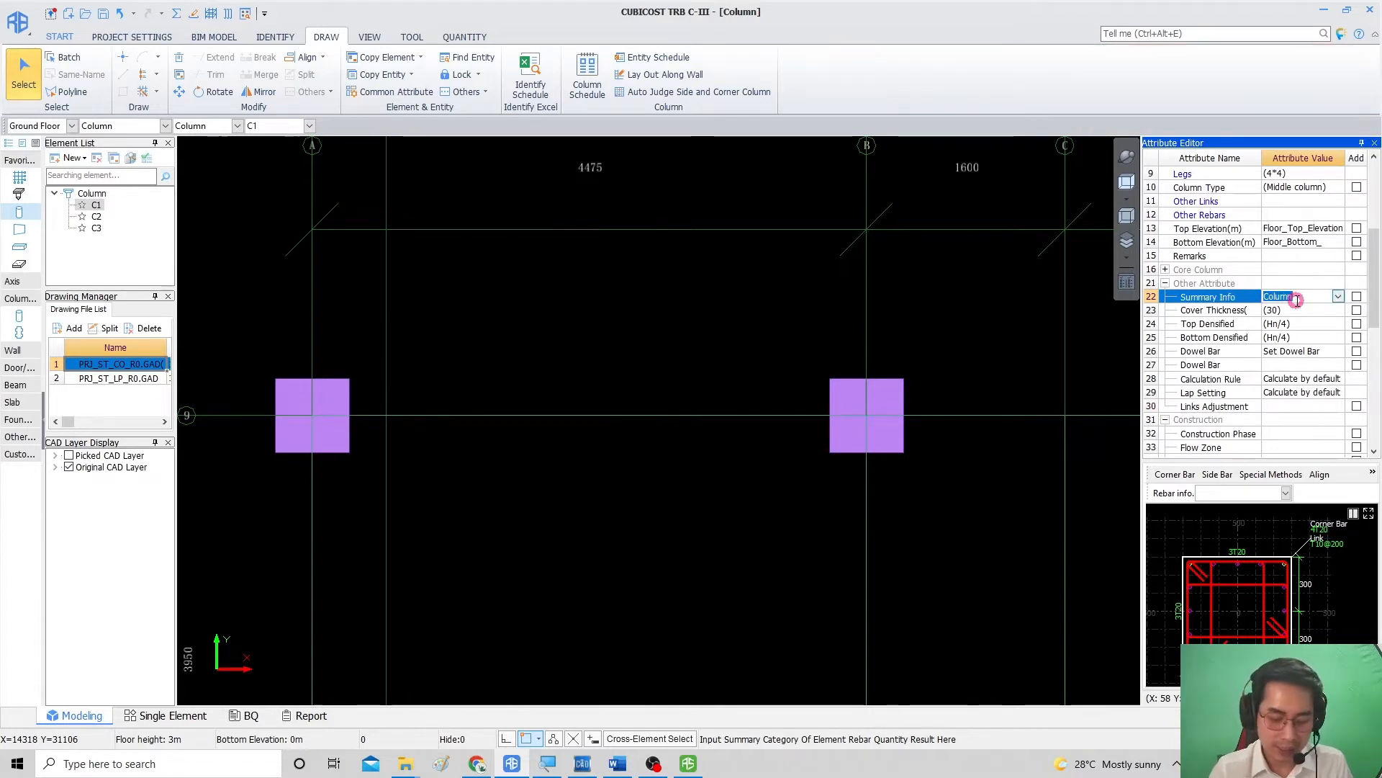
type("Podium")
key("Return")
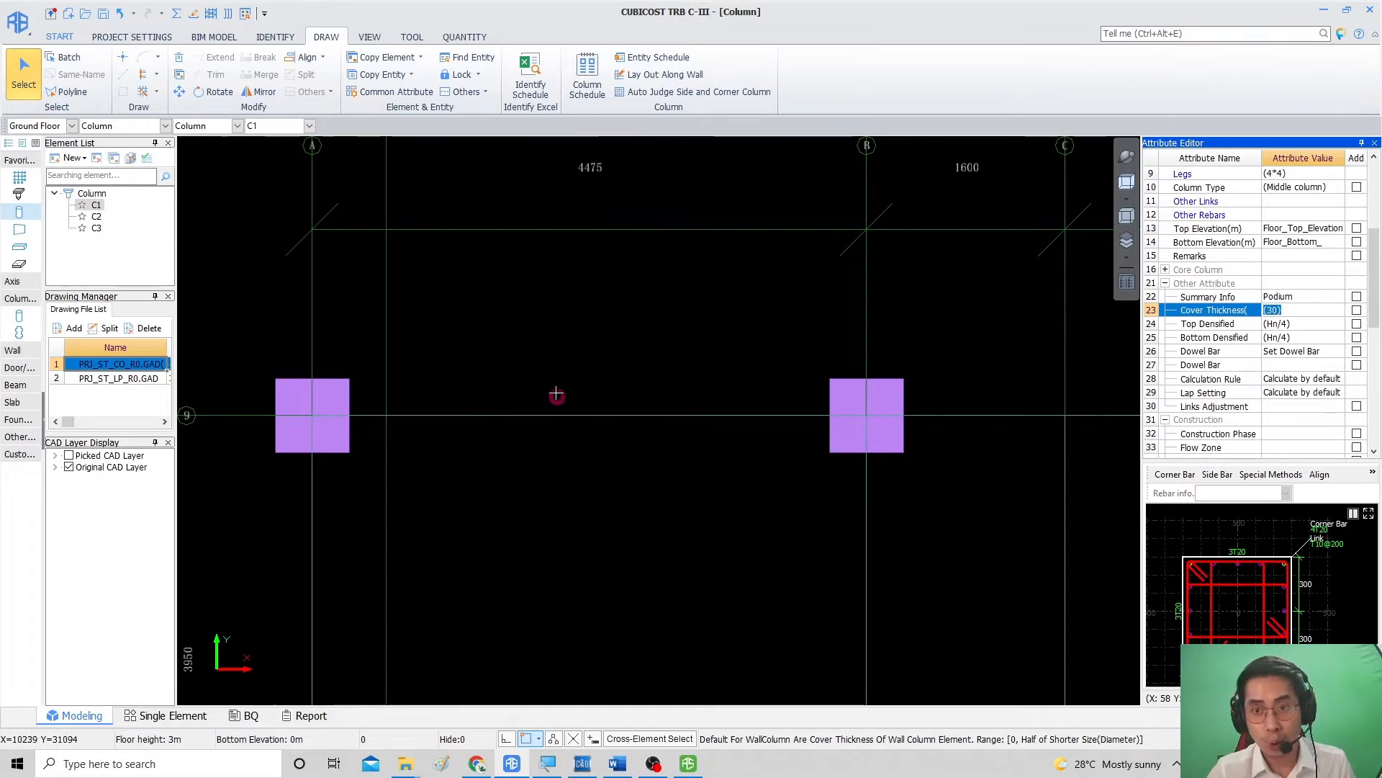
Step: Set the Summary Info of element C1 to Tower
scroll(504, 367, "down", 2)
scroll(660, 374, "up", 2)
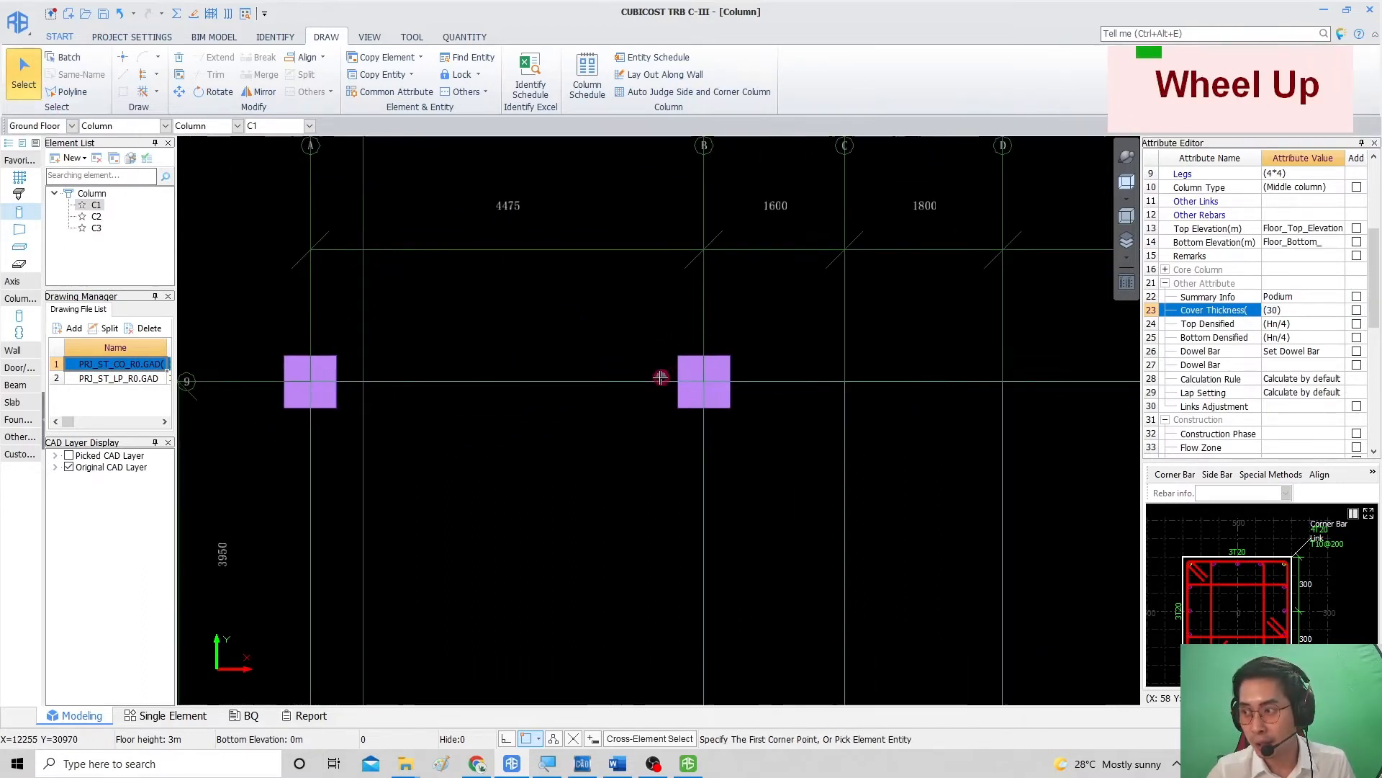
middle_click_drag(586, 371, 667, 368)
scroll(619, 345, "up", 1)
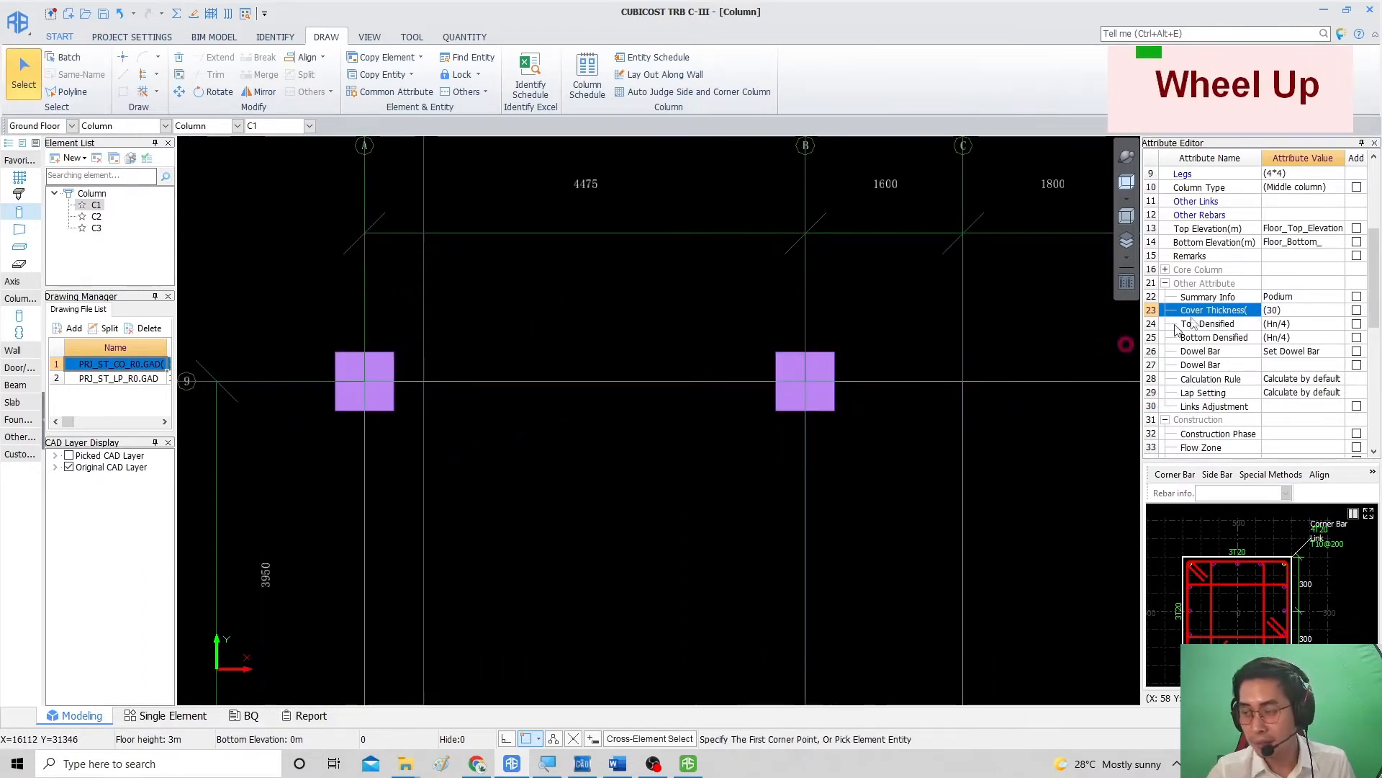
double_click(1301, 298)
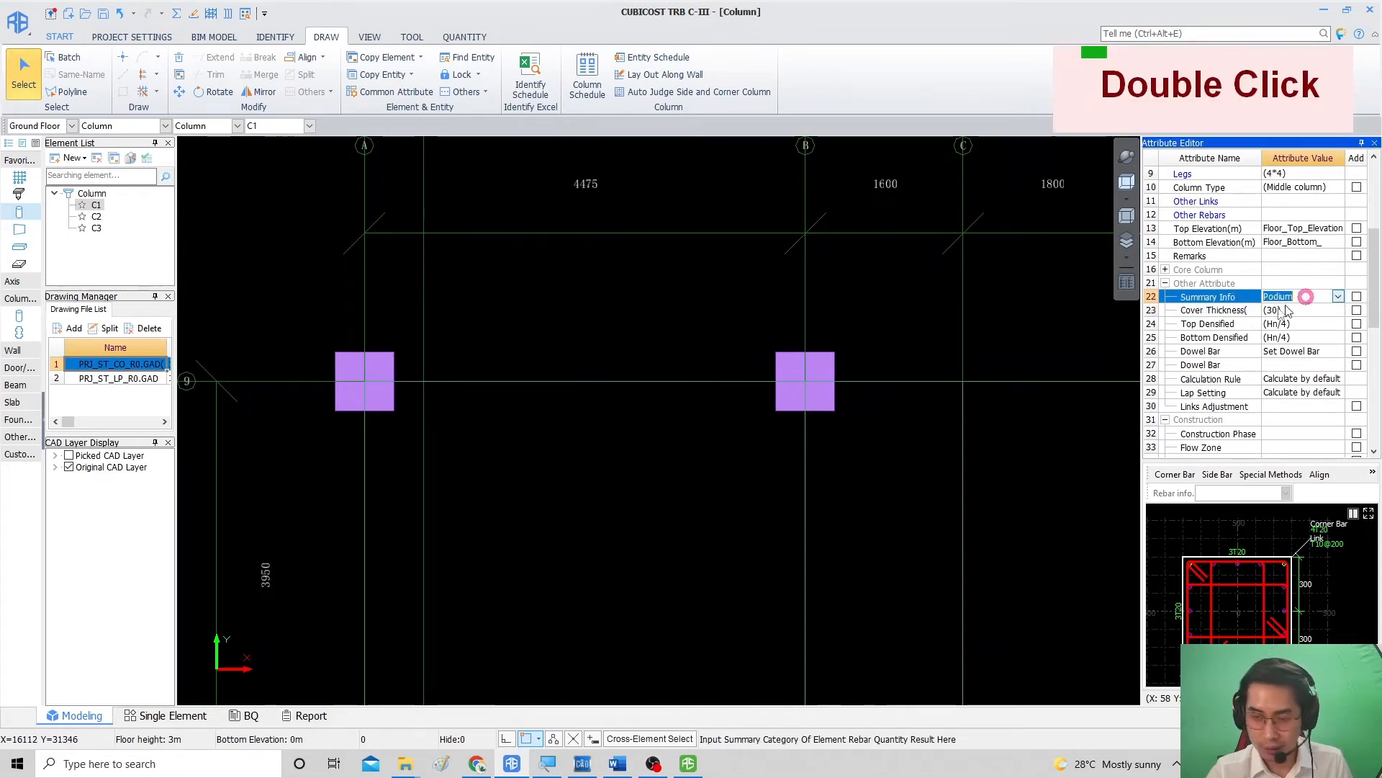
type("To")
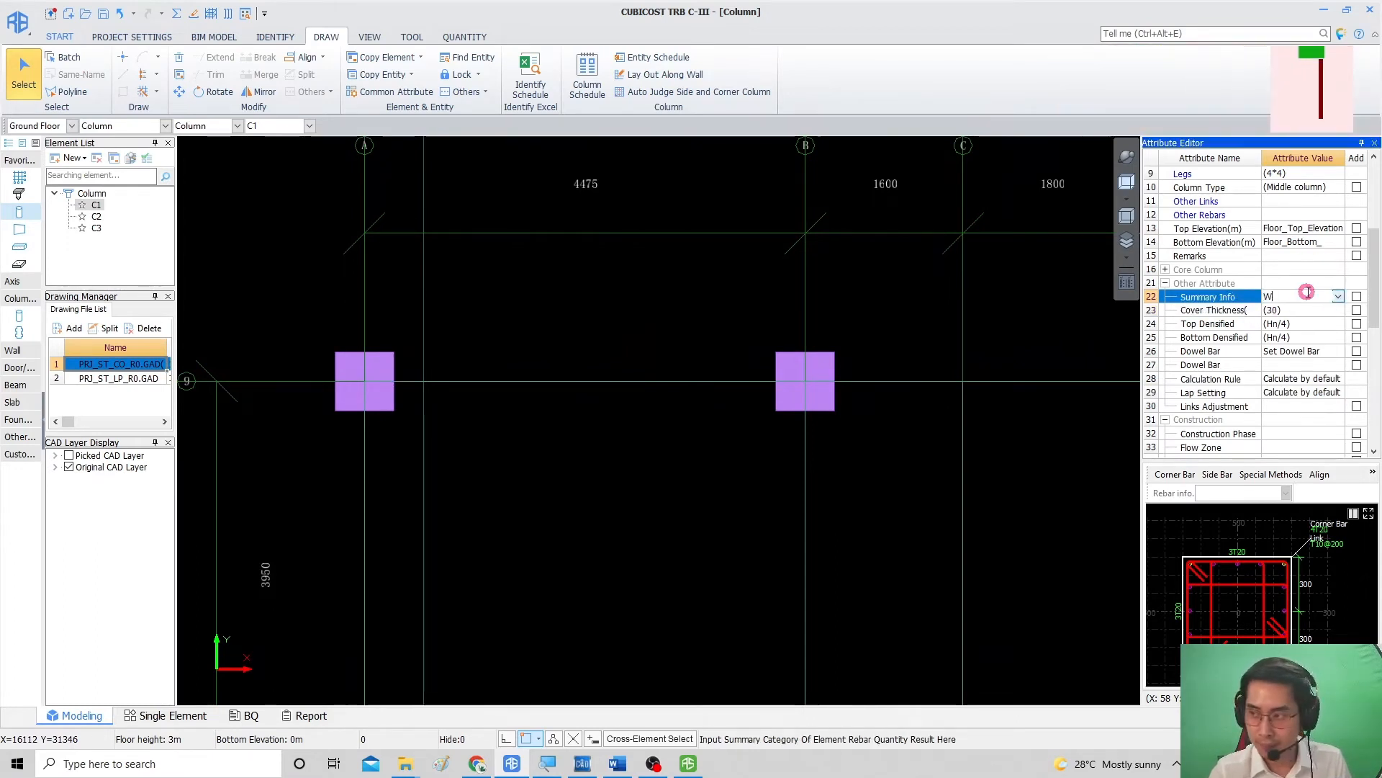
type("wer")
key("Return")
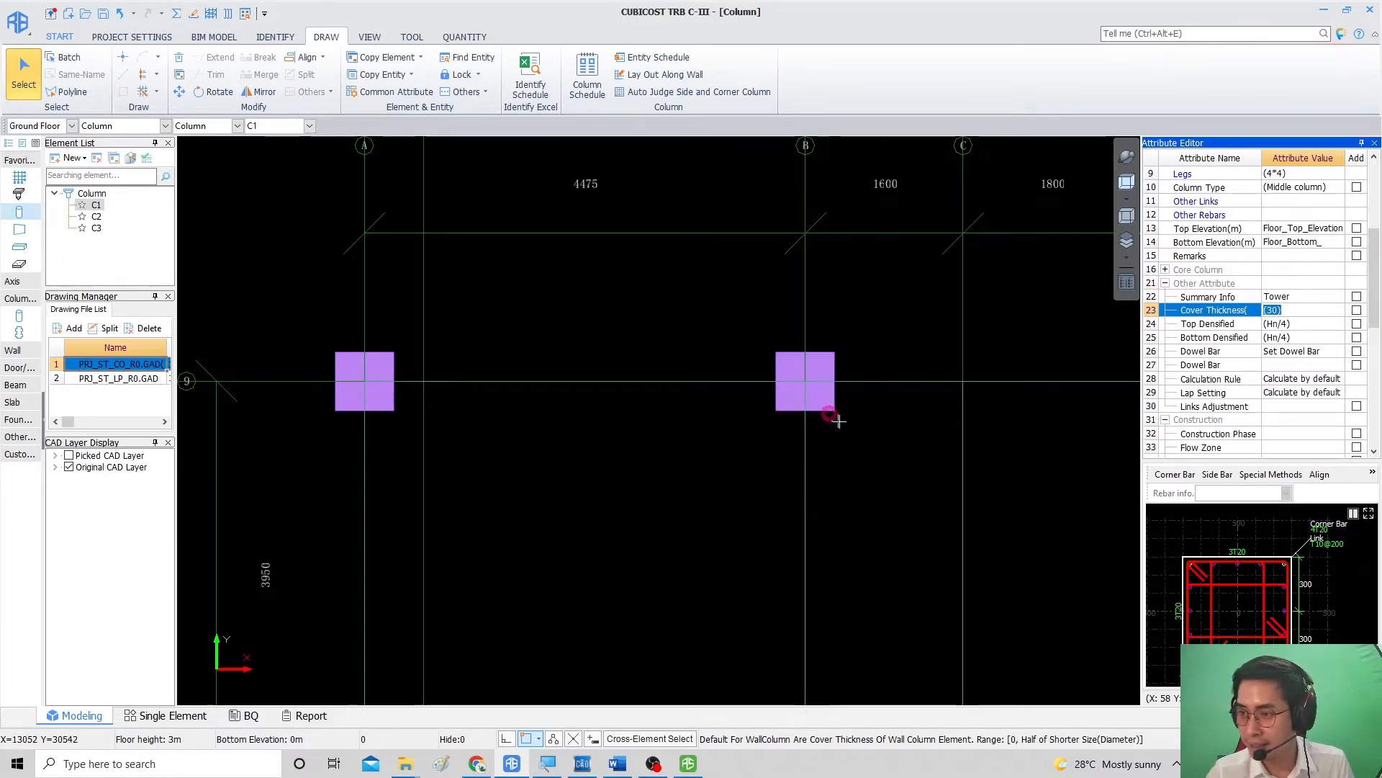
Step: Check the Summary Info of both placed C1 columns on axis 9 and delete the two columns
left_click_drag(901, 469, 321, 287)
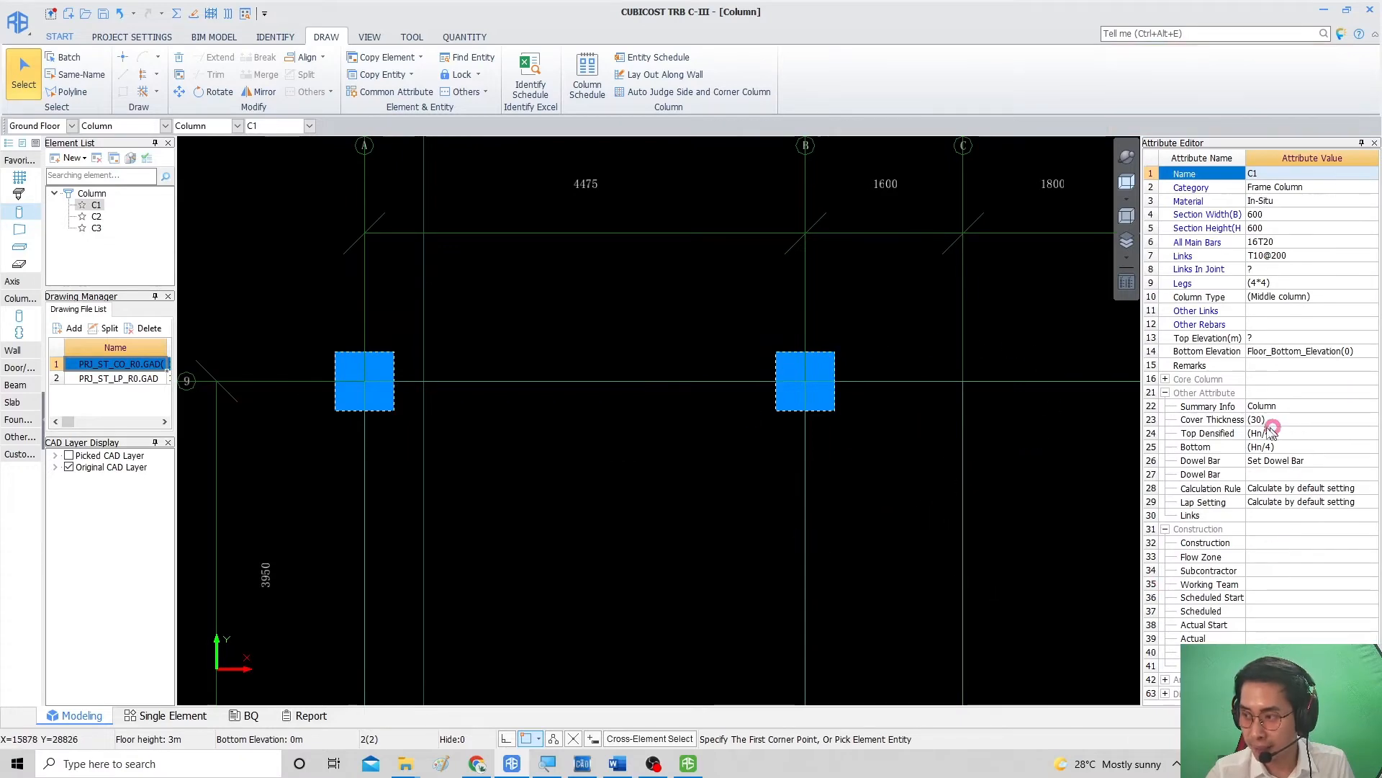
left_click(16, 72)
left_click_drag(867, 466, 317, 286)
middle_click_drag(509, 371, 531, 355)
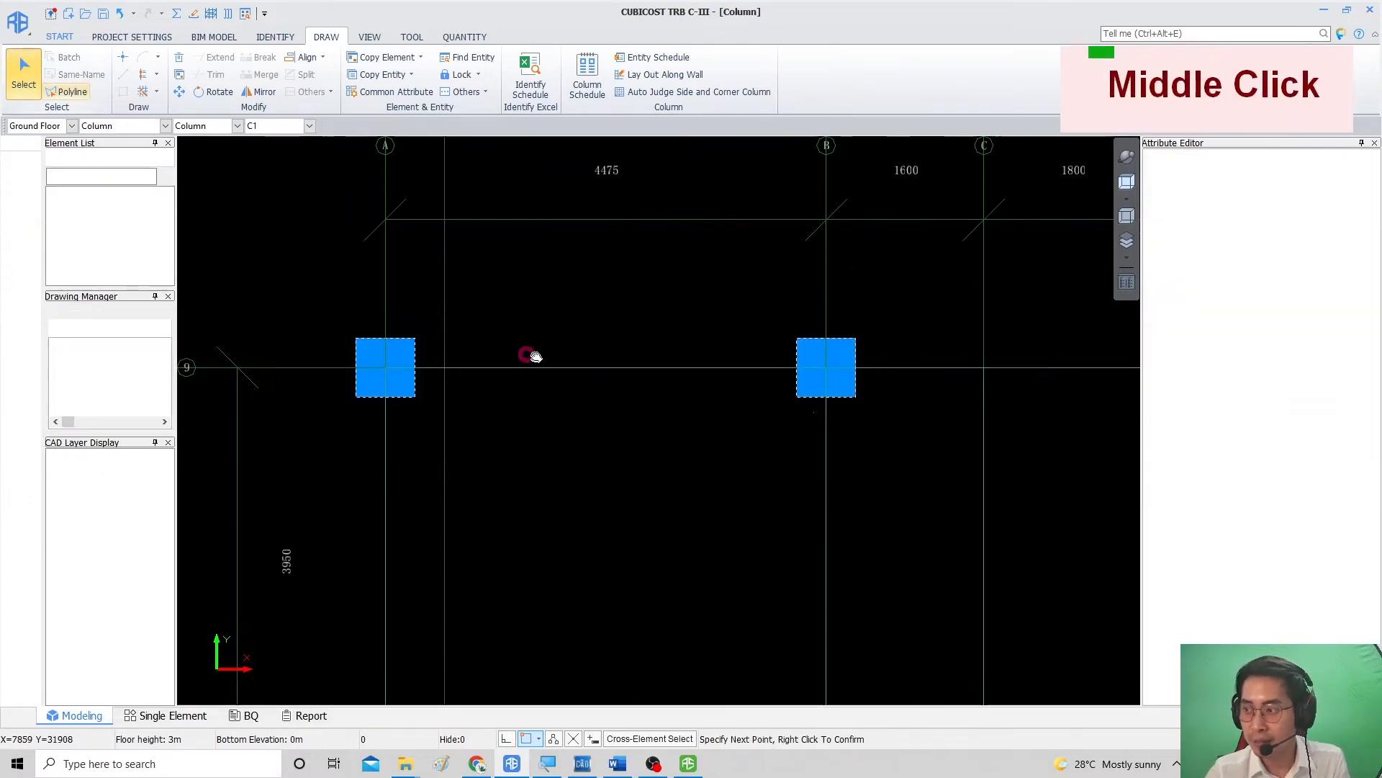
key("Delete")
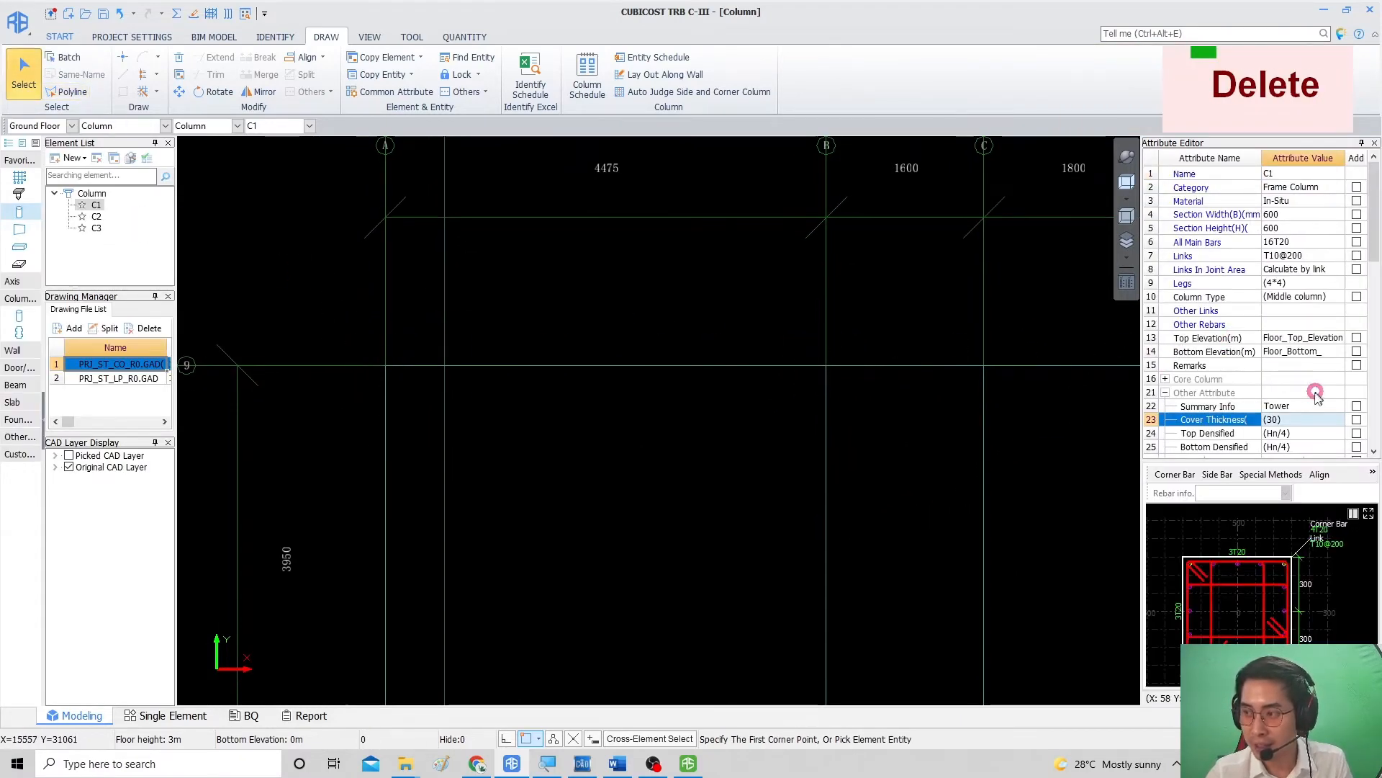
Step: Open the Construction Phase attribute of element C1 for editing
left_click(1315, 404)
left_click(1315, 420)
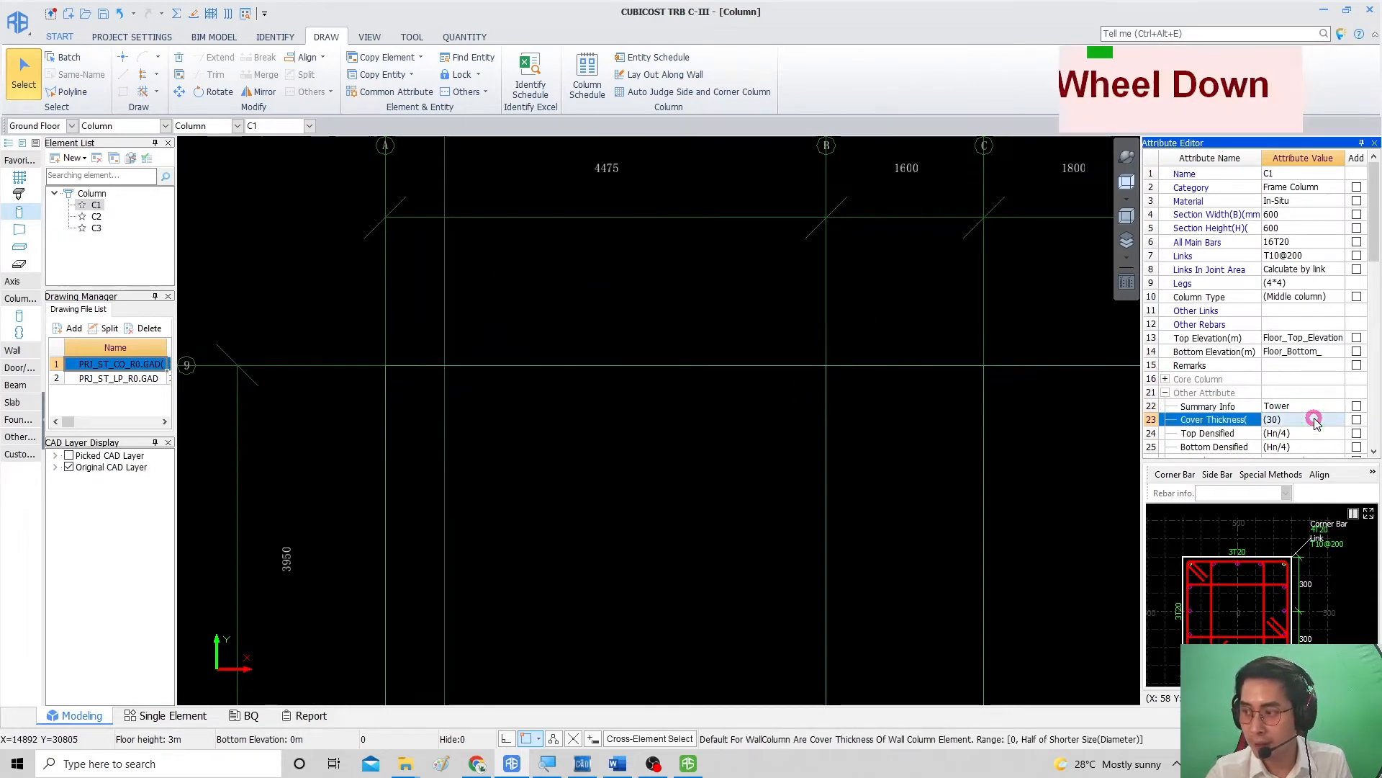
scroll(1310, 420, "down", 2)
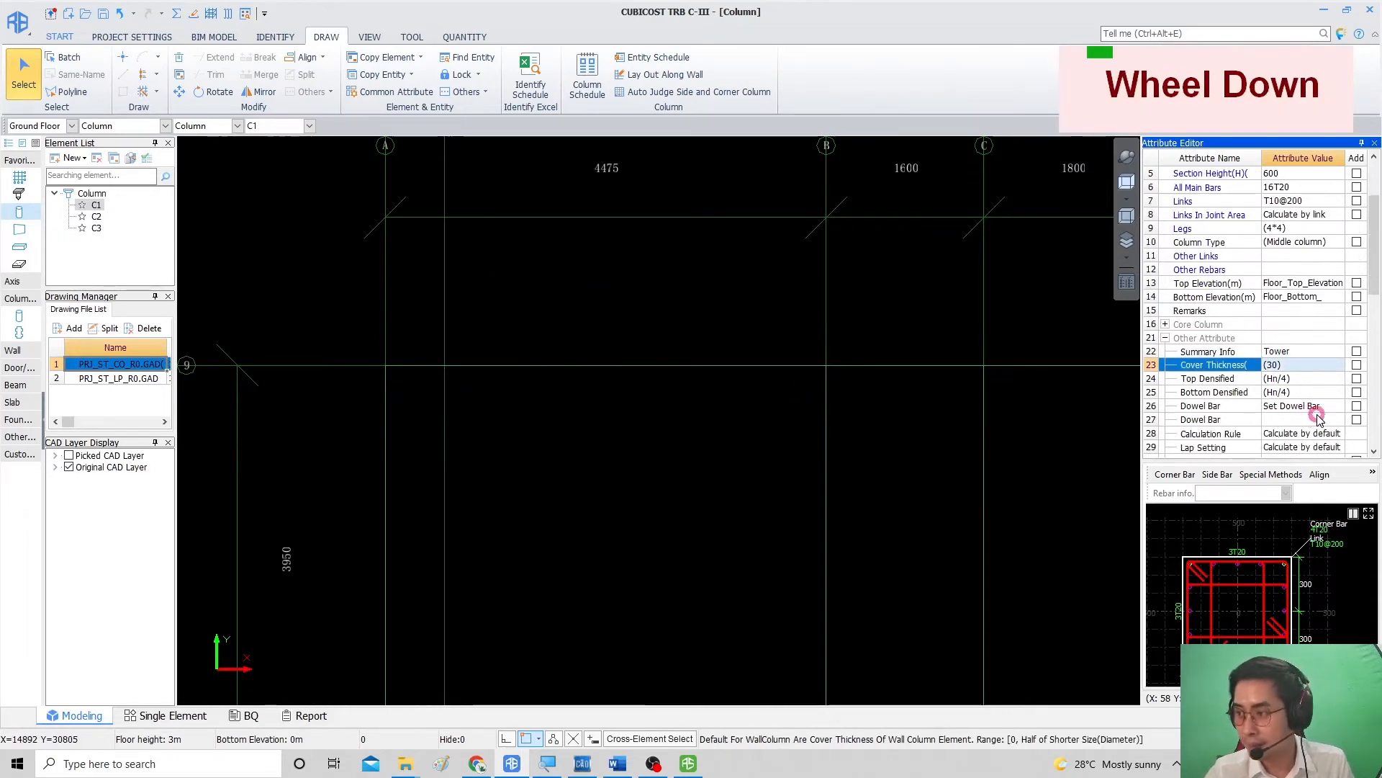
left_click(1316, 419)
scroll(1311, 416, "down", 3)
left_click(1289, 421)
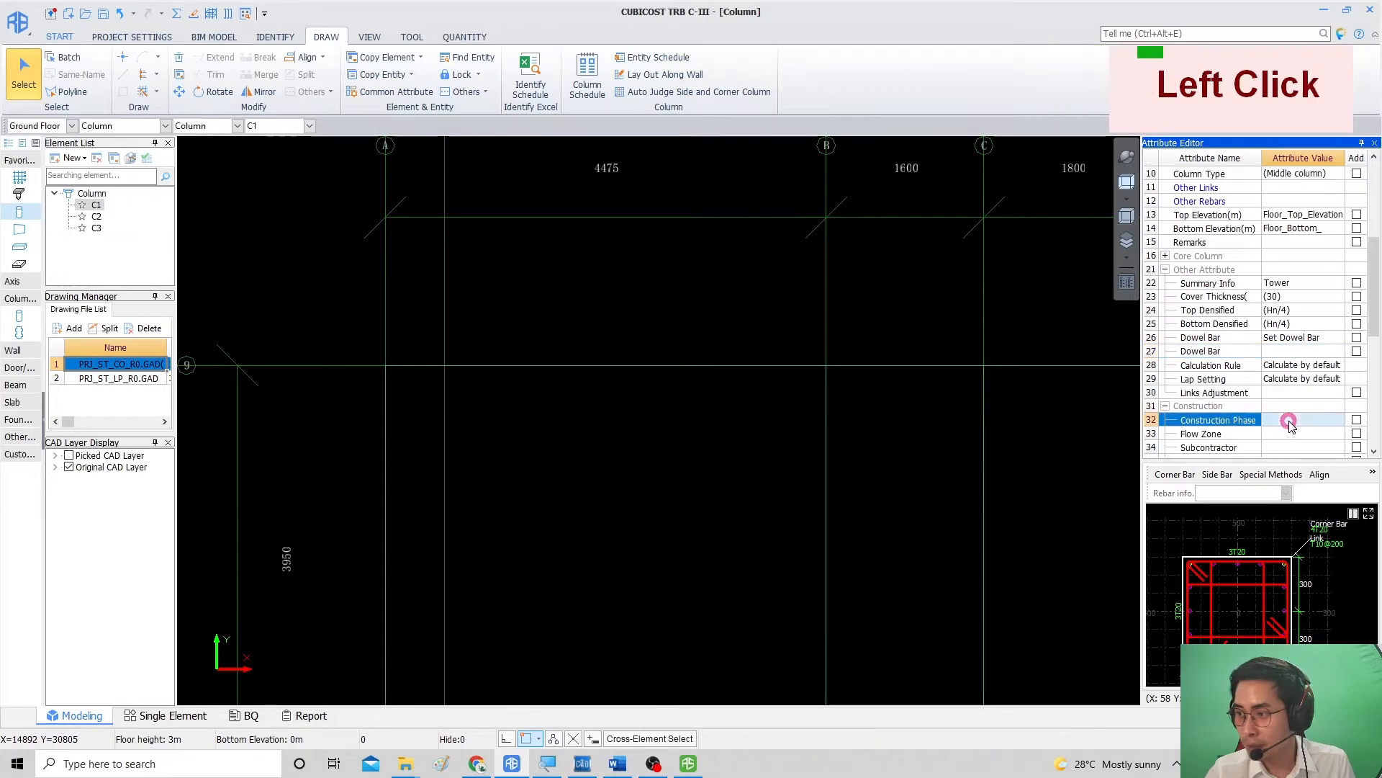
left_click(1289, 421)
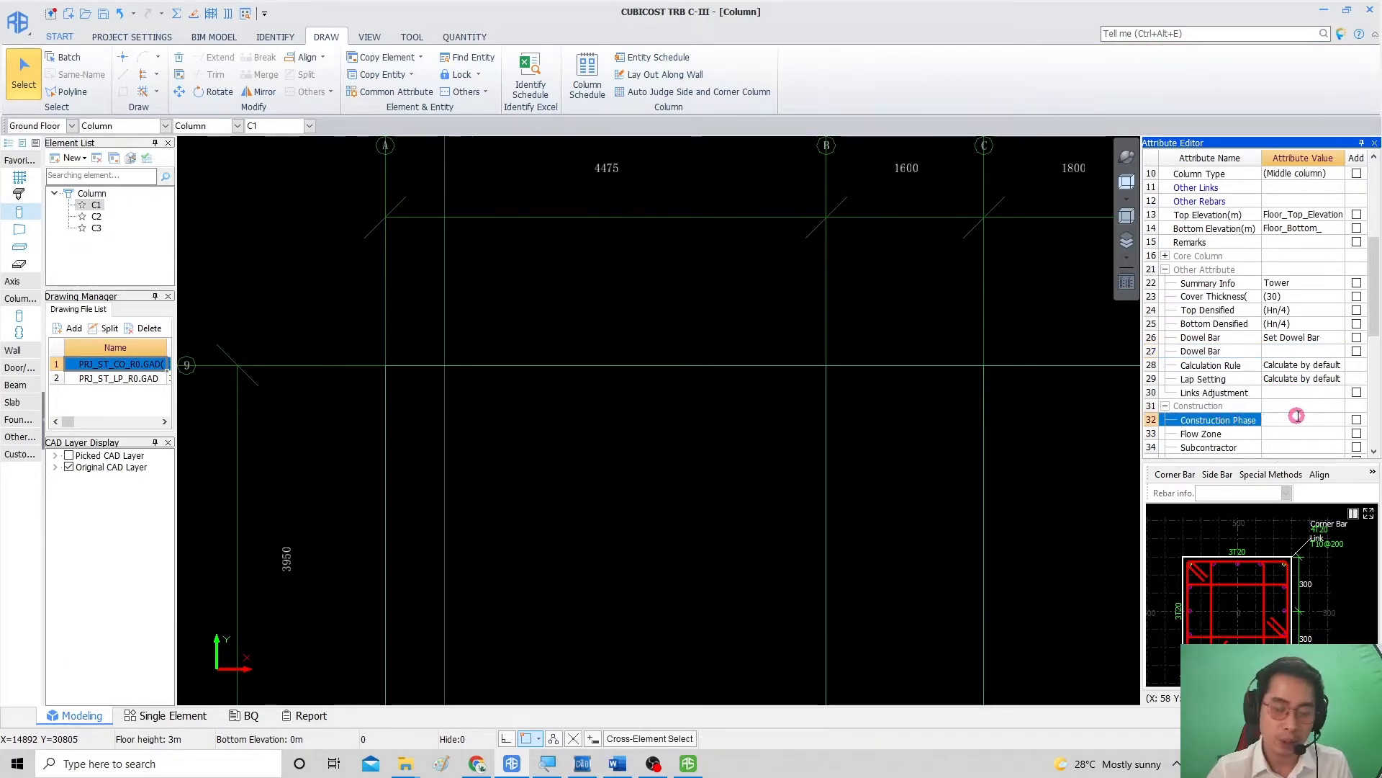
type("COB")
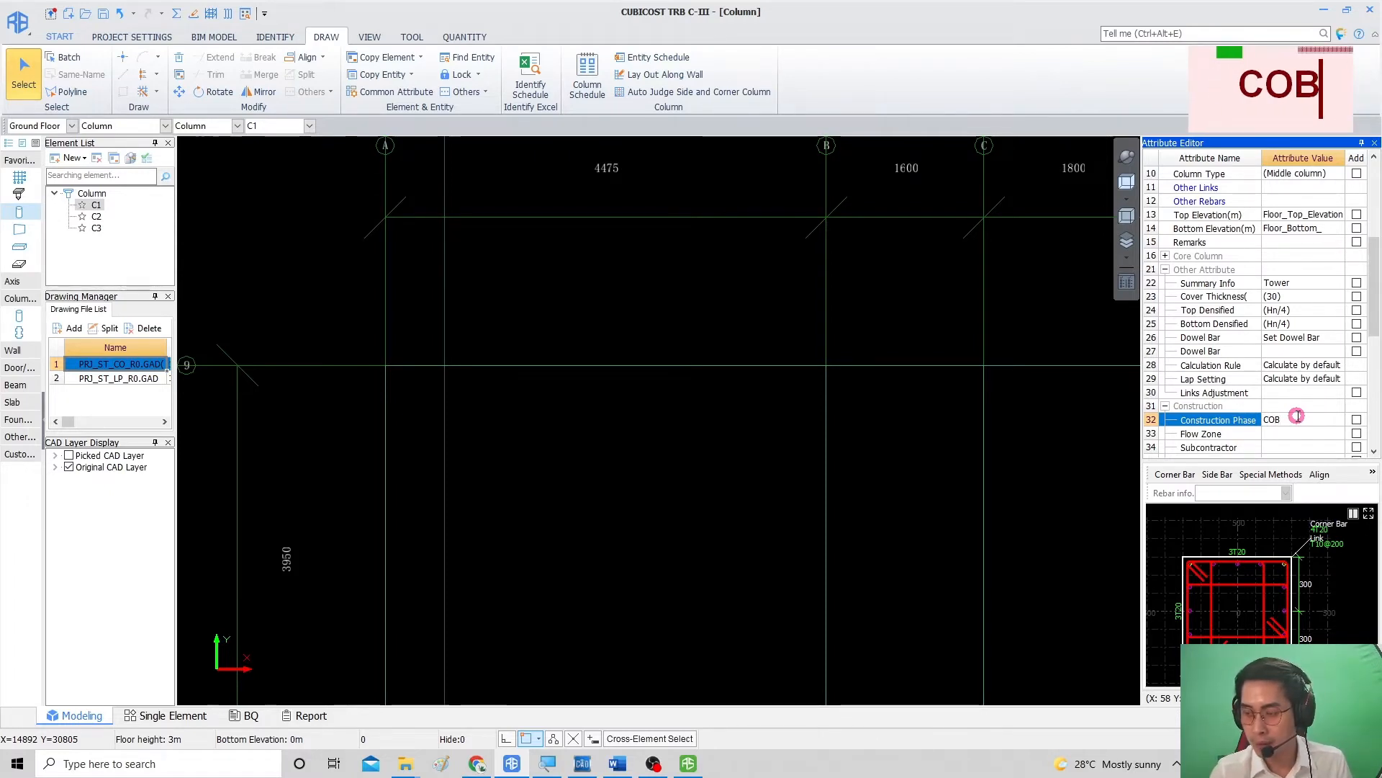
key("BackSpace")
key("BackSpace")
key("BackSpace")
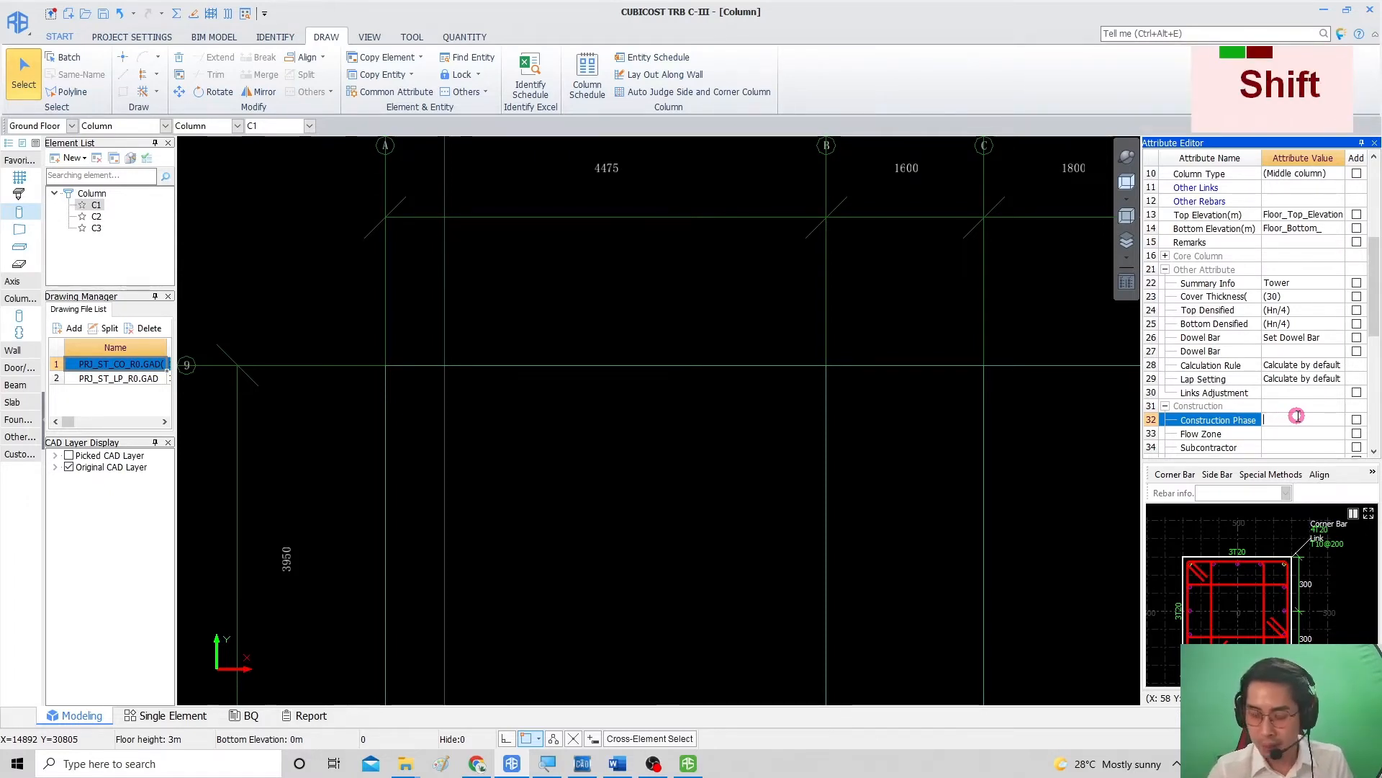
type("C")
key("BackSpace")
type("R. Co")
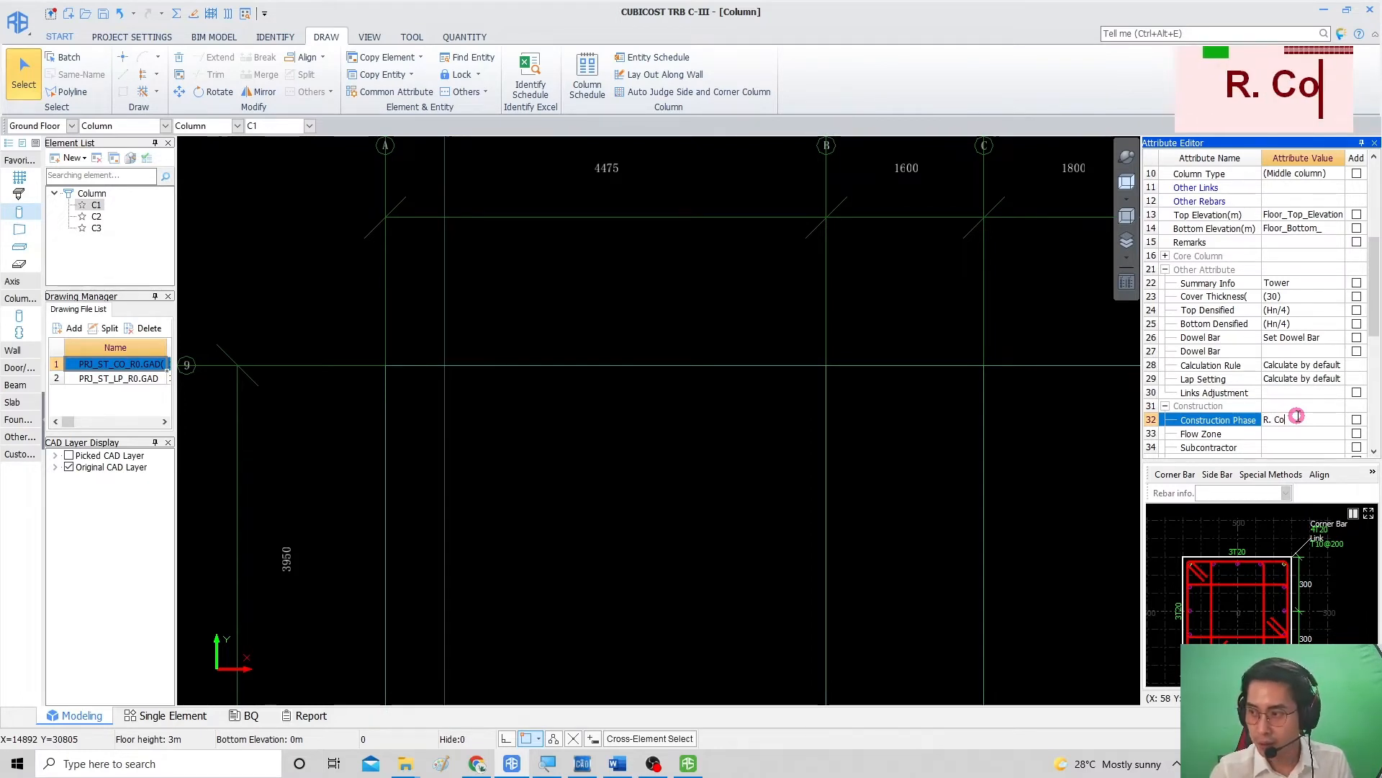
key("BackSpace")
key("BackSpace")
key("BackSpace")
key("BackSpace")
key("BackSpace")
Step: Set the Construction Phase of element C1 to Column
type("Column")
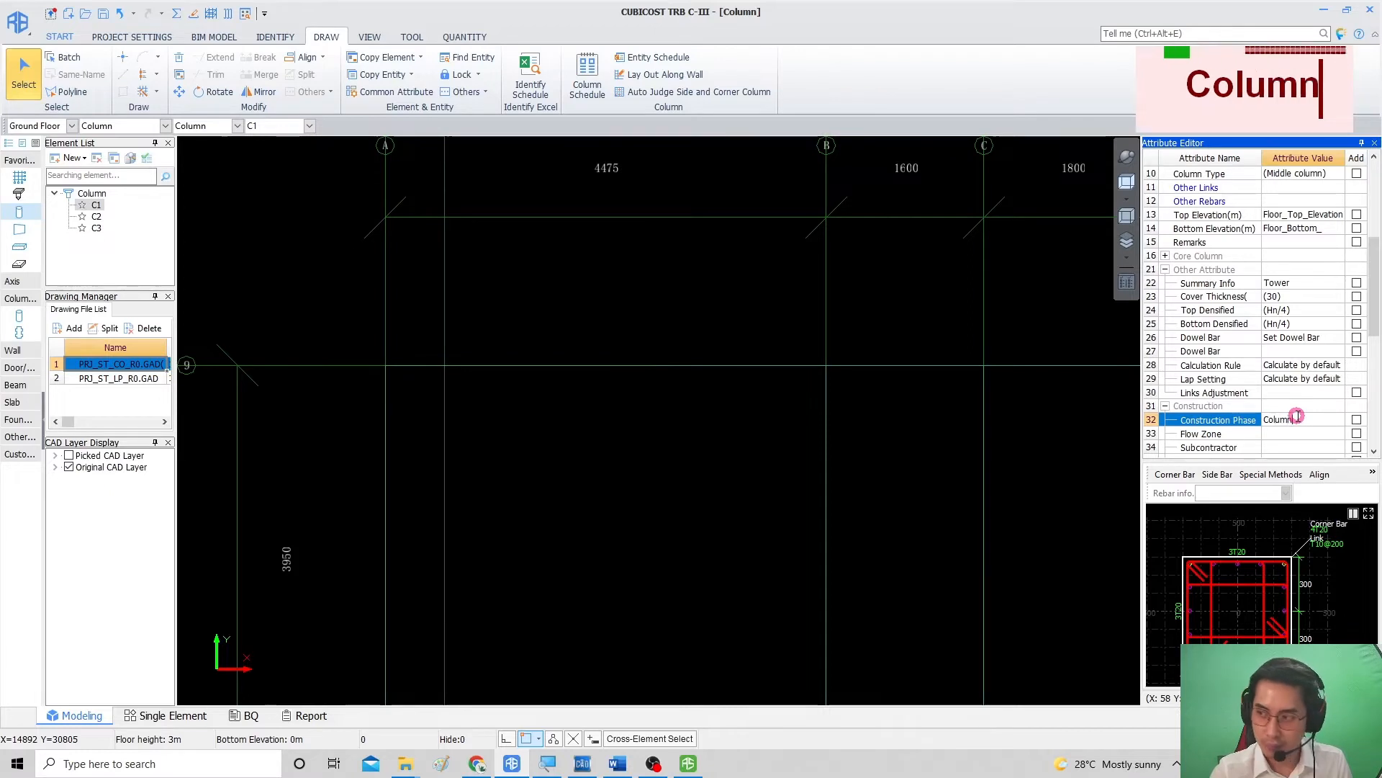
key("Return")
Step: Examine element C1's Links Adjustment, Calculation Rule, Construction Phase and Cover Thickness attributes
left_click(1307, 393)
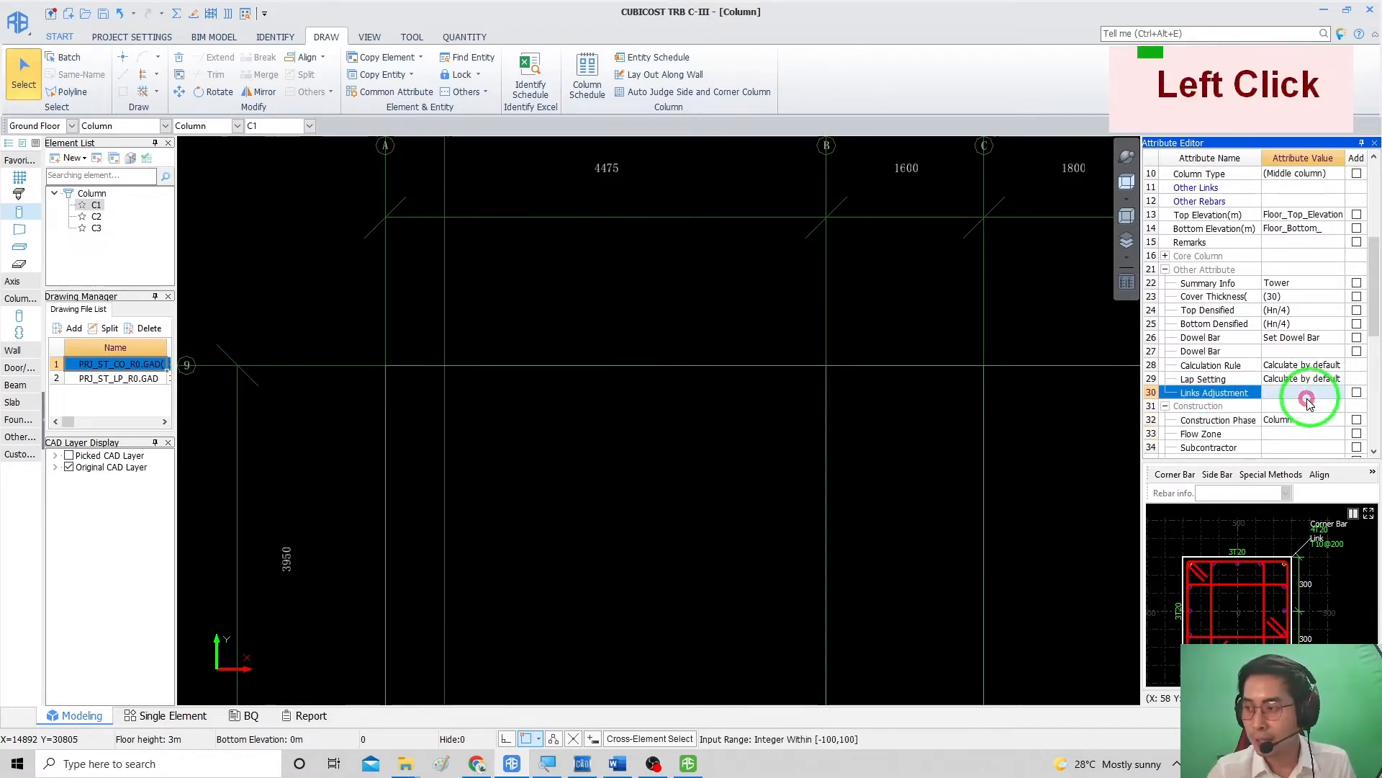
left_click(1303, 365)
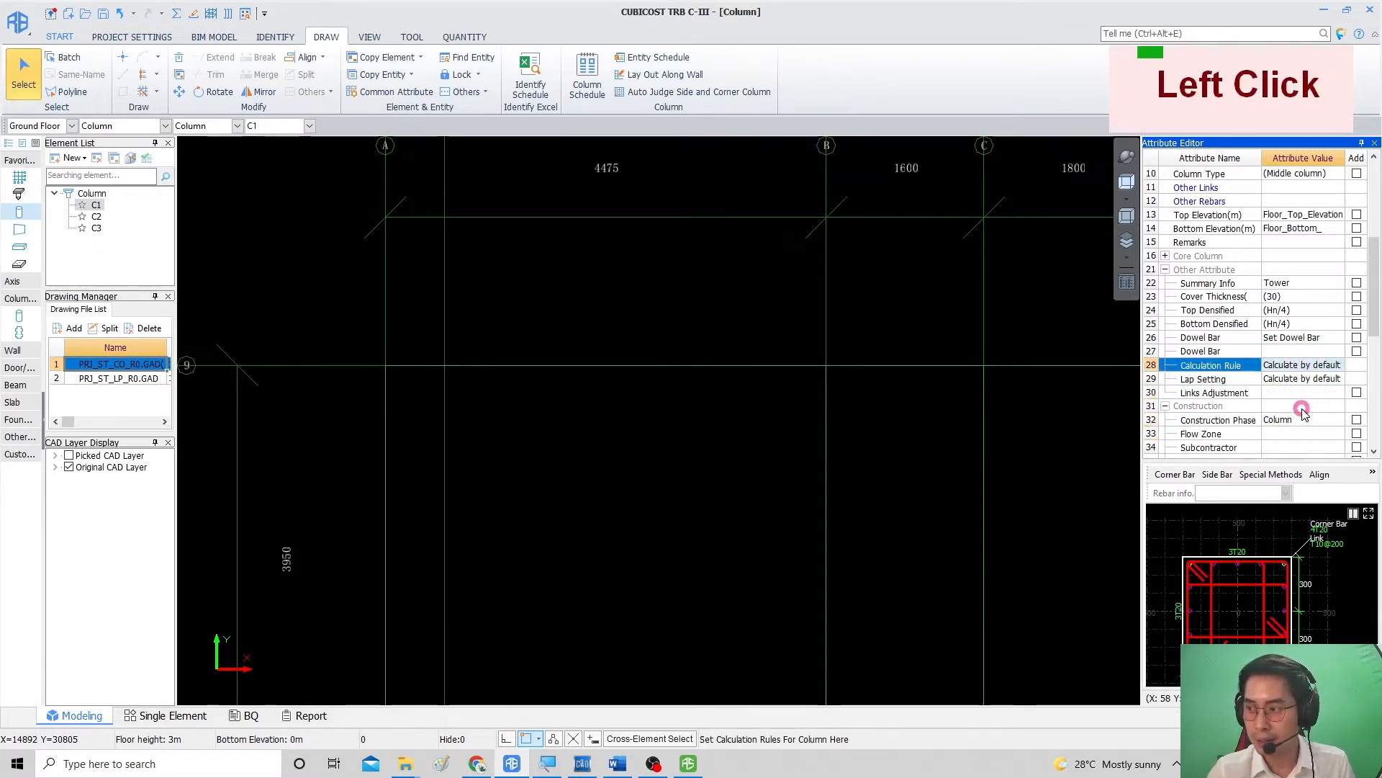
scroll(1288, 426, "down", 2)
double_click(1310, 324)
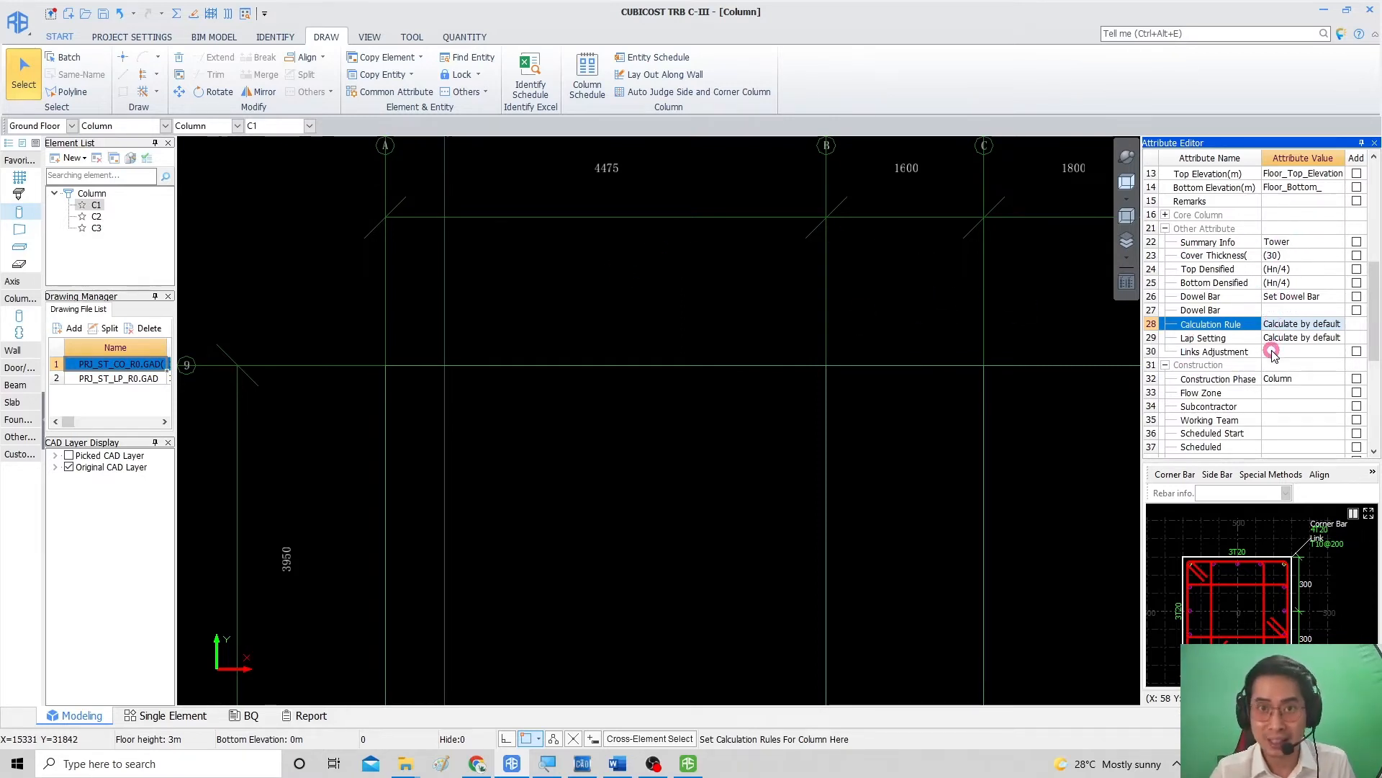
left_click(1274, 377)
scroll(1278, 367, "up", 1)
left_click(1296, 295)
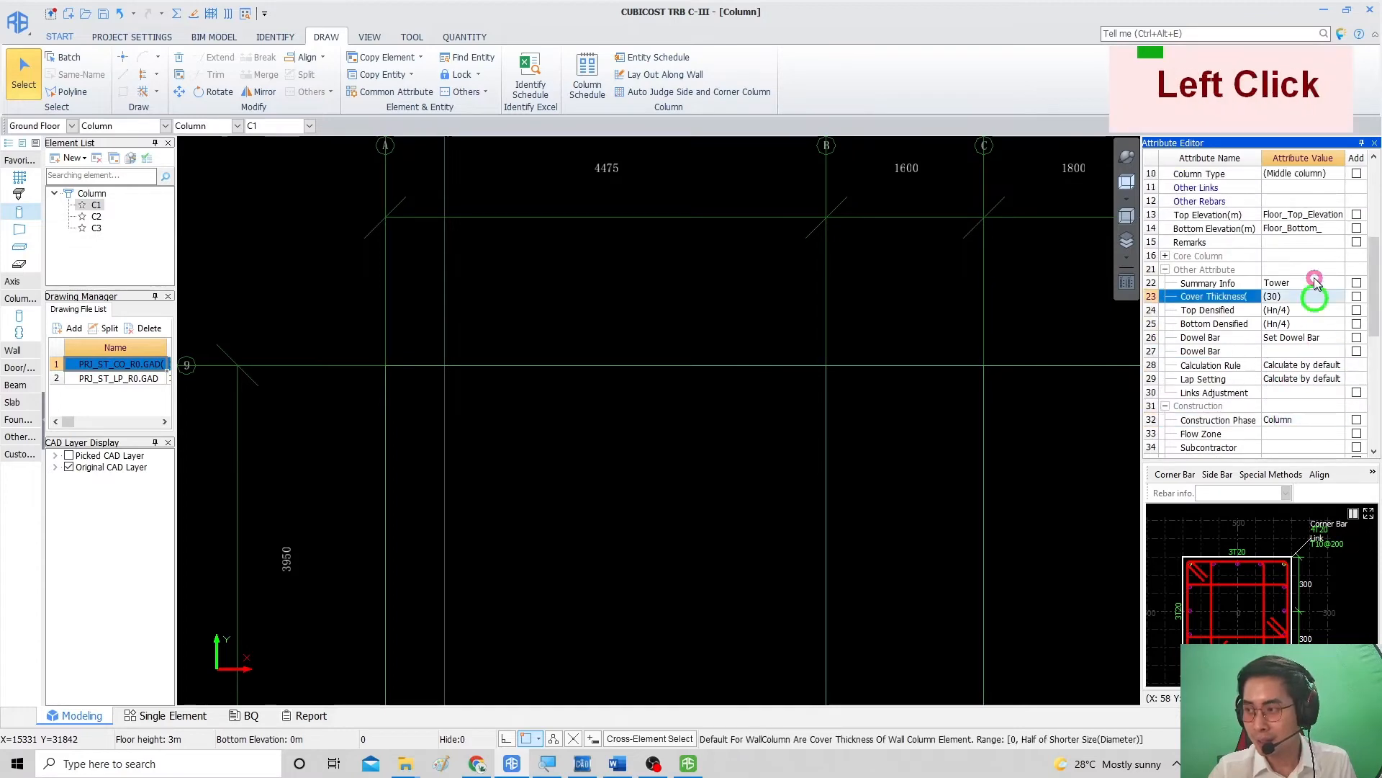
Step: Examine element C1's Construction attributes and the Add column beside its attribute values
scroll(1300, 281, "up", 1)
scroll(1302, 281, "down", 2)
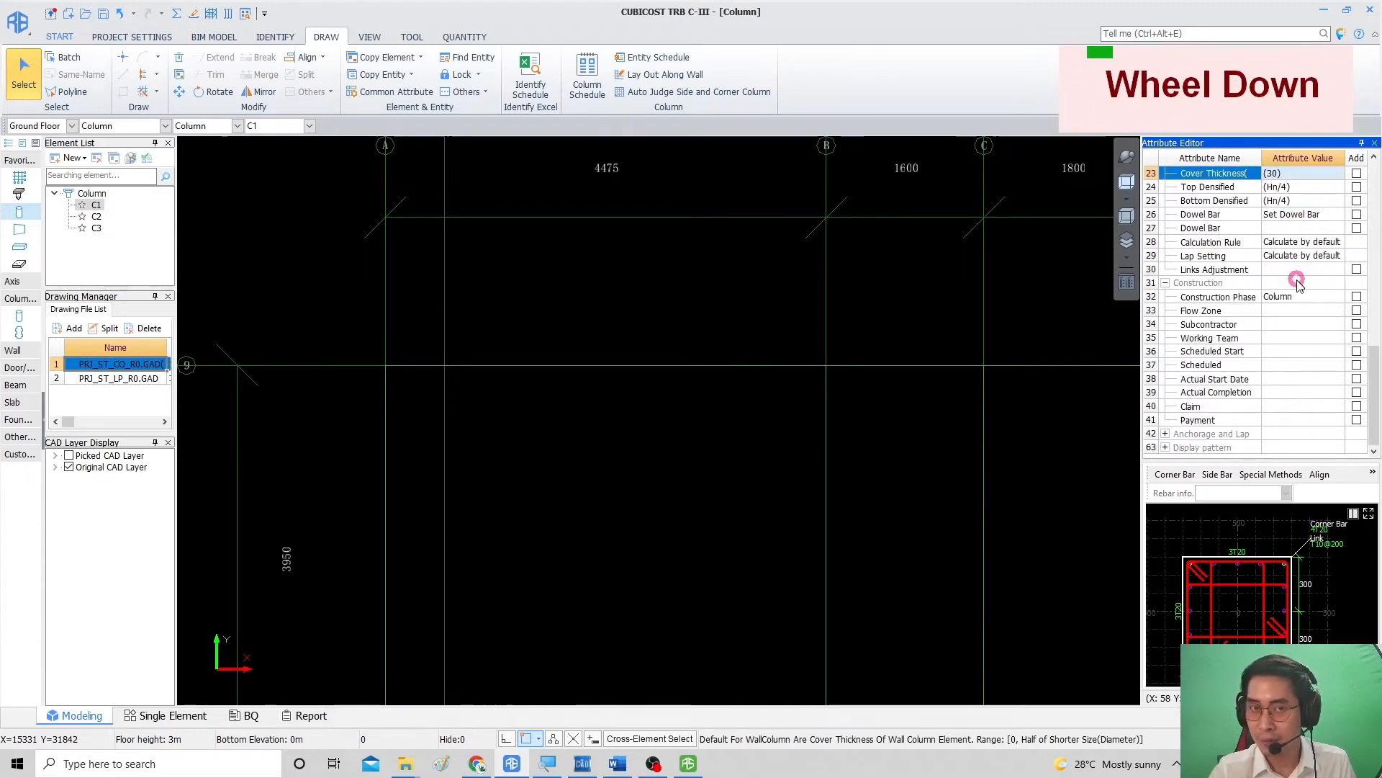
right_click(1049, 271)
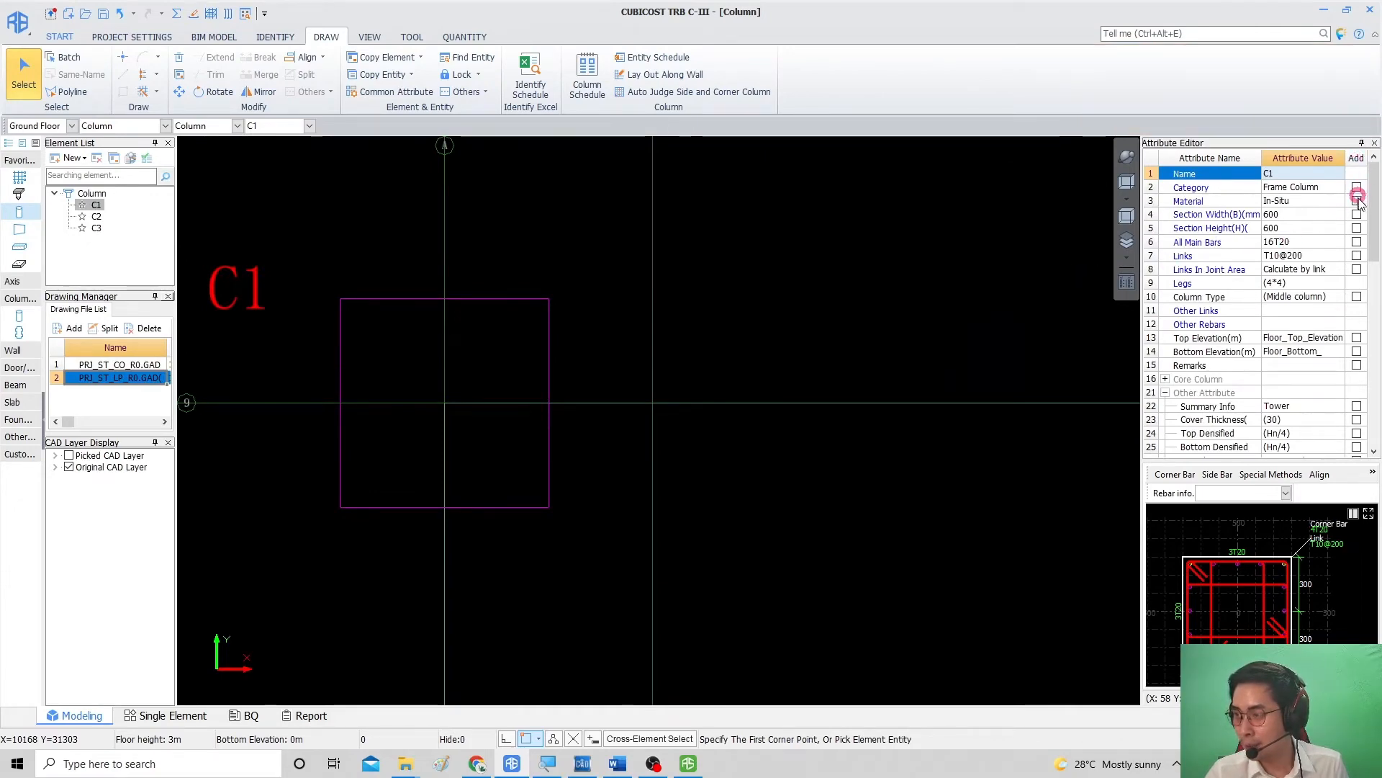
scroll(1356, 202, "up", 1, "ctrl+alt")
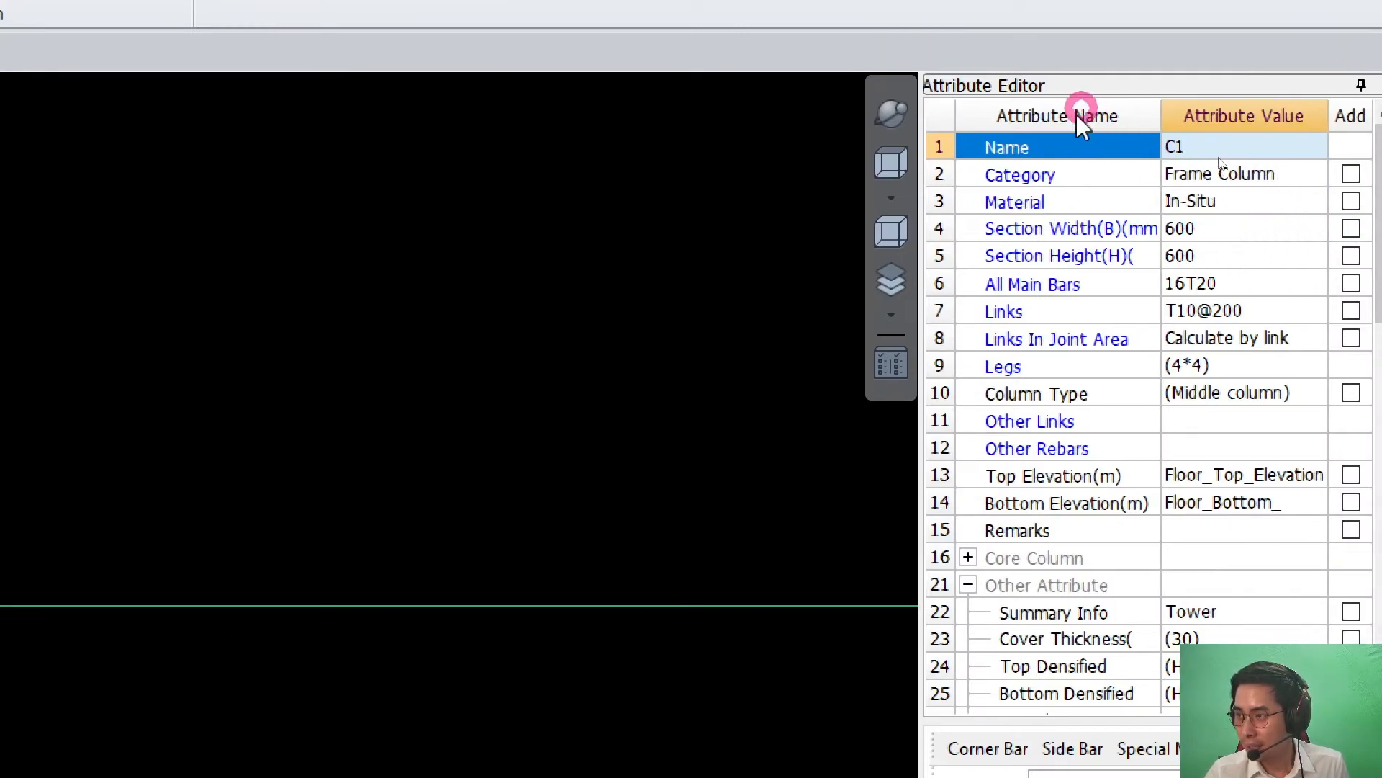
scroll(1311, 240, "down", 1, "ctrl+alt")
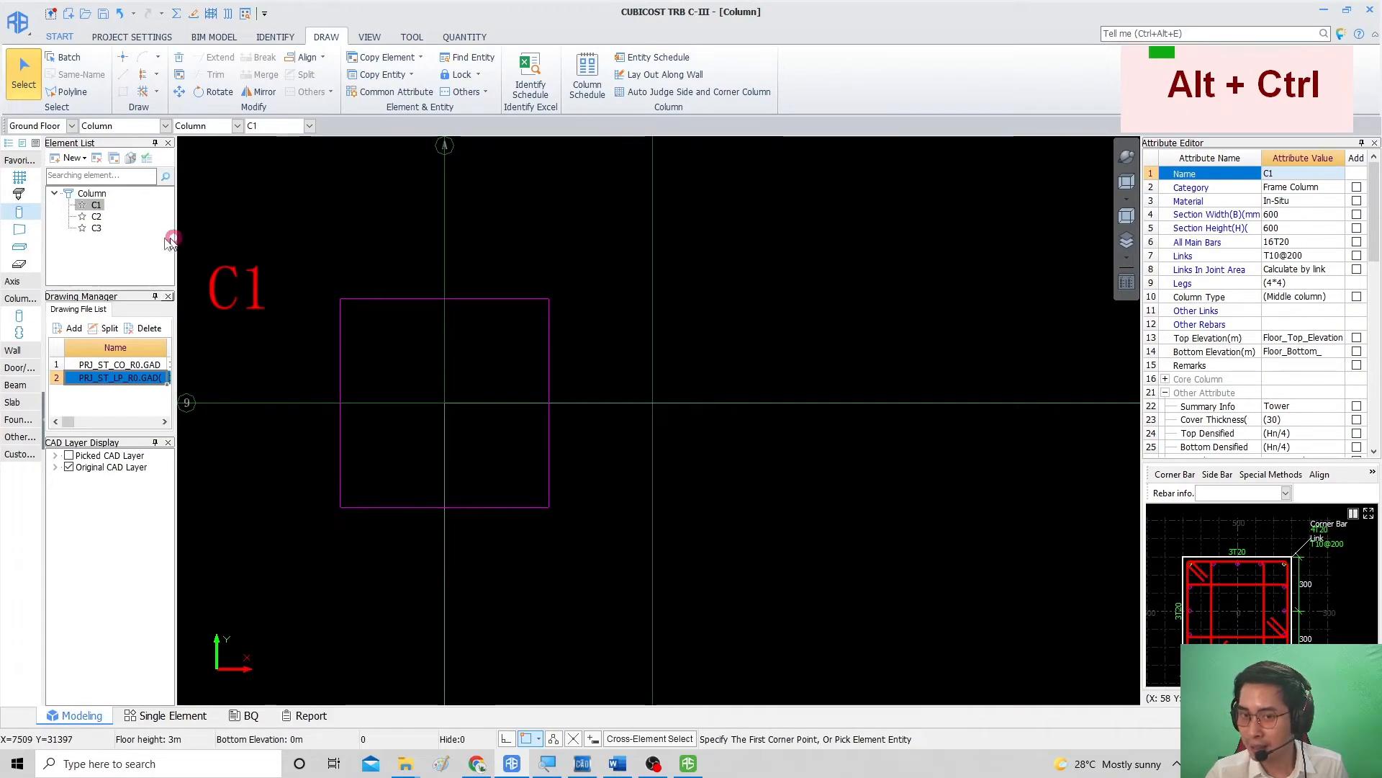
Step: Select elements C1, C2 and C3 together and add Section Width and Section Height to their displayed names
left_click(95, 228, "shift")
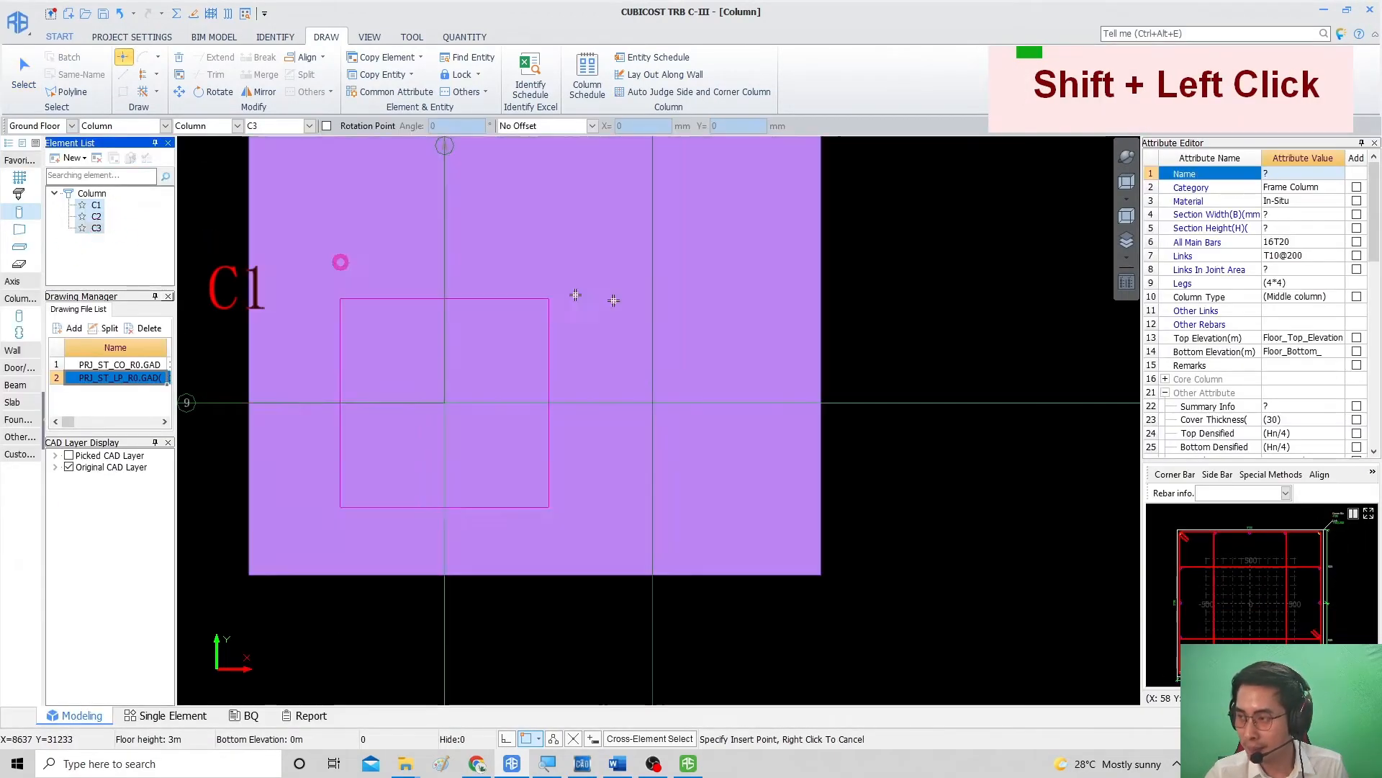
right_click(905, 276)
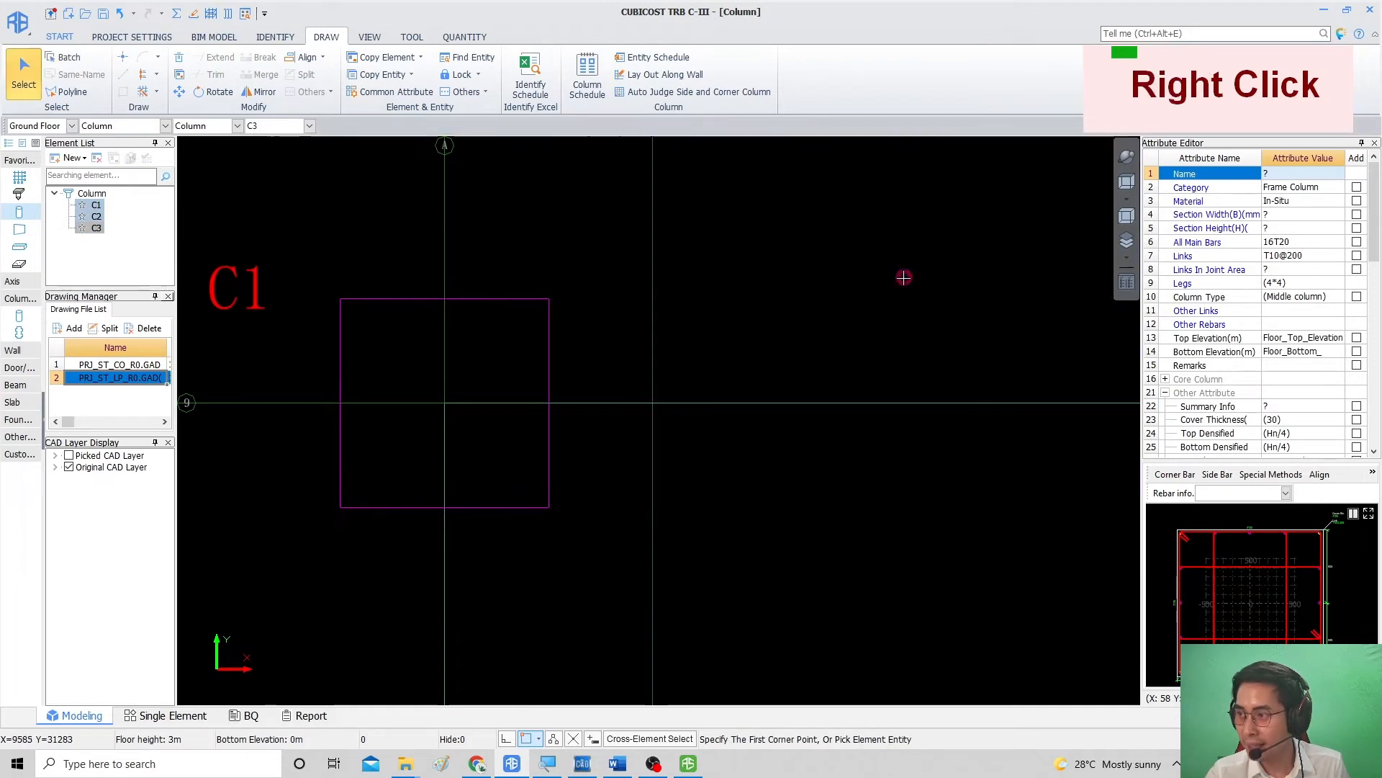
left_click(1357, 214)
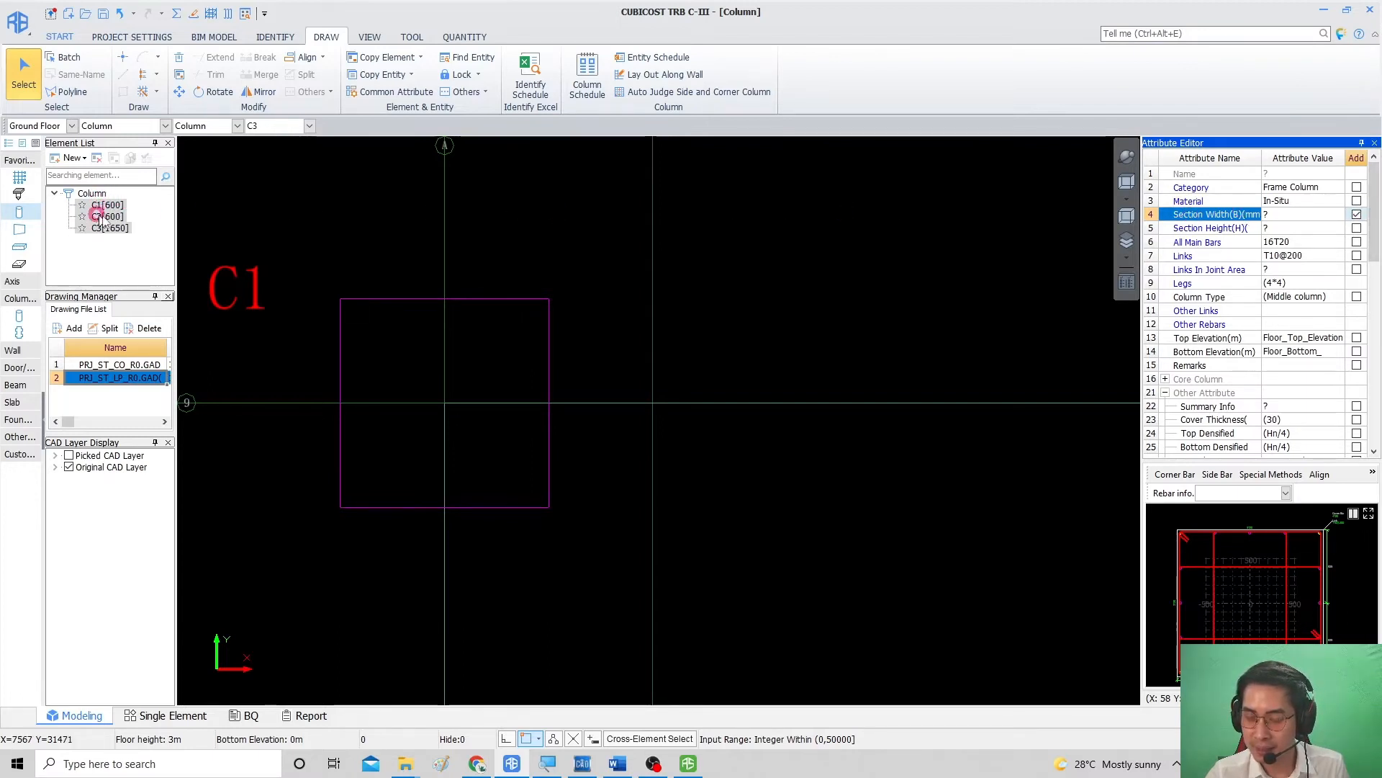
left_click(1356, 228)
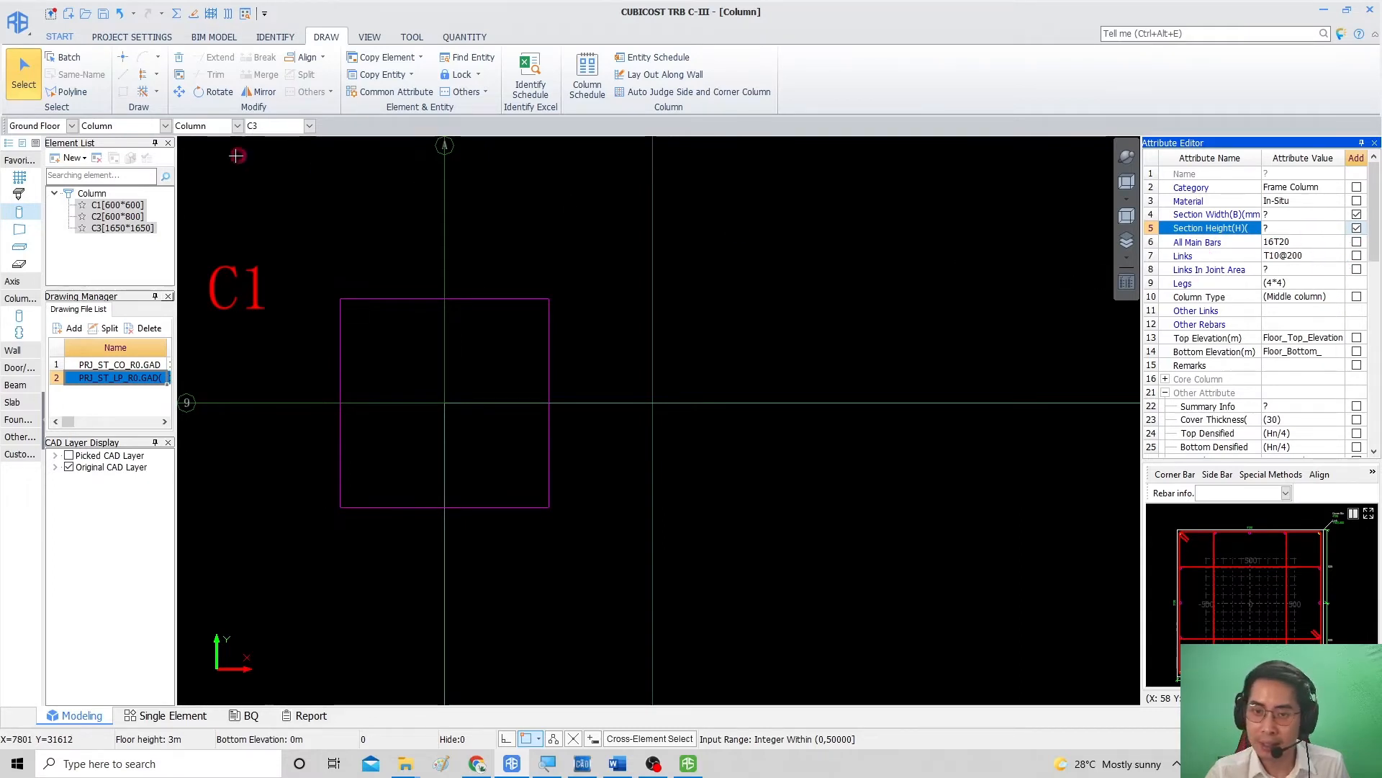
Step: Place column C1 as a point entity at the intersection of axes A and 9
left_click(128, 206)
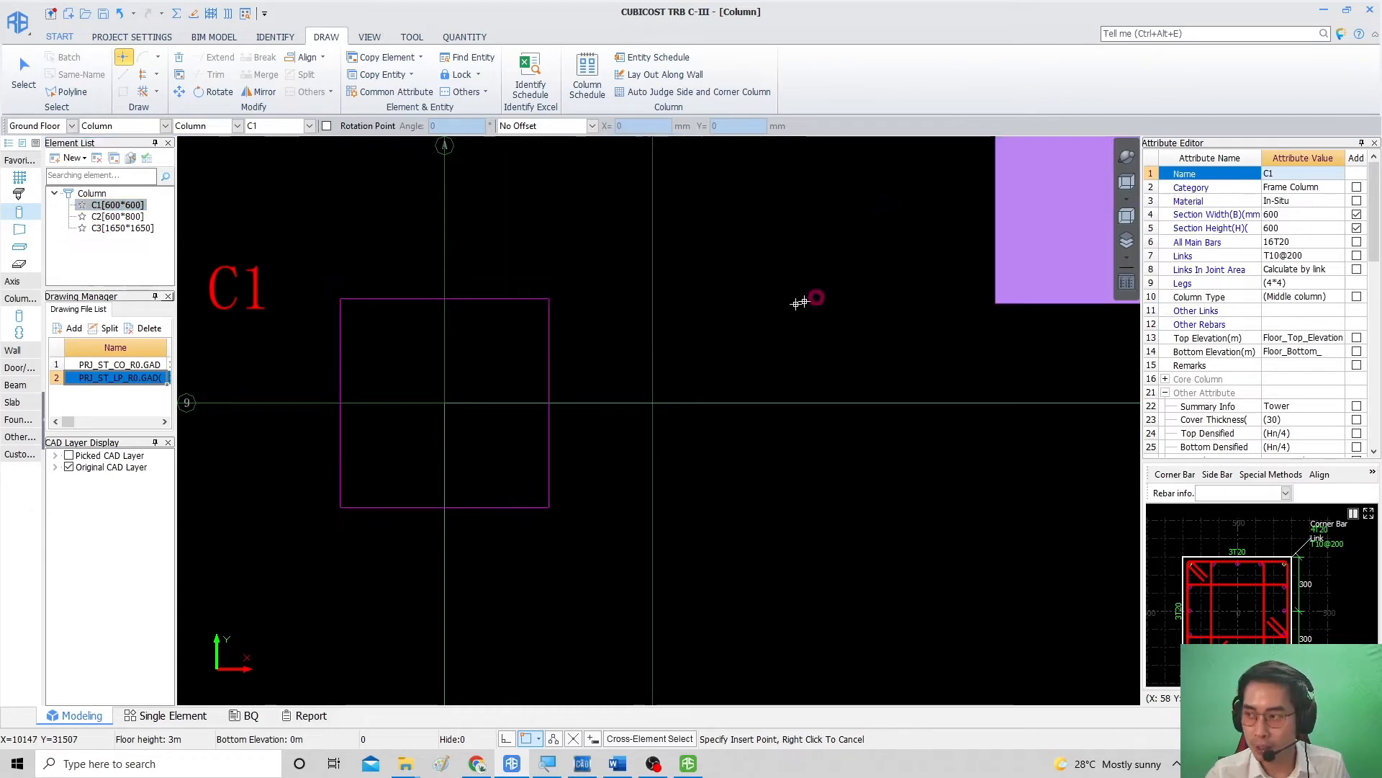
right_click(771, 308)
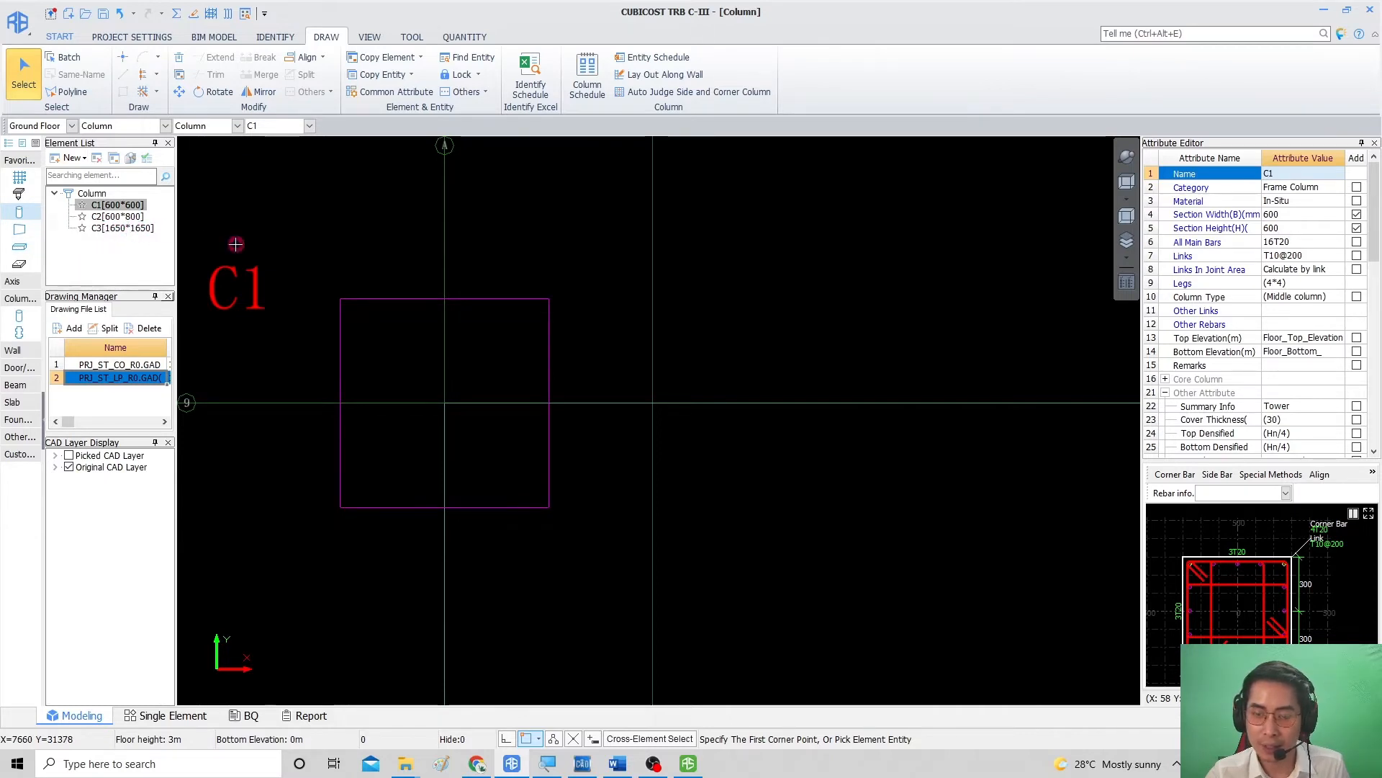
left_click(117, 205)
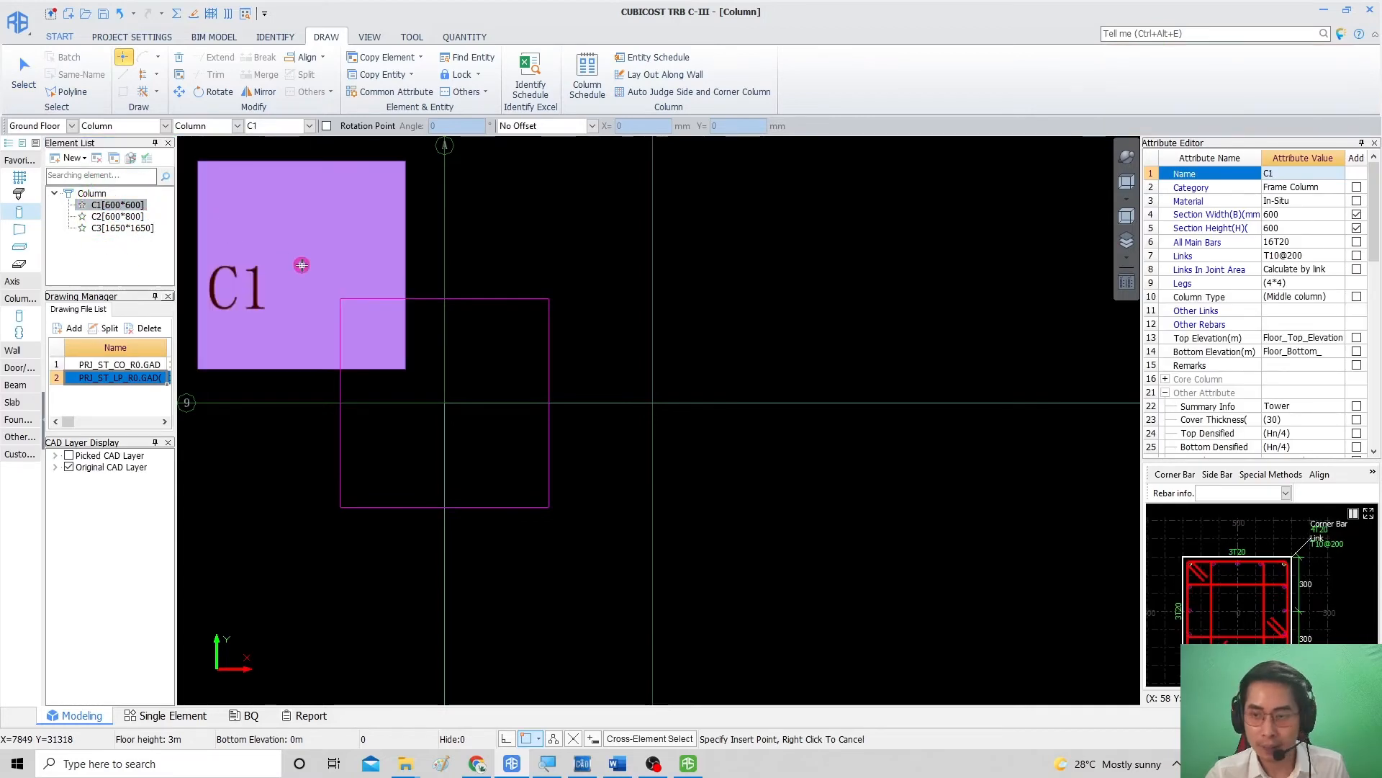
middle_click_drag(275, 264, 331, 267)
right_click(293, 231)
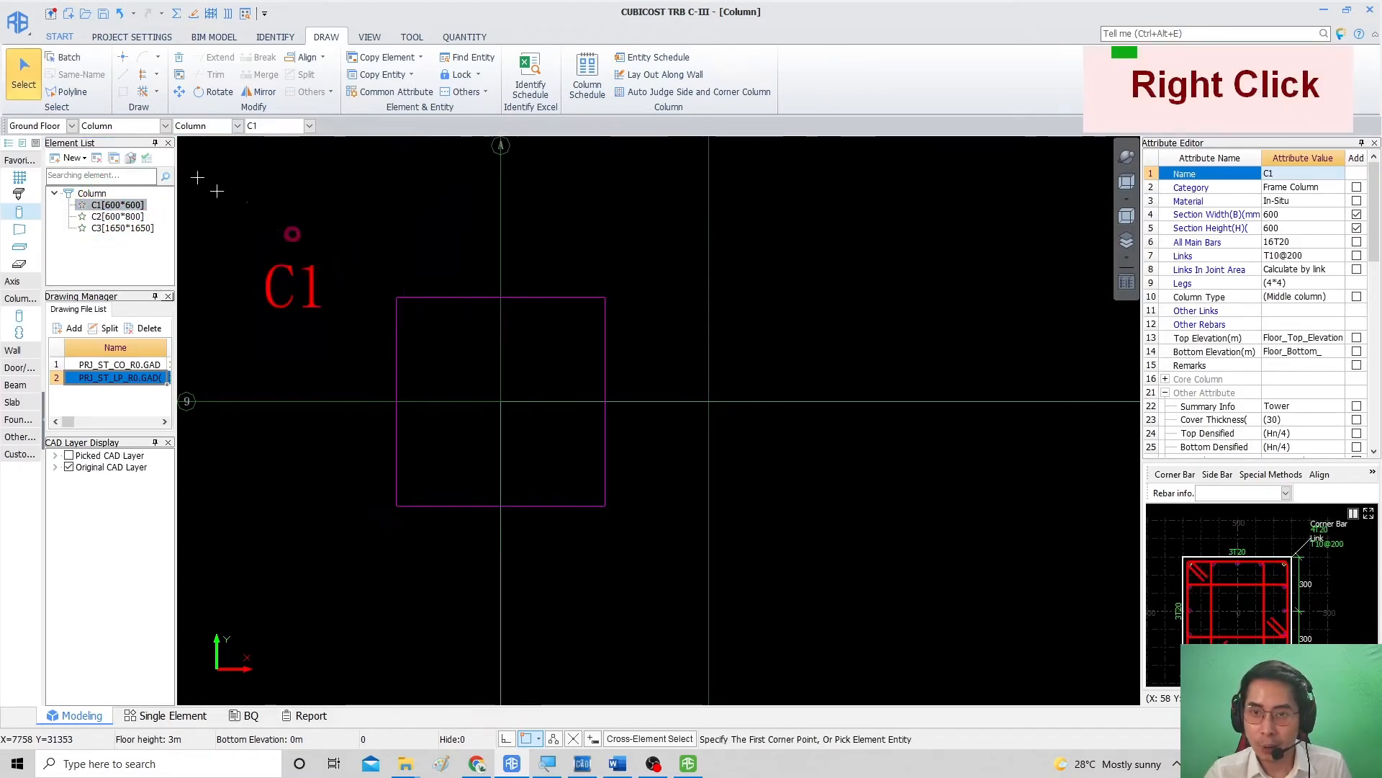
left_click(124, 57)
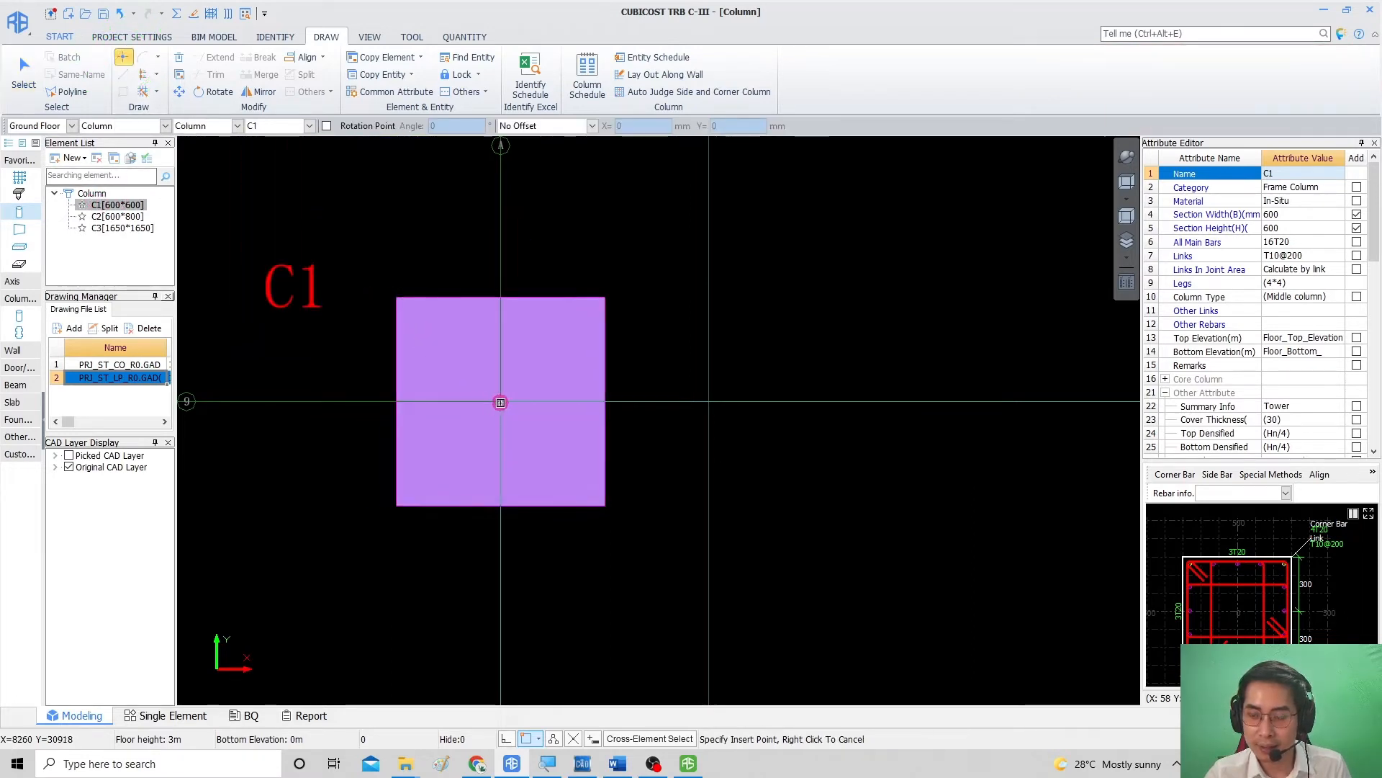
key("ctrl")
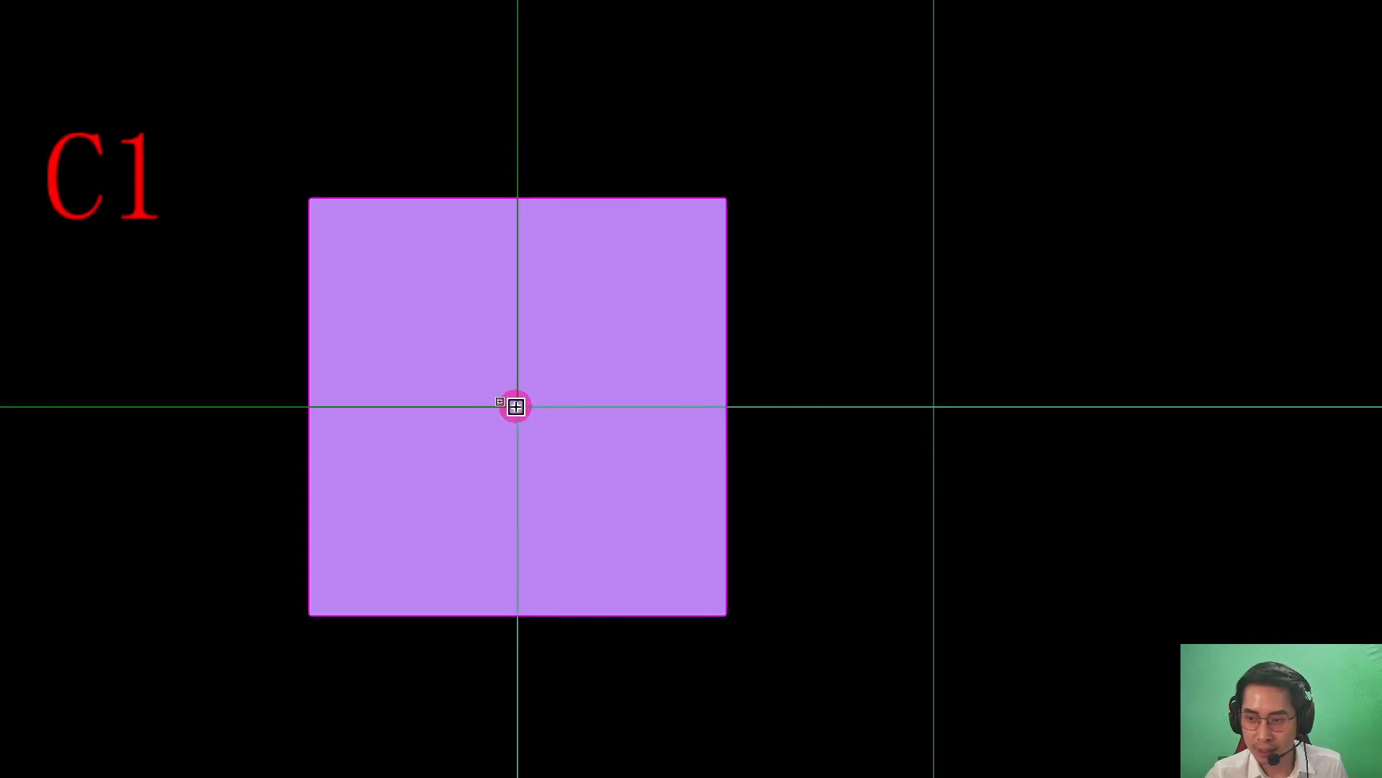
left_click(518, 408)
right_click(753, 417)
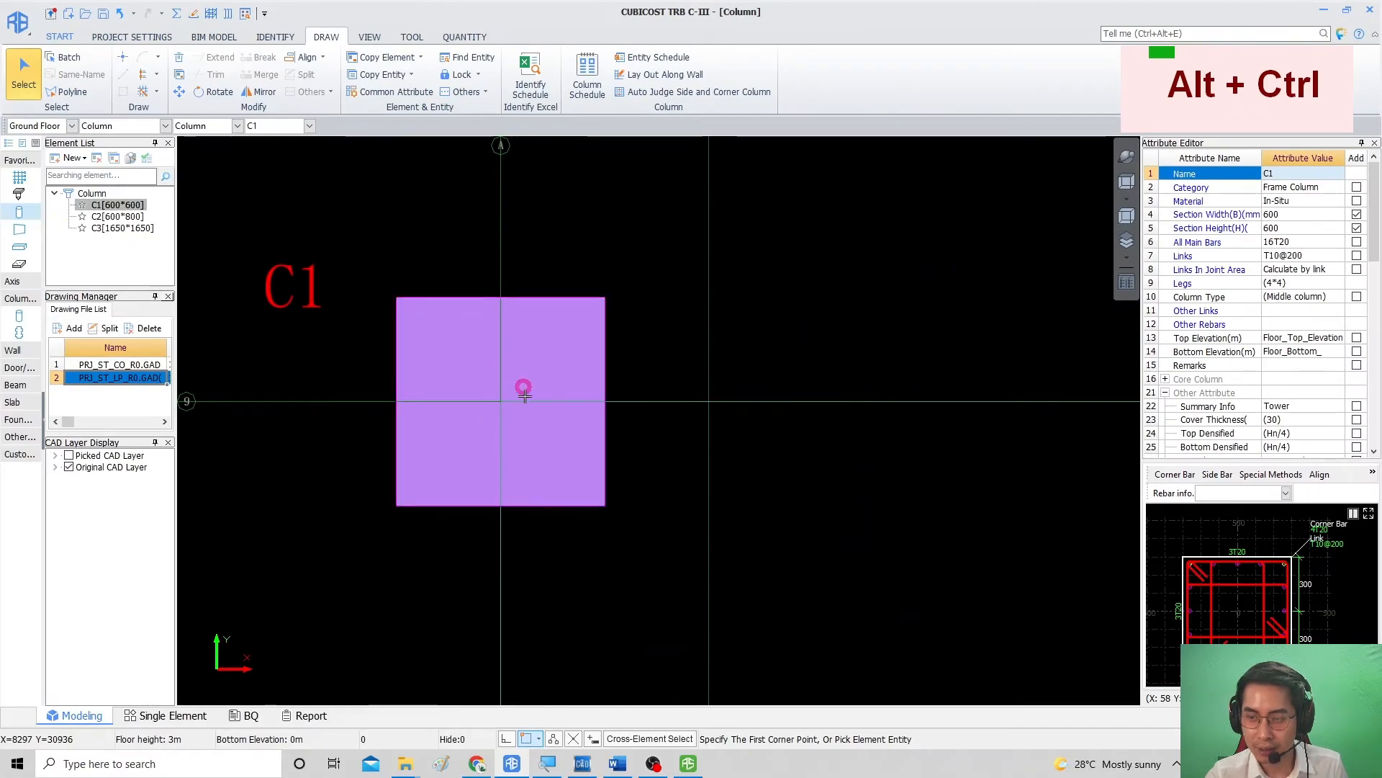
Step: Place column C2 at the intersection of axes B and 9 in its default orientation
middle_click_drag(651, 445, 473, 404)
scroll(602, 432, "down", 2)
scroll(473, 404, "down", 3)
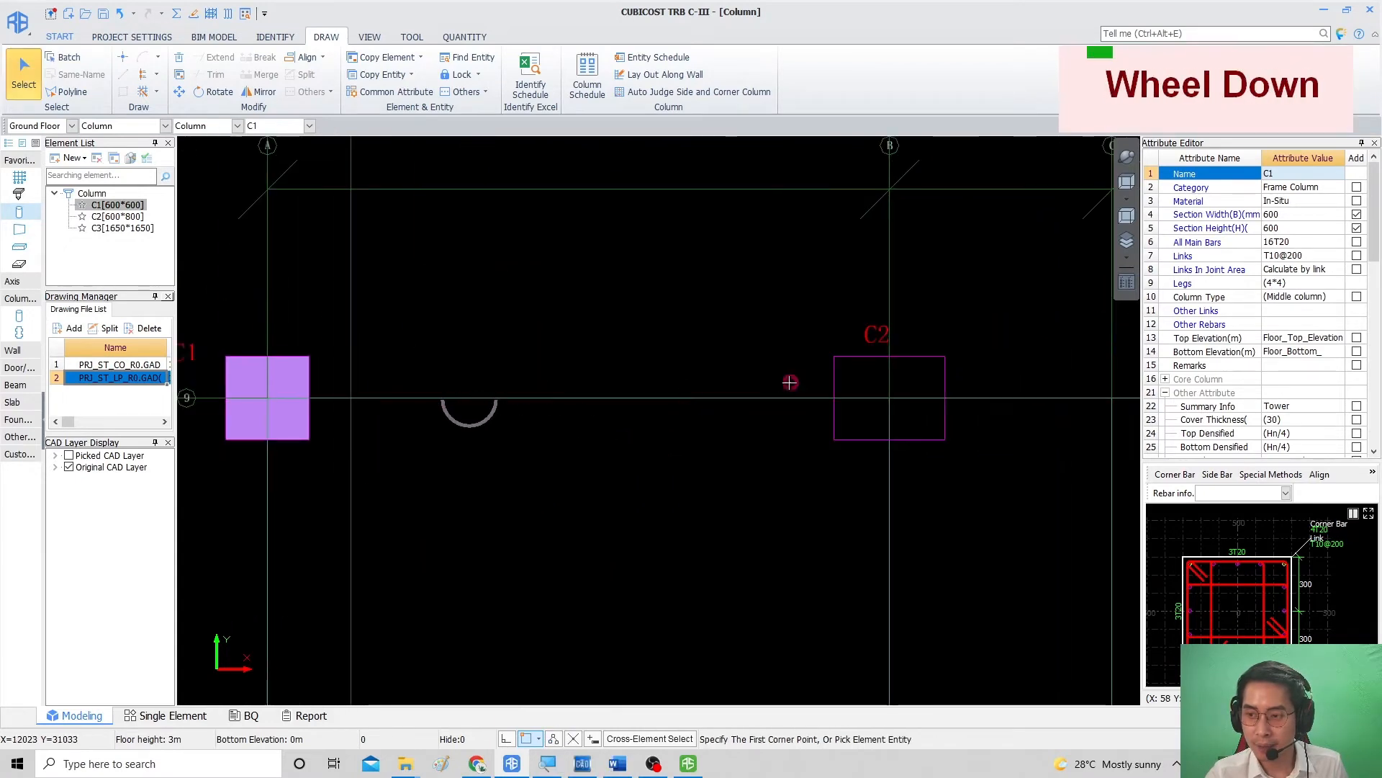
middle_click_drag(798, 389, 516, 382)
scroll(516, 382, "up", 2)
middle_click_drag(632, 390, 574, 383)
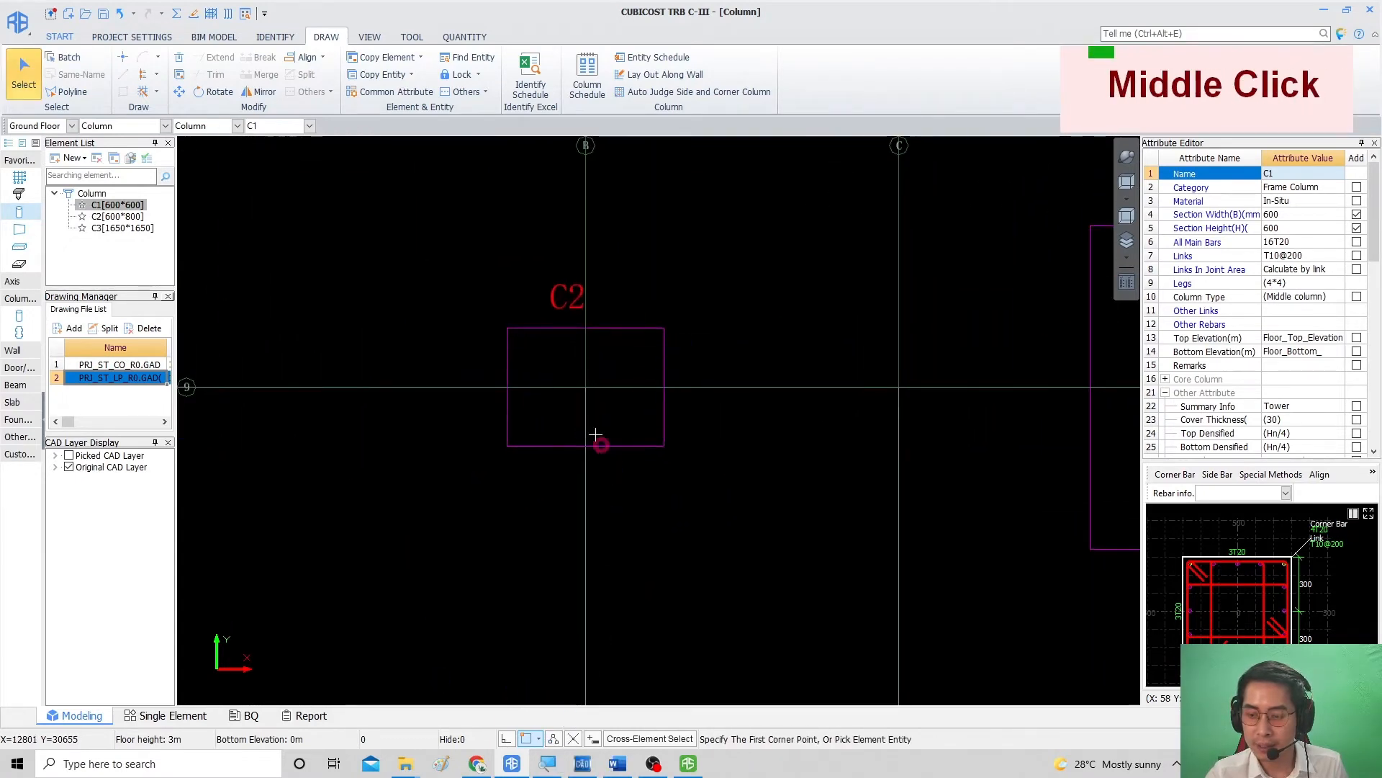
scroll(606, 421, "up", 2)
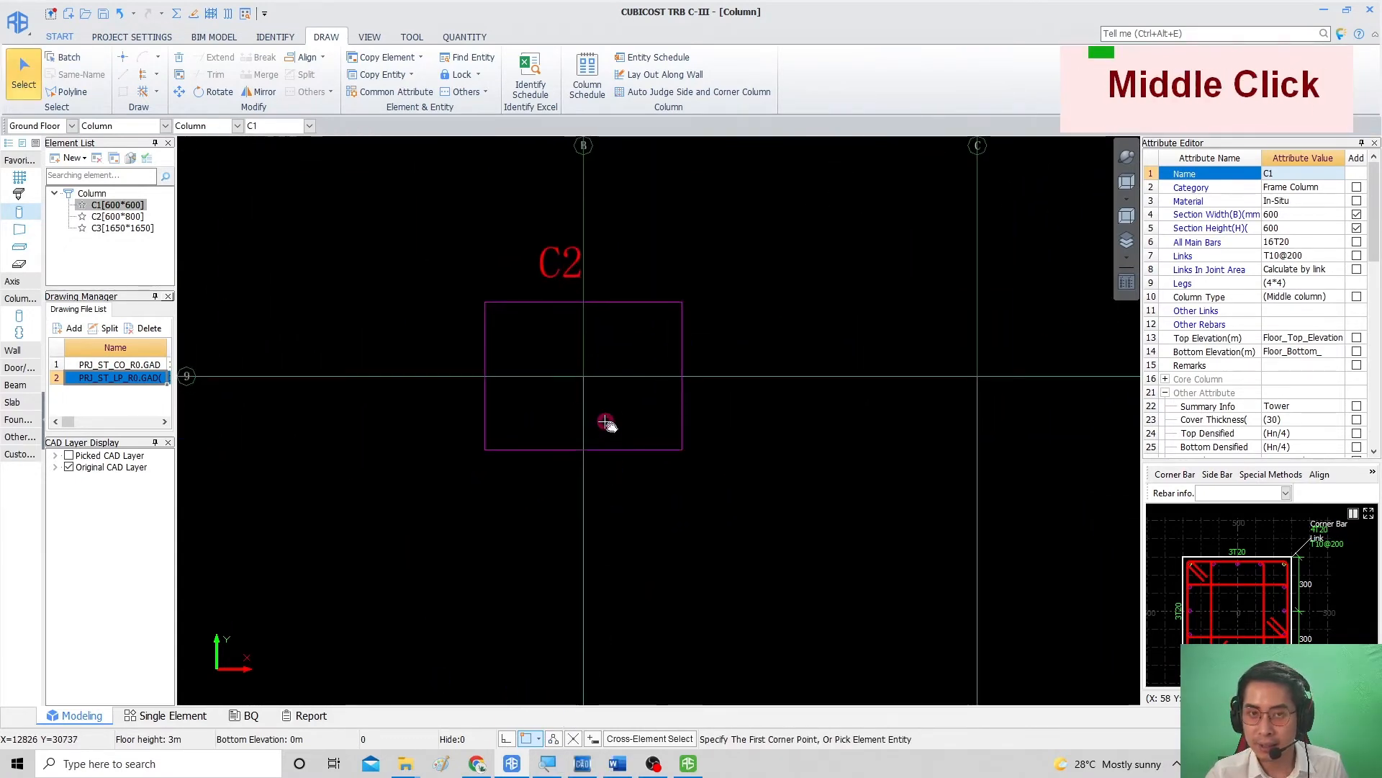
left_click(125, 217)
scroll(534, 330, "up", 2)
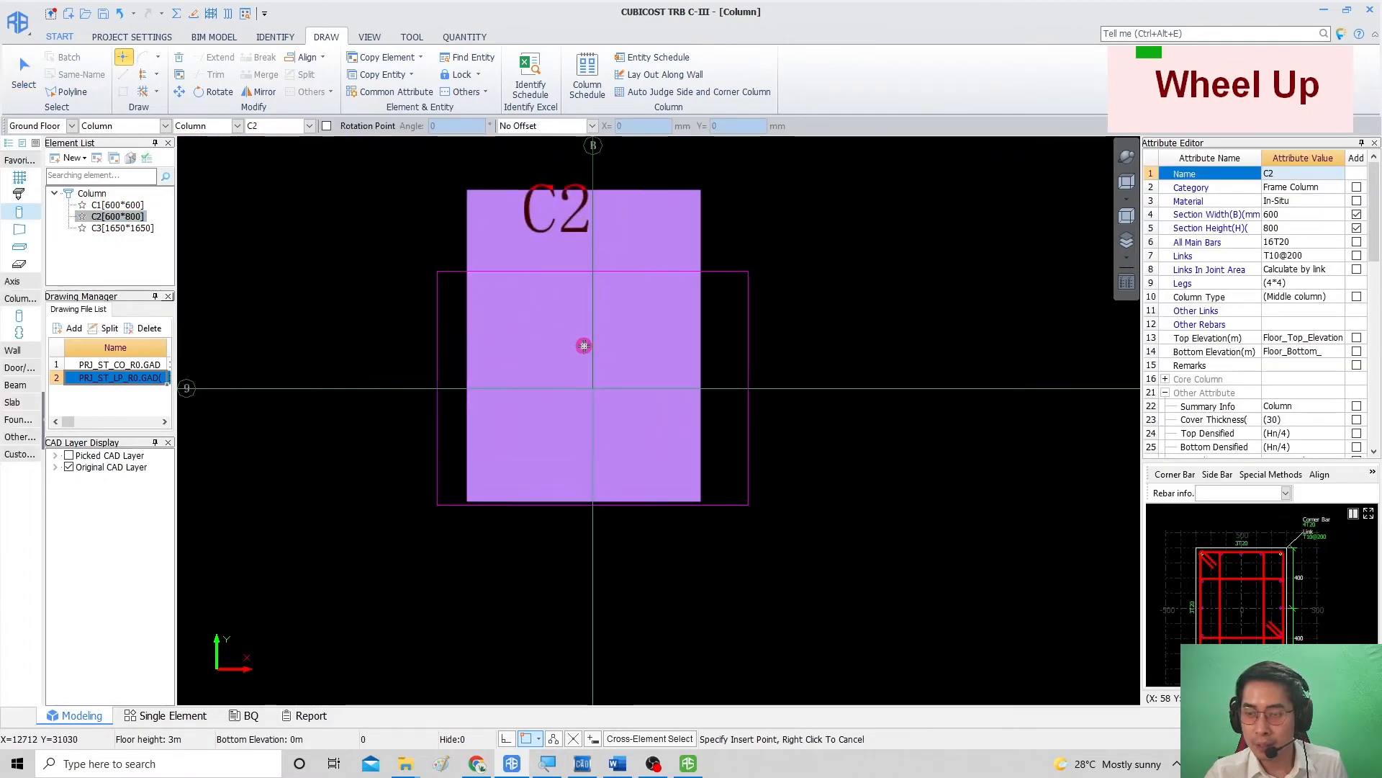
middle_click_drag(598, 378, 594, 352)
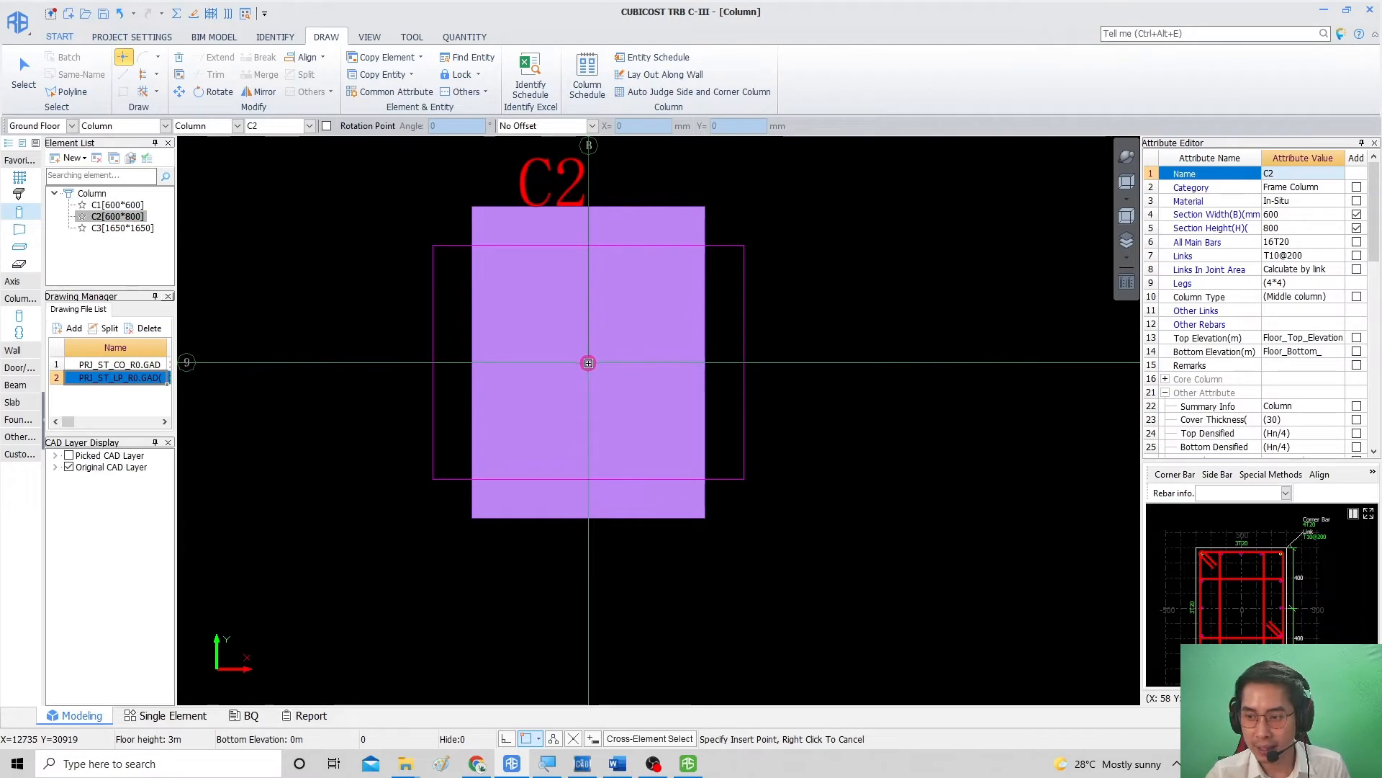
left_click(588, 363)
right_click(792, 488)
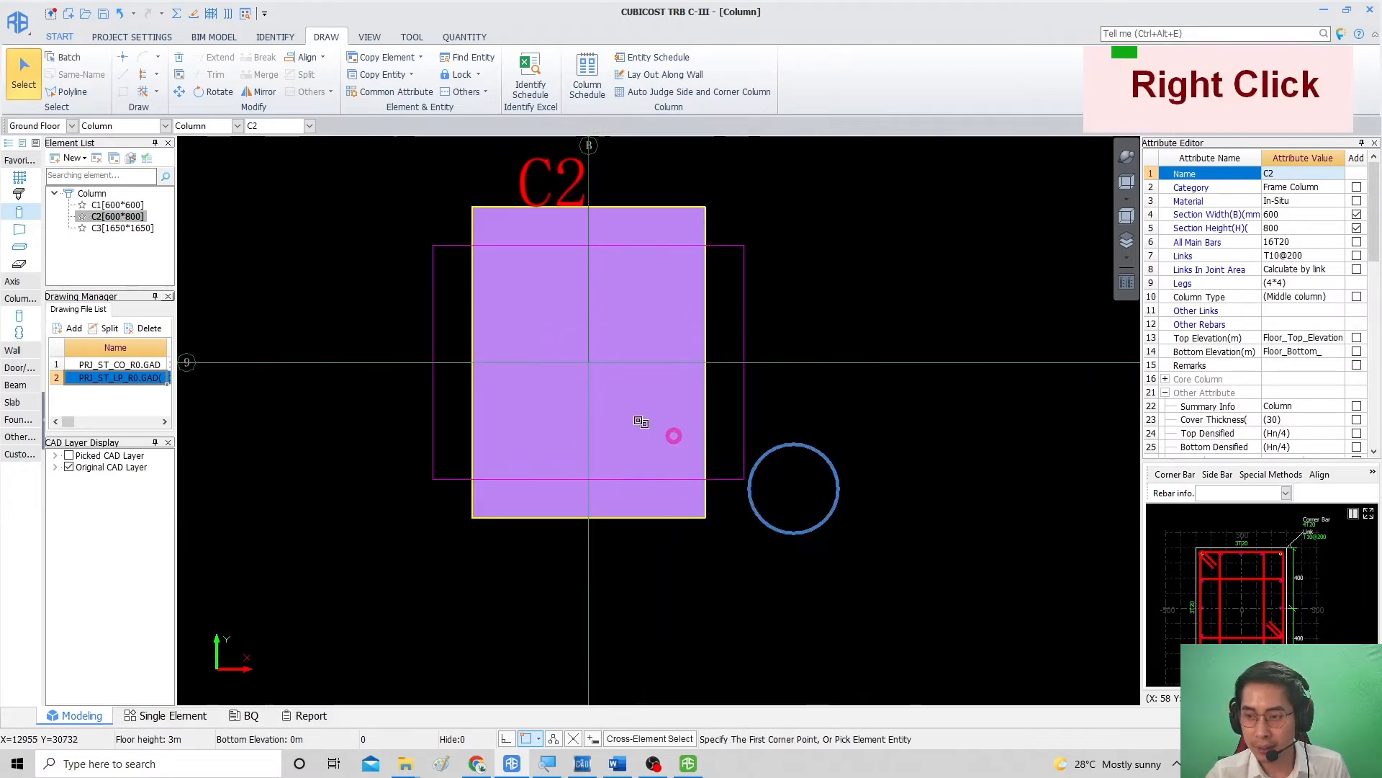
Step: Rotate the placed C2 column about its centre onto the drawing's C2 outline without keeping the original, and delete the rotated column
left_click(592, 394)
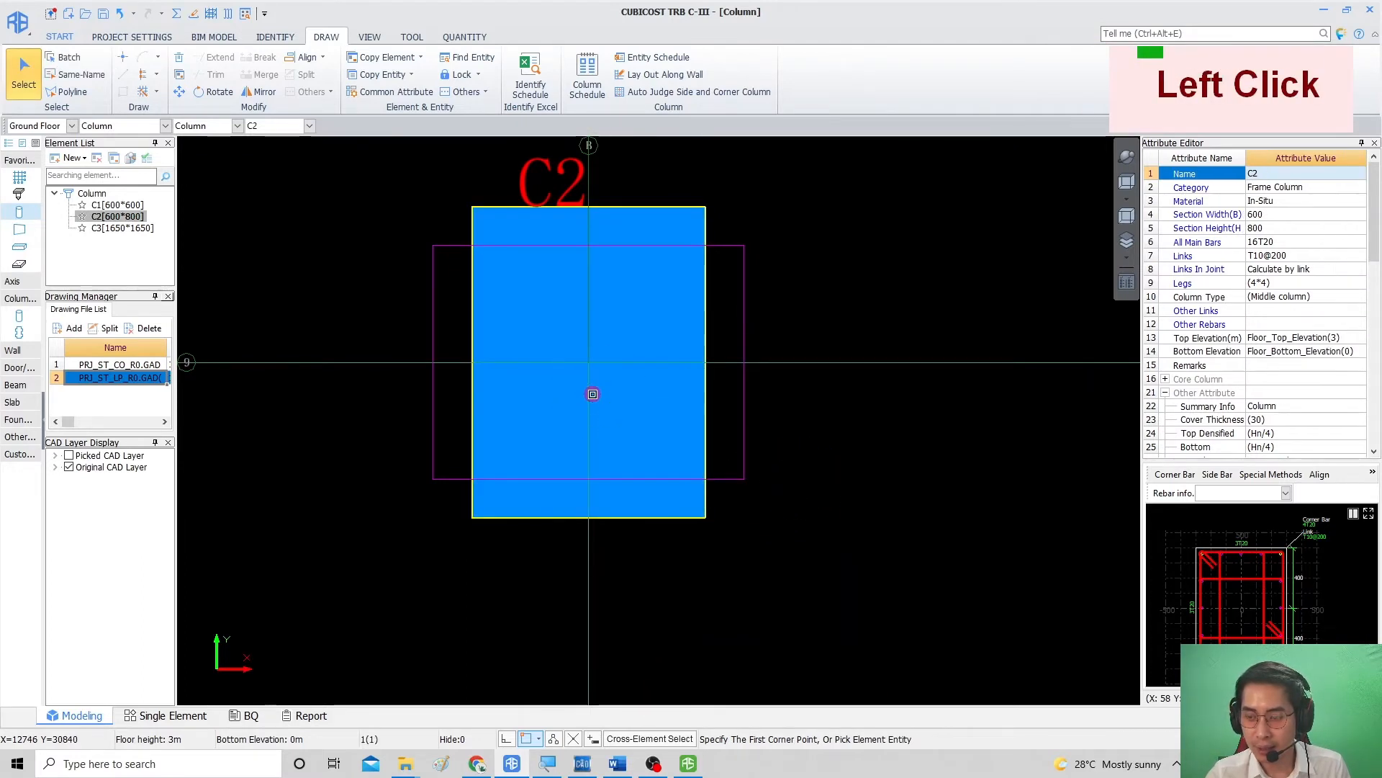
right_click(592, 394)
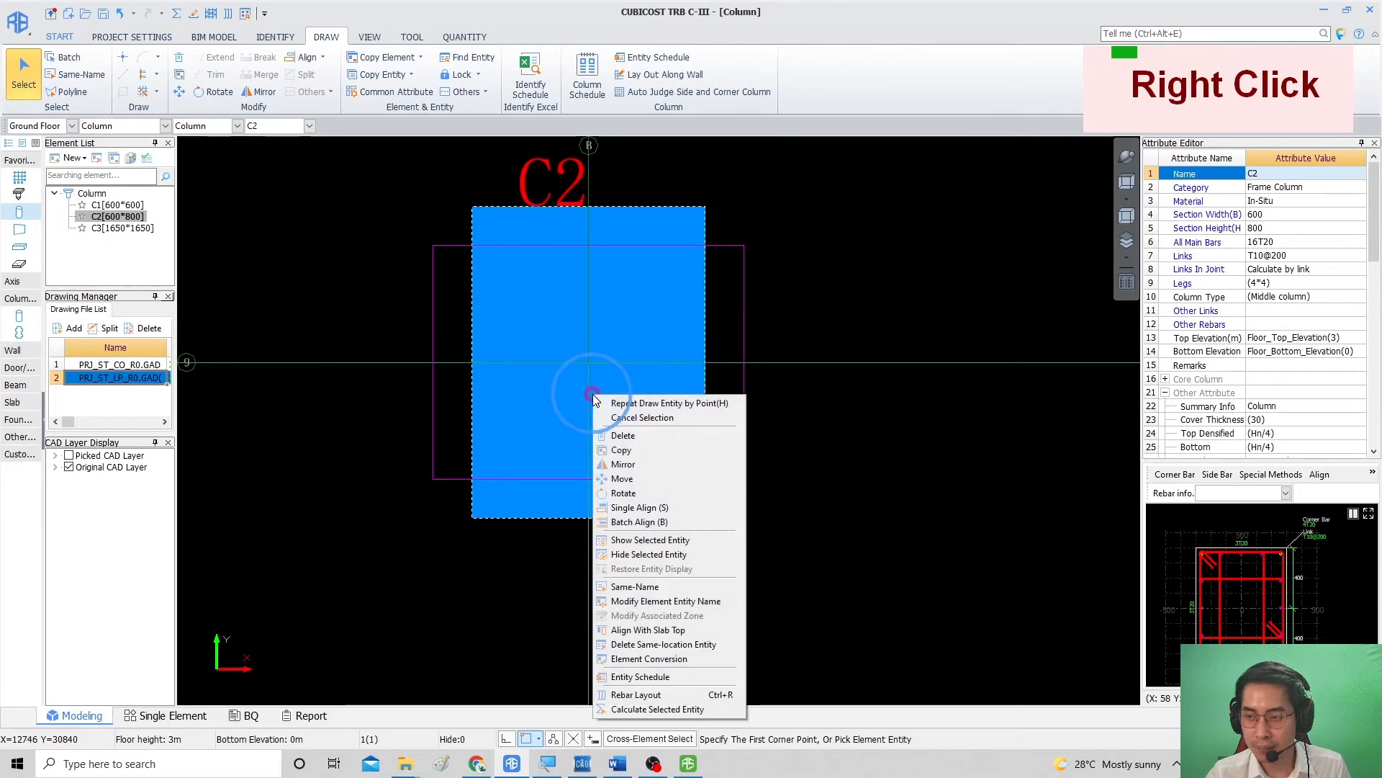
left_click(623, 493)
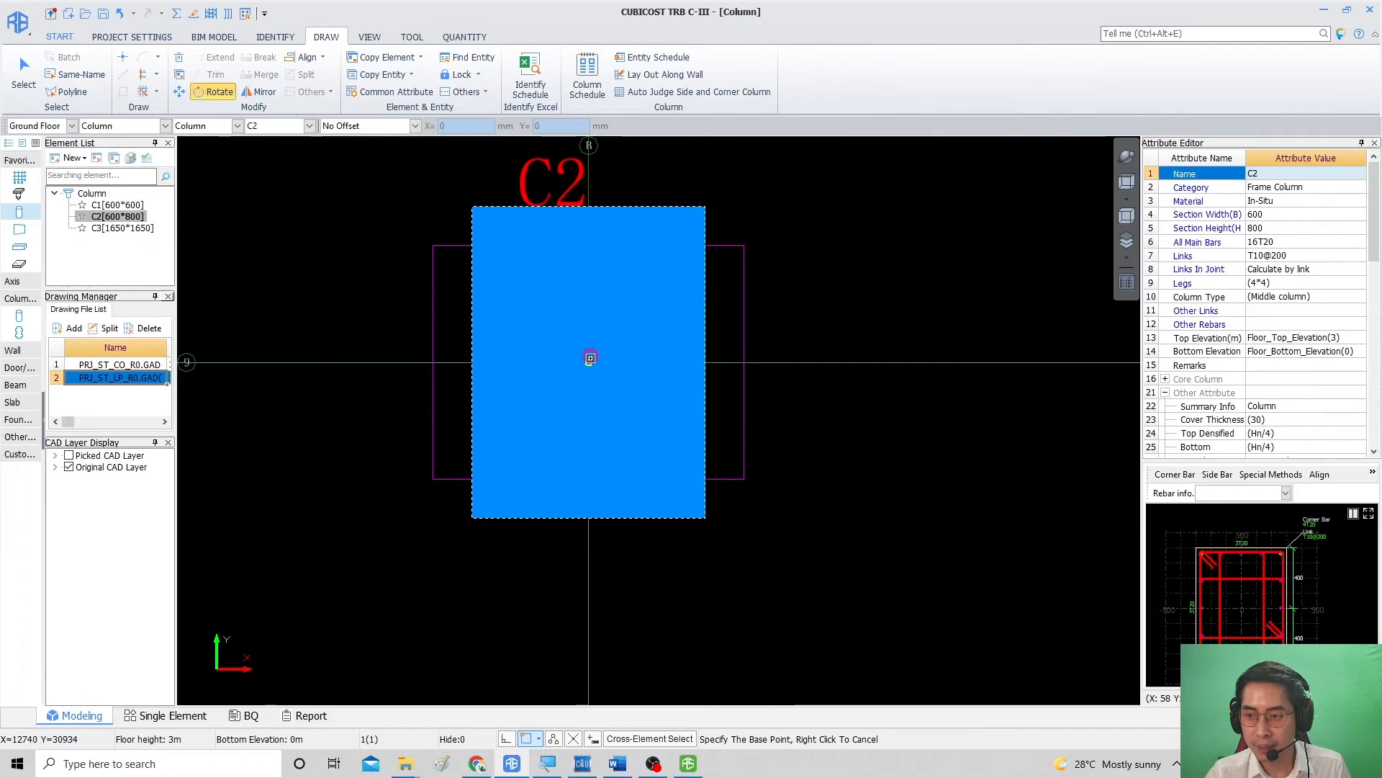
left_click(587, 363)
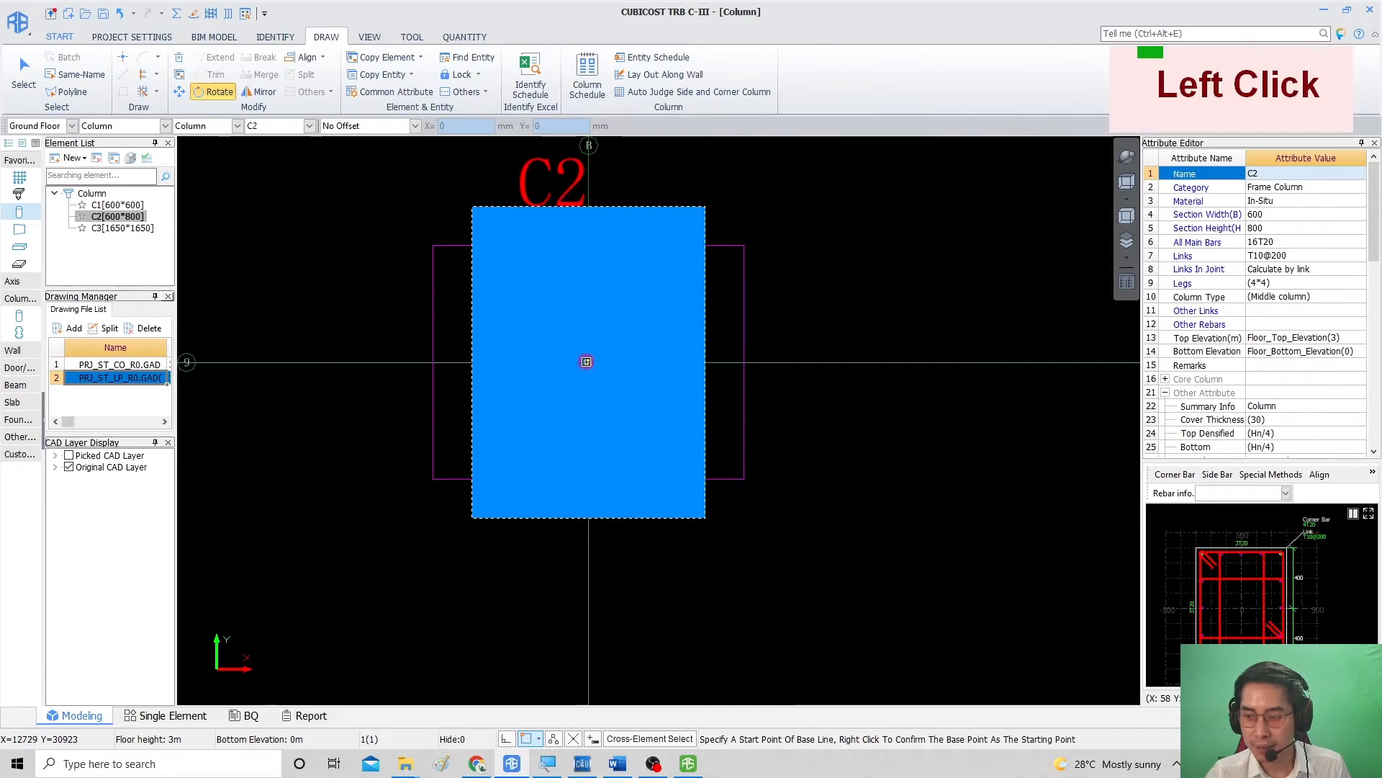
left_click(587, 361)
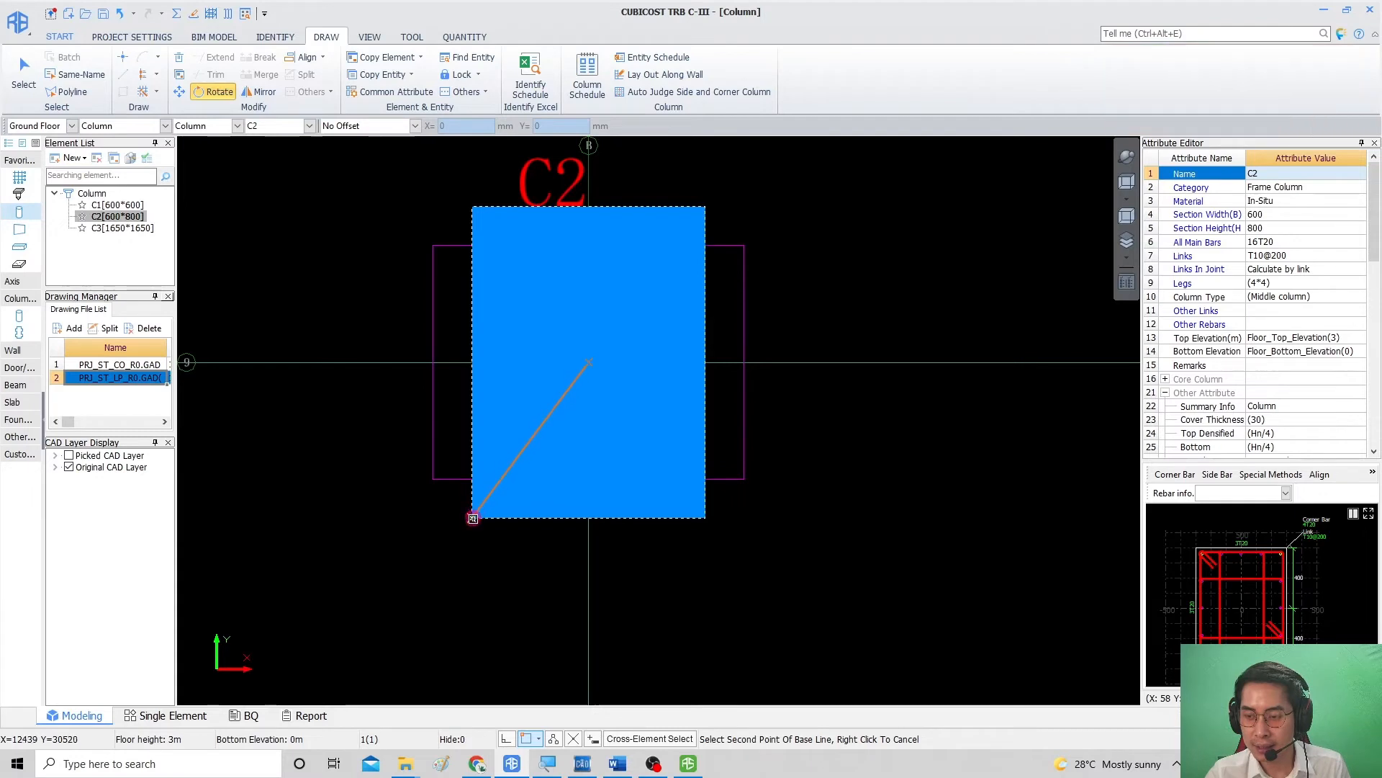
left_click(473, 518)
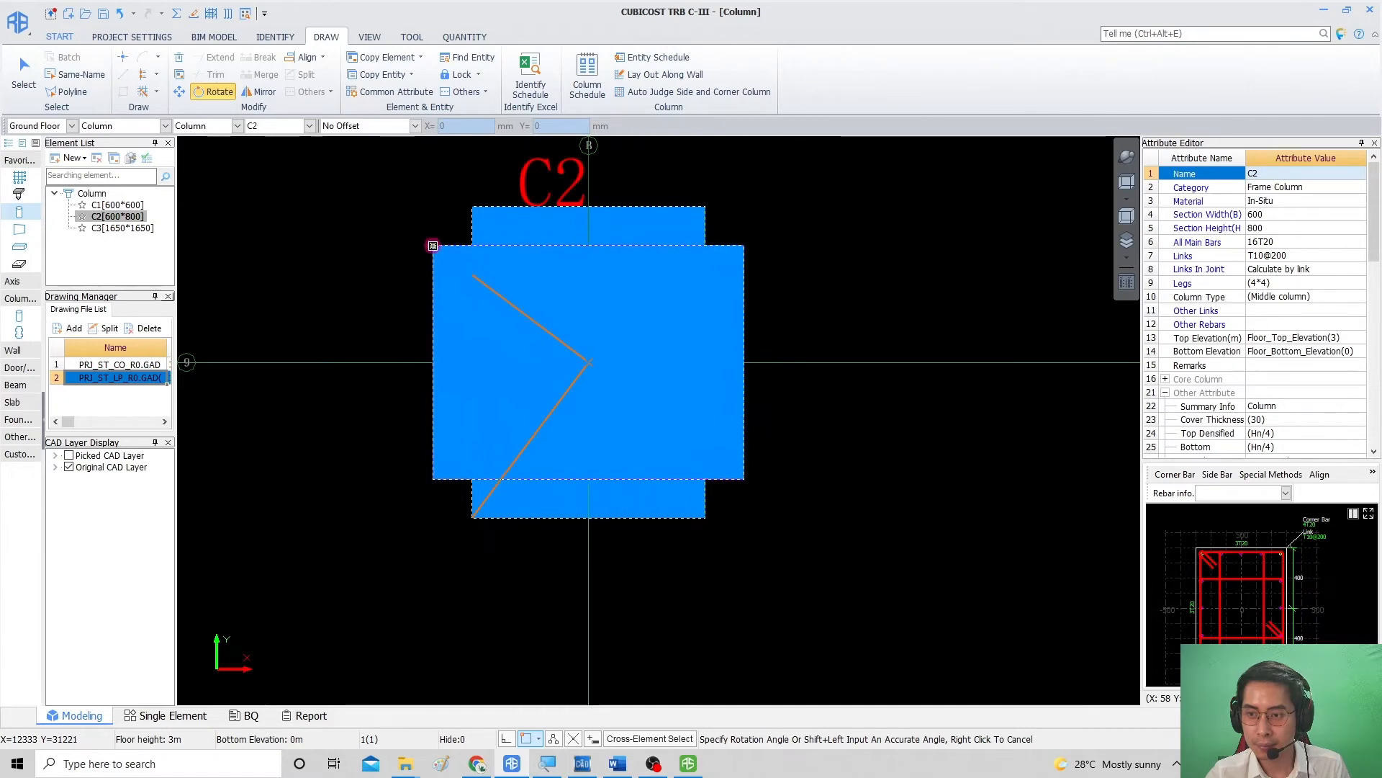
left_click(432, 245)
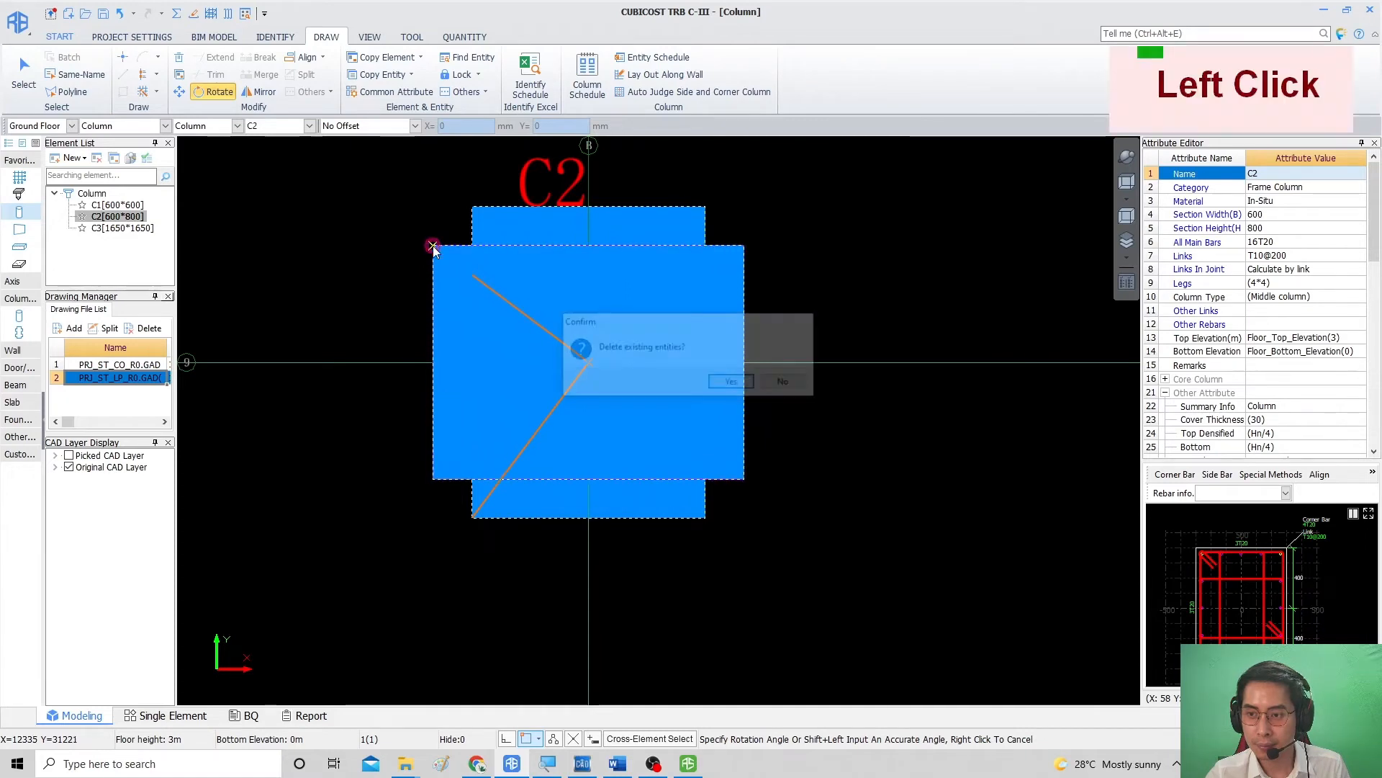
left_click(730, 382)
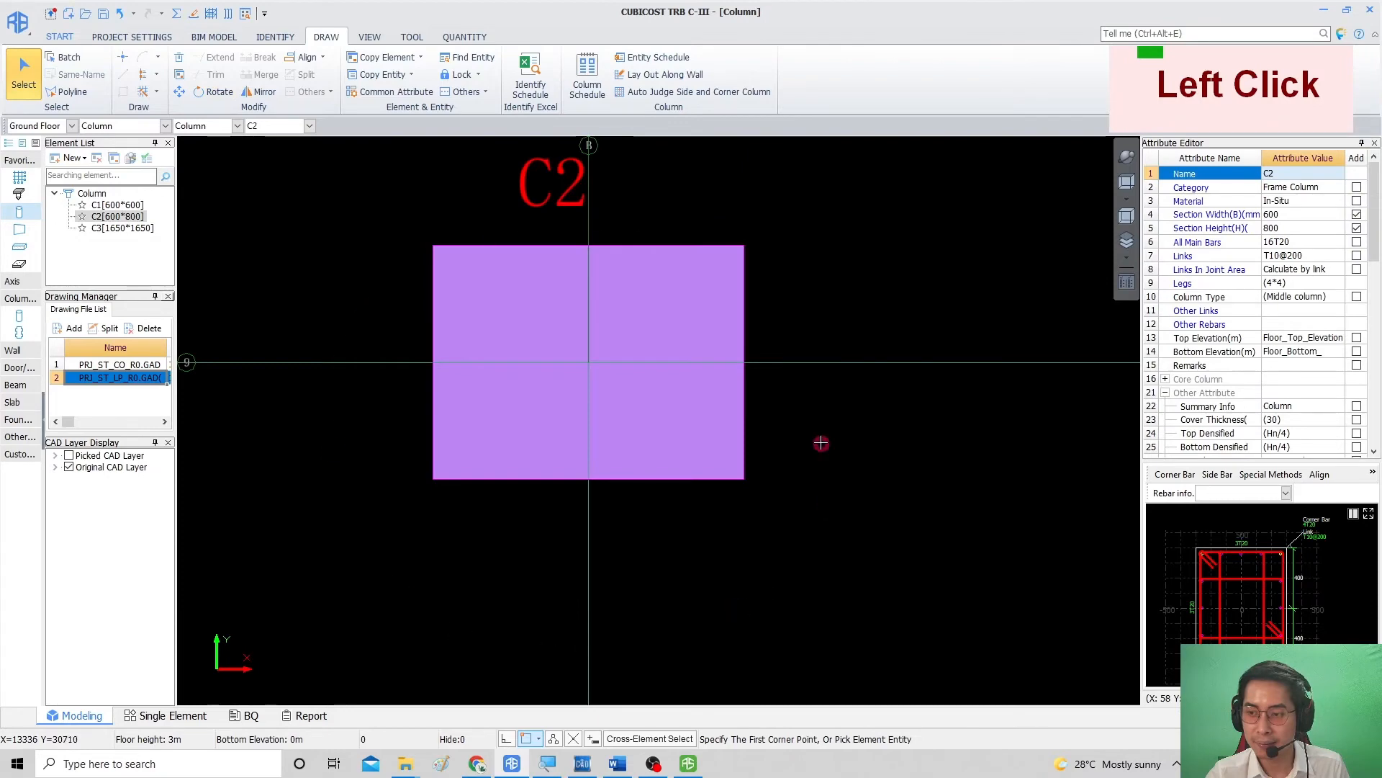
left_click(619, 365)
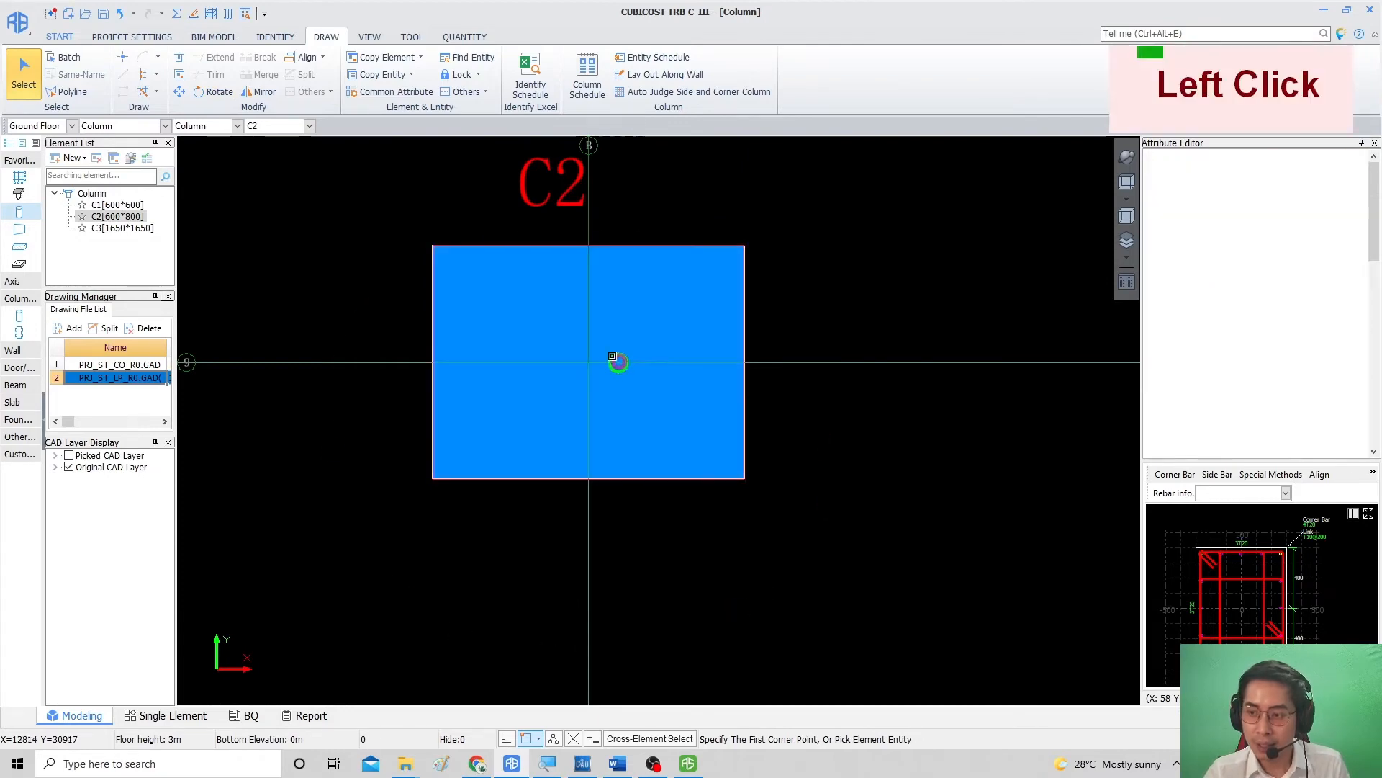
key("Delete")
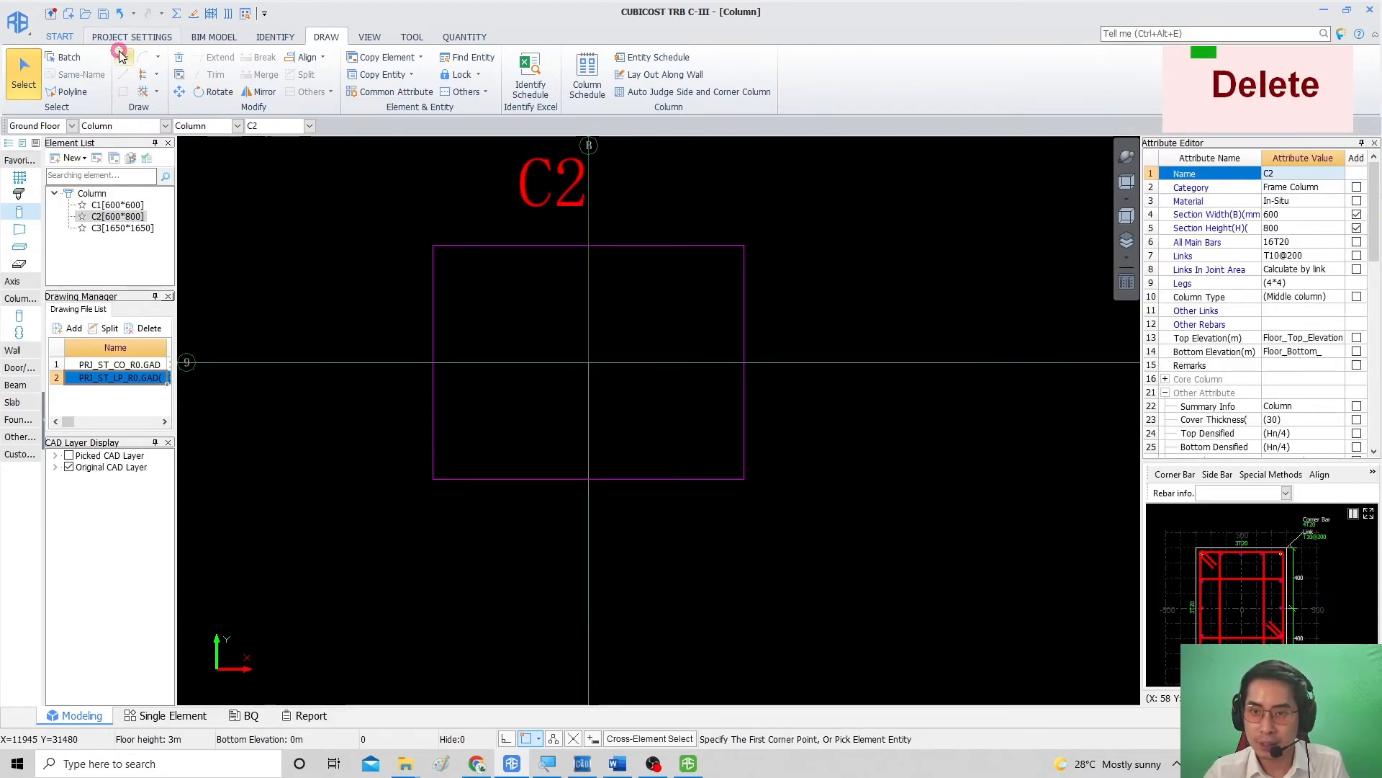
Step: Place column C2 at the intersection of axes B and 9 with Rotation Point enabled, turning it to match the drawing's C2 outline
double_click(122, 57)
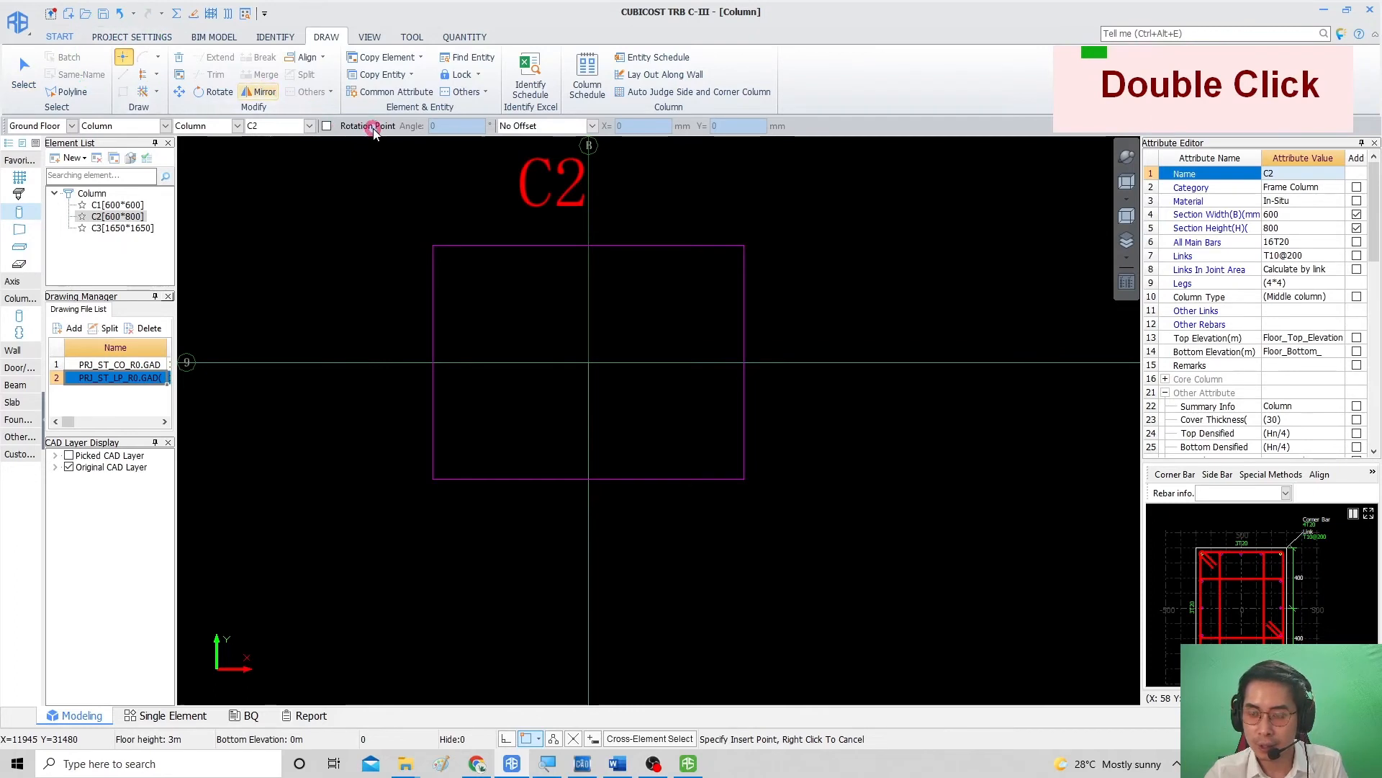
left_click(326, 126)
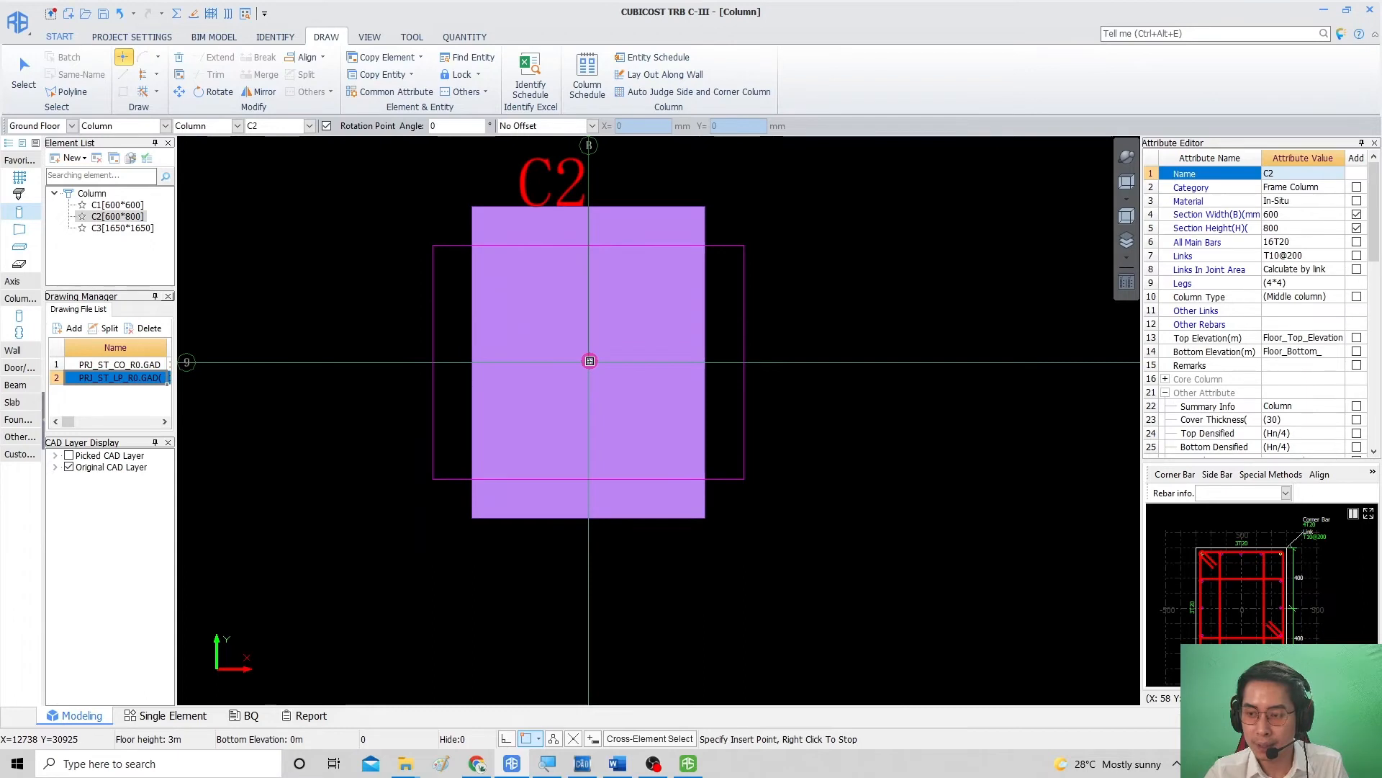
left_click(589, 360)
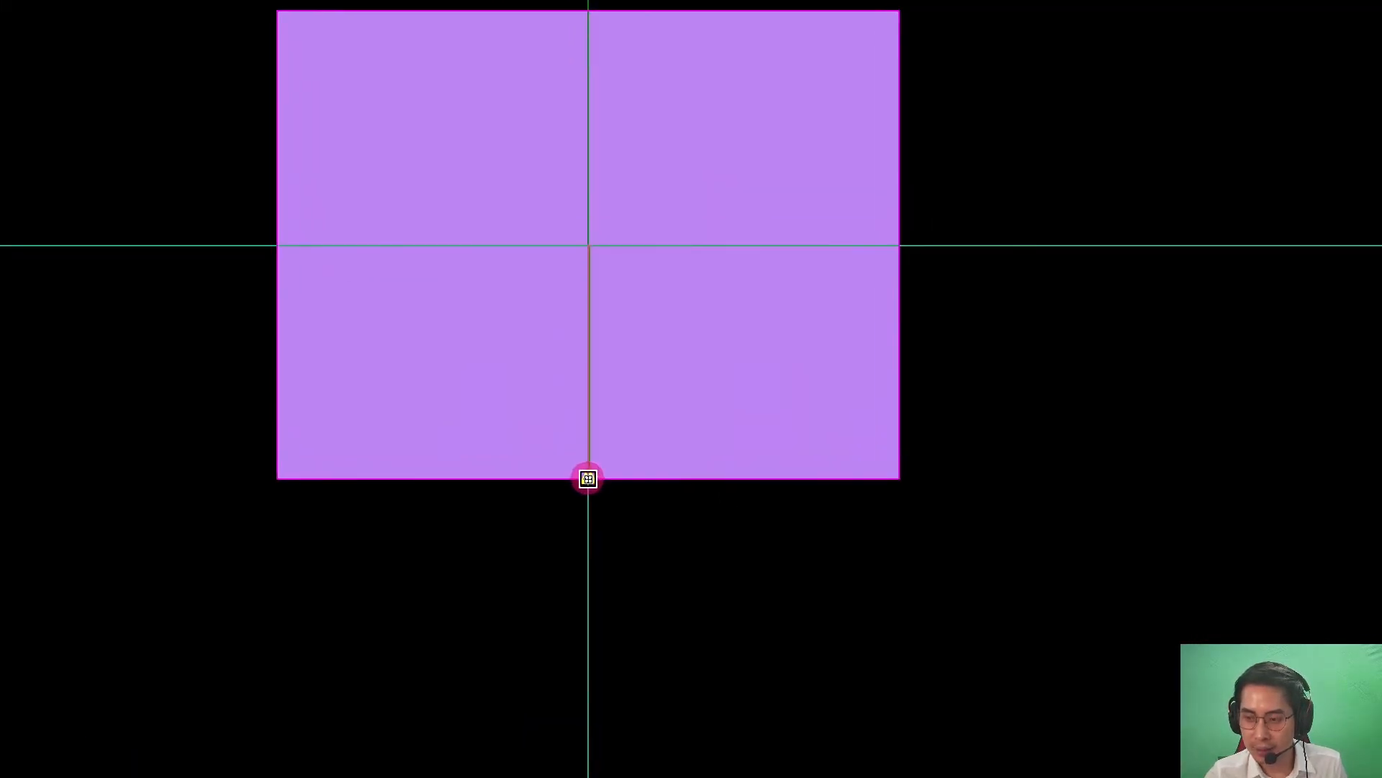
left_click(588, 478)
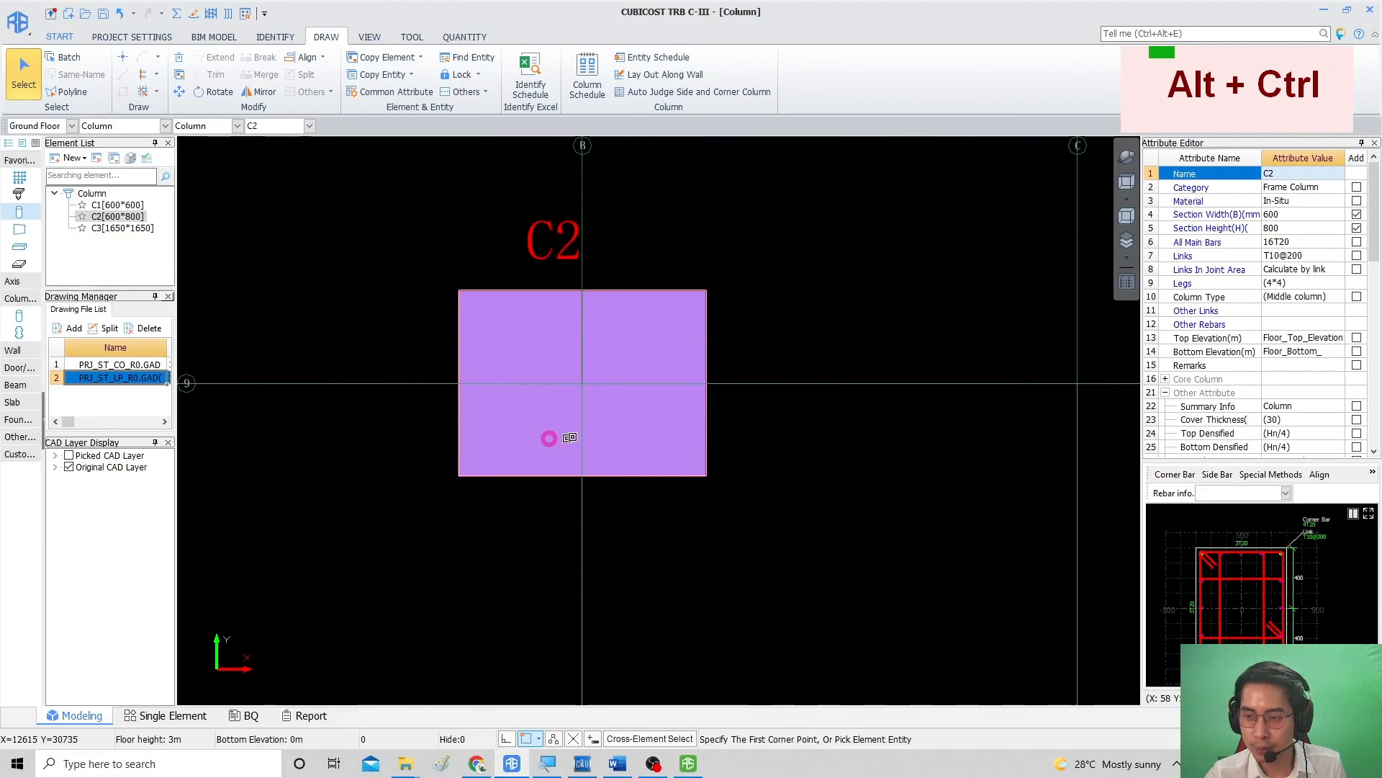
Step: Choose column C3 for point placement at the large square outline at axes D and 9
middle_click_drag(833, 326, 663, 326)
scroll(629, 318, "down", 3)
middle_click_drag(838, 299, 476, 296)
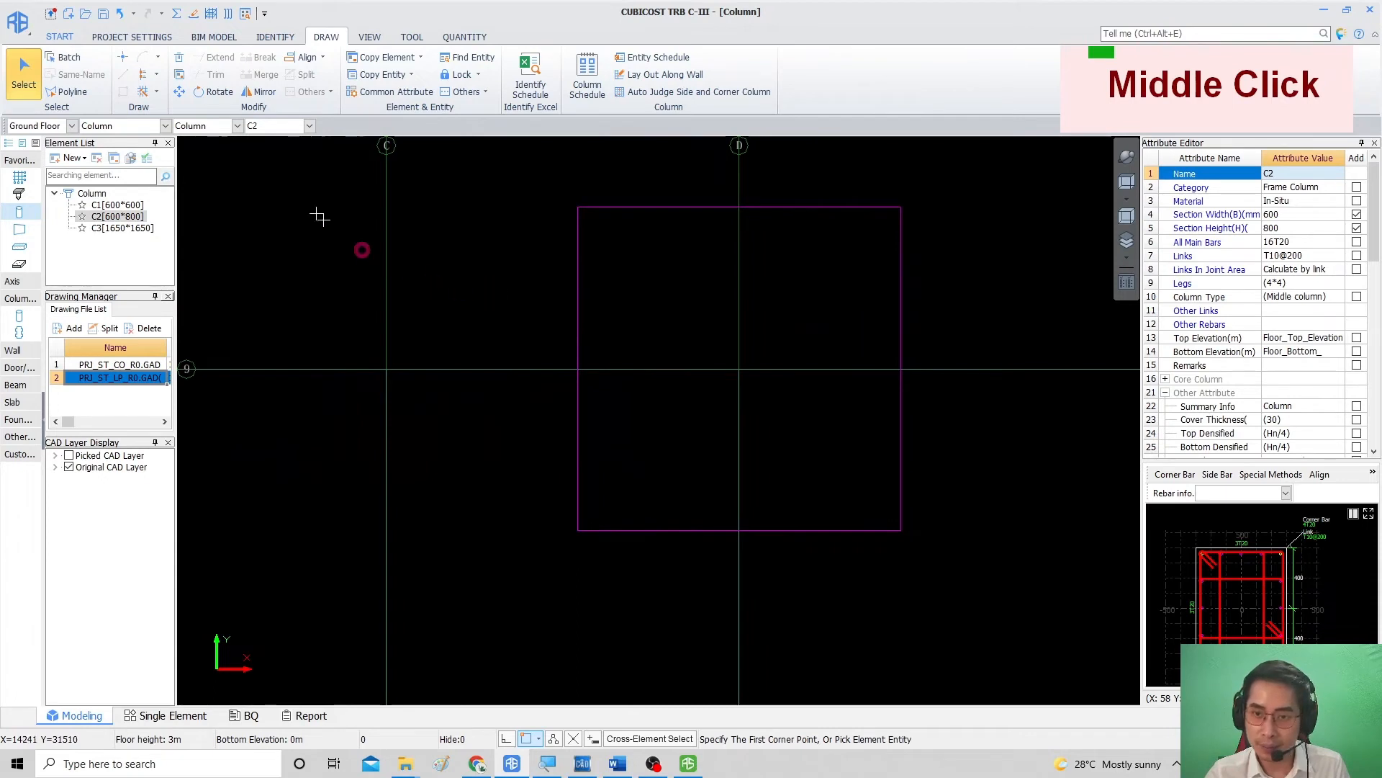
left_click(123, 57)
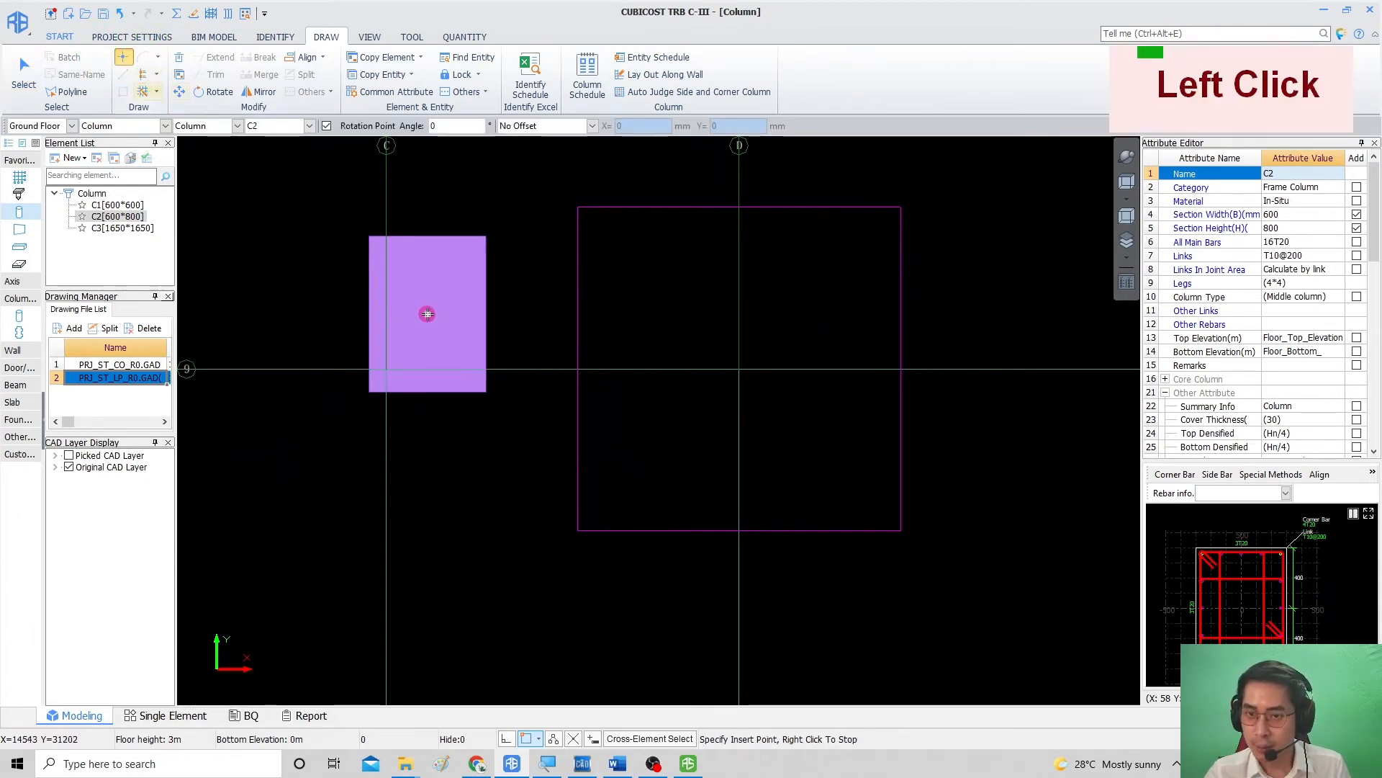
left_click(124, 228)
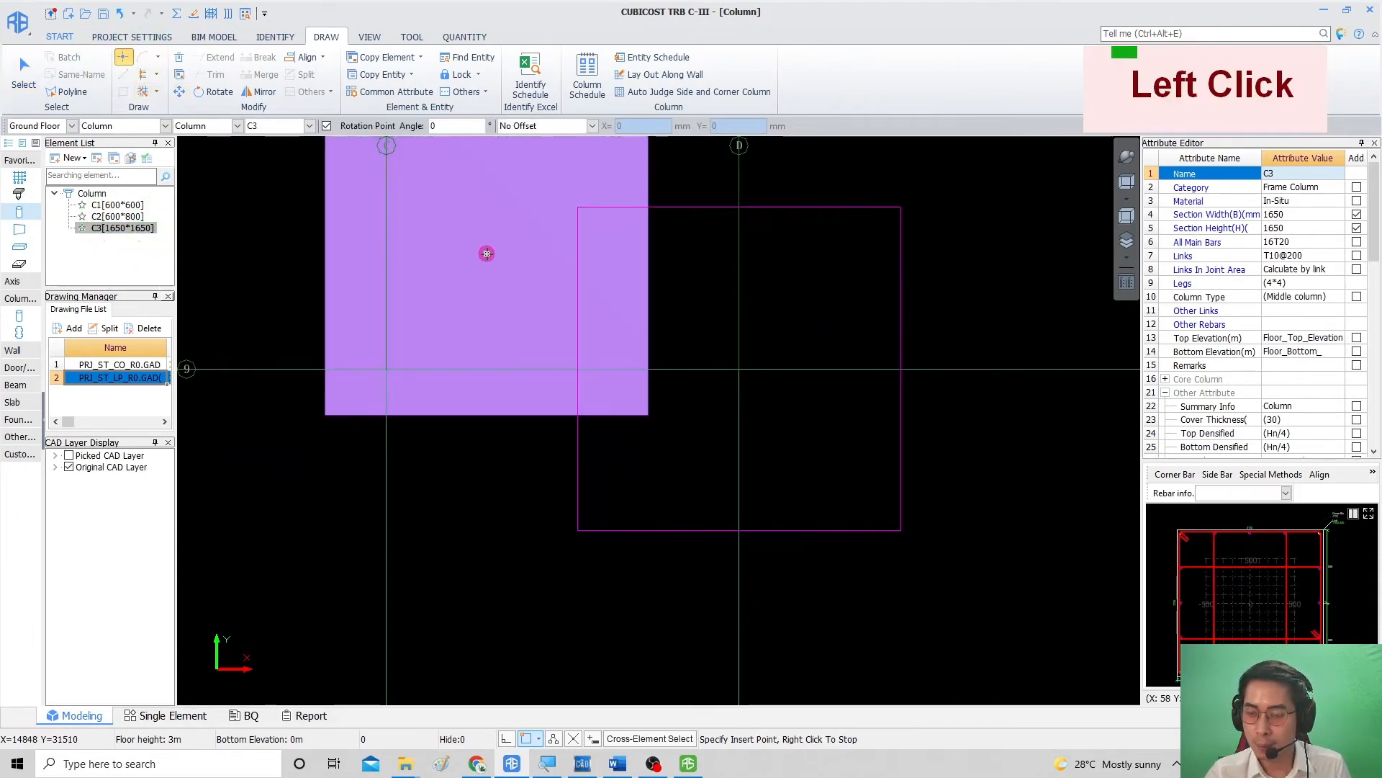
right_click(484, 250)
left_click(120, 57)
middle_click_drag(715, 342, 653, 379)
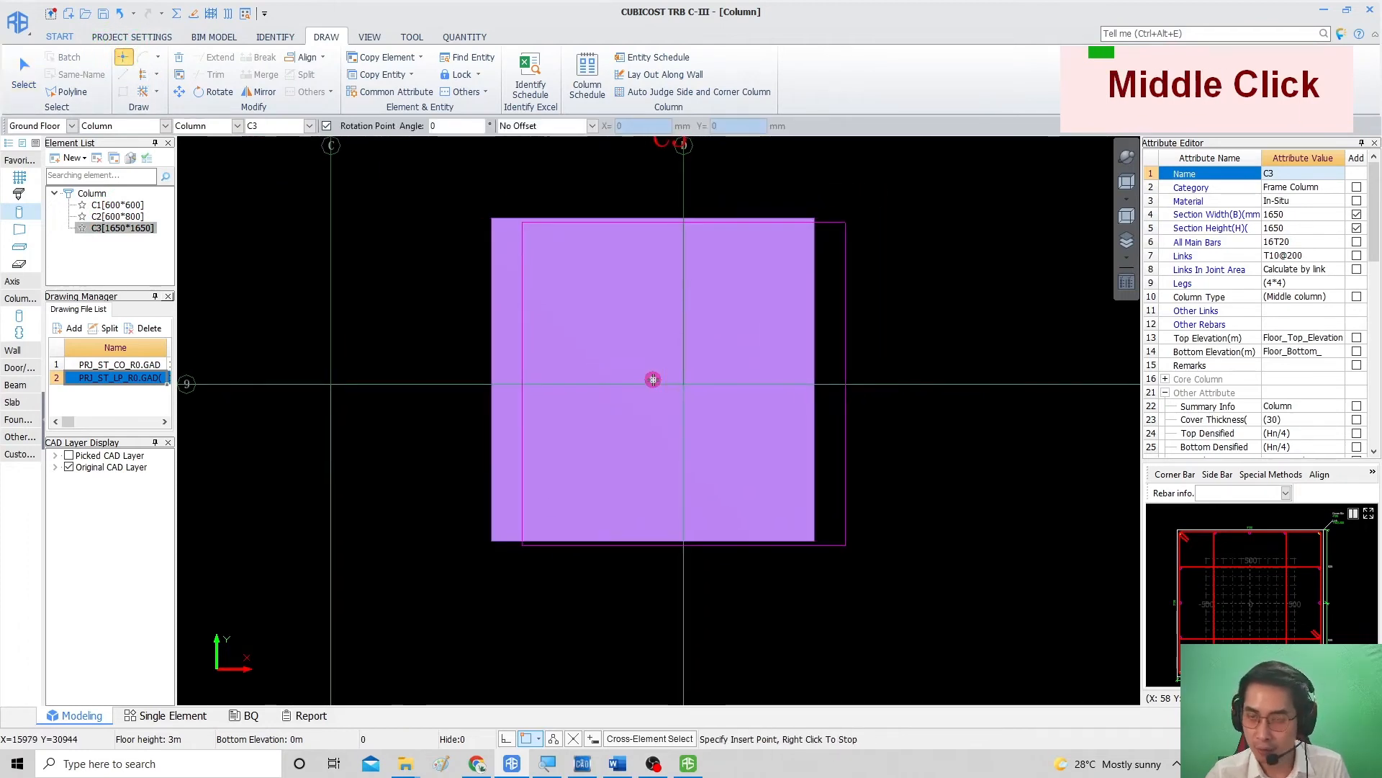
Step: Try to place column C3 by a corner with Rotation Point enabled, cycling its insertion point around the outline's corners
key("F4")
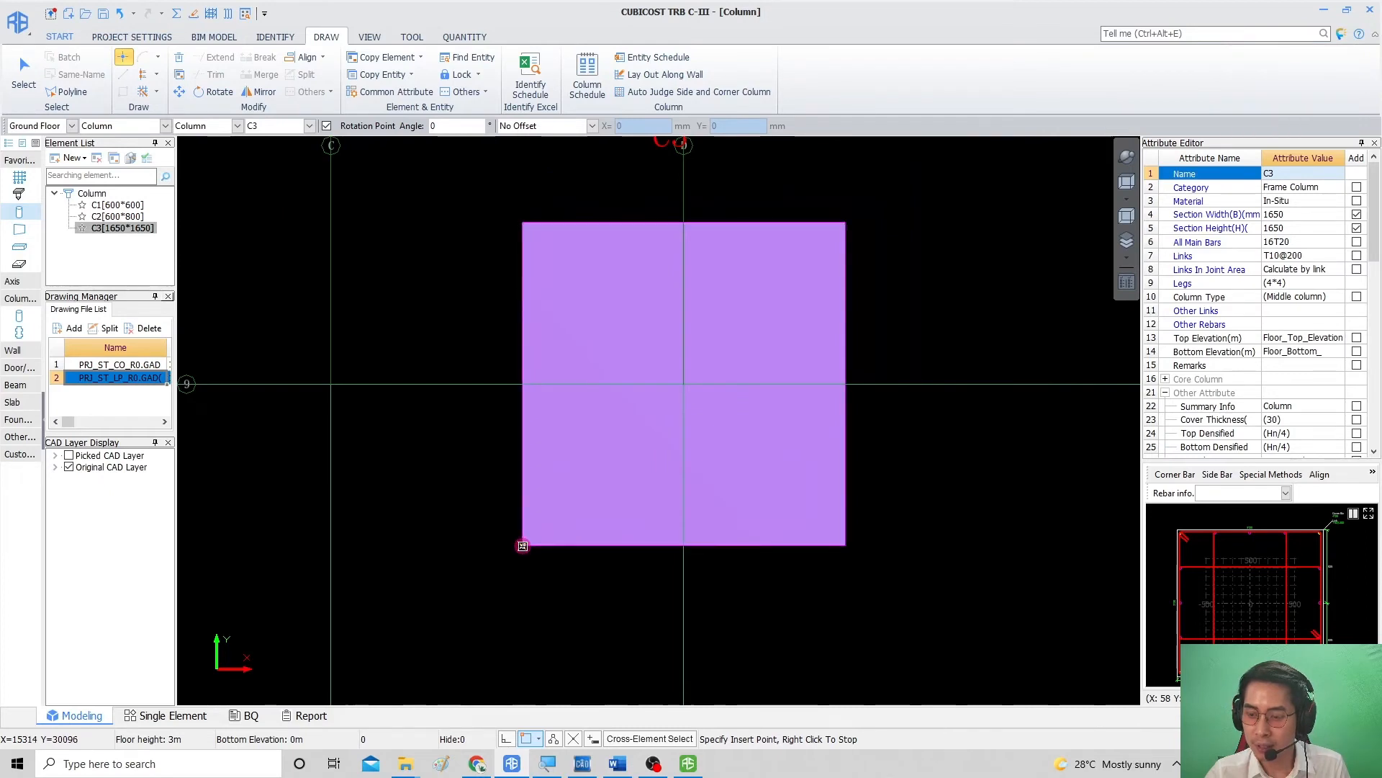
key("F4")
key("F4")
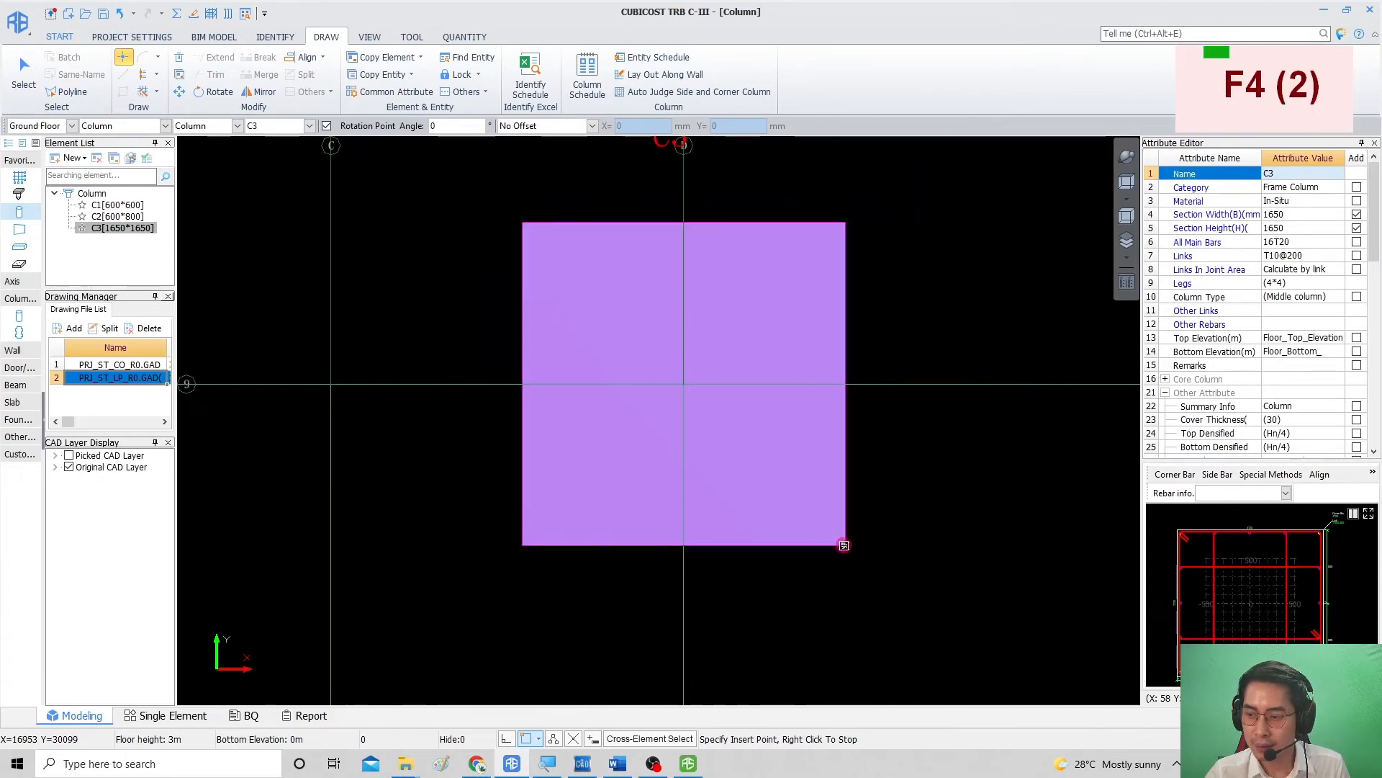
key("F4")
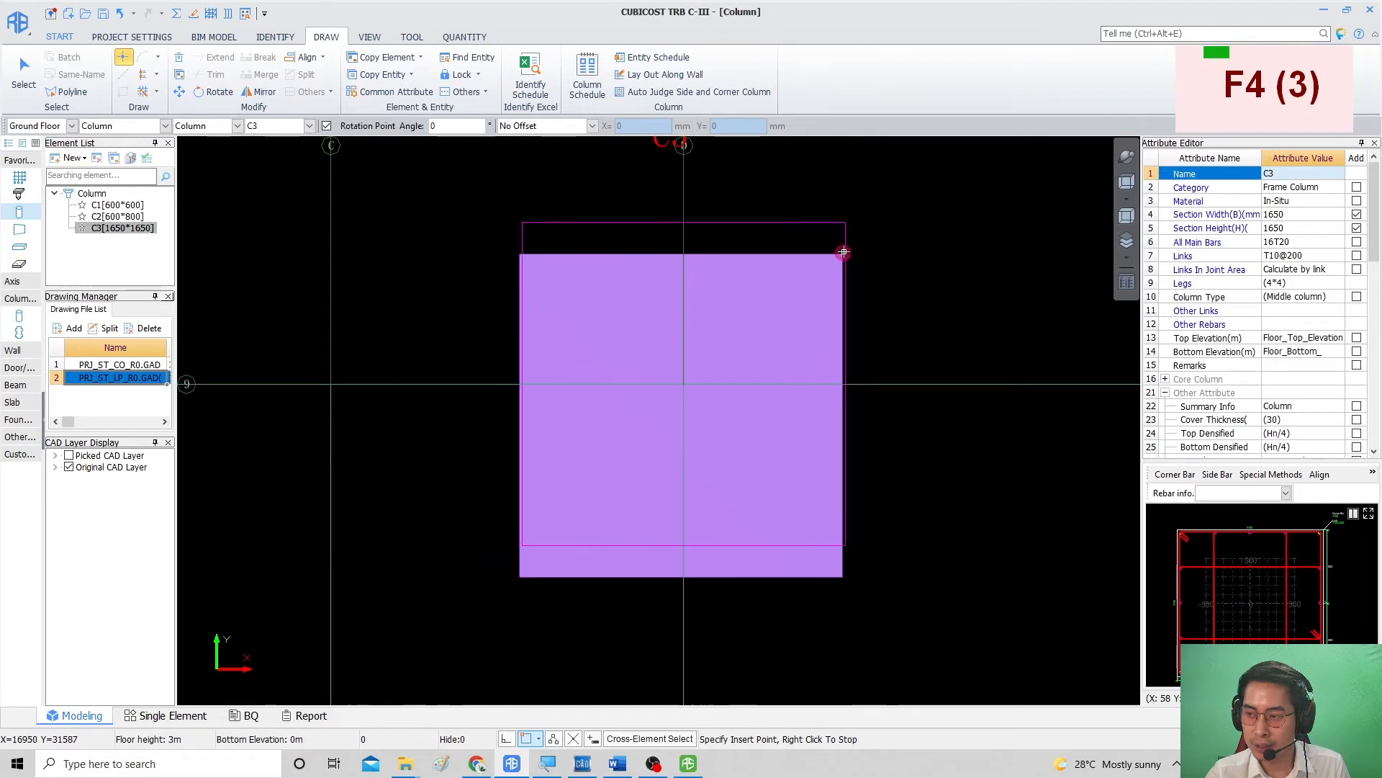
key("F4")
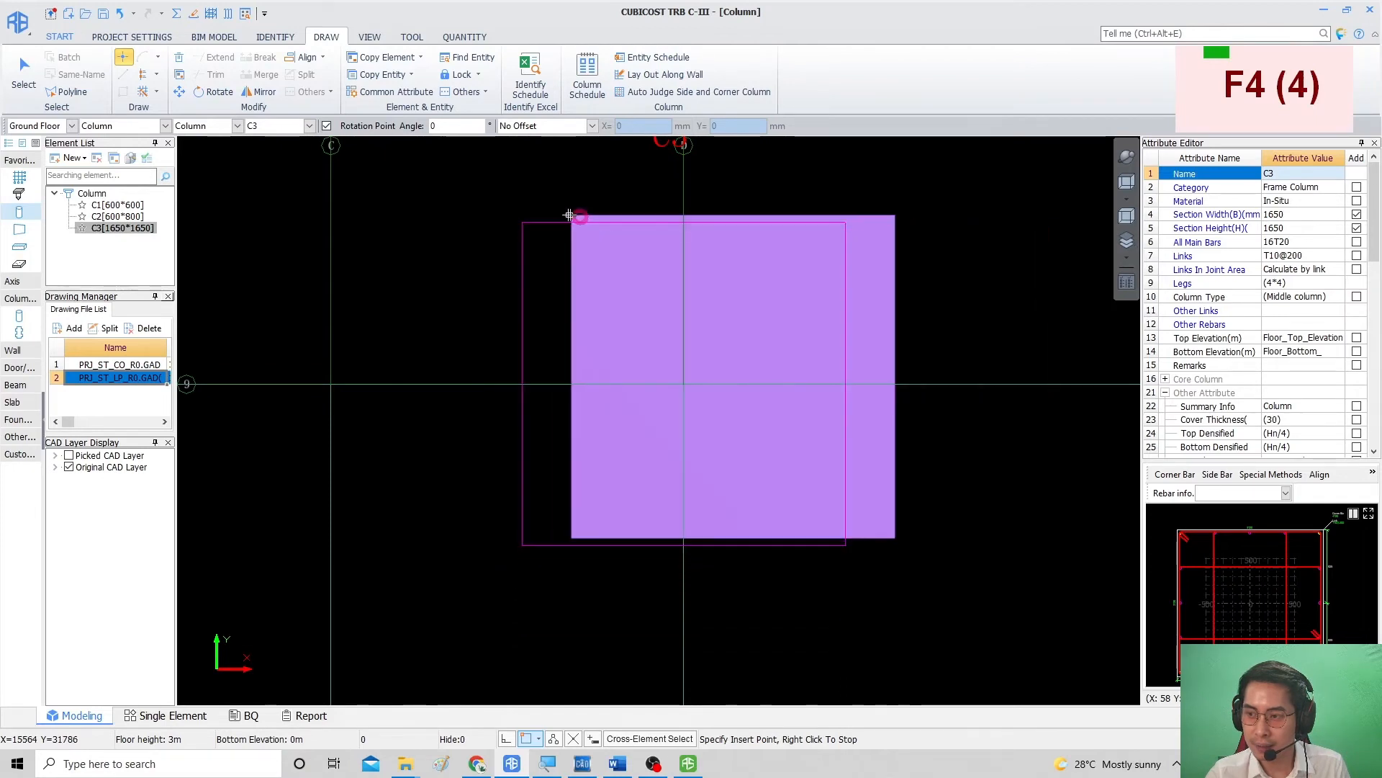
left_click(524, 220)
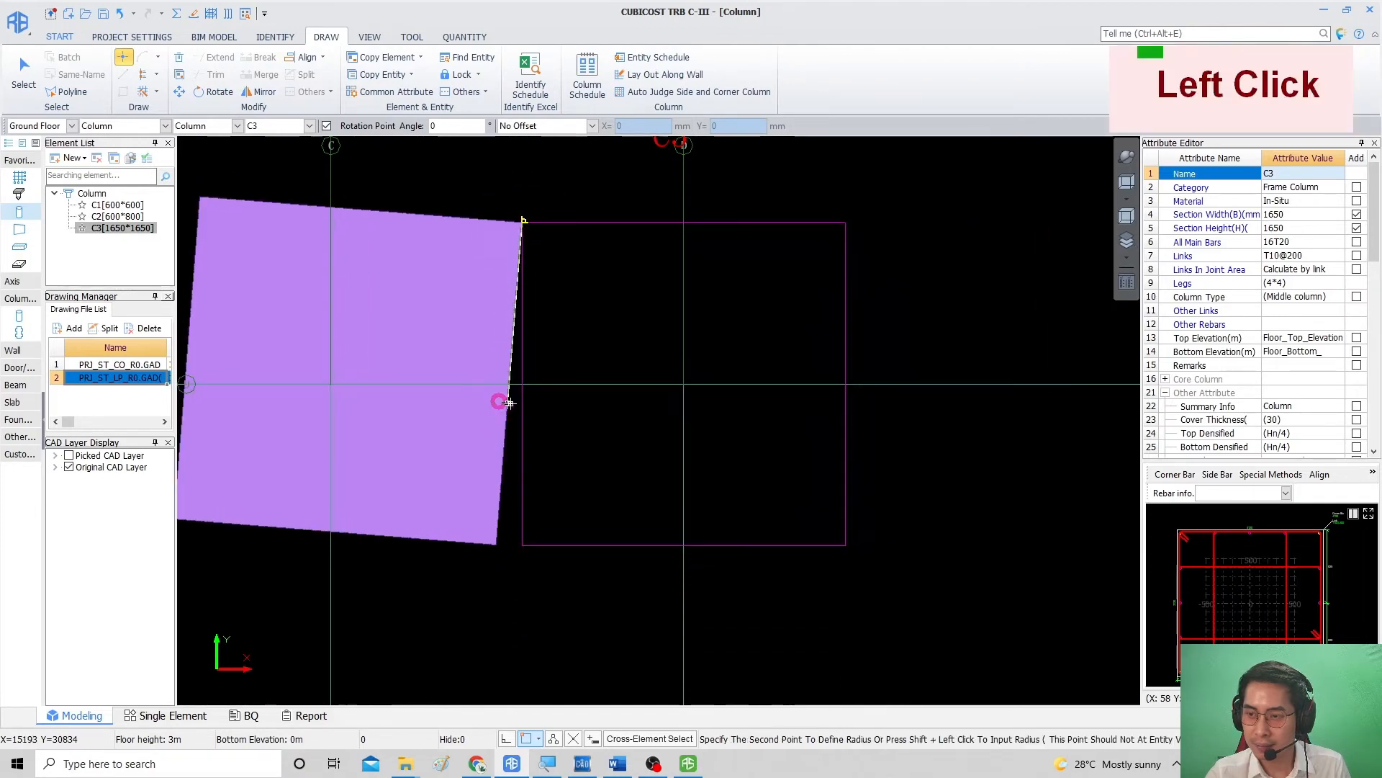
right_click(500, 352)
Step: Disable Rotation Point and place column C3 by its lower-left corner on the outline at axes D and 9
left_click(326, 126)
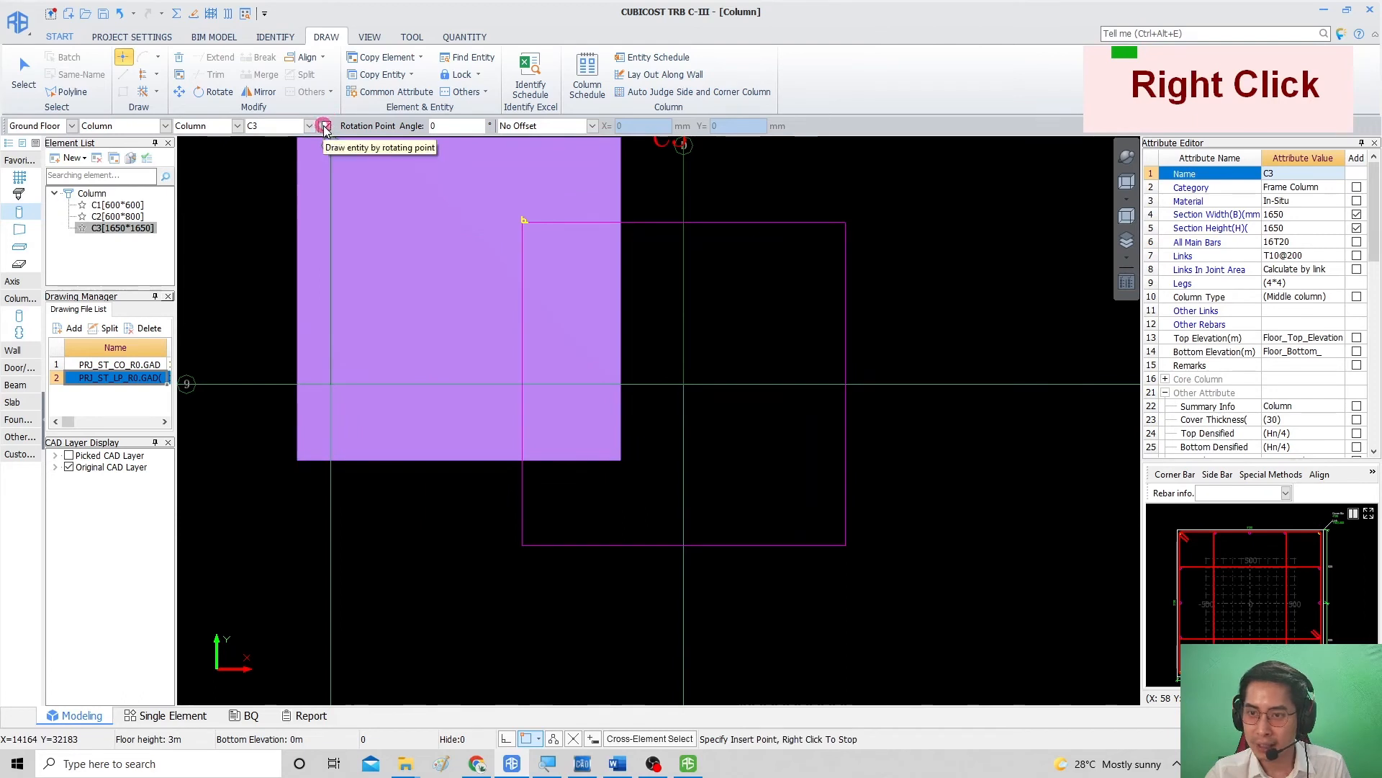
left_click(326, 126)
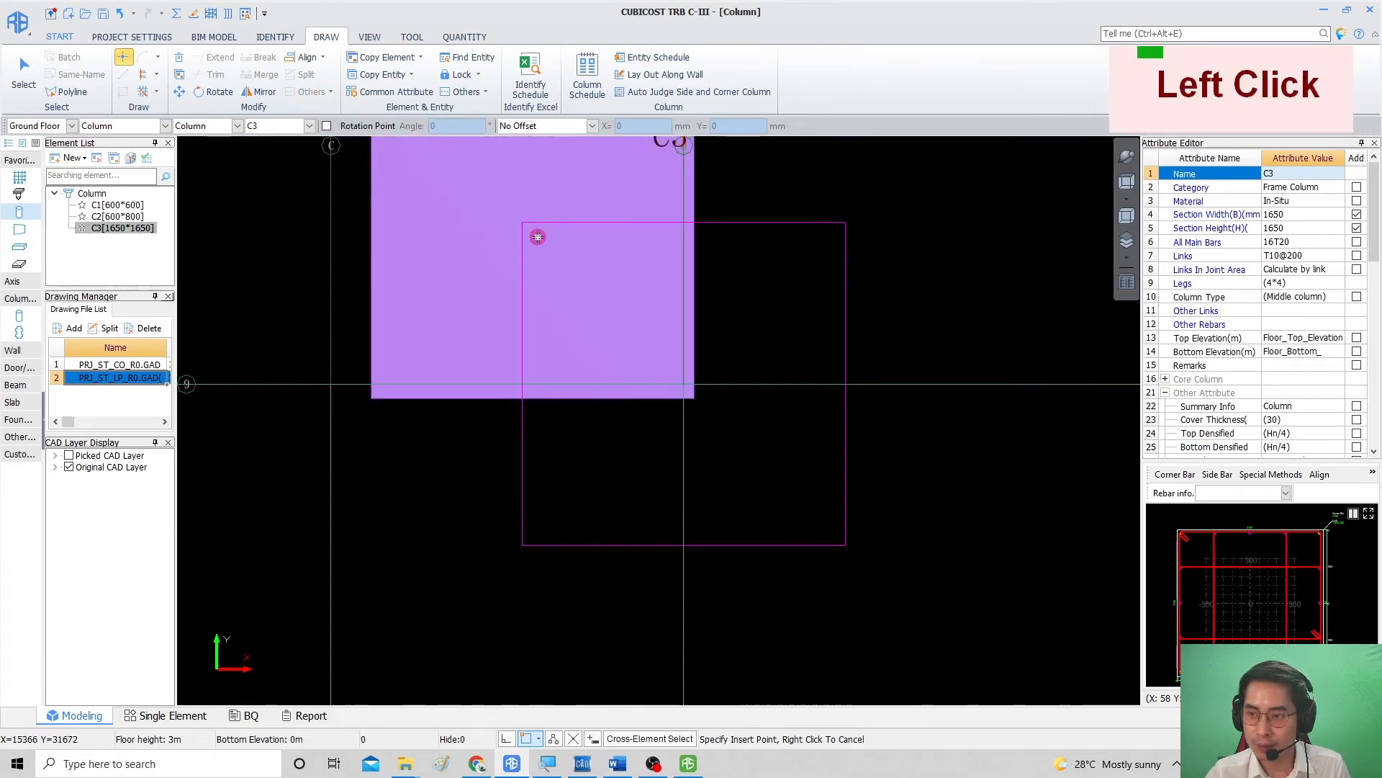
key("F4")
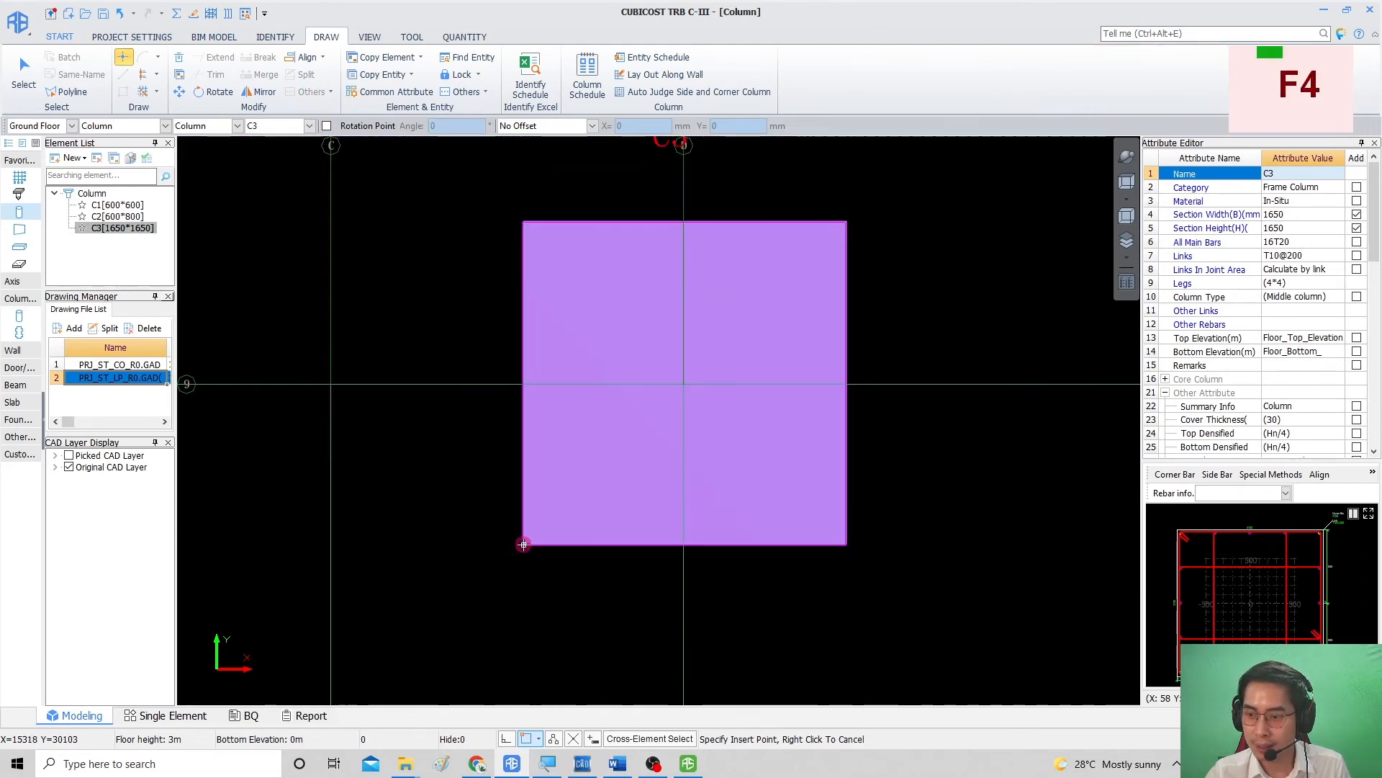
left_click(523, 546)
right_click(434, 487)
Step: Copy the placed C1, C2 and C3 columns along axis 9 from the Ground Floor to Floor 1
middle_click(484, 457)
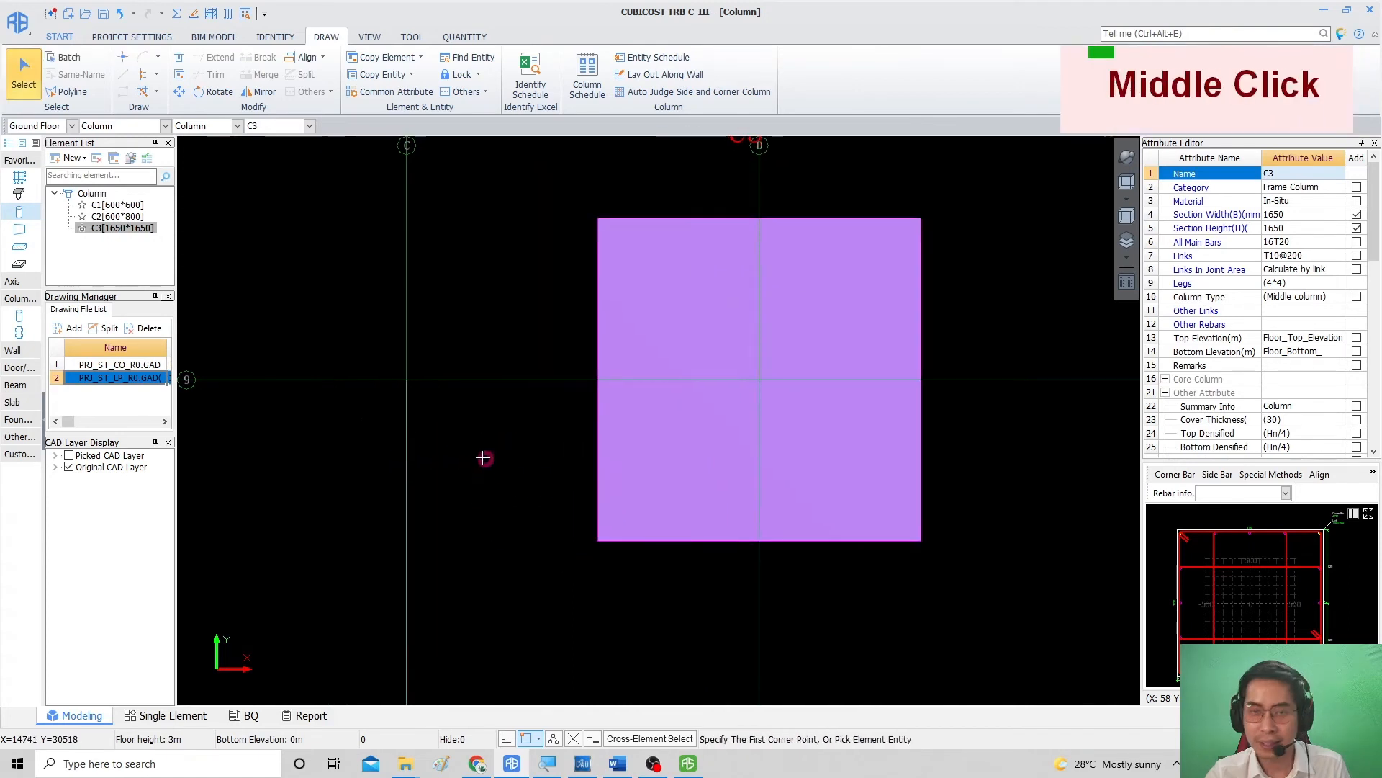
scroll(473, 456, "down", 3)
scroll(714, 439, "down", 2)
middle_click_drag(763, 459, 826, 385)
scroll(857, 435, "down", 3)
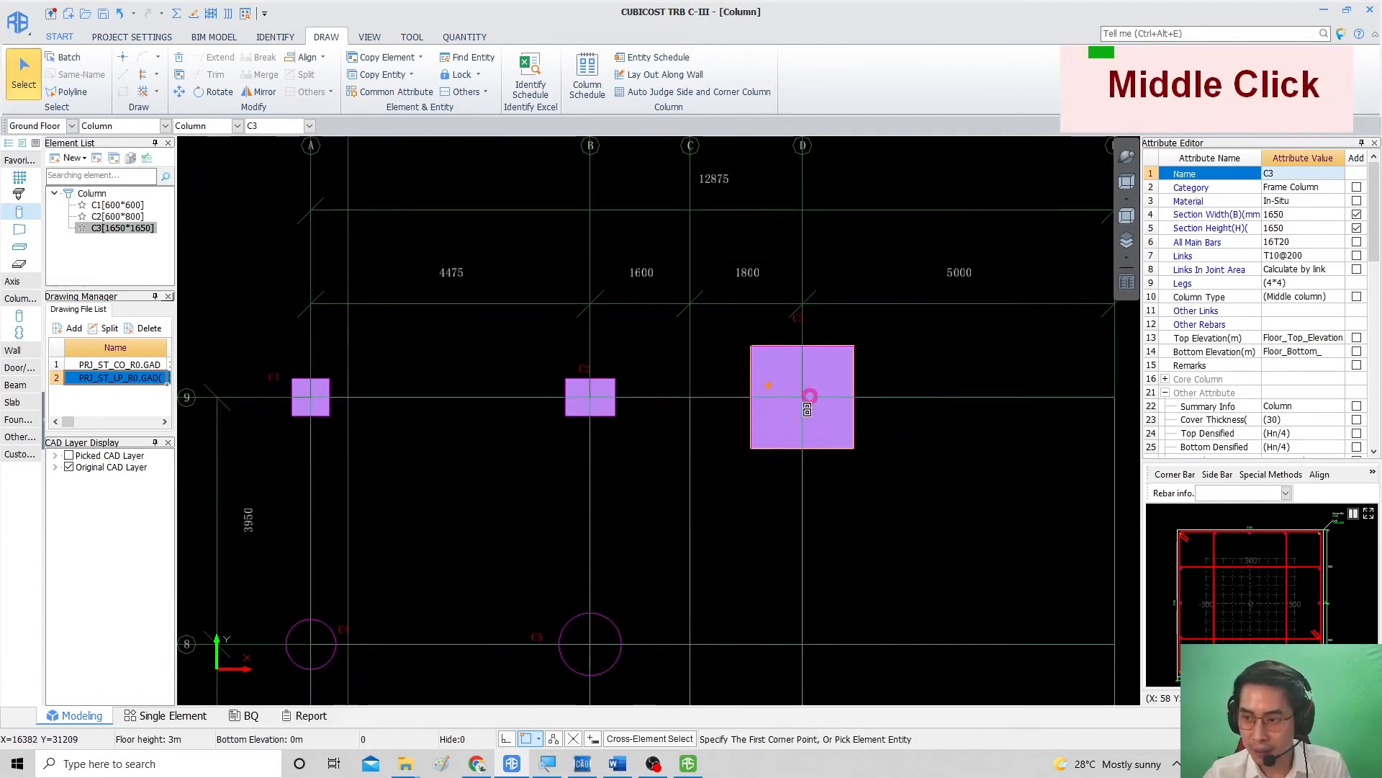
left_click(839, 472)
left_click(235, 278)
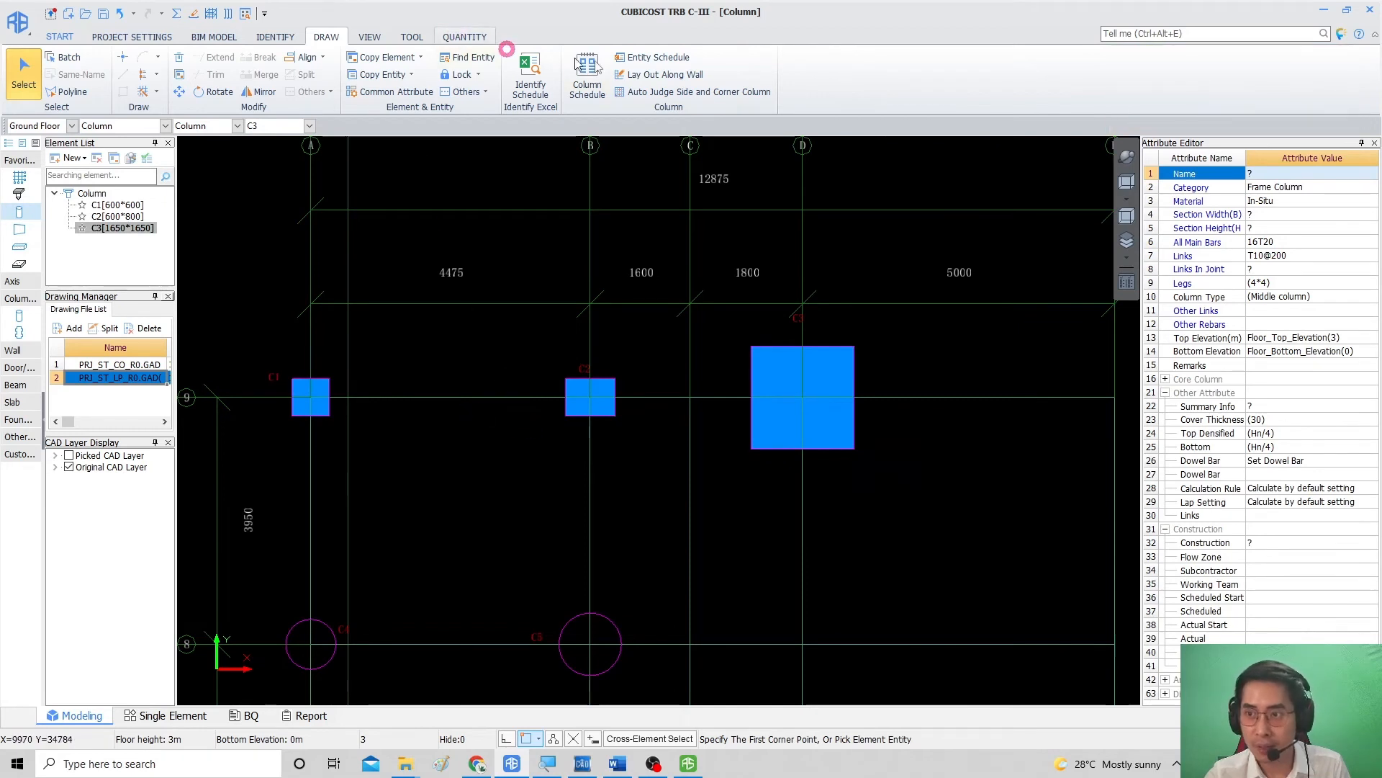
left_click(407, 74)
left_click(412, 110)
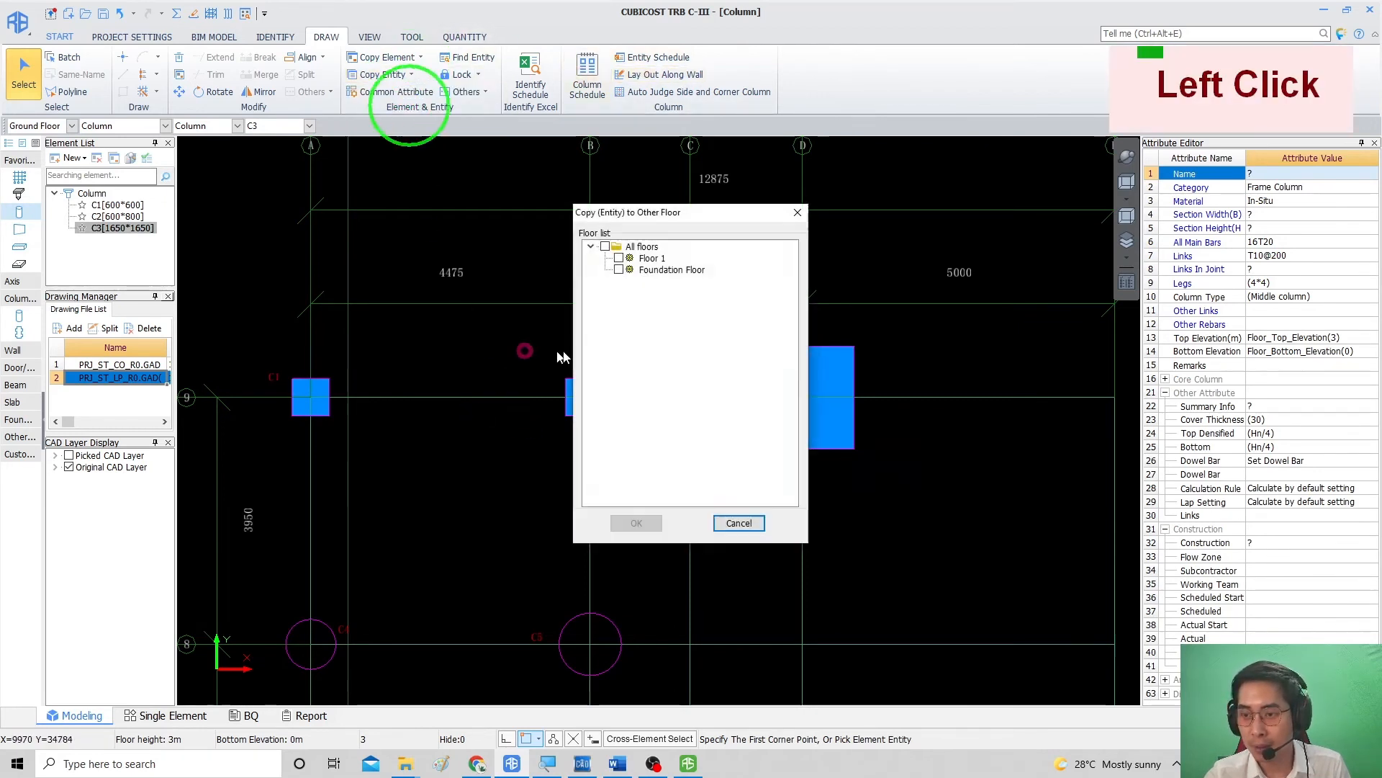
left_click(617, 257)
left_click(637, 523)
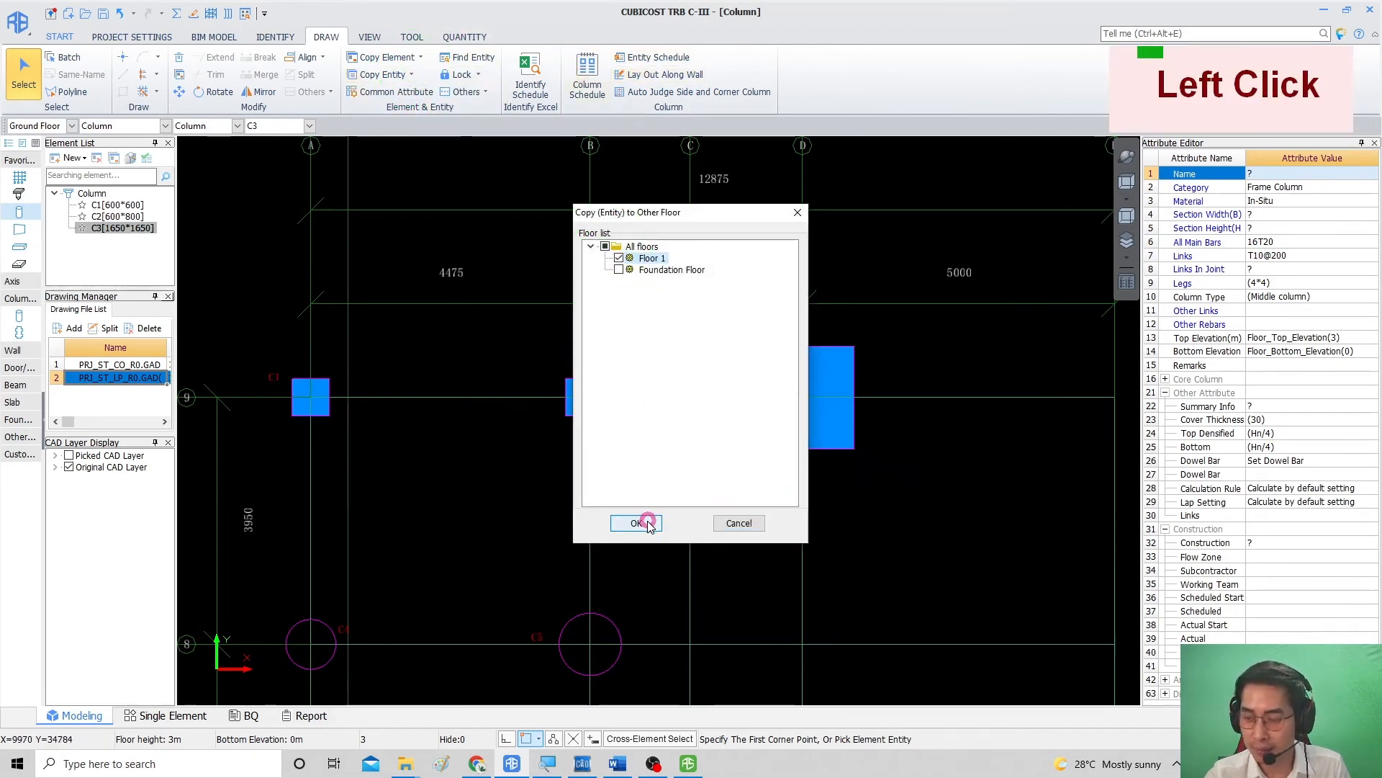
left_click(781, 386)
Step: Examine the columns of all floors together in a 3D view, and return to the Ground Floor plan
middle_click_drag(478, 325, 544, 308)
key("ctrl+3")
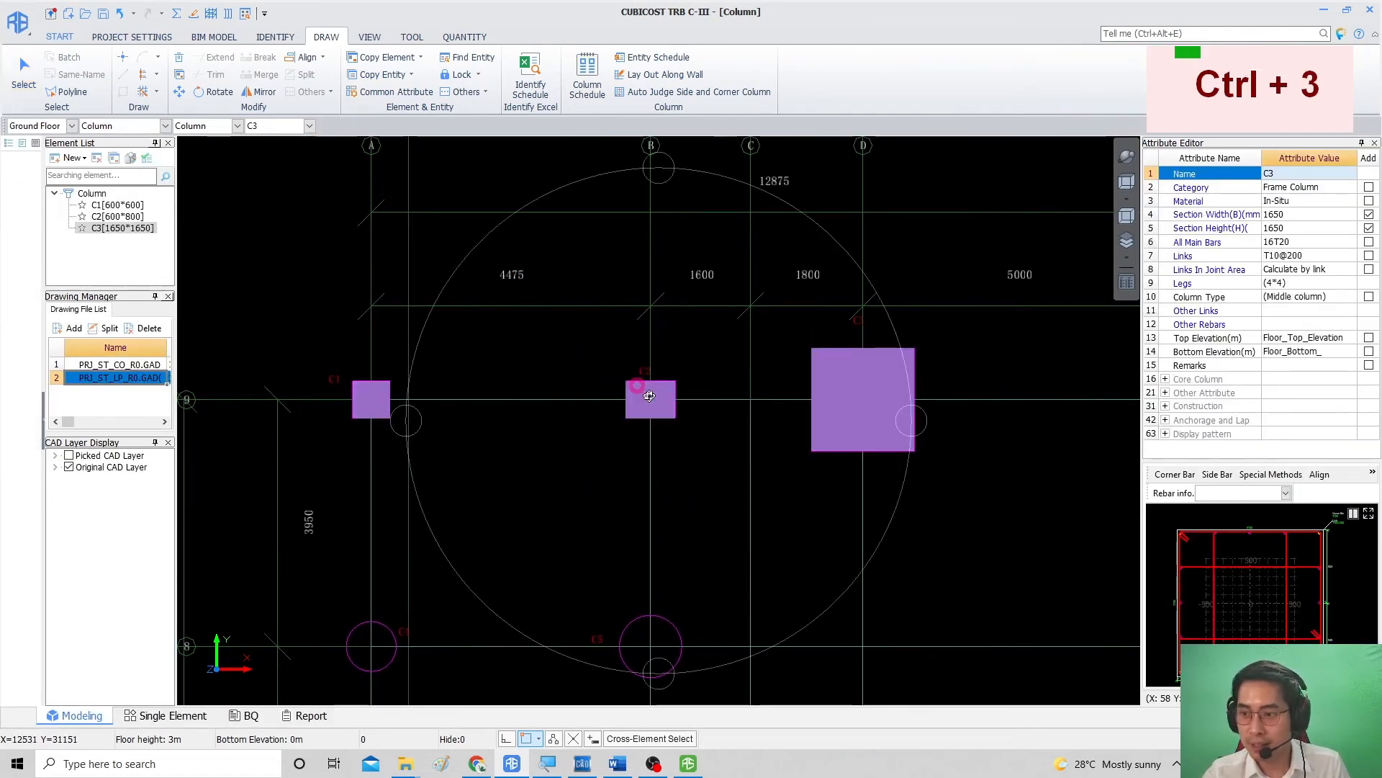
left_click_drag(543, 308, 1075, 276)
left_click(1126, 259)
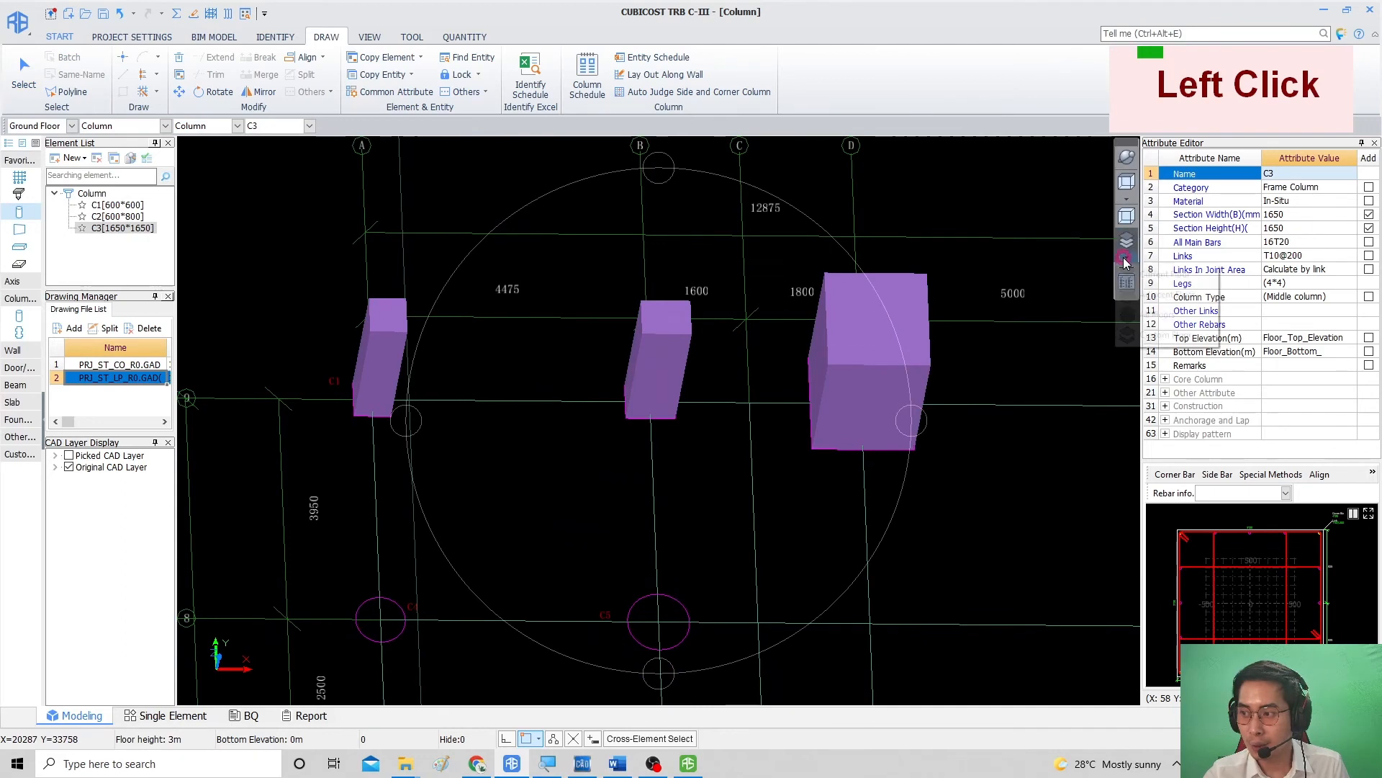
left_click(1156, 314)
middle_click_drag(507, 339, 561, 405)
left_click_drag(562, 405, 559, 349)
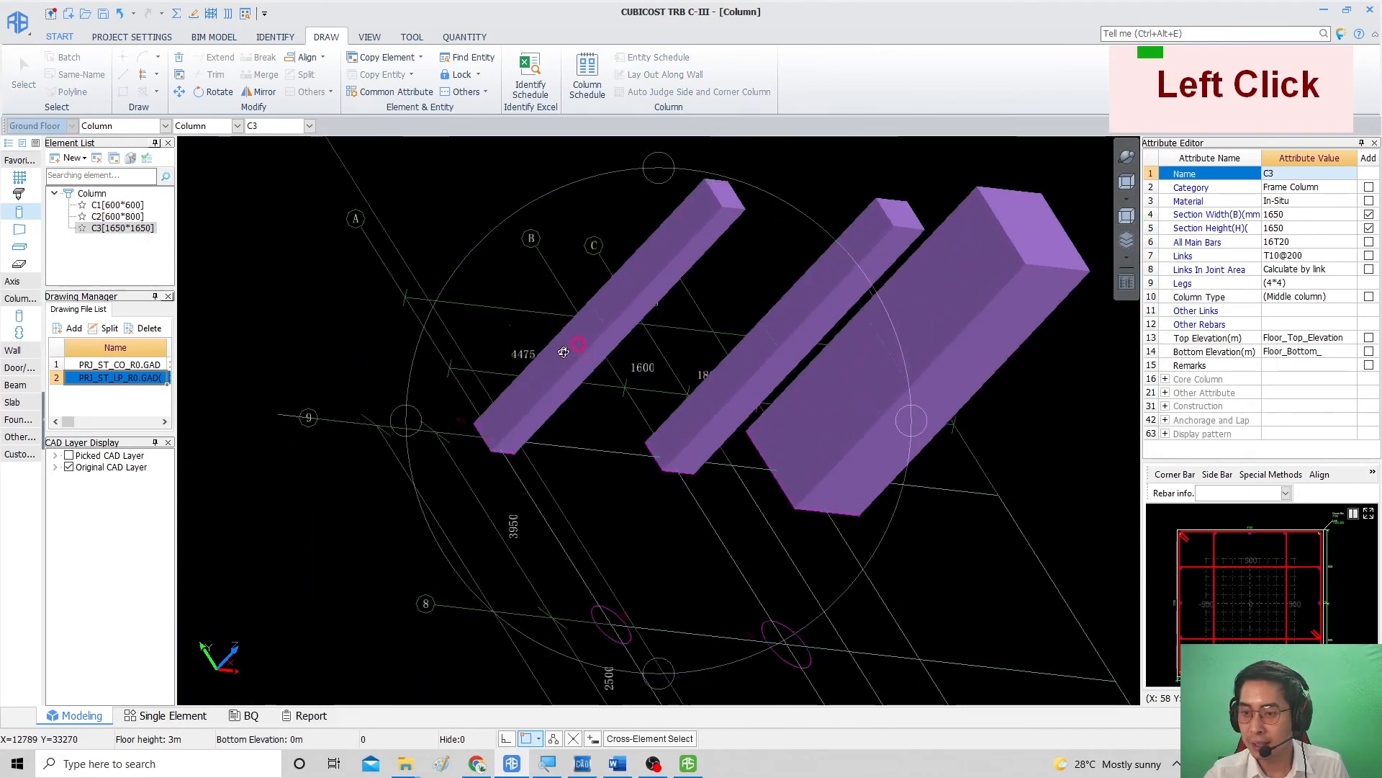
scroll(549, 340, "up", 2)
middle_click_drag(596, 323, 590, 317)
key("ctrl+Return")
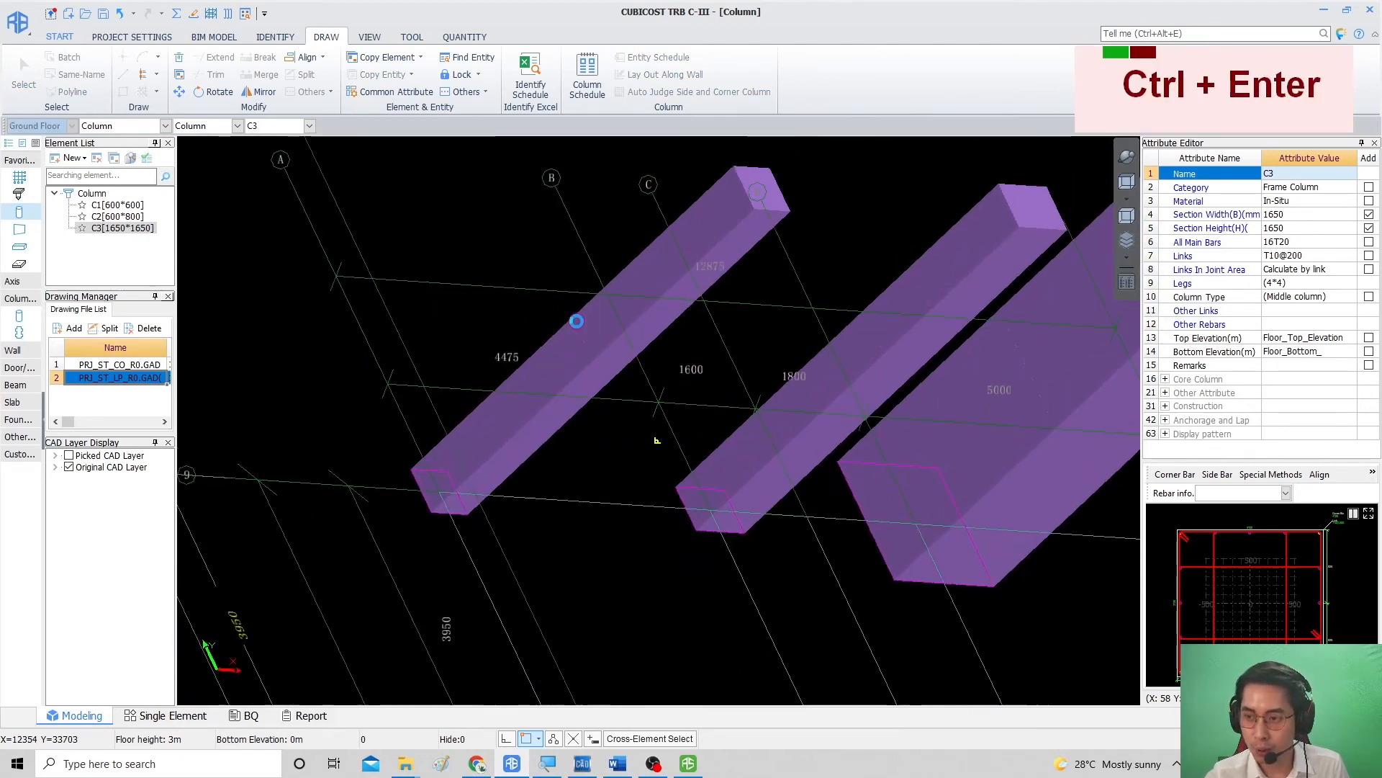
middle_click(432, 403)
Step: Switch the working floor to Floor 1 and bring its columns along axis 9 into view
left_click(42, 128)
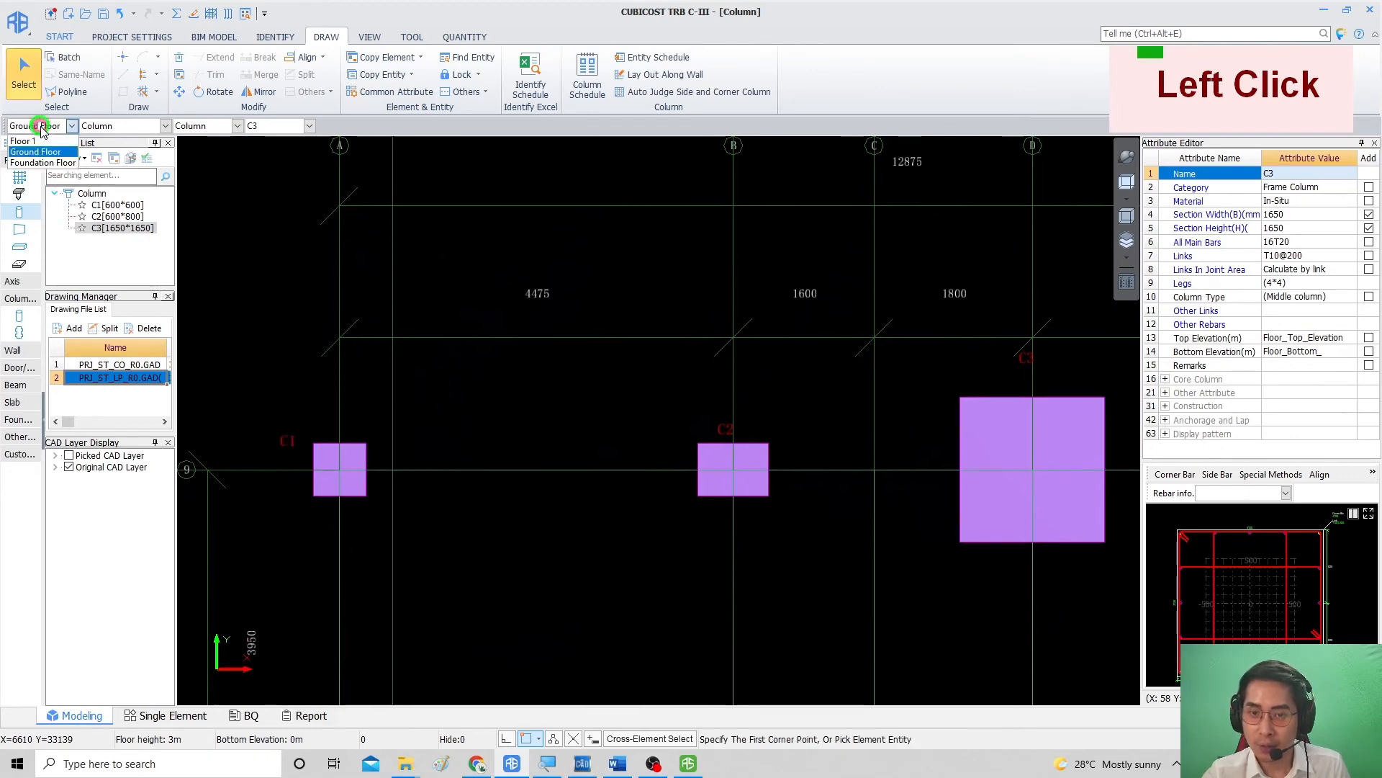
left_click(33, 142)
middle_click_drag(442, 475, 479, 430)
scroll(414, 424, "up", 2)
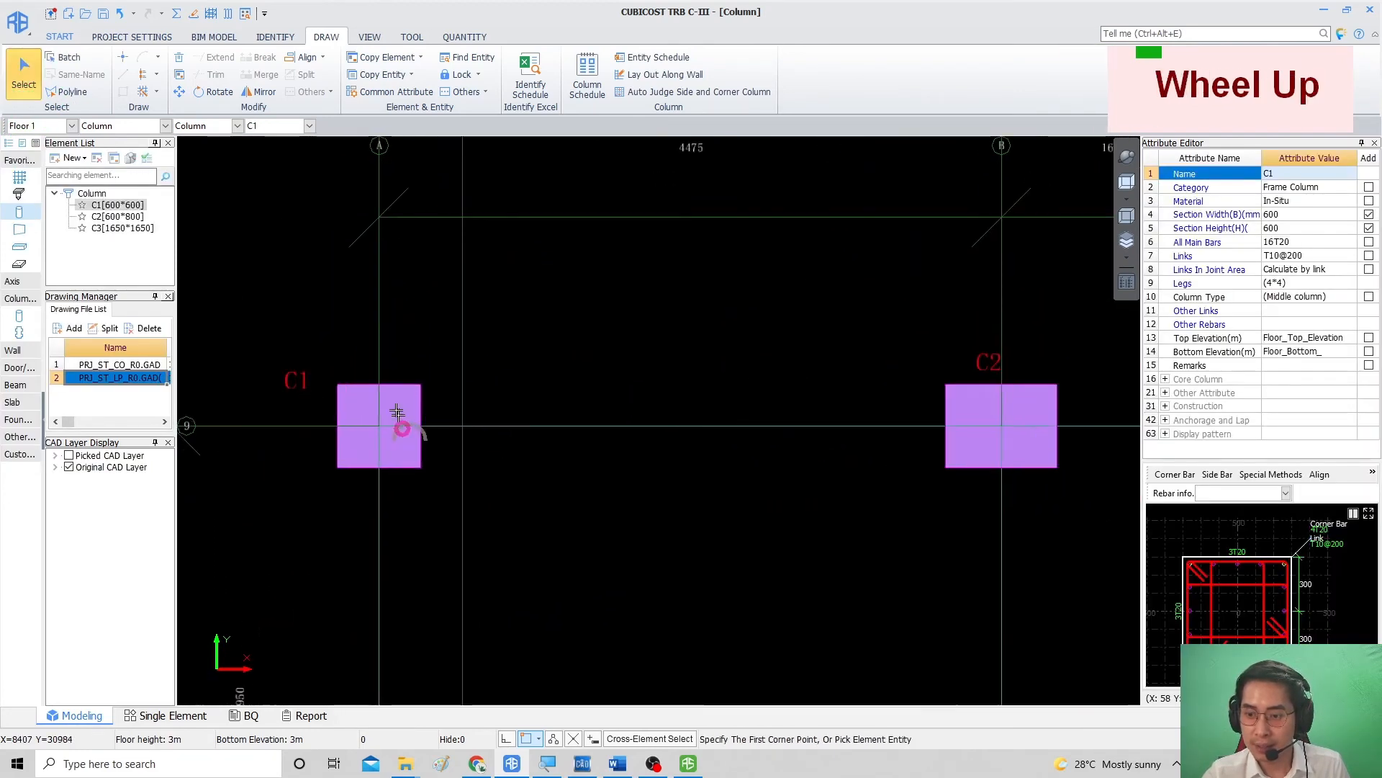
Step: Delete the Floor 1 copy of column C1 at axes A and 9
left_click(367, 396)
middle_click_drag(321, 396, 403, 397)
scroll(405, 397, "up", 2)
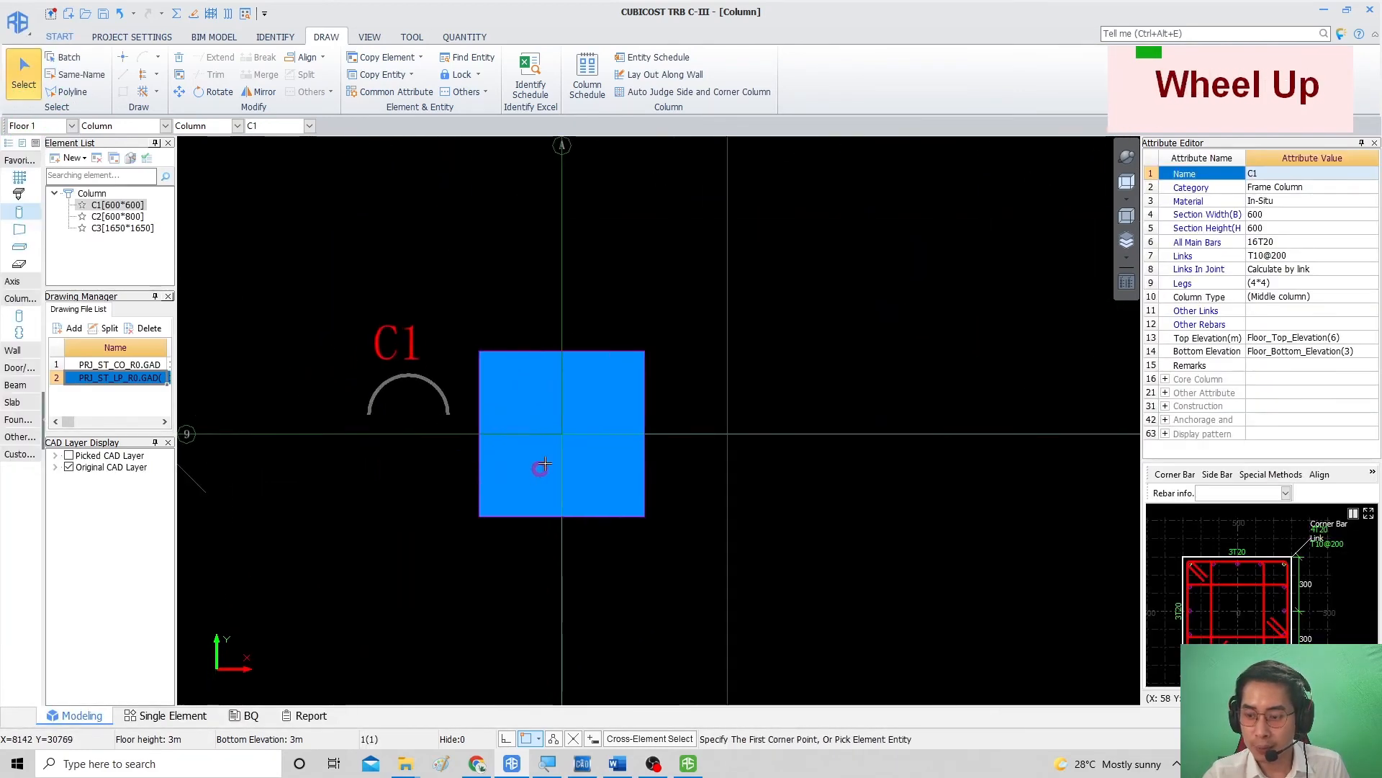
middle_click_drag(563, 433, 544, 467)
left_click(553, 736)
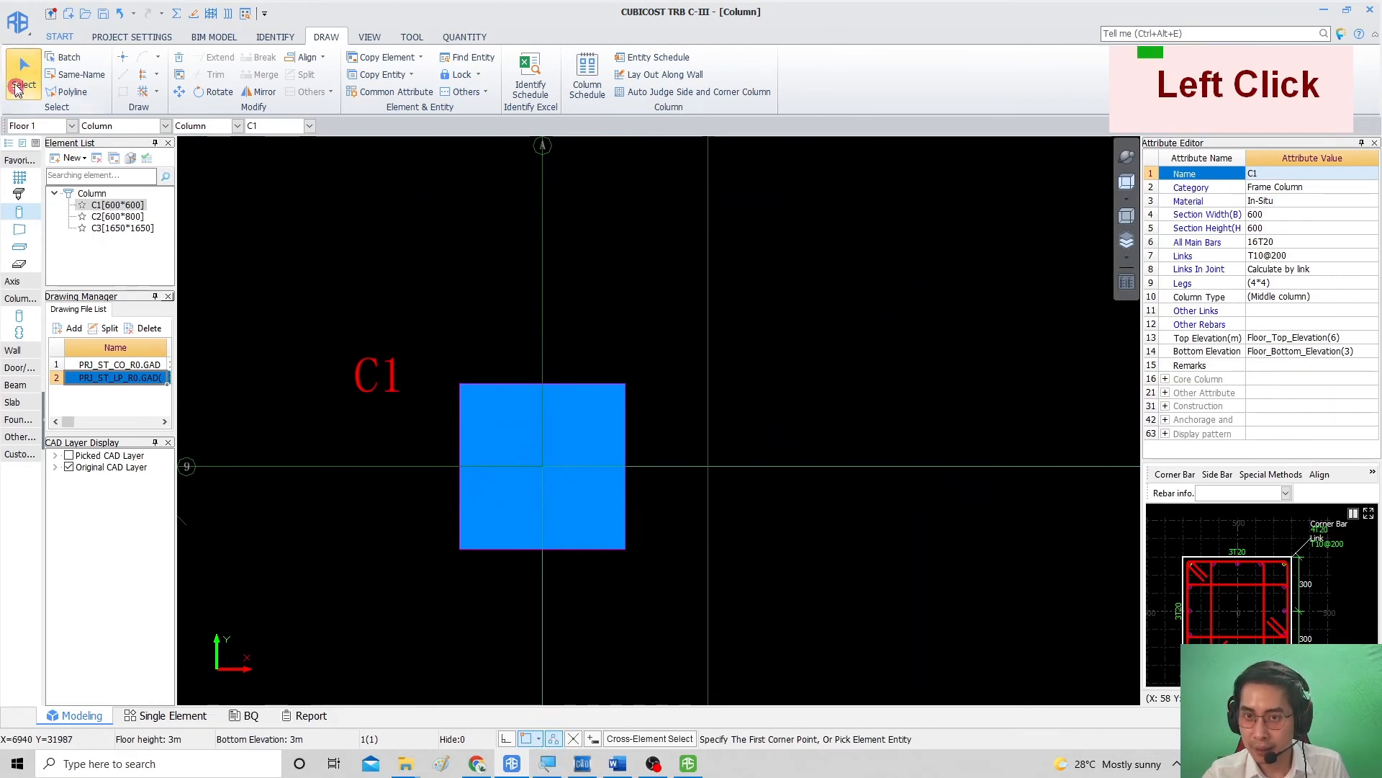
left_click(18, 84)
left_click(607, 455)
scroll(597, 455, "up", 1)
middle_click_drag(597, 456, 589, 439)
key("Delete")
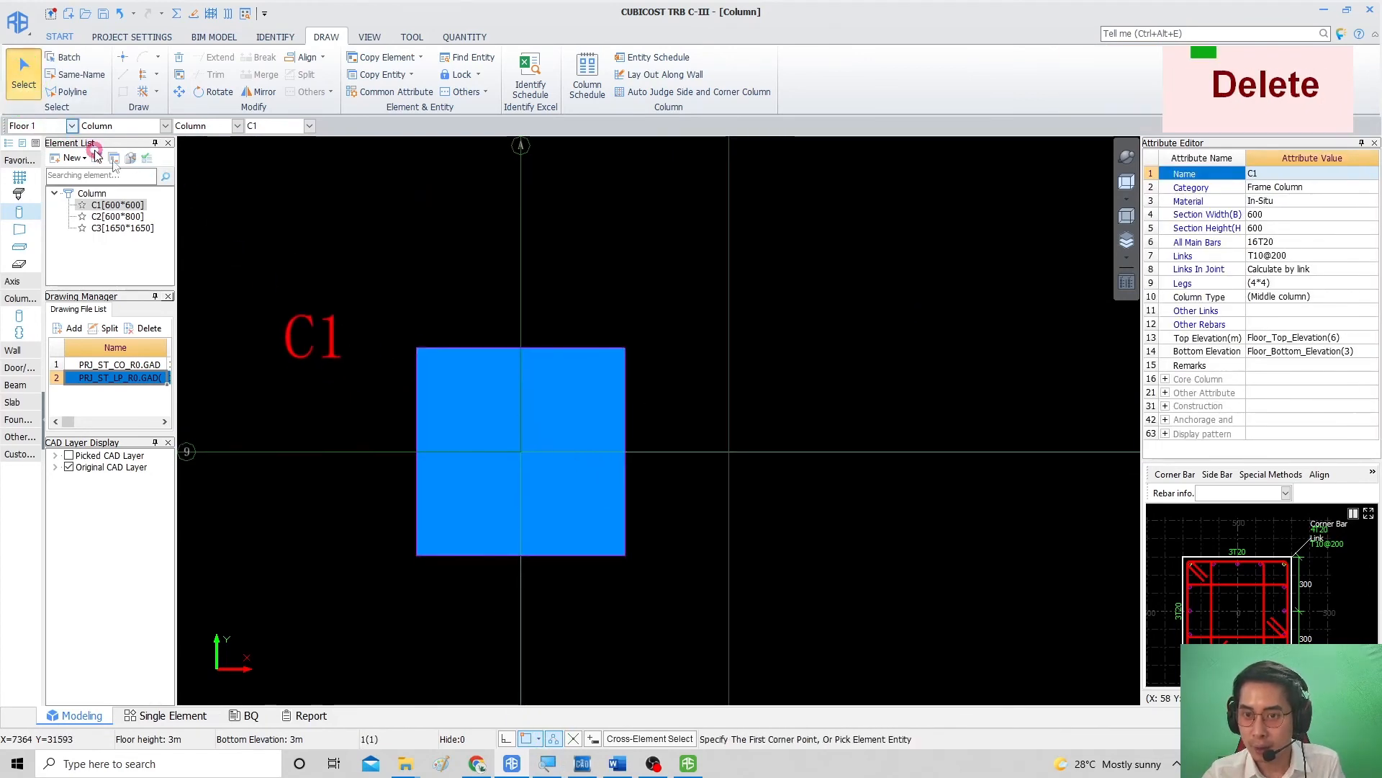
Step: Place column C1 on Floor 1 along axis A, slightly above axis 9 so that it is offset from the drawing's outline
middle_click_drag(448, 425, 448, 395)
scroll(441, 395, "up", 1)
left_click(125, 64)
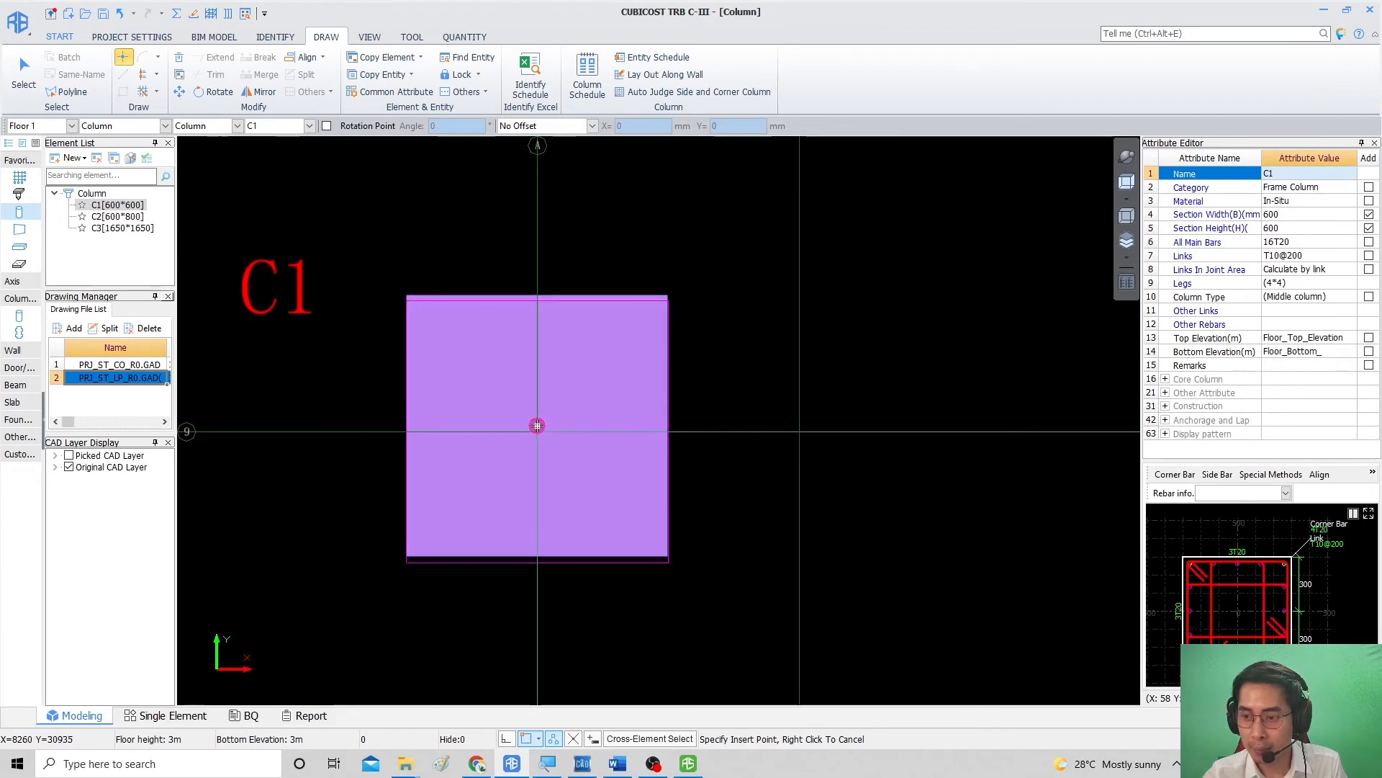
left_click(537, 425)
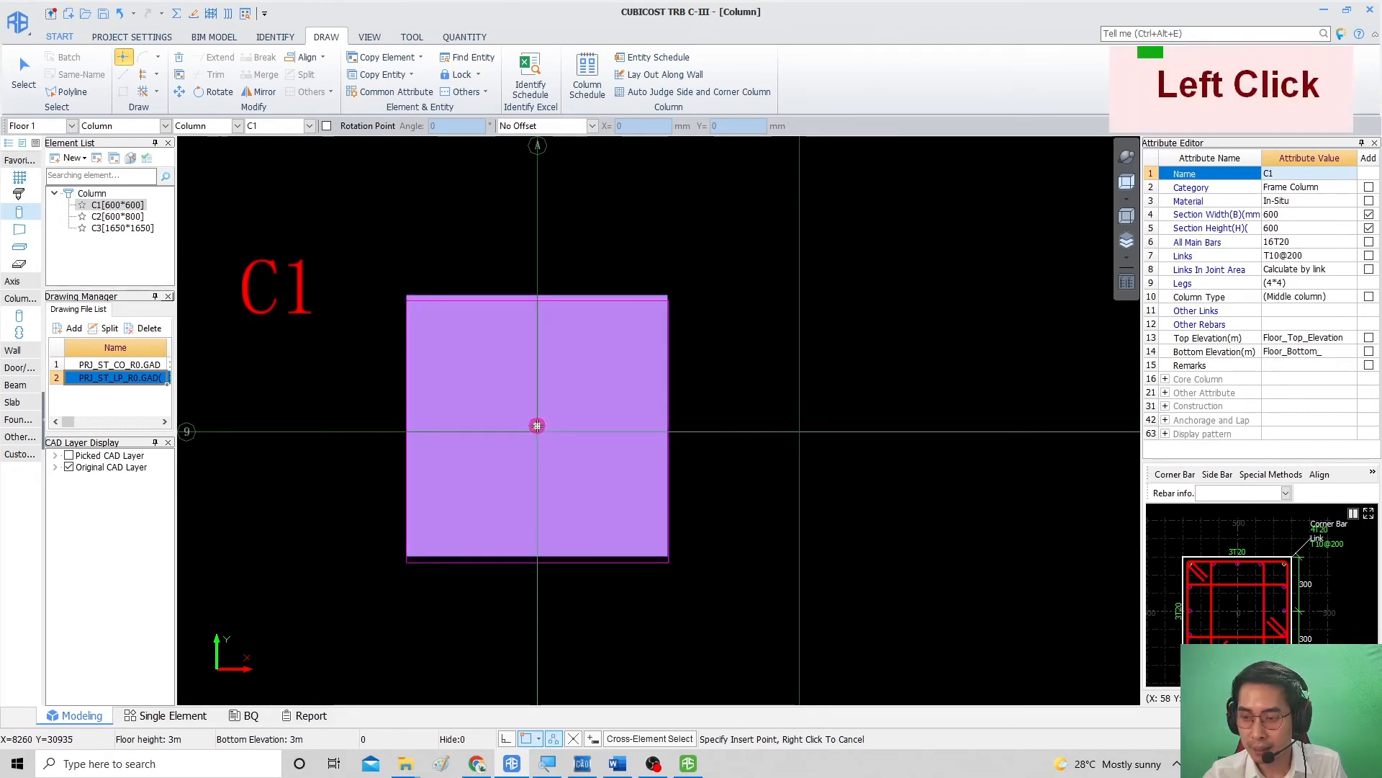
right_click(765, 456)
Step: Inspect the offset Floor 1 column C1 against its drawing outline up close and in 3D
scroll(516, 544, "up", 1)
scroll(516, 544, "up", 3)
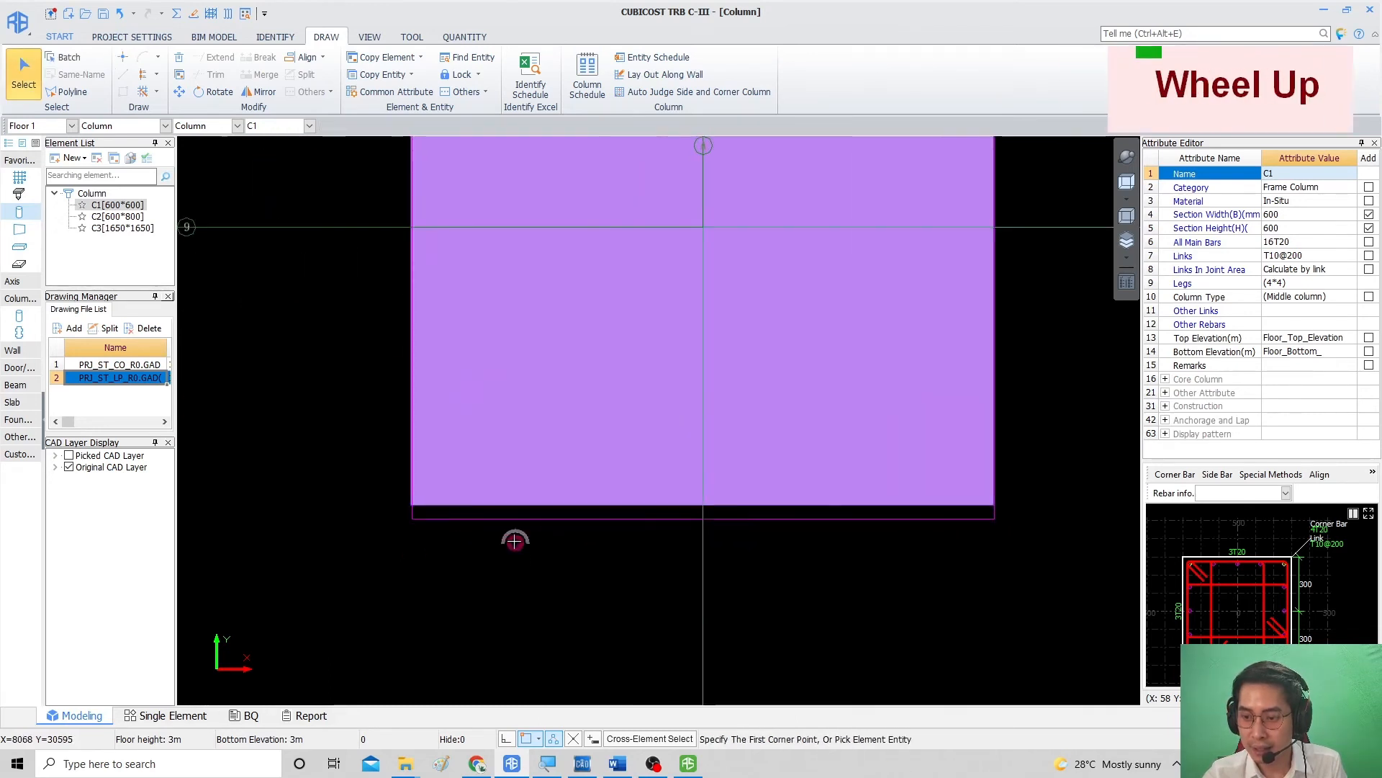
scroll(515, 538, "down", 2)
middle_click_drag(516, 518, 504, 519)
left_click_drag(564, 518, 607, 472, "ctrl")
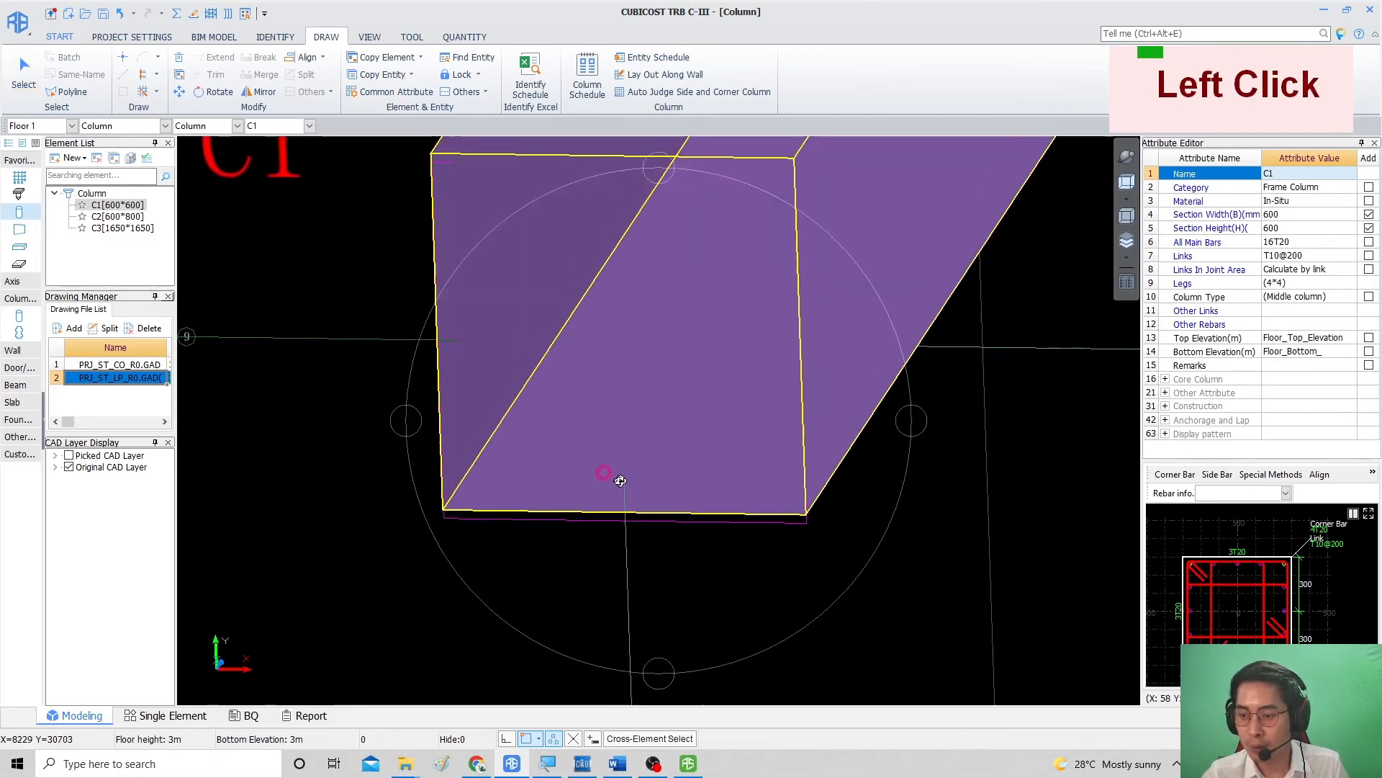
scroll(605, 469, "down", 4)
middle_click(639, 440)
key("z")
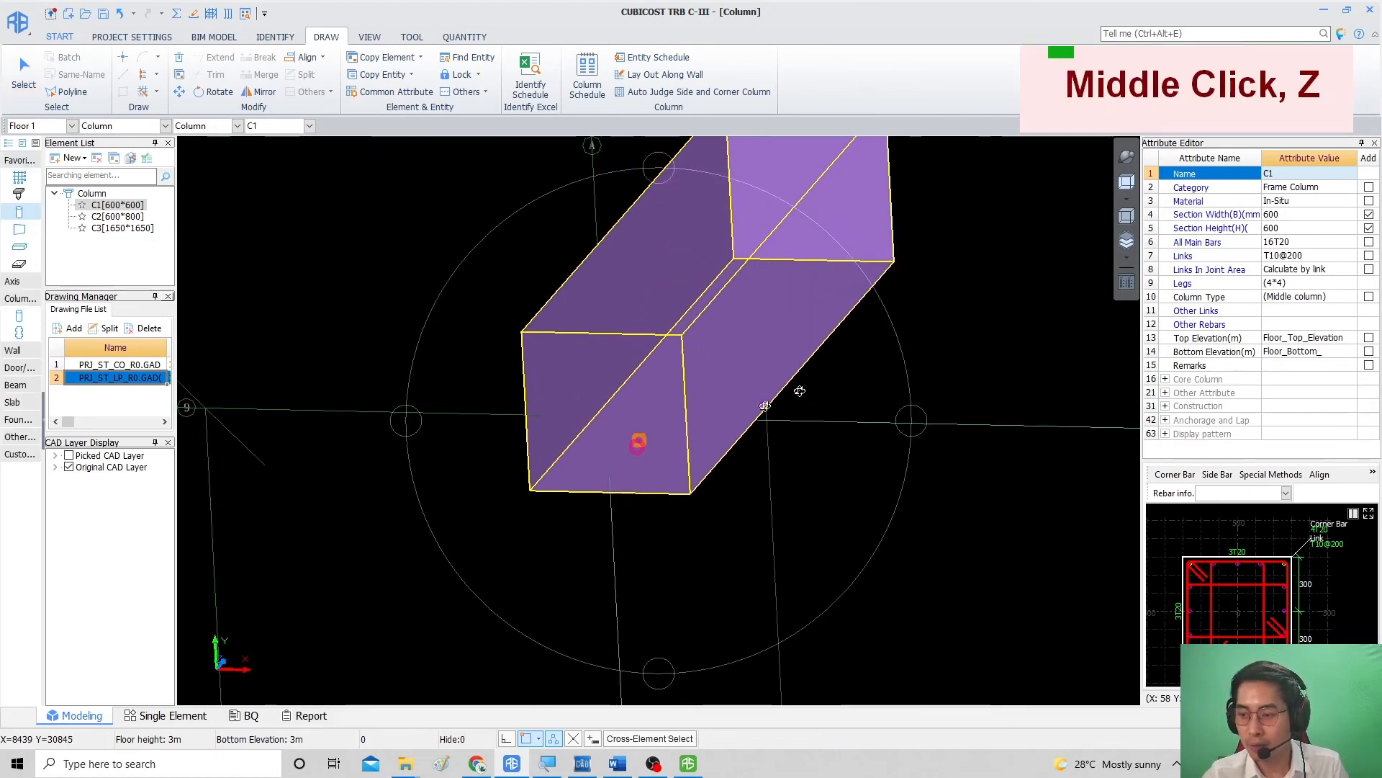
Step: Display all floors in 3D and examine the joint between the Ground Floor and Floor 1 C1 columns for misalignment
left_click(1125, 259)
left_click(1130, 312)
scroll(676, 484, "up", 1)
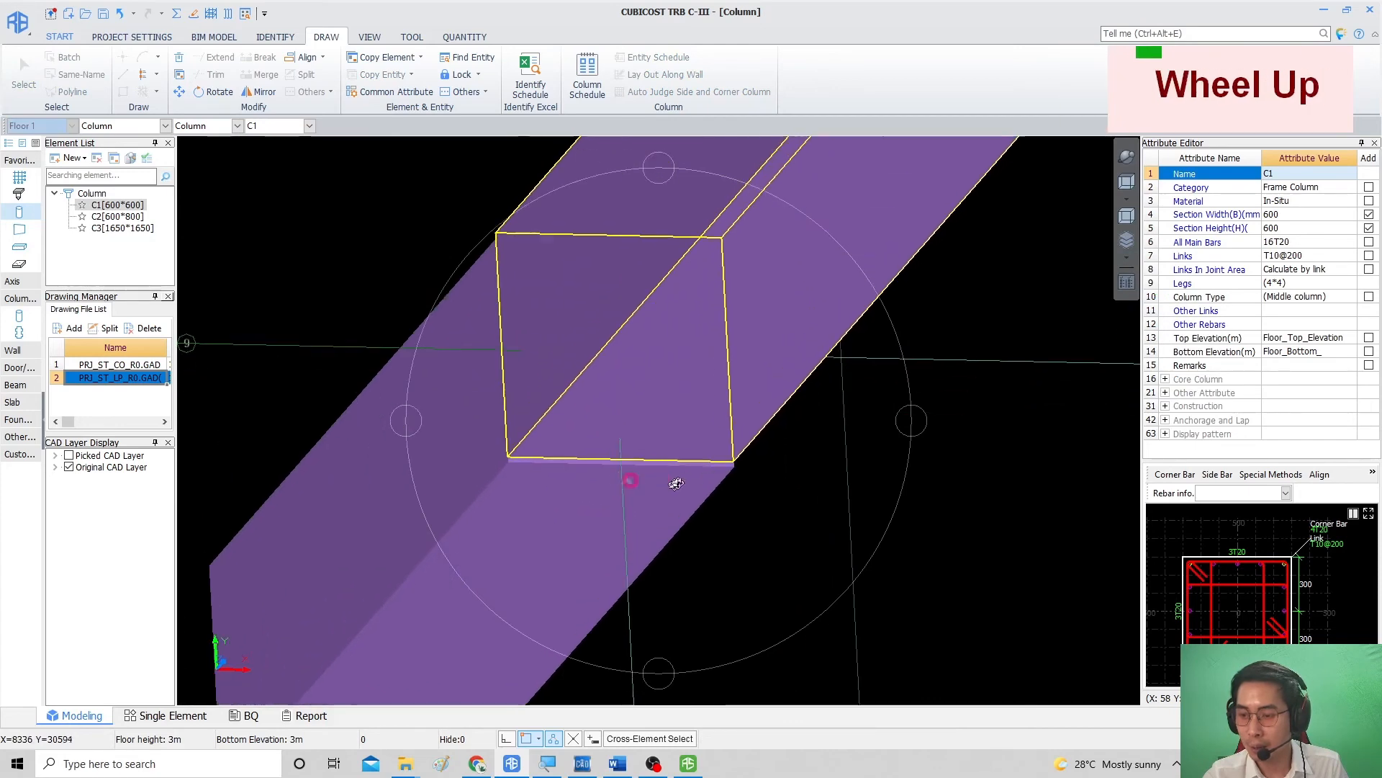
left_click(676, 484)
scroll(748, 457, "down", 2)
middle_click(753, 455)
key("x")
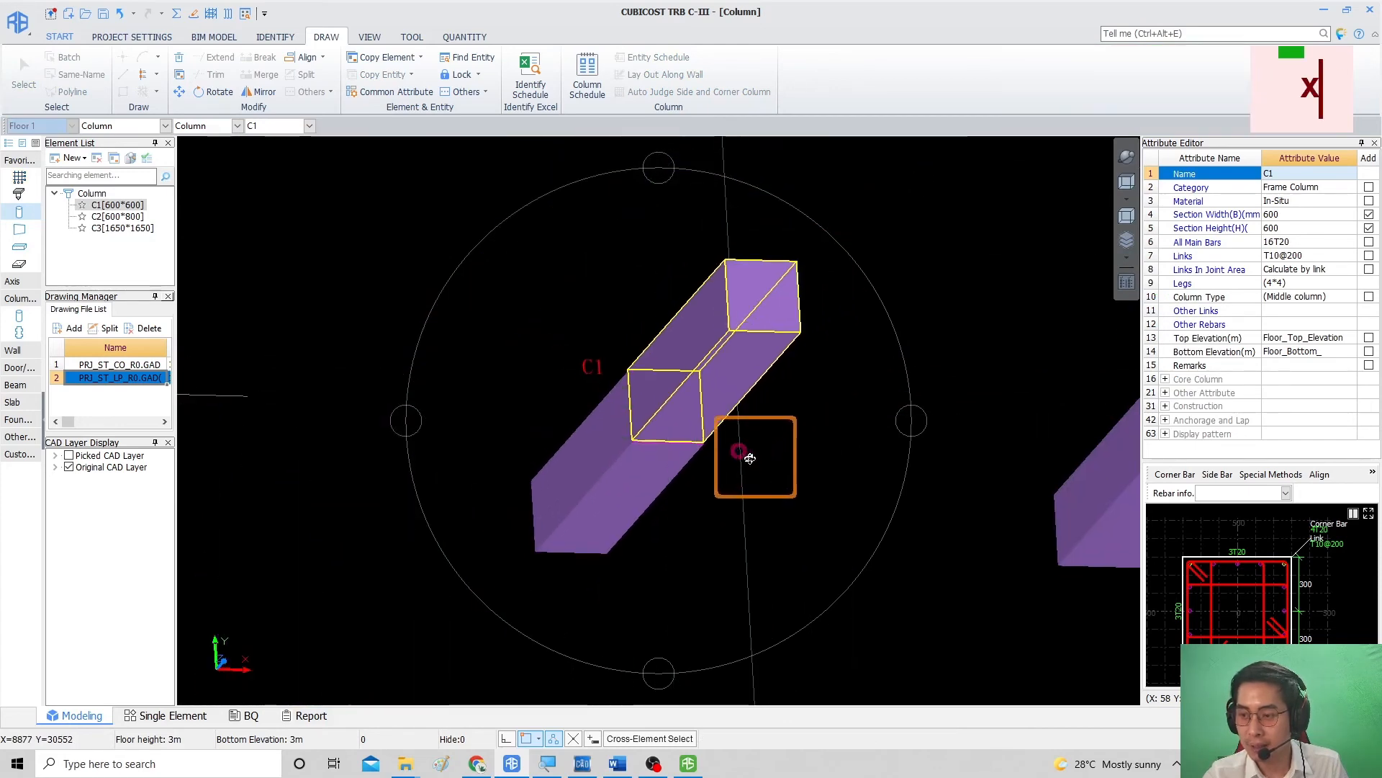
scroll(749, 458, "up", 4)
scroll(652, 443, "down", 1)
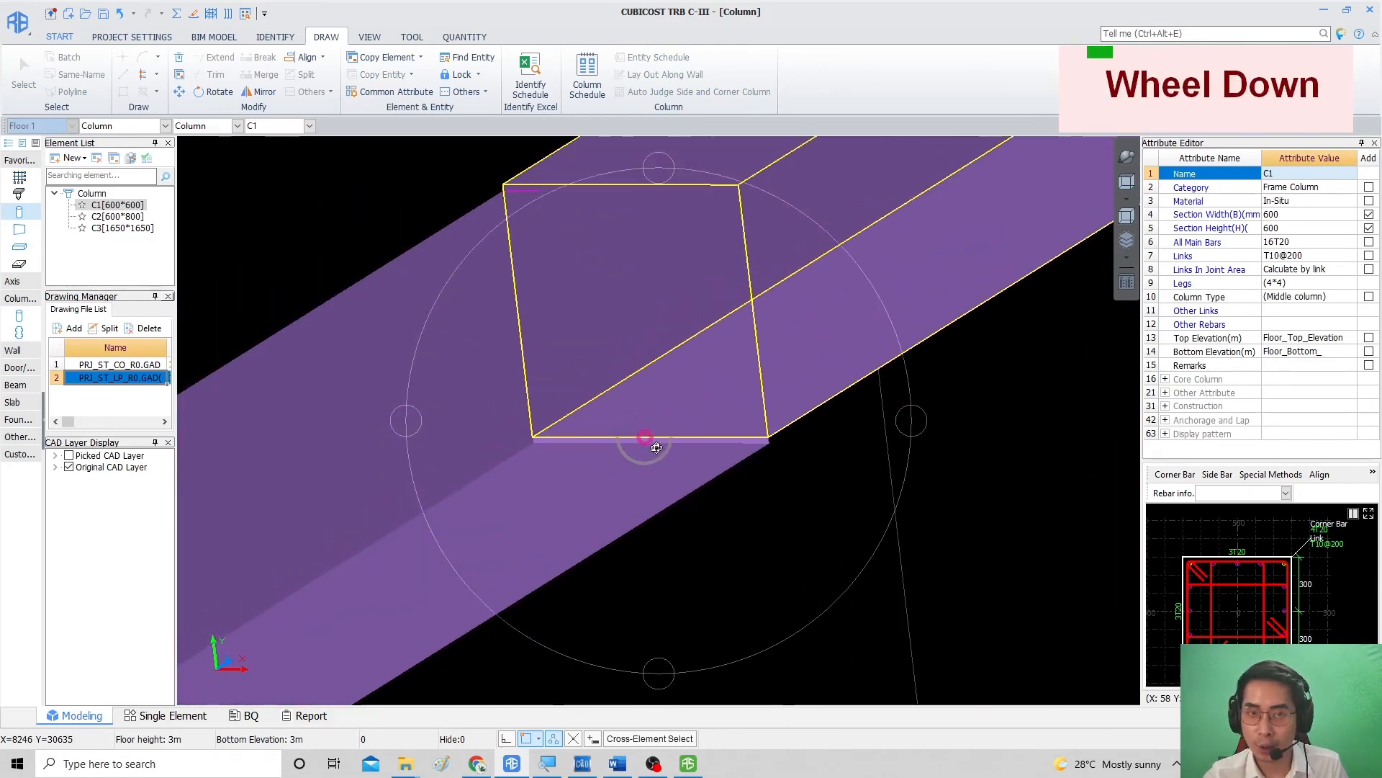
mouse_move(647, 438)
left_mouse_down()
mouse_move(620, 426)
mouse_move(639, 433)
left_mouse_up()
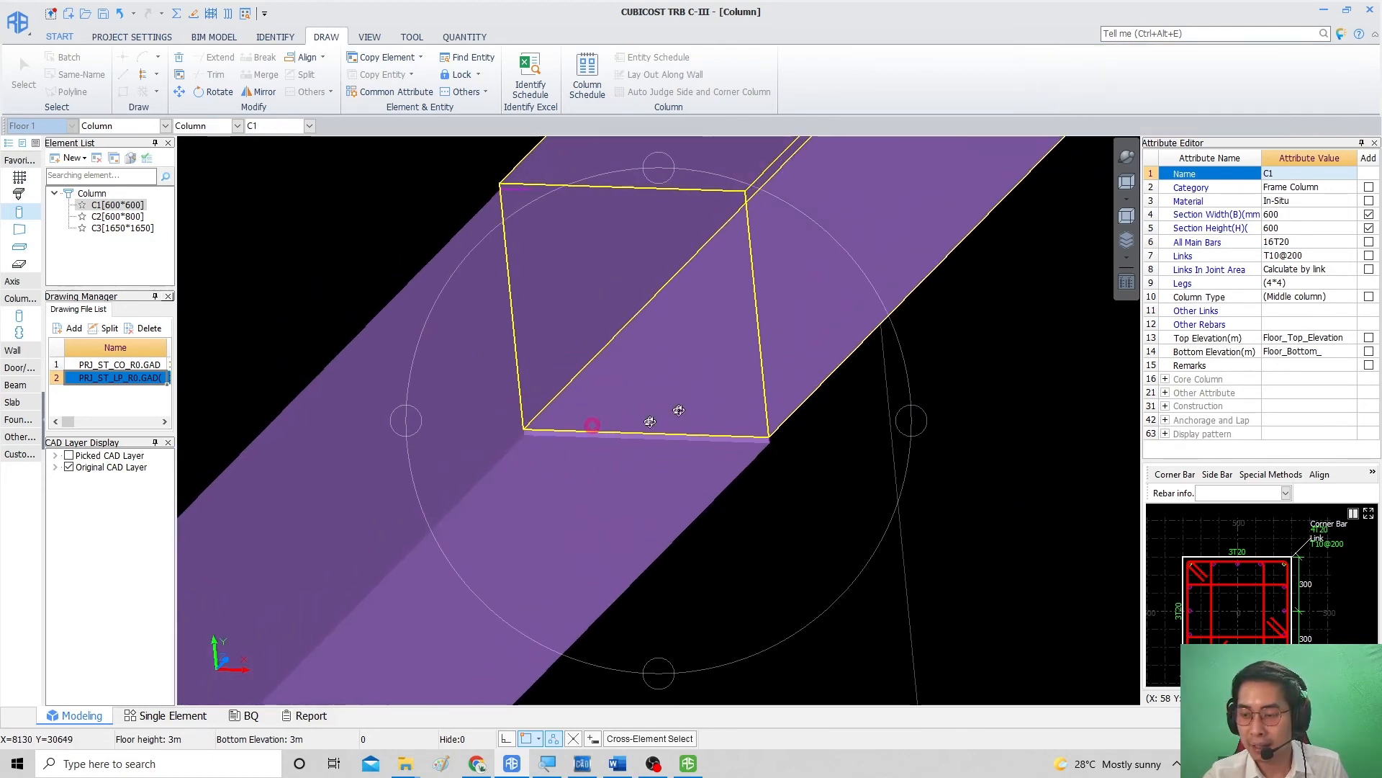
Step: Return from the 3D display to the plan view and delete the offset Floor 1 column C1
scroll(673, 415, "down", 5)
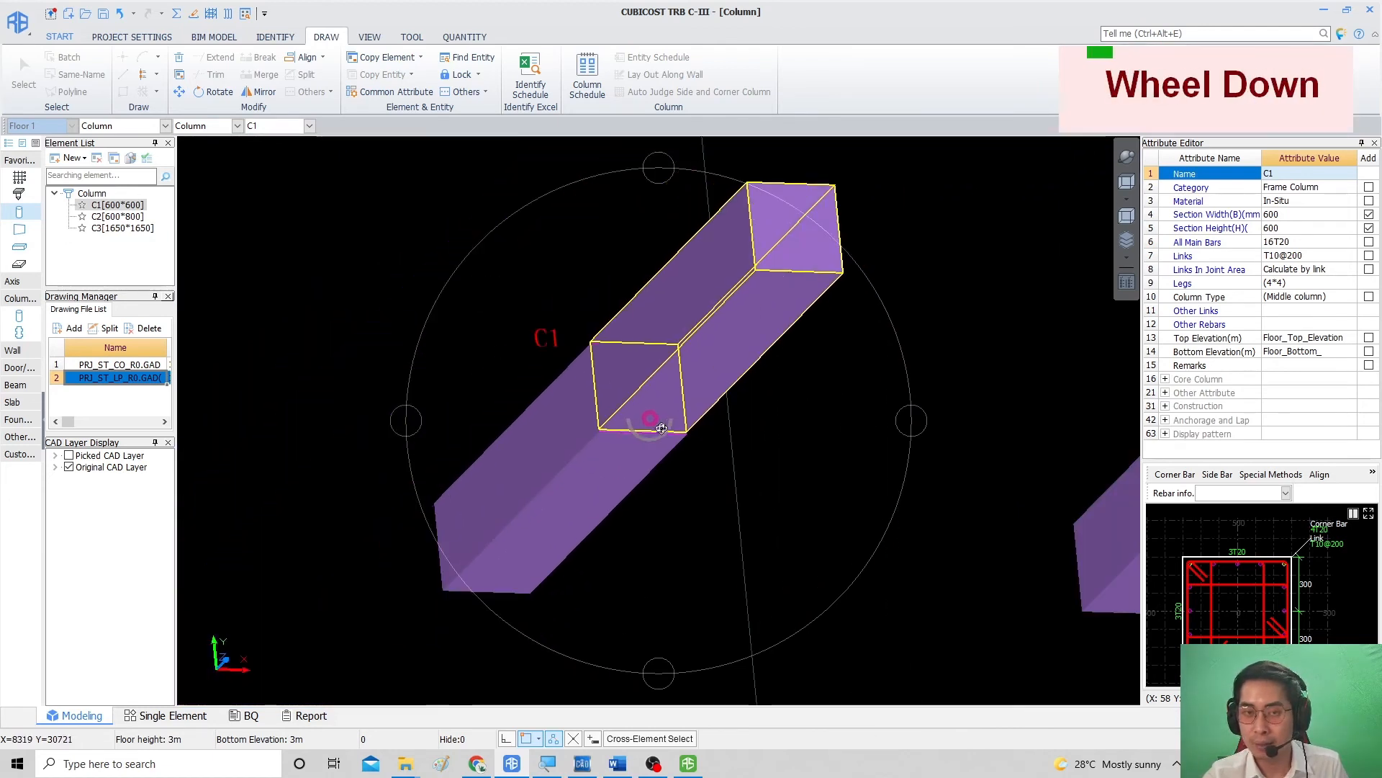
middle_click(663, 429)
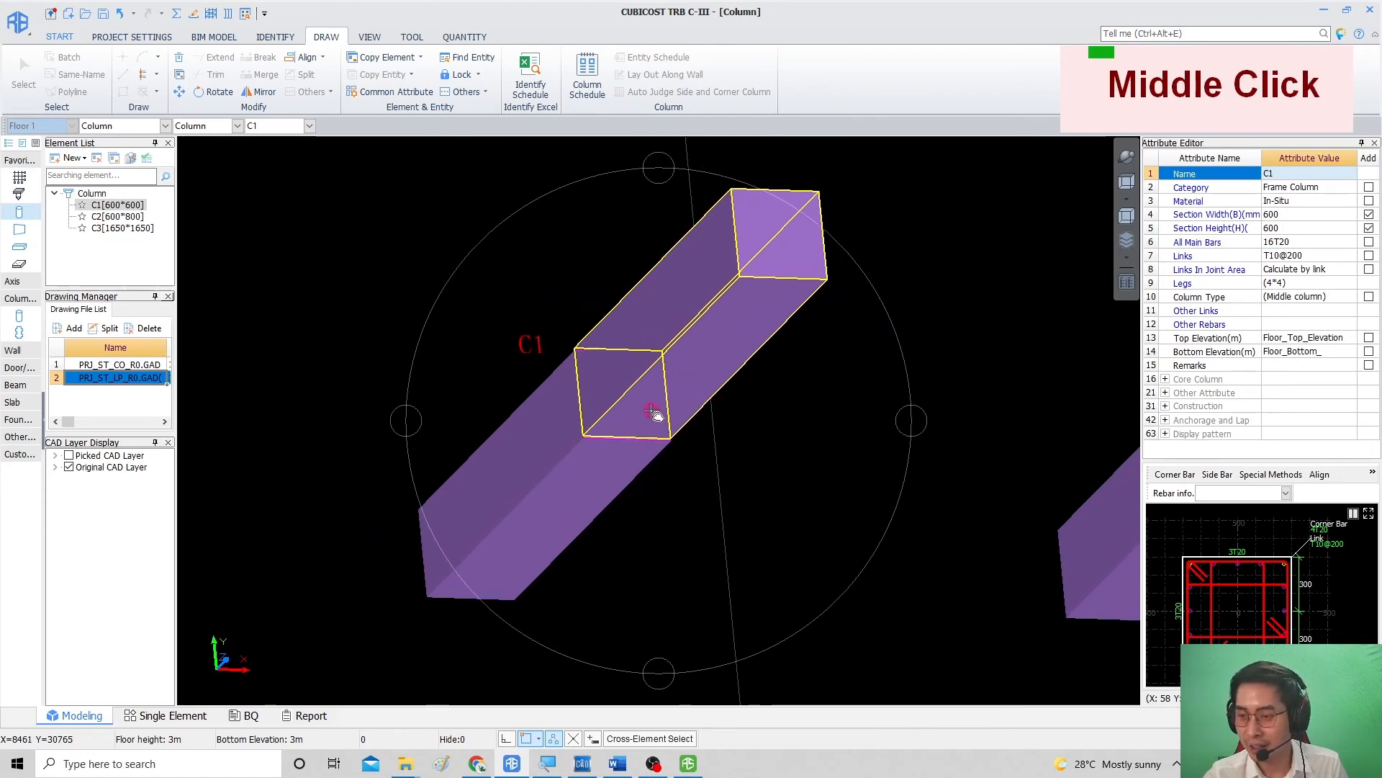
scroll(653, 414, "down", 1)
left_click(652, 412)
key("ctrl+Return")
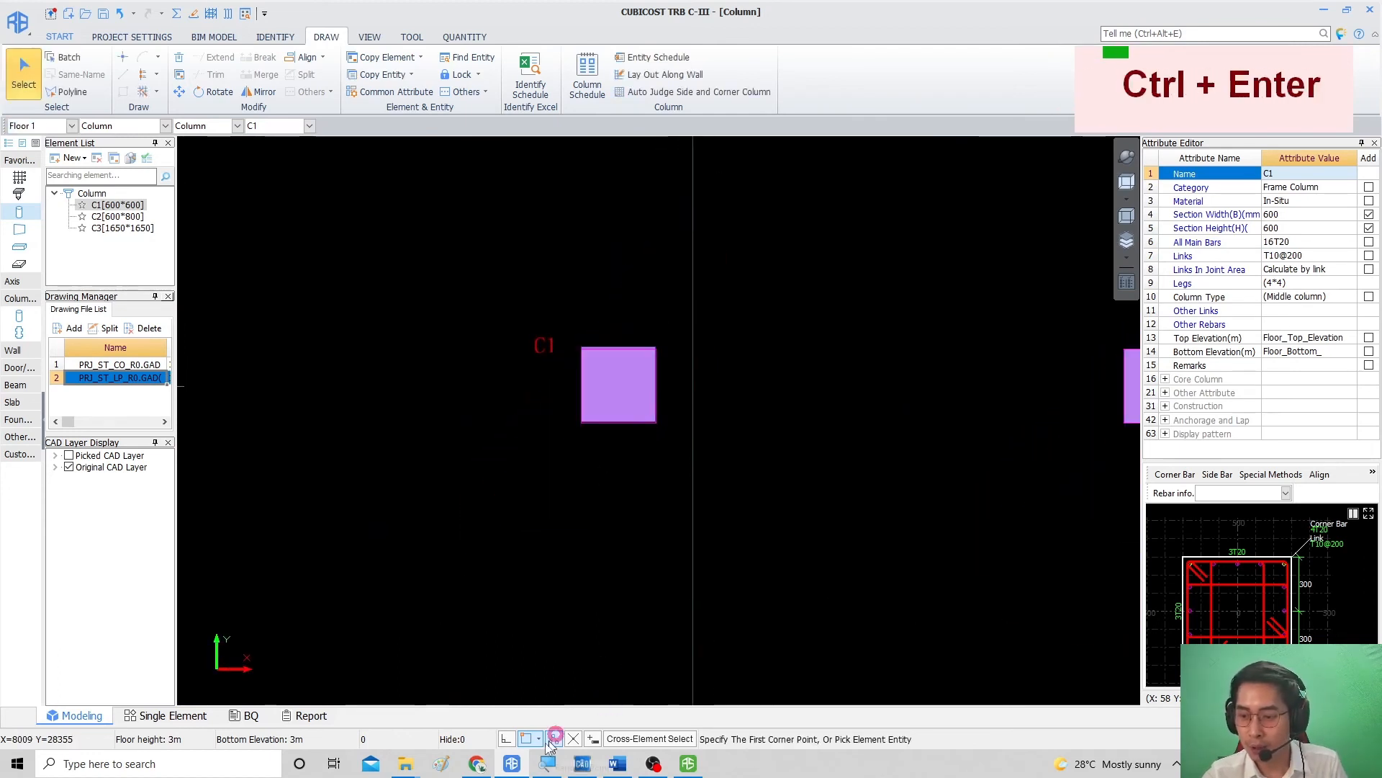
middle_click(623, 468)
left_click(617, 398)
scroll(614, 396, "up", 3)
middle_click(615, 398)
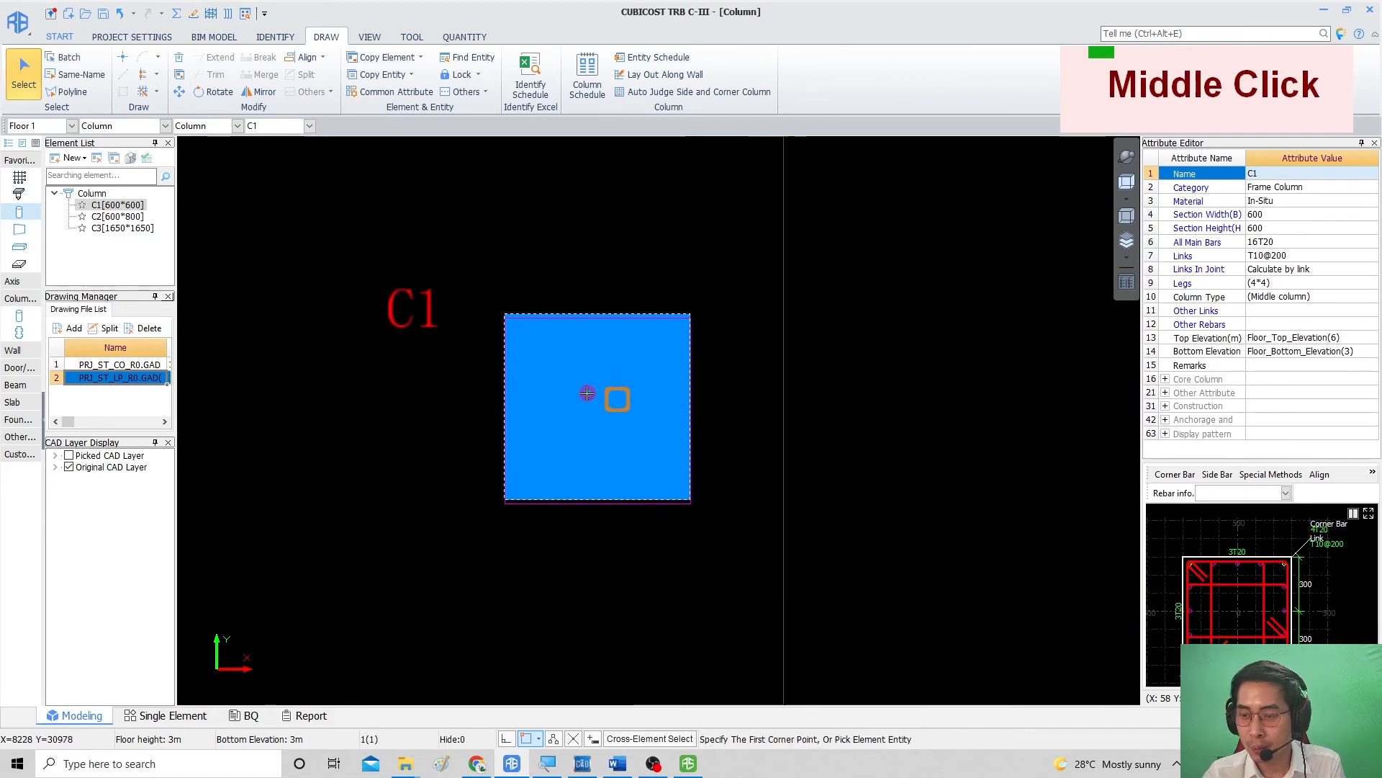
key("Delete")
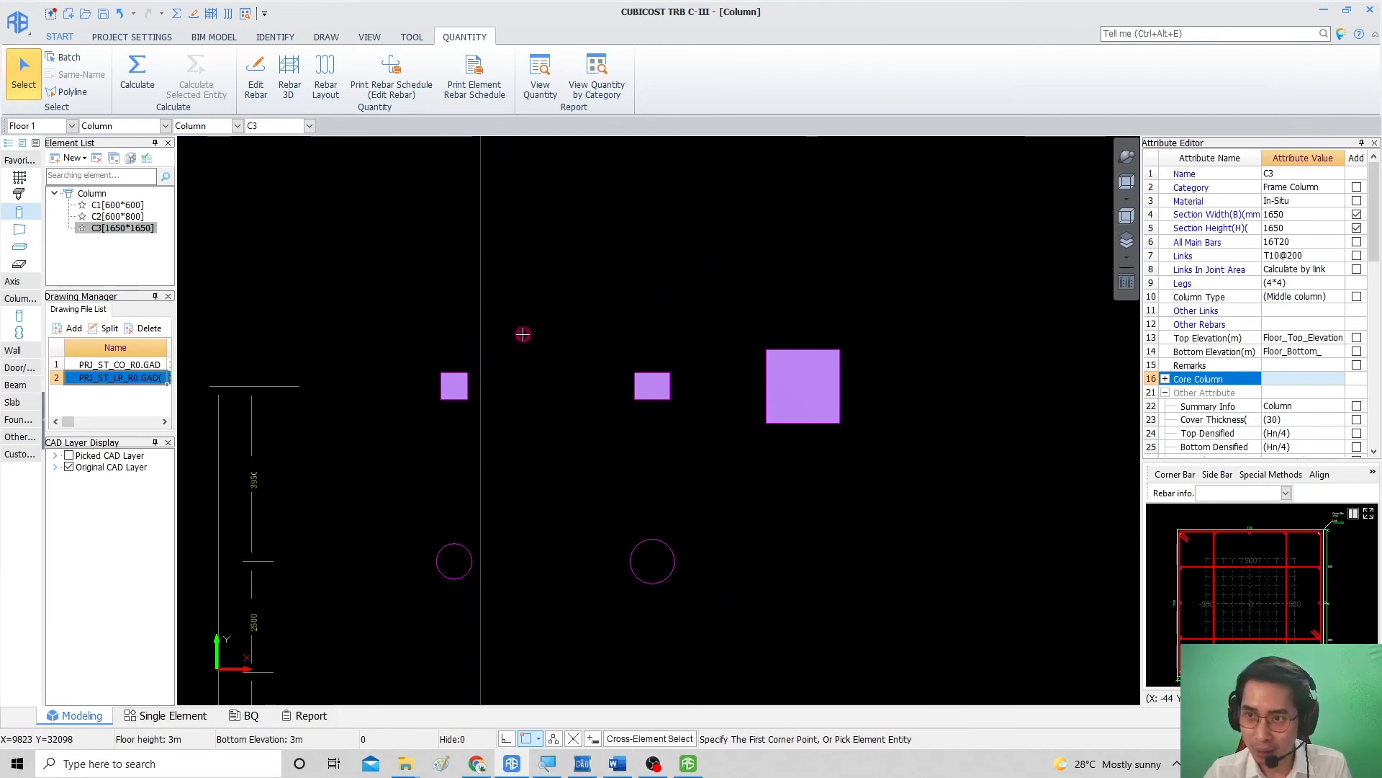
Step: Calculate the rebar quantities for all floors: Floor 1, Ground Floor and Foundation Floor
double_click(464, 30)
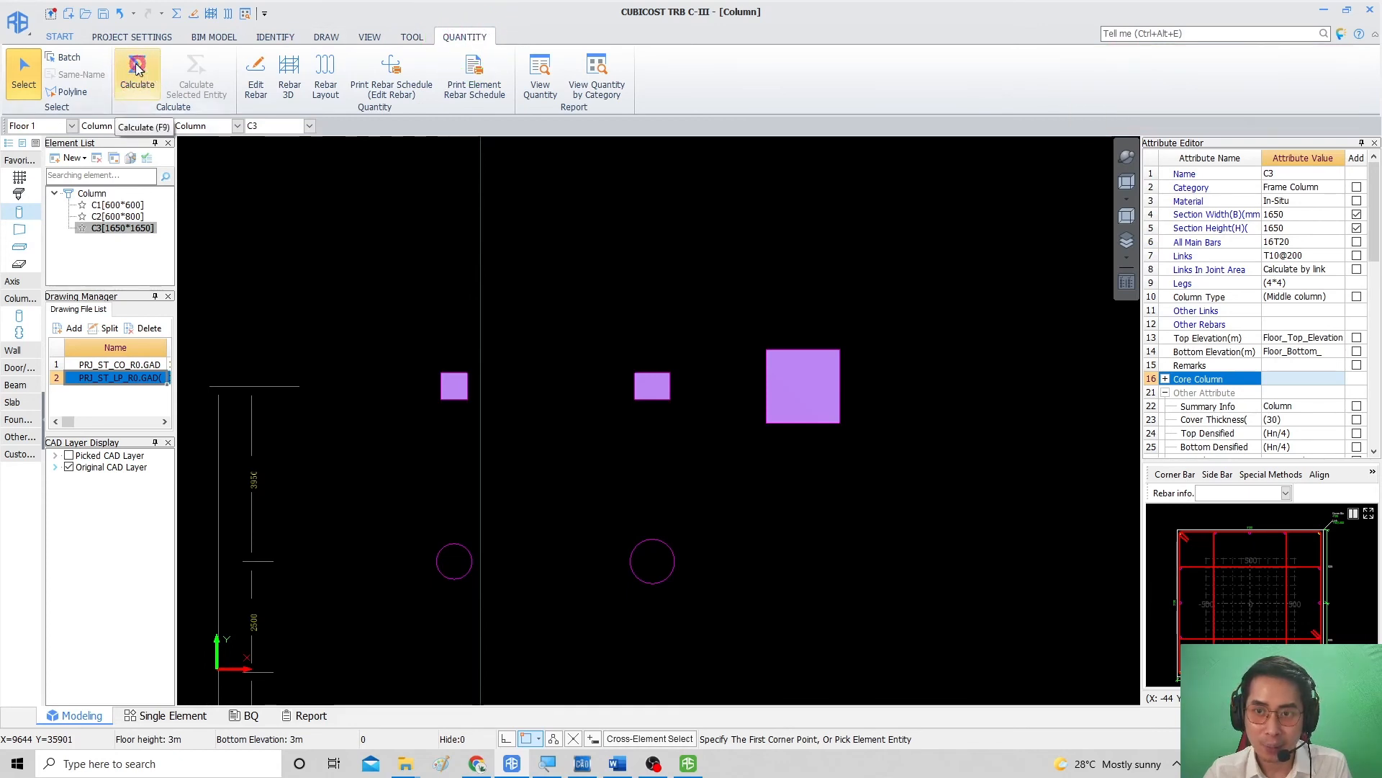
left_click(130, 85)
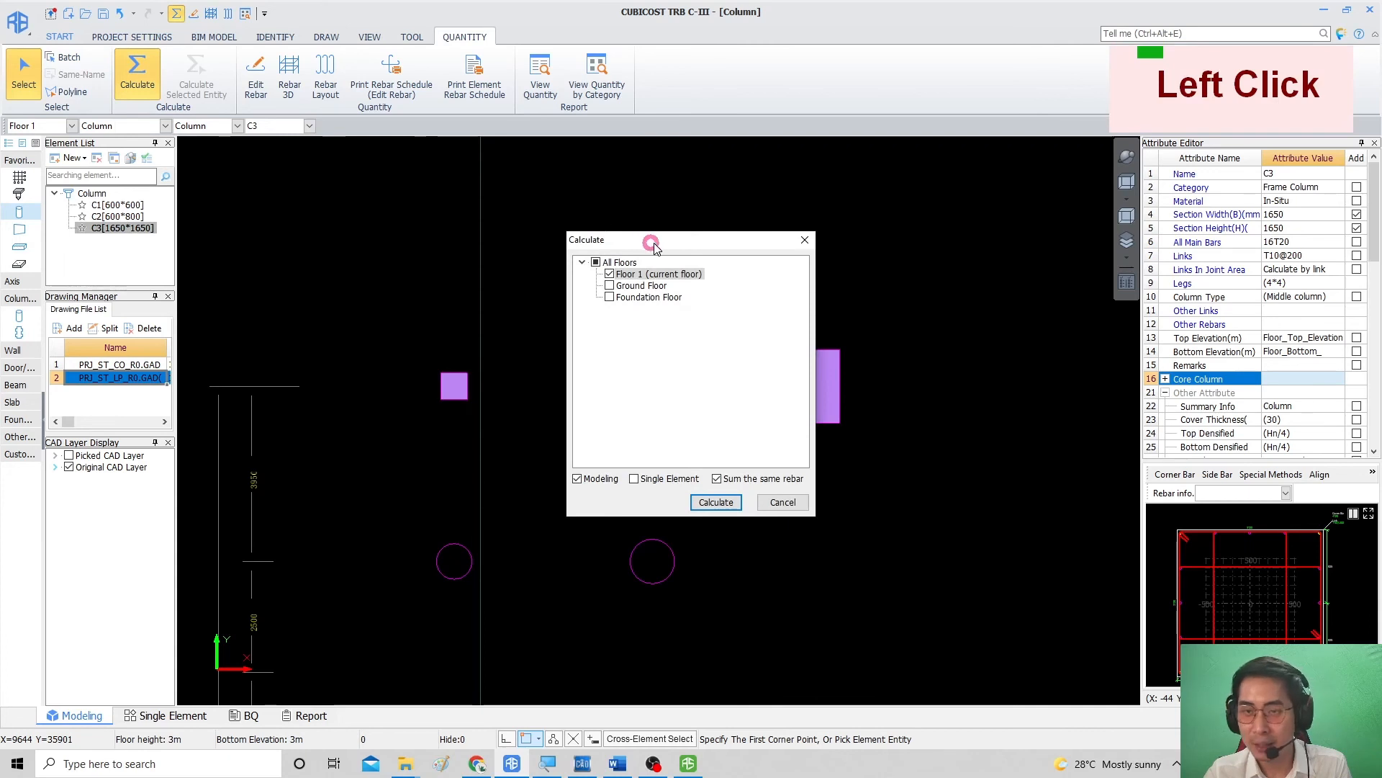
left_click_drag(654, 247, 549, 235)
left_click(491, 250)
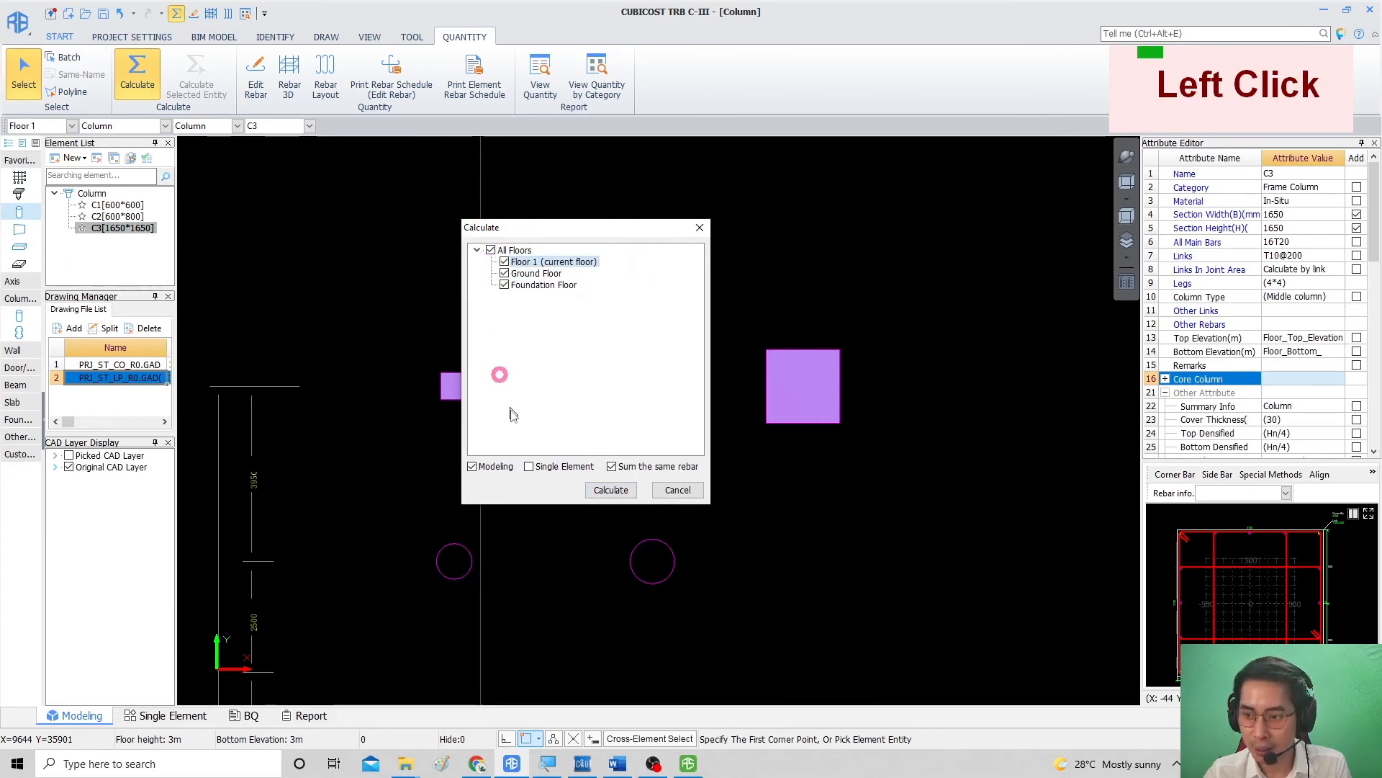
left_click(616, 495)
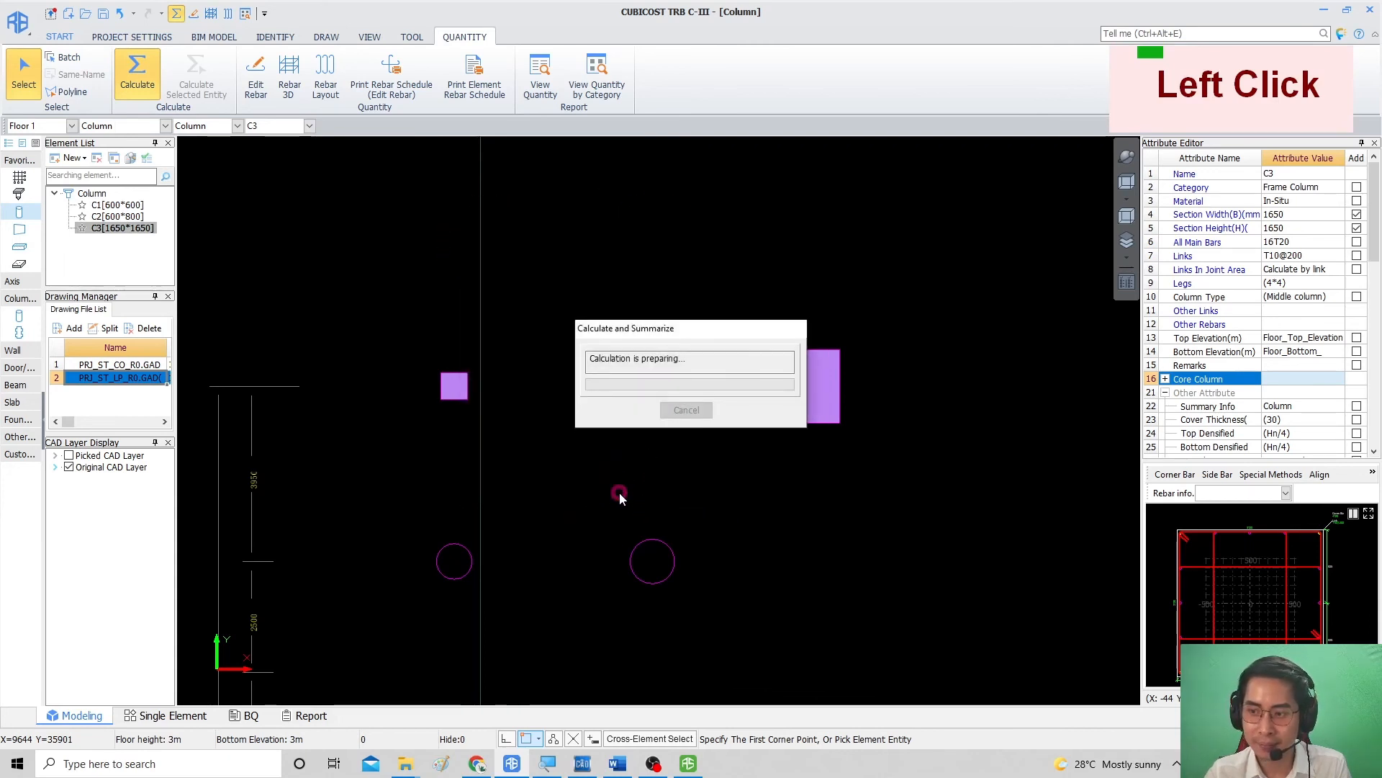
left_click(686, 410)
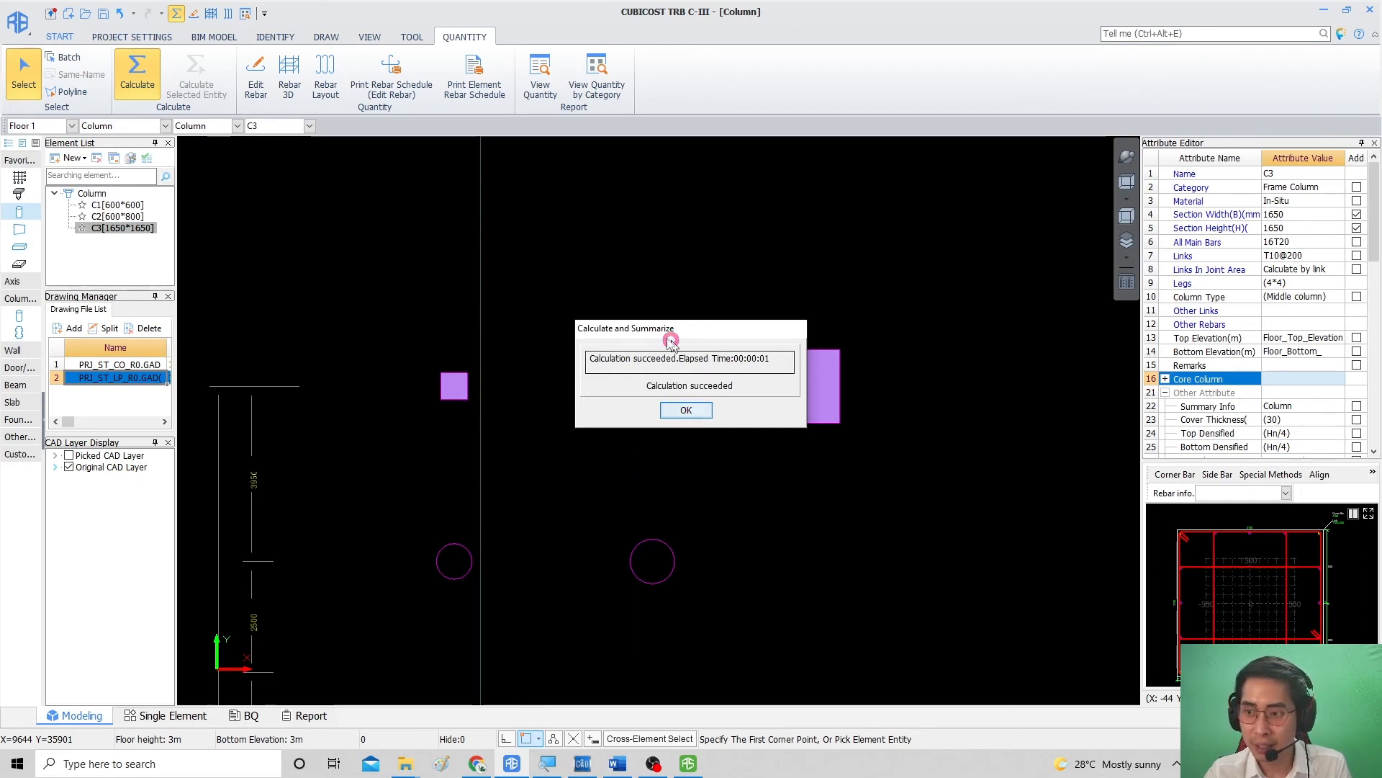
left_click(688, 410)
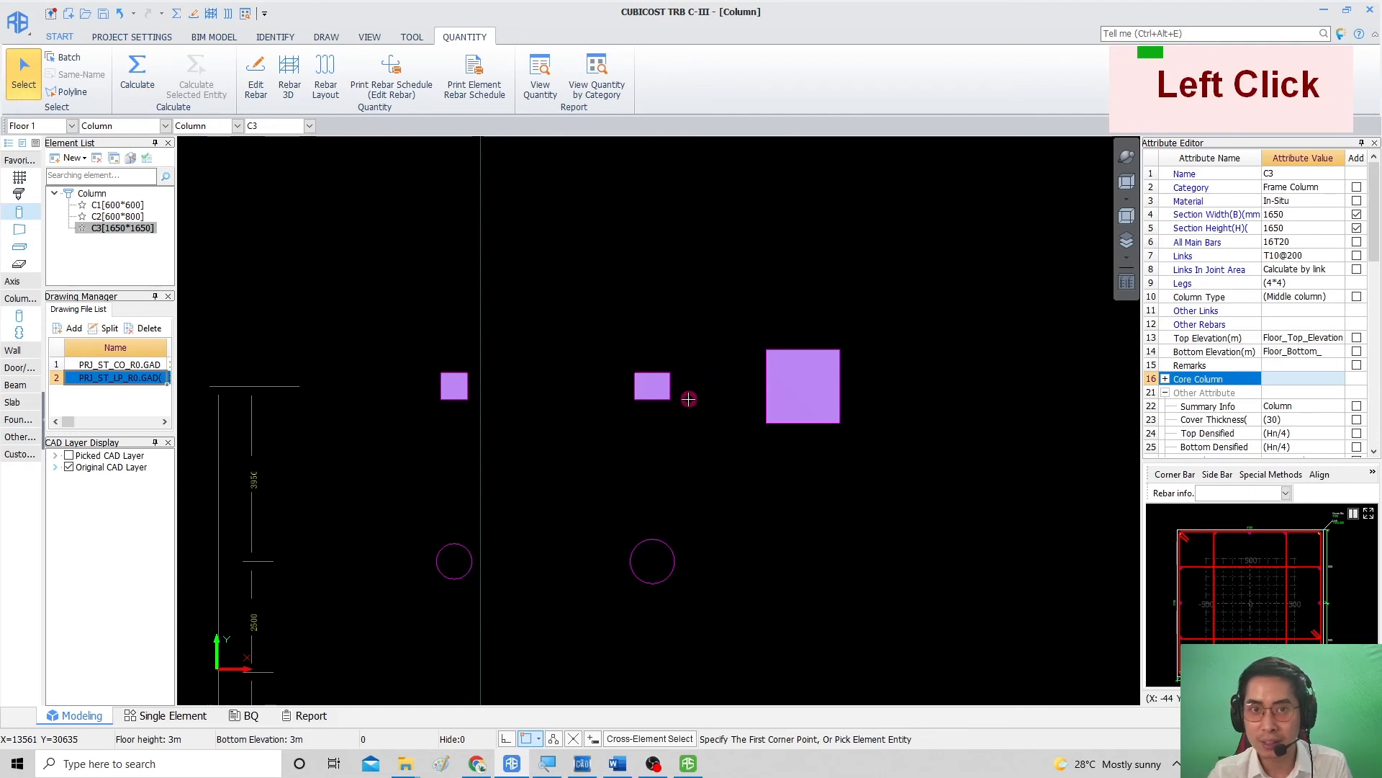
middle_click(648, 368)
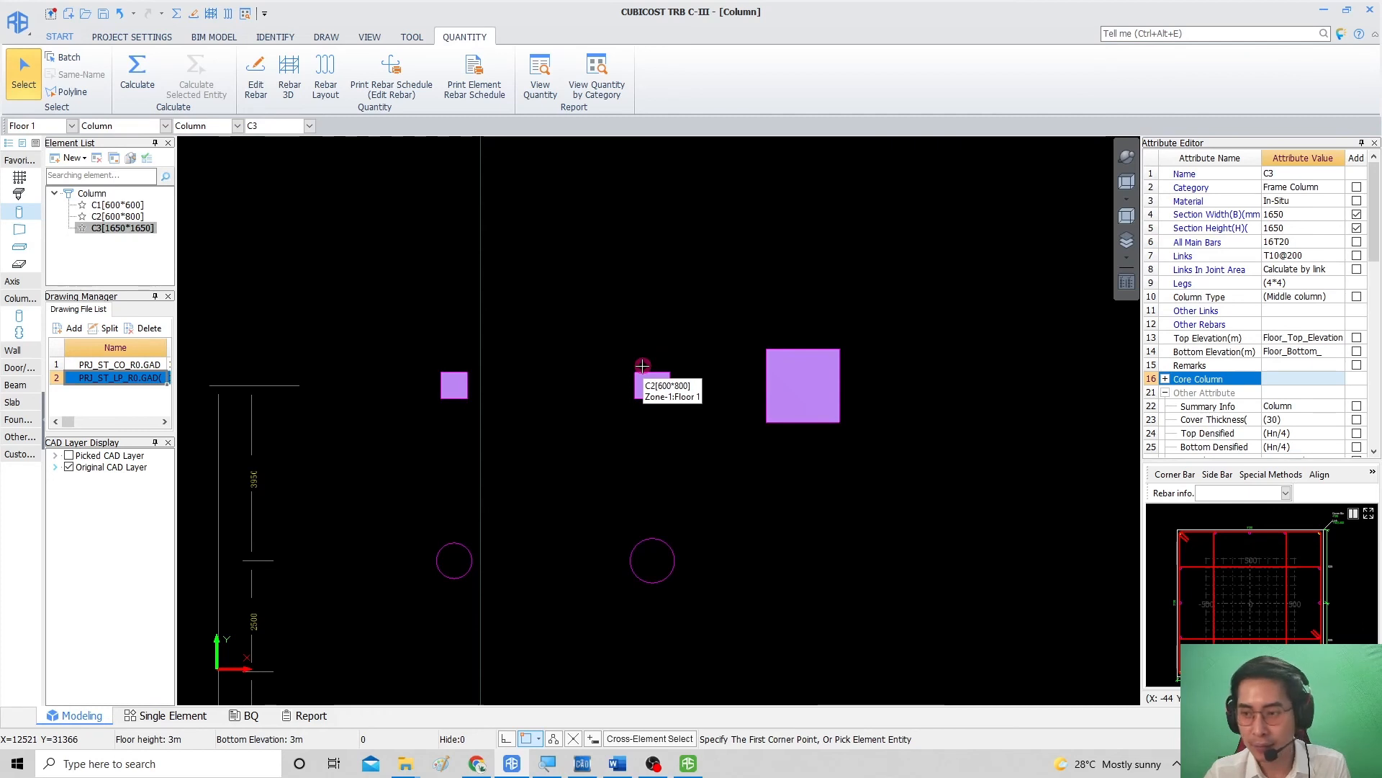
key("F9")
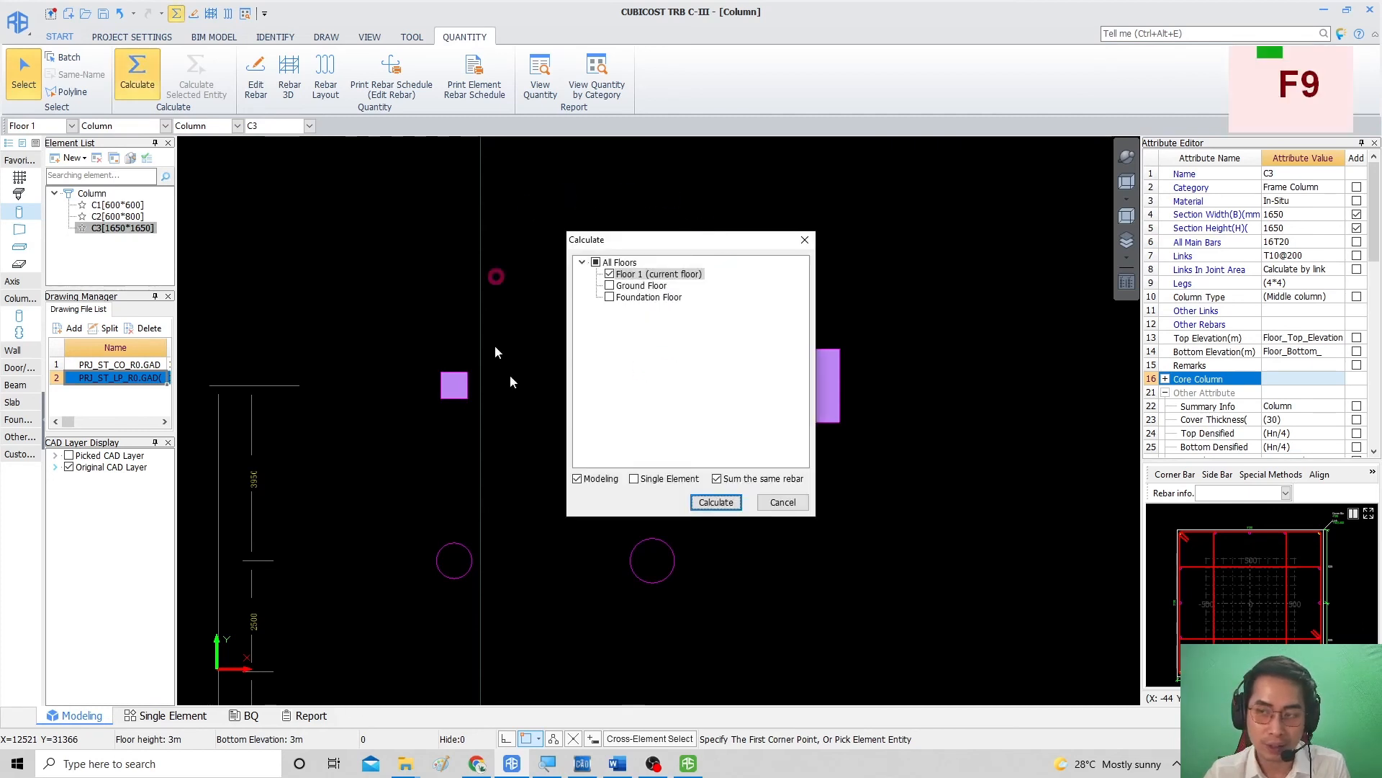
left_click(805, 239)
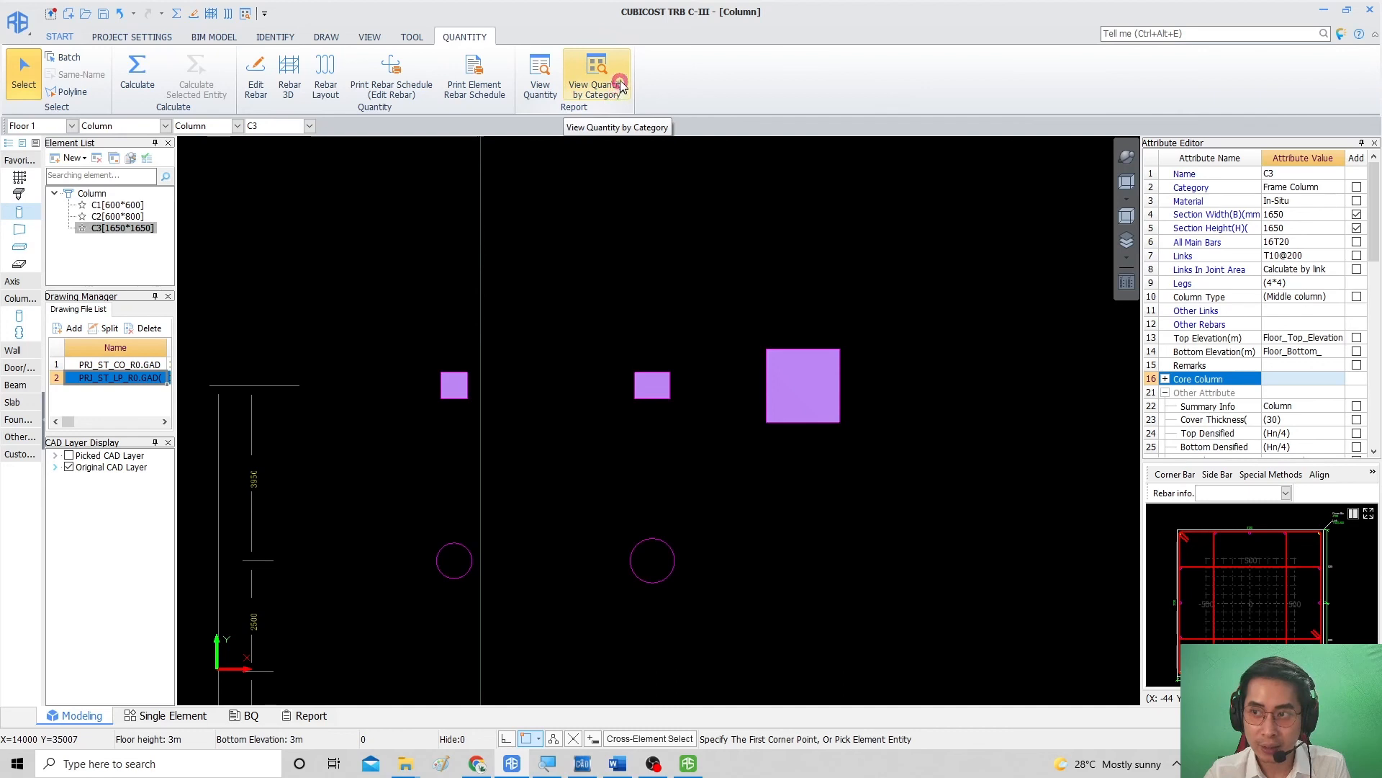
Step: View the rebar quantities by category for Floor 1 and Ground Floor, enlarge the summary and show the Column classification
left_click(580, 93)
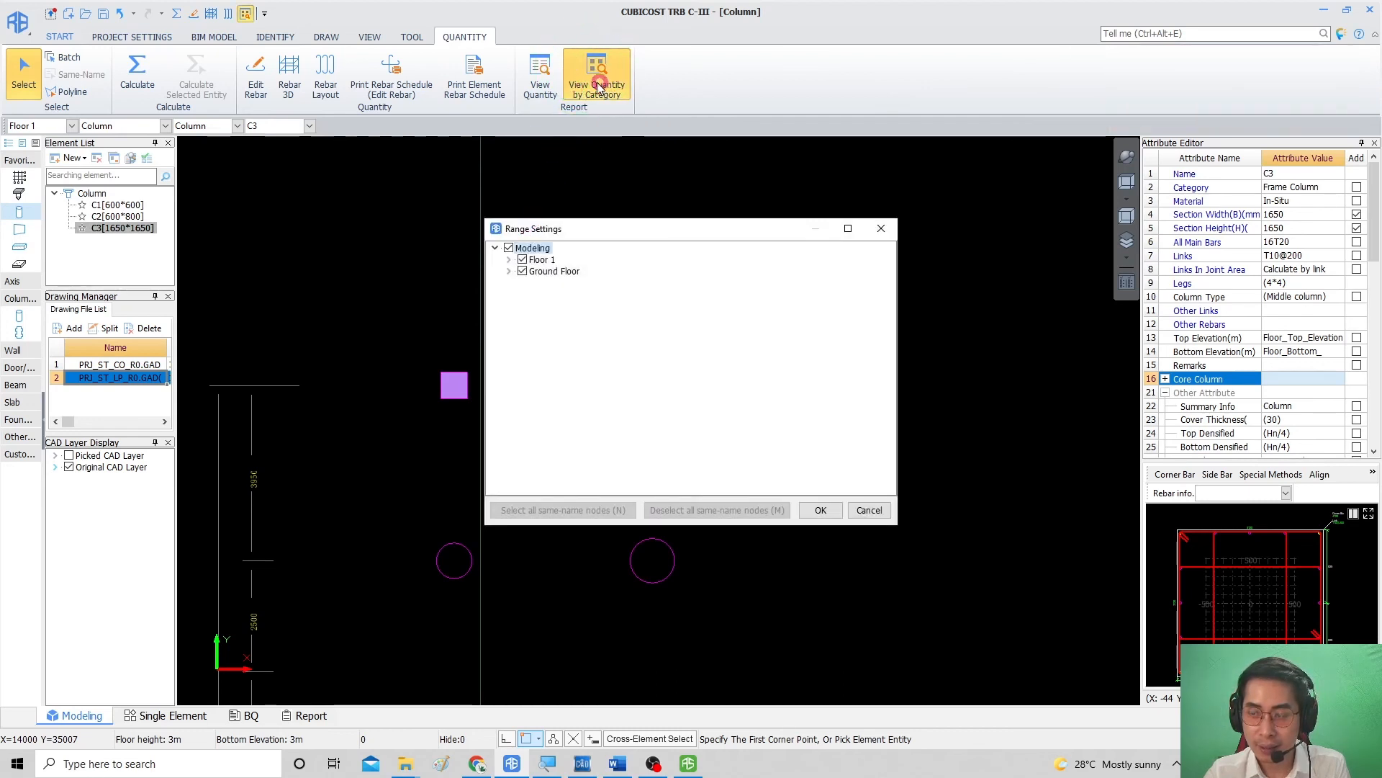
left_click(819, 506)
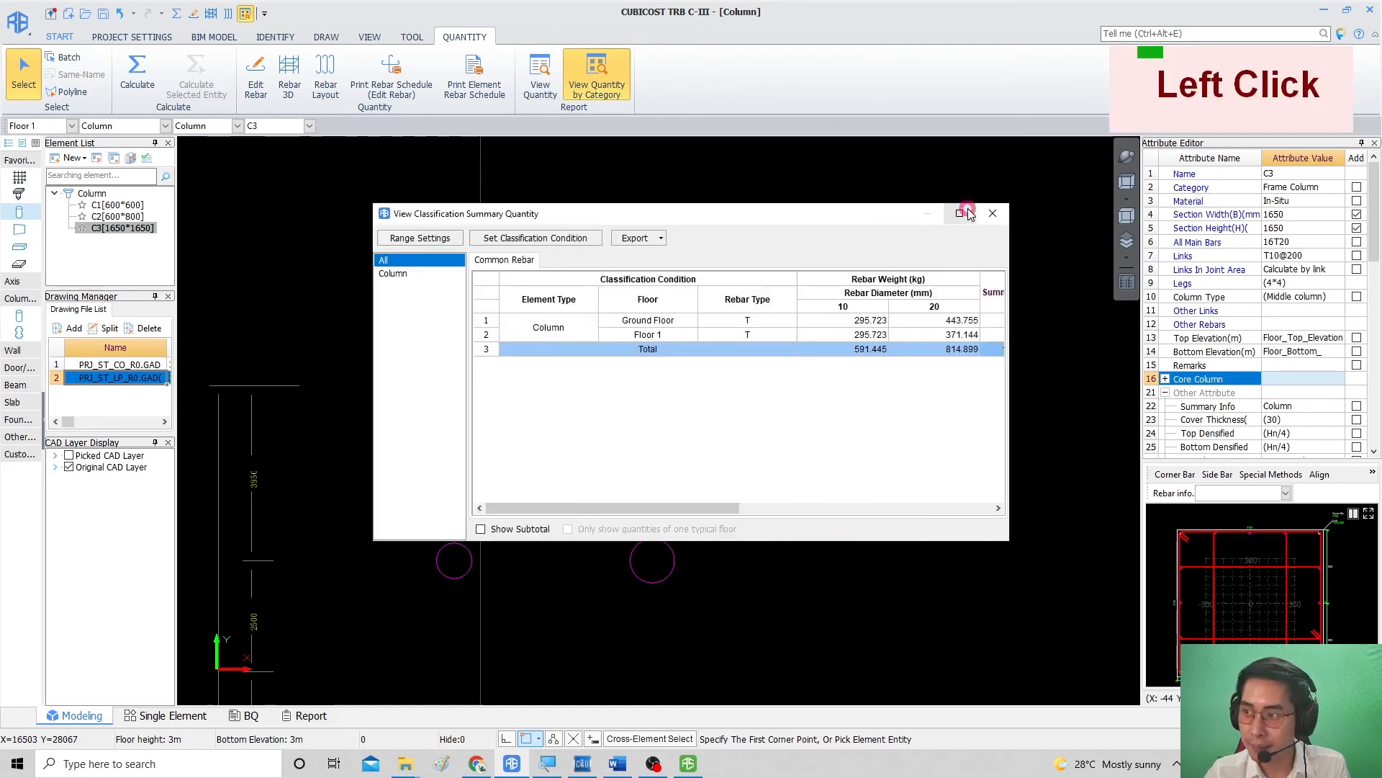
left_click(963, 212)
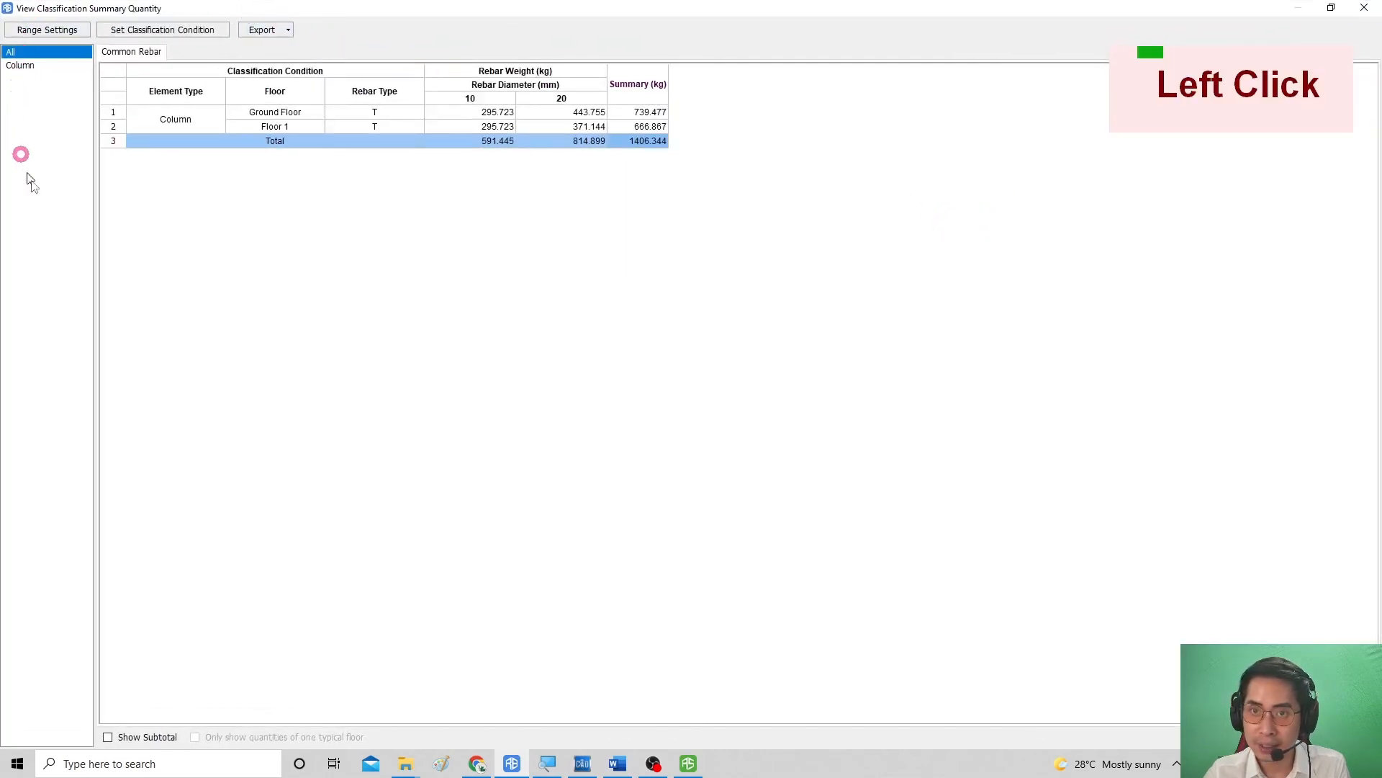
left_click(27, 65)
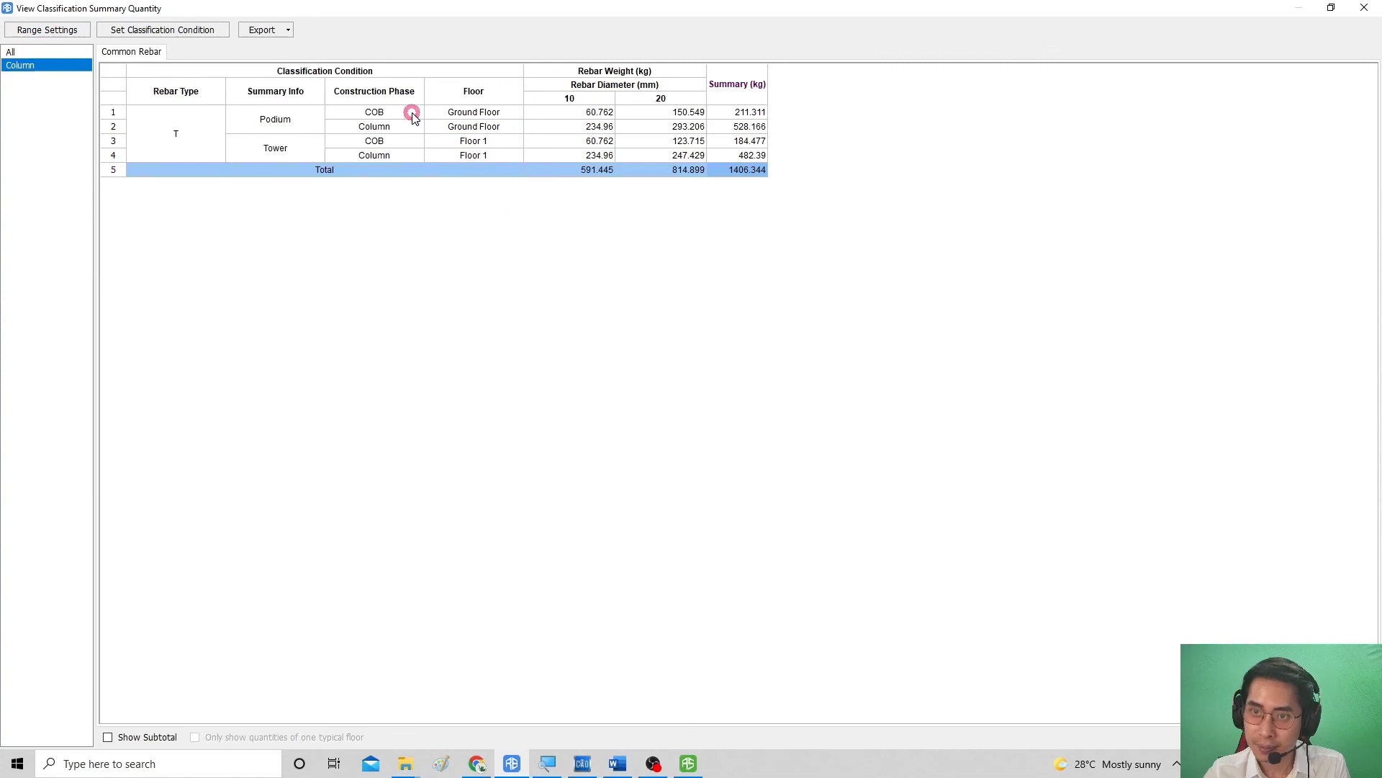
left_click(177, 35)
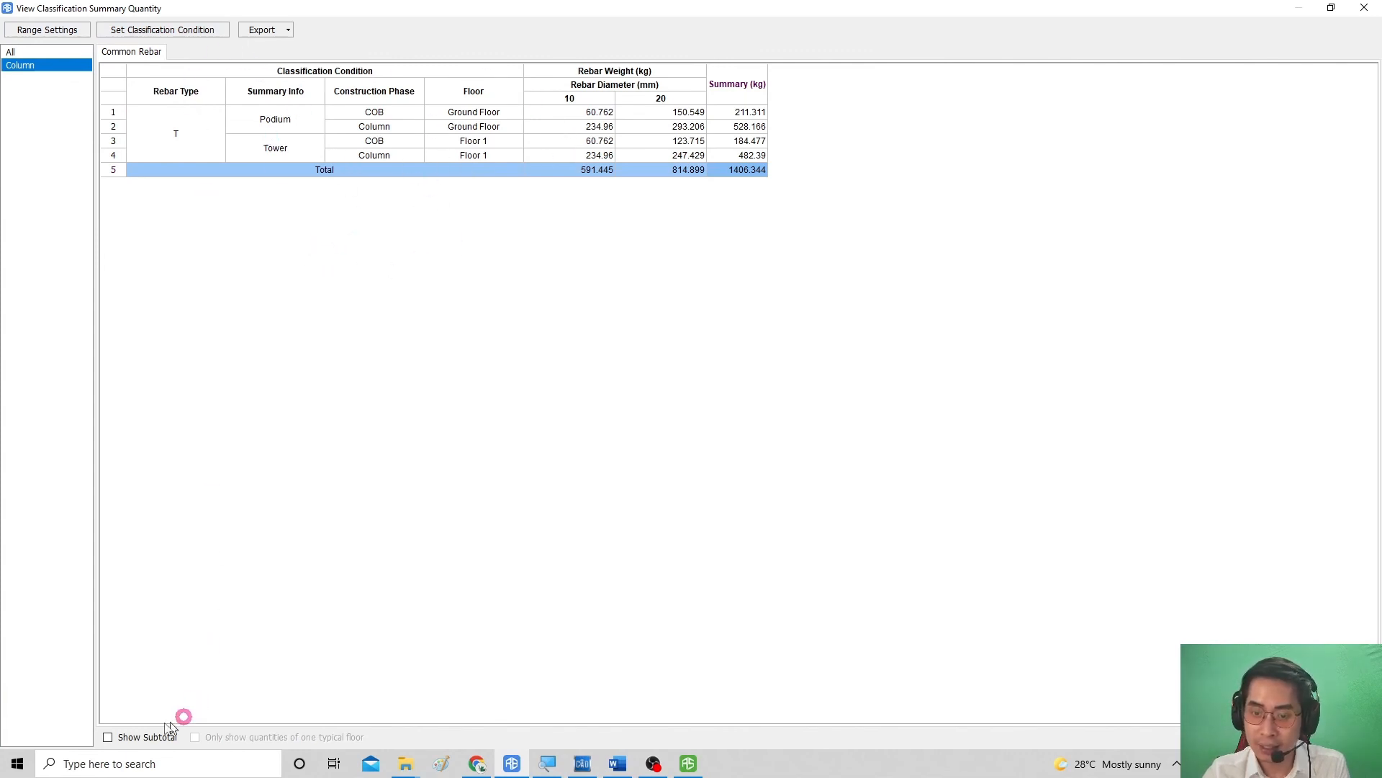
Step: Show subtotals in the column rebar summary and check the Podium subtotal row
left_click(108, 737)
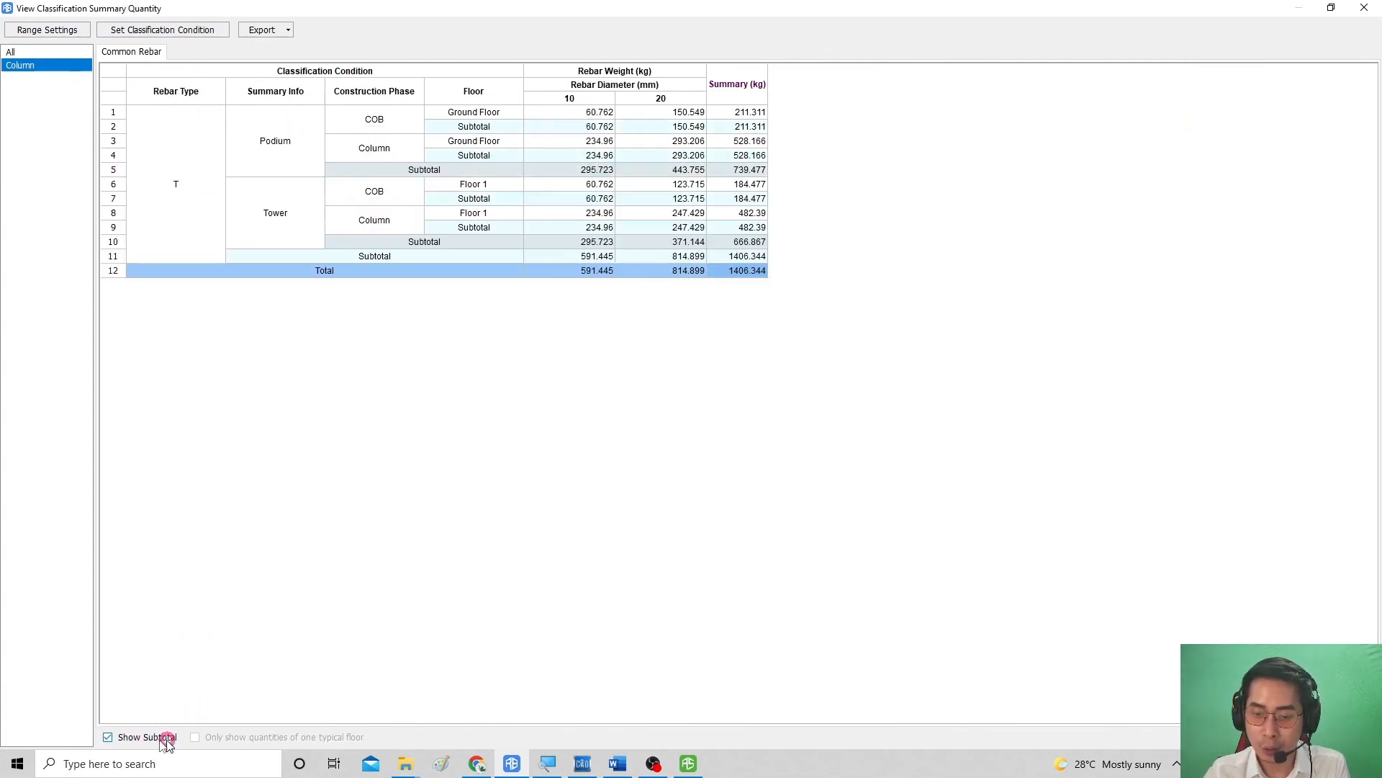
left_click(429, 171)
left_click(589, 169)
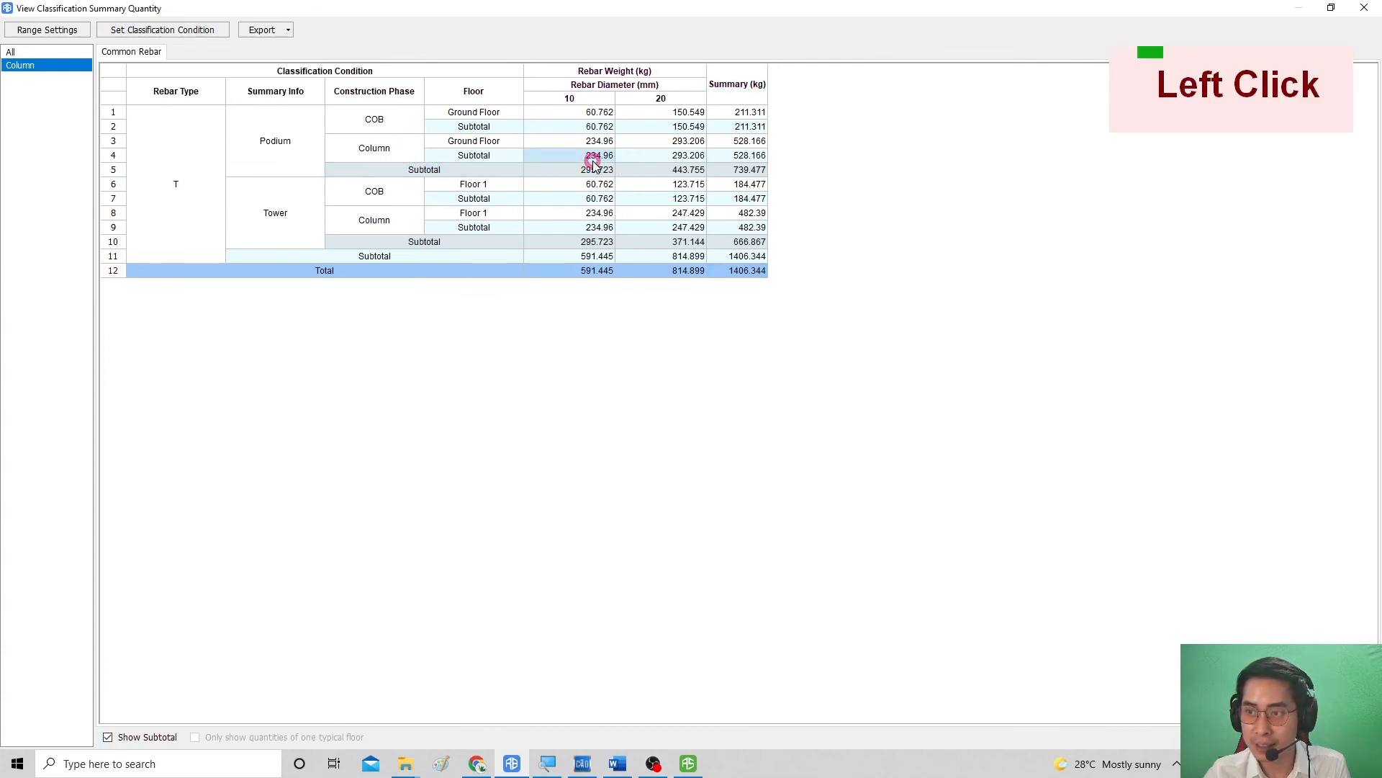
left_click(757, 172)
left_click(599, 170)
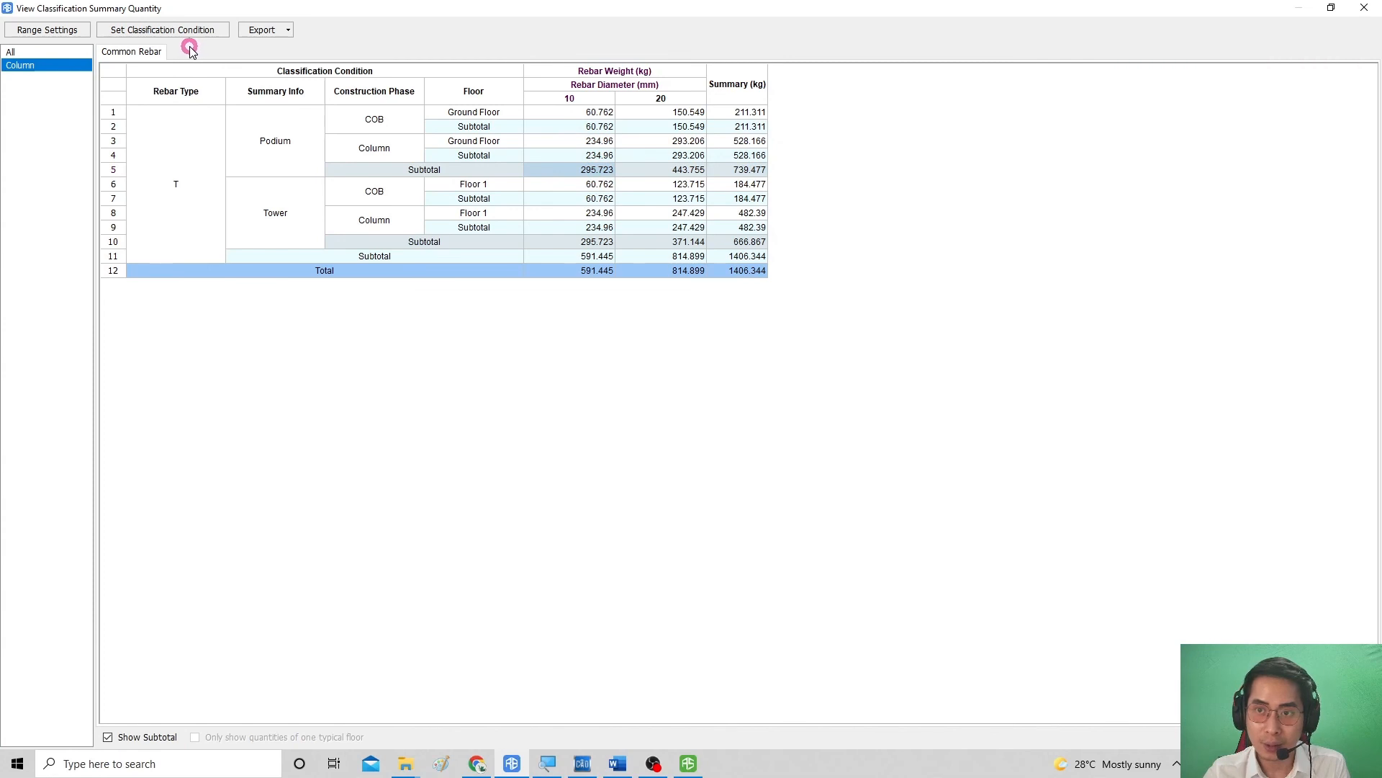
Step: Review the summary's floor range and the column classification conditions for Rebar Type, Summary Info and Construction Phase
left_click(52, 30)
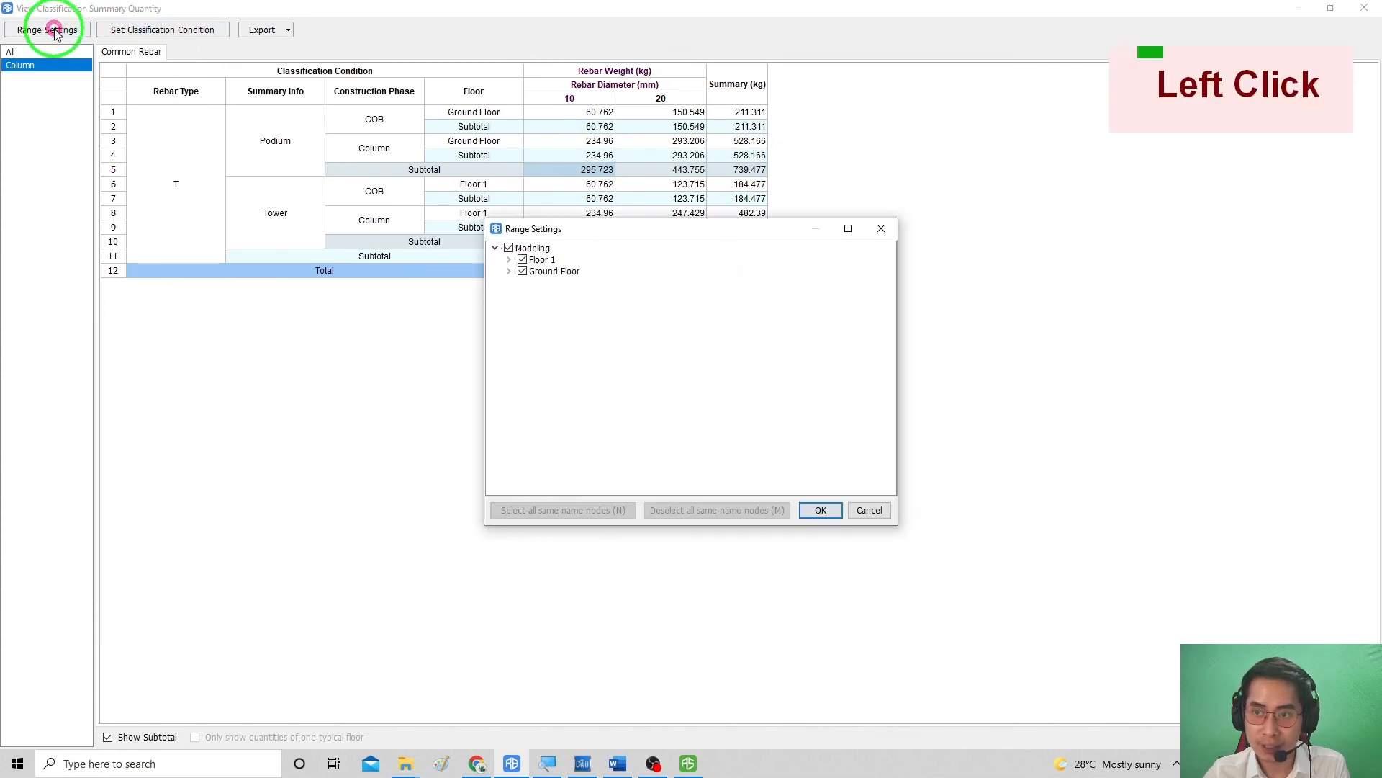
left_click(881, 229)
left_click(178, 31)
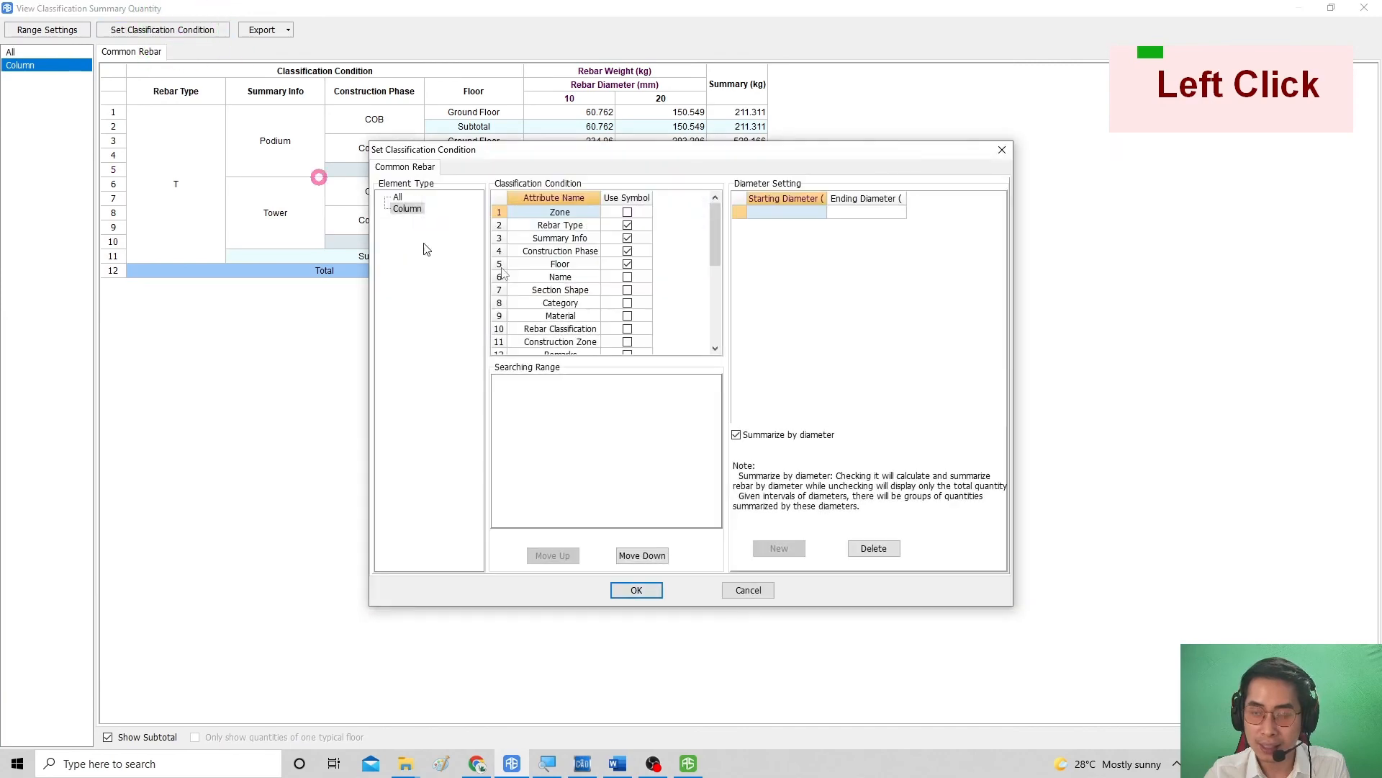
double_click(629, 225)
left_click(554, 224)
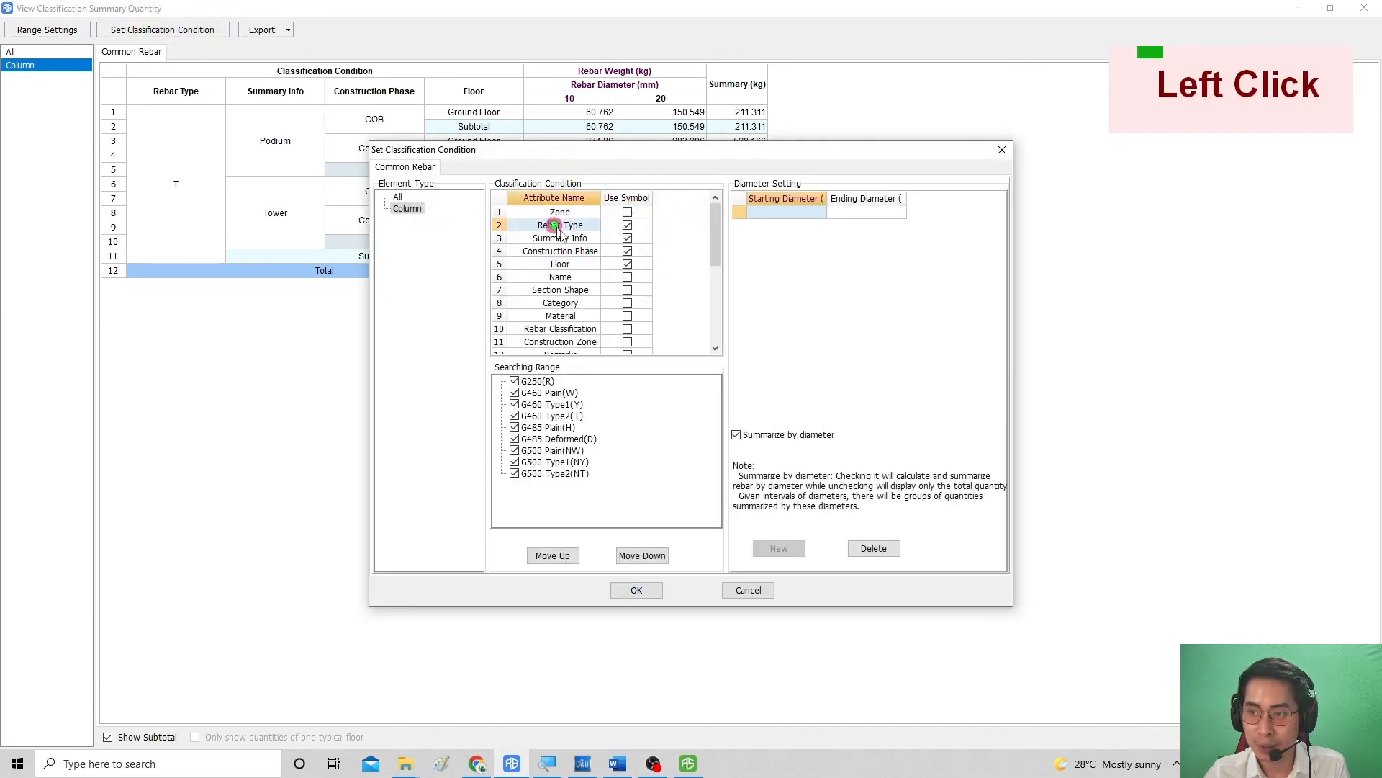
left_click(560, 242)
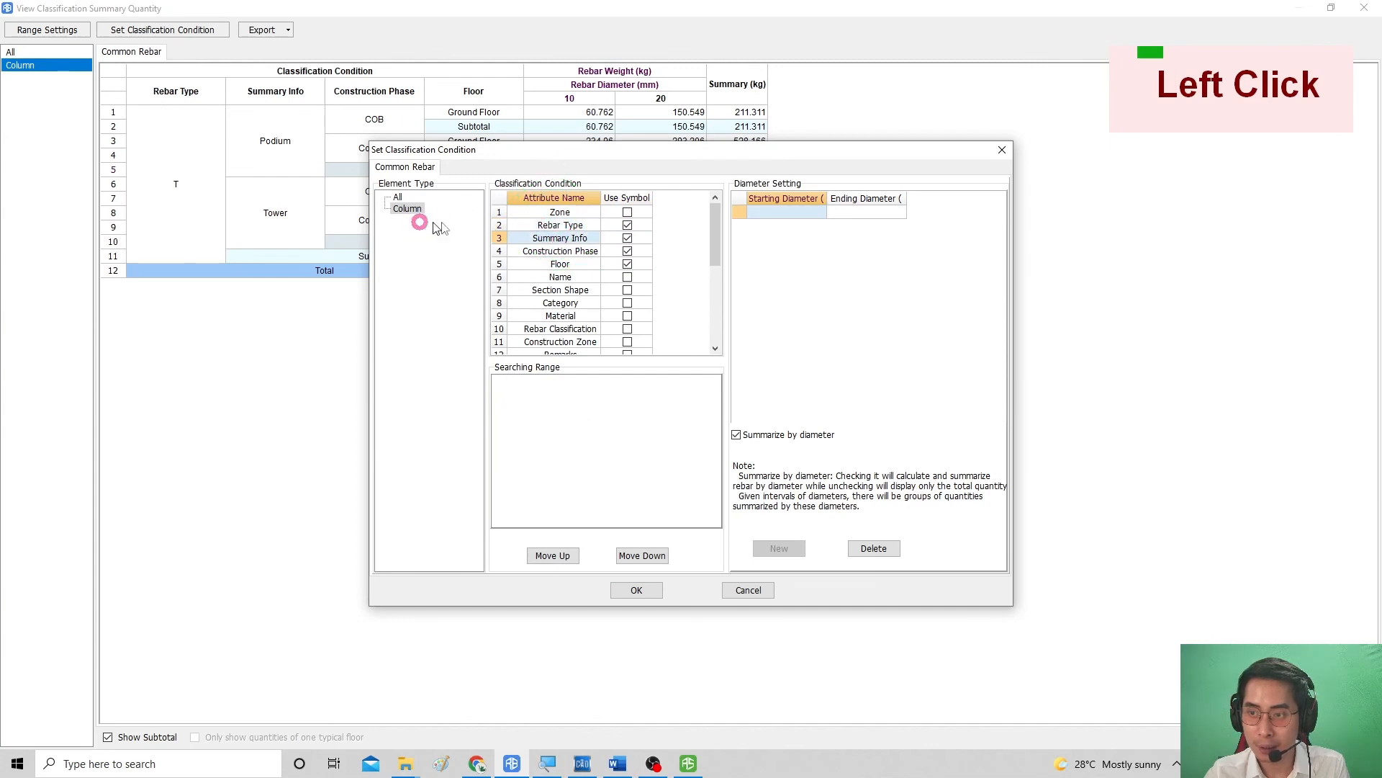
left_click(560, 251)
left_click_drag(534, 157, 770, 171)
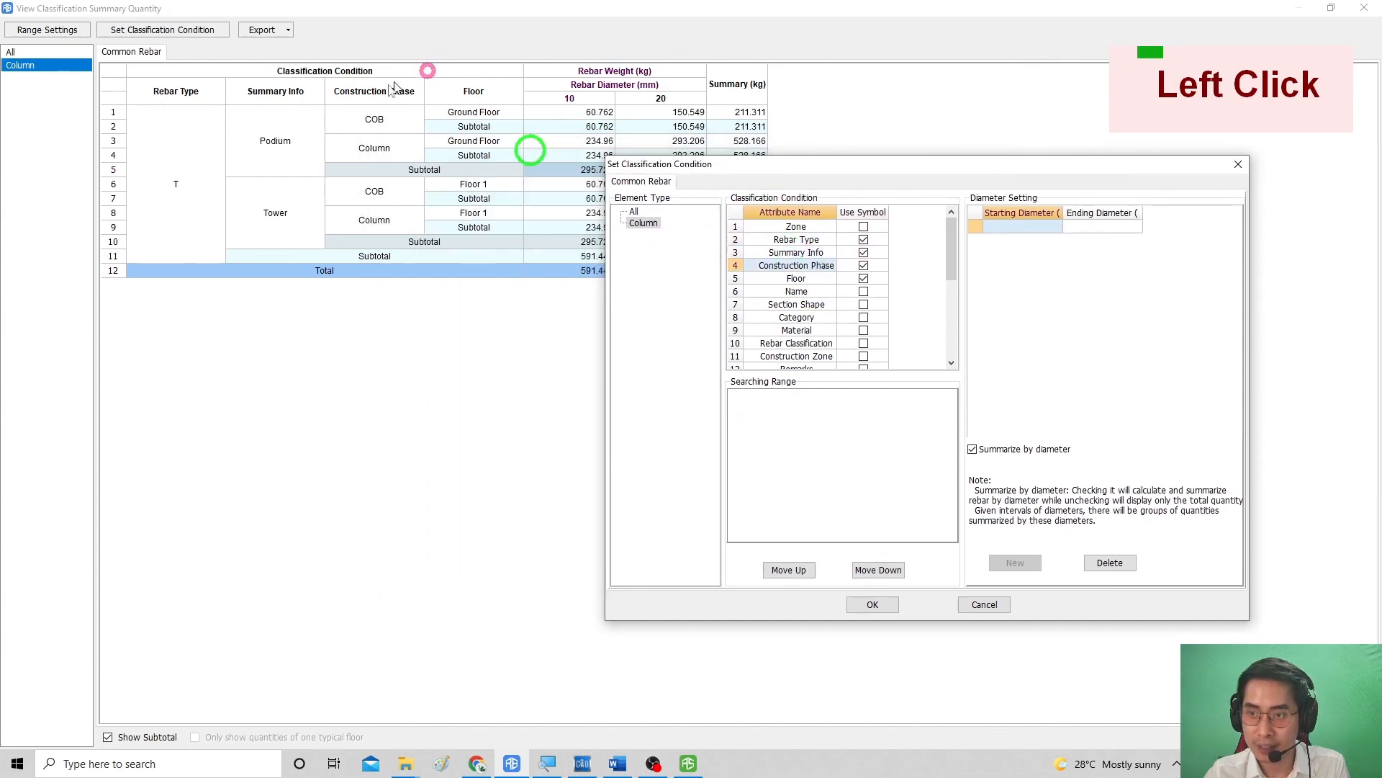
left_click(894, 608)
Step: Check the Total row of the column rebar summary and restore the summary window to its smaller size
left_click(381, 358)
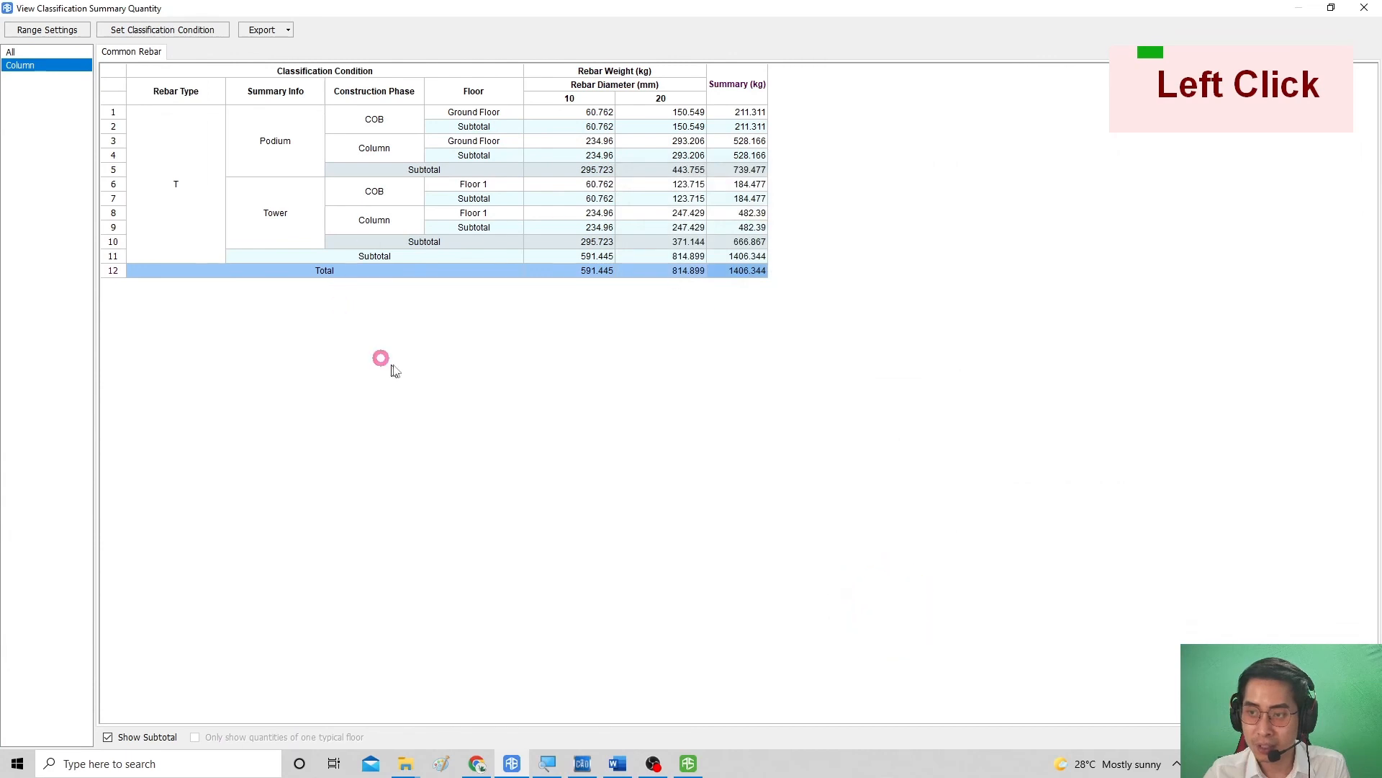
left_click(567, 275)
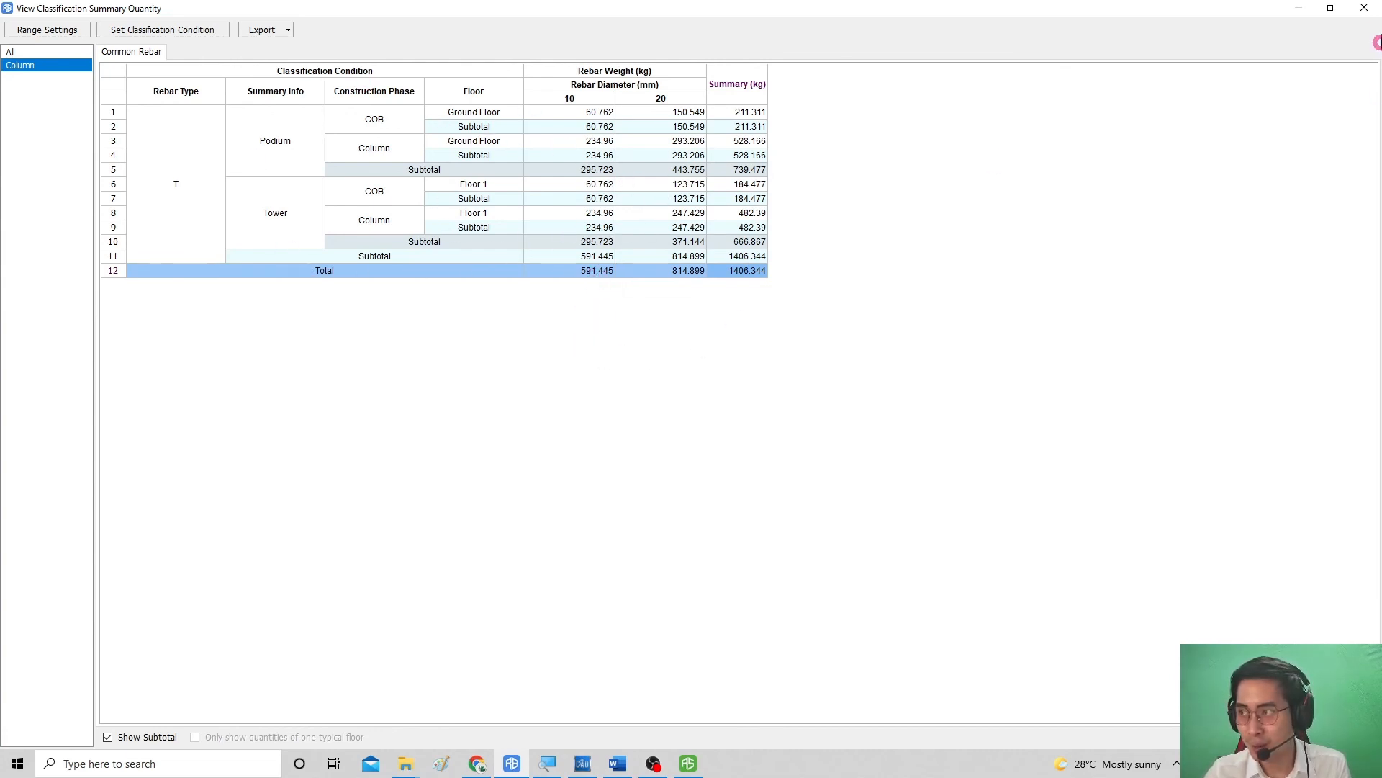
left_click(1329, 10)
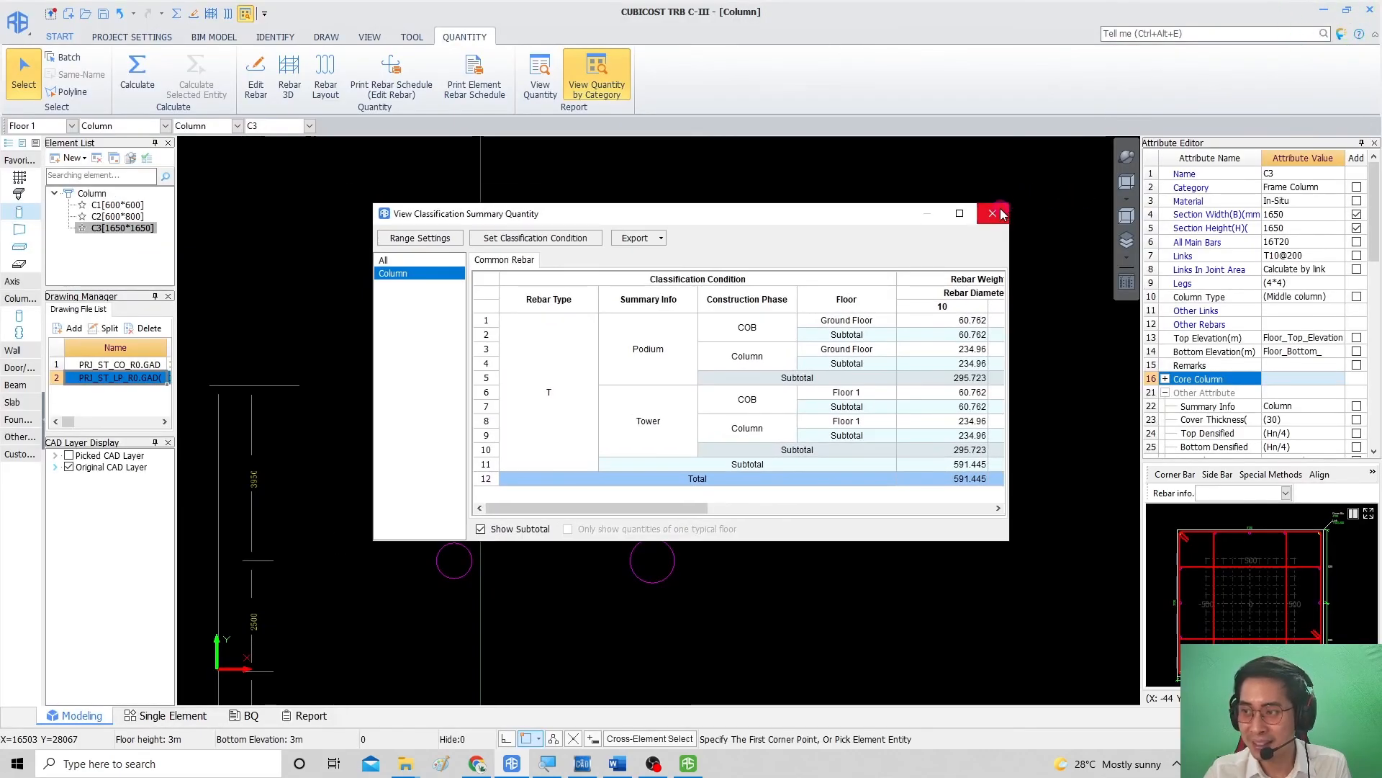